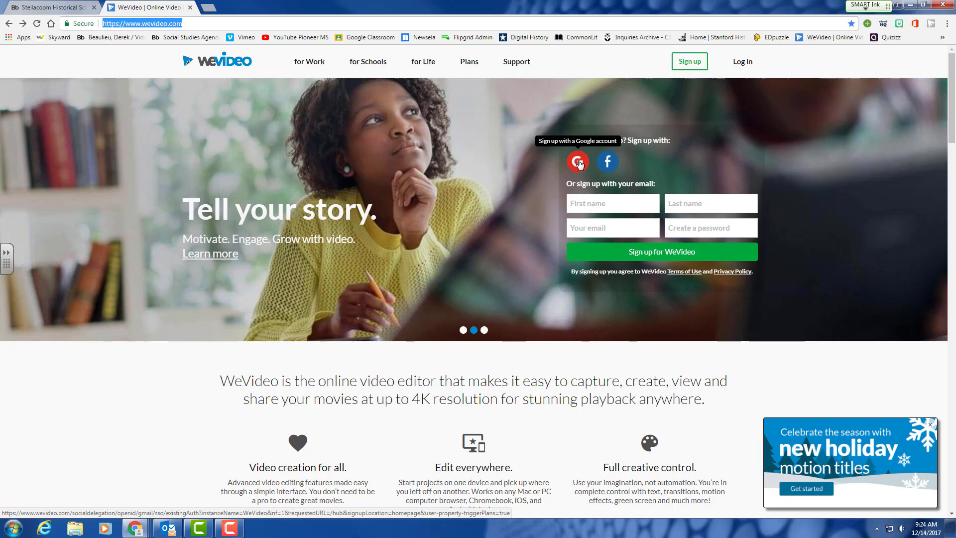
Sign up to WeVideo with Google using the student's school account.
{"action": "left_click", "coordinate": [578, 162]}
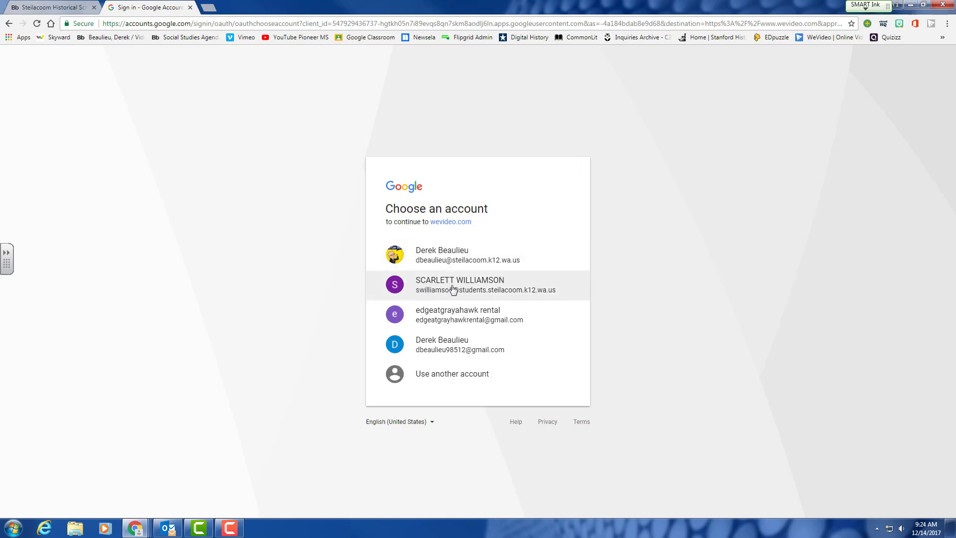
{"action": "left_click", "coordinate": [453, 289]}
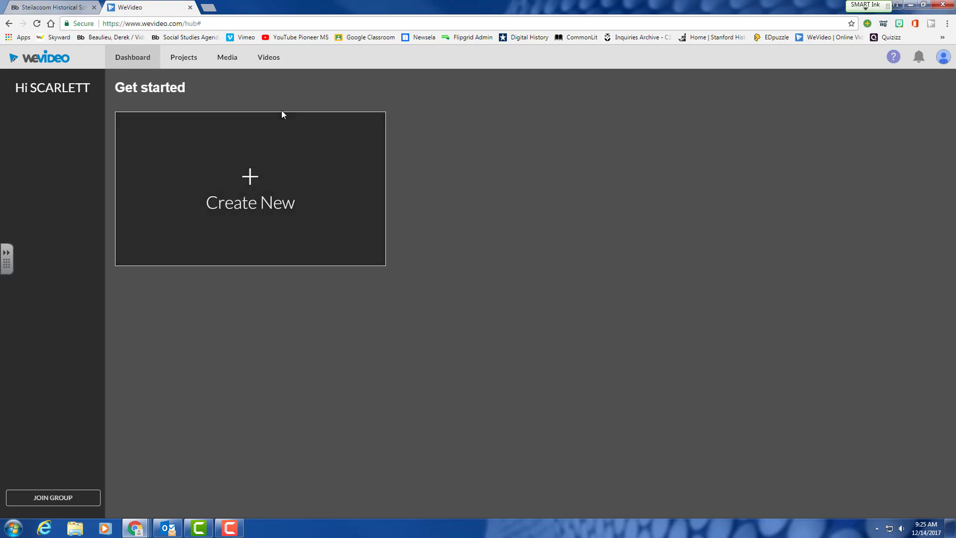
Open 'Was the American Revolution Avoidable?' from the Projects list under Shared with me.
{"action": "left_click", "coordinate": [185, 60]}
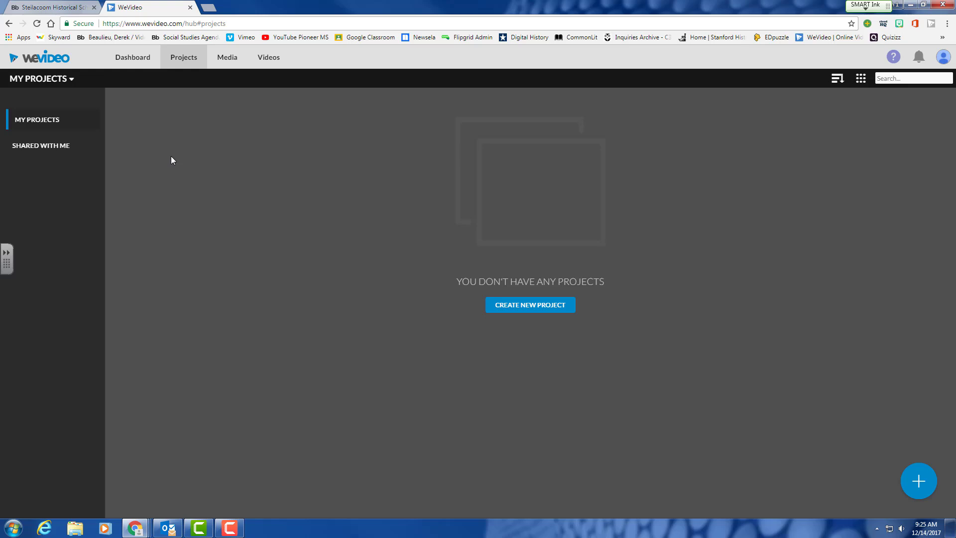
{"action": "left_click", "coordinate": [43, 150]}
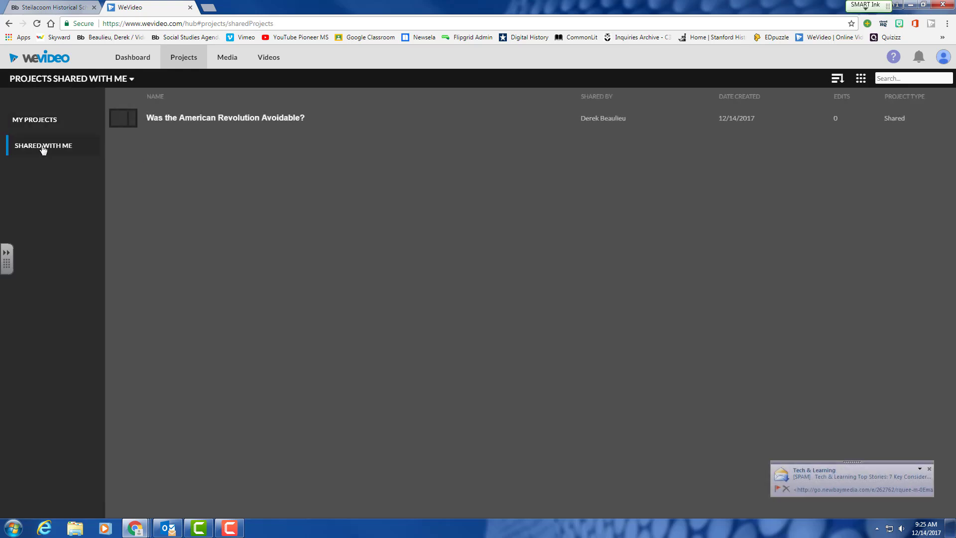
{"action": "left_click", "coordinate": [177, 122]}
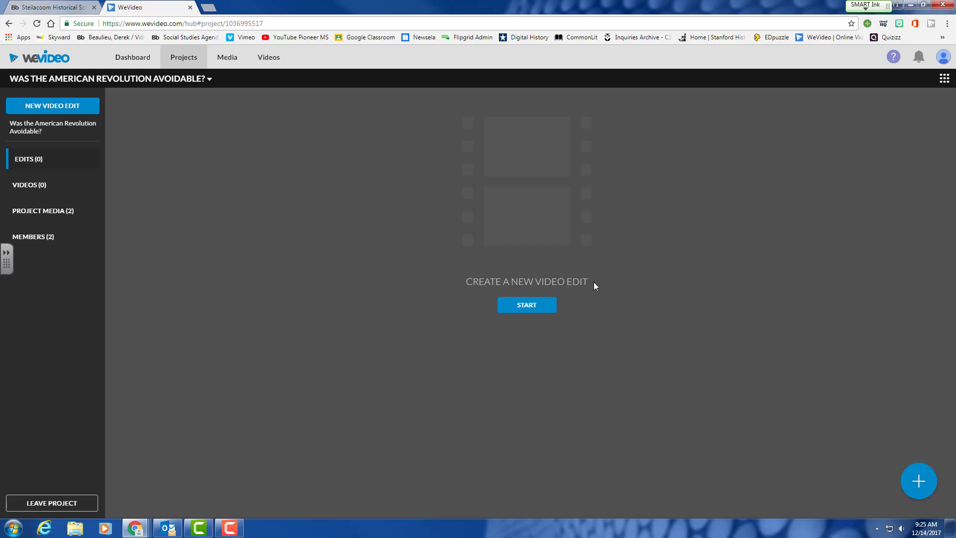
Start a new video edit for the project to load the editor.
{"action": "left_click", "coordinate": [536, 306]}
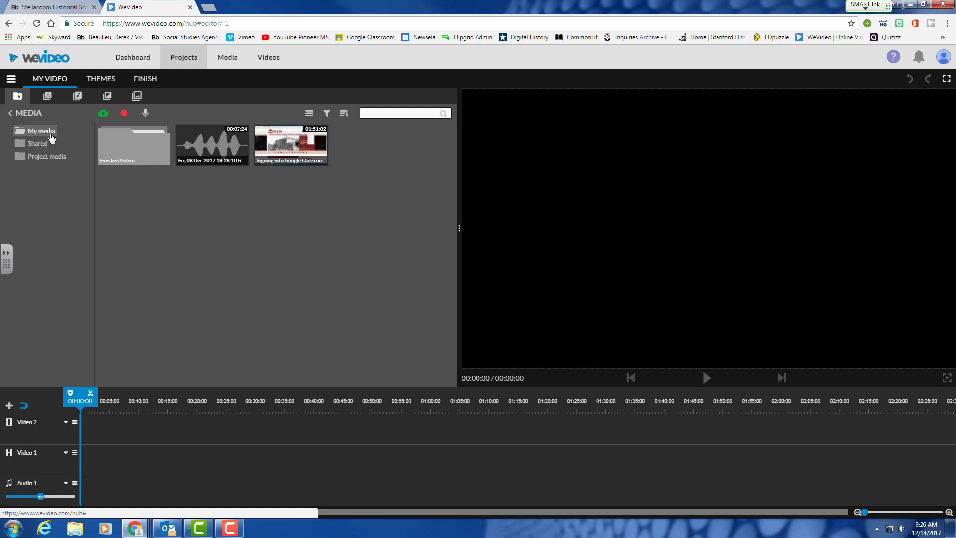
Switch between Shared and Project media, then preview the Boston Tea Party and Boston Massacre images.
{"action": "left_click", "coordinate": [38, 143]}
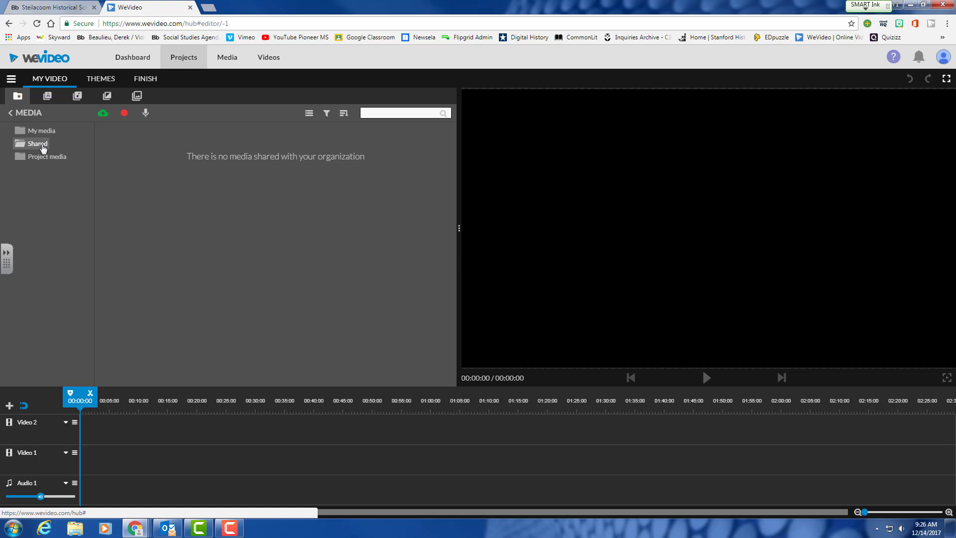
{"action": "left_click", "coordinate": [44, 157]}
{"action": "left_click", "coordinate": [41, 145]}
{"action": "left_click", "coordinate": [43, 158]}
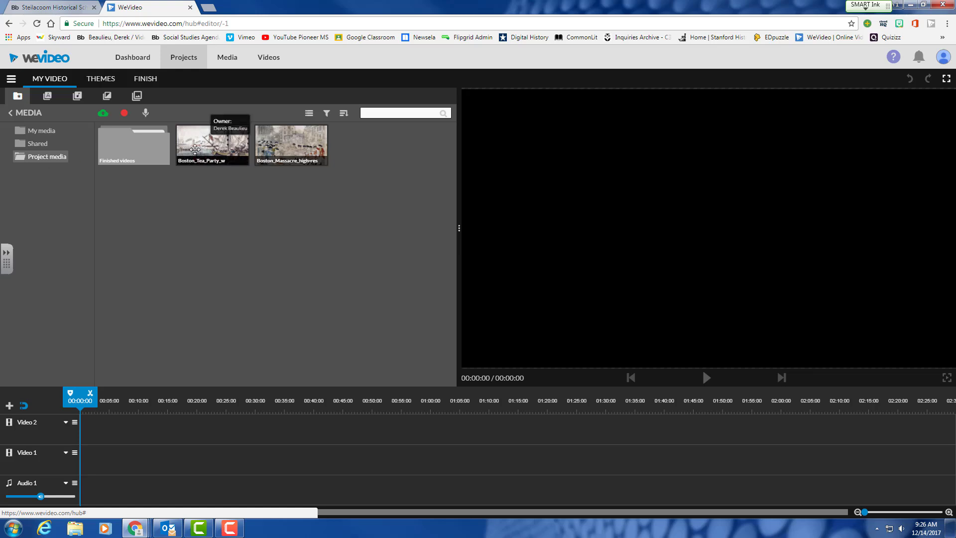
{"action": "left_click", "coordinate": [202, 149]}
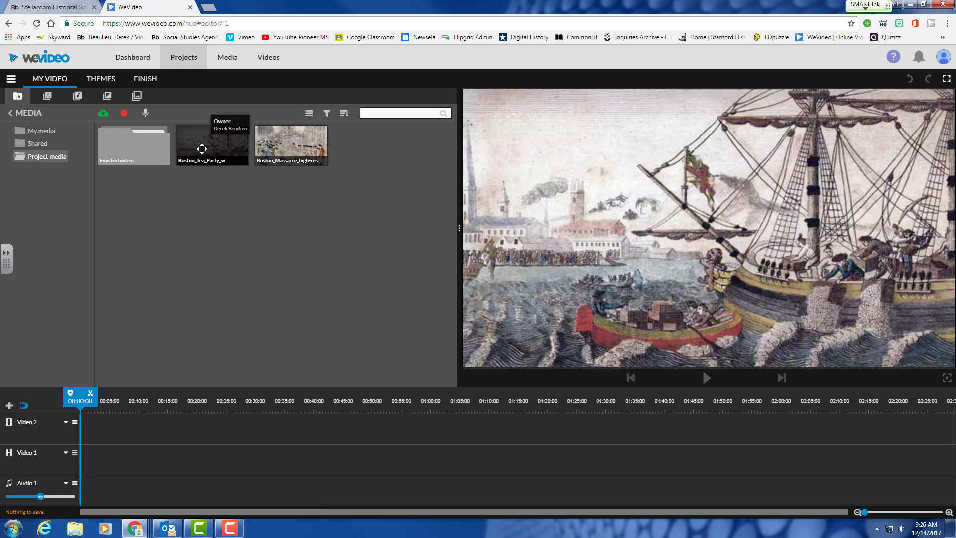
{"action": "left_click", "coordinate": [288, 148]}
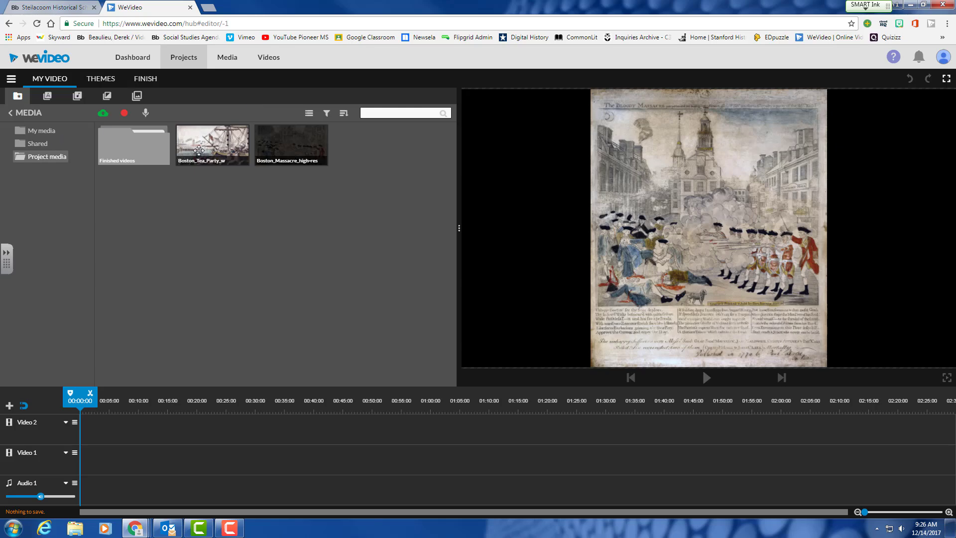
Try list view, the Filter and Sort options, and a media search for boston, then clear it.
{"action": "left_click", "coordinate": [309, 114]}
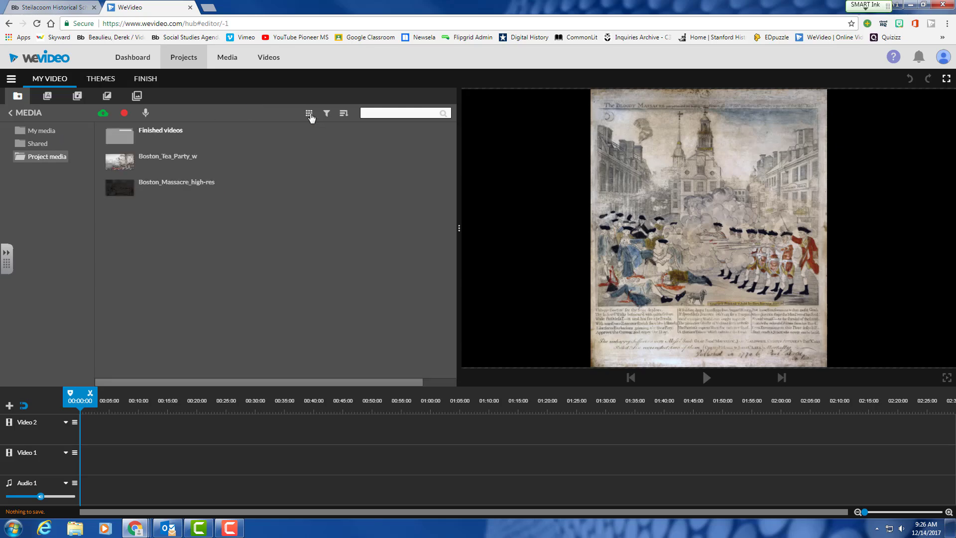
{"action": "left_click", "coordinate": [309, 114]}
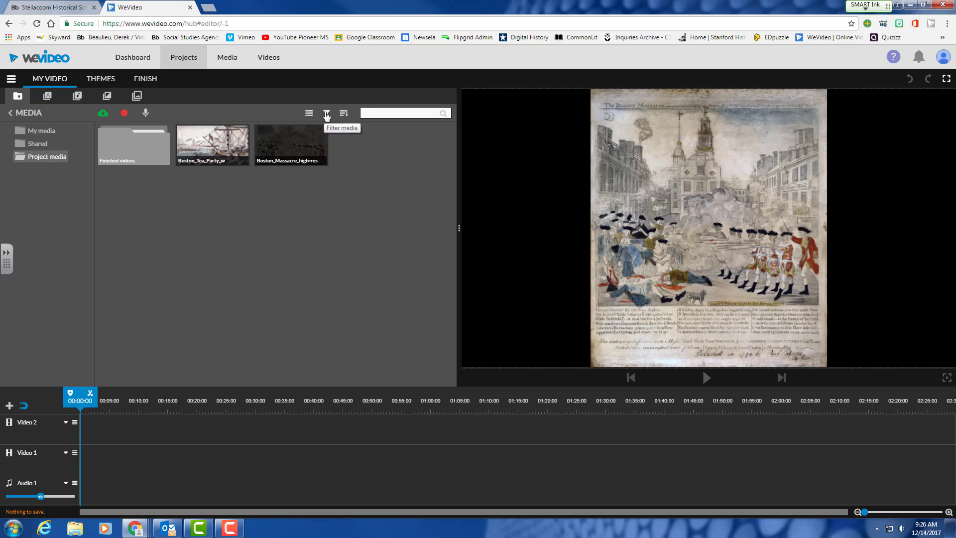
{"action": "left_click", "coordinate": [326, 114]}
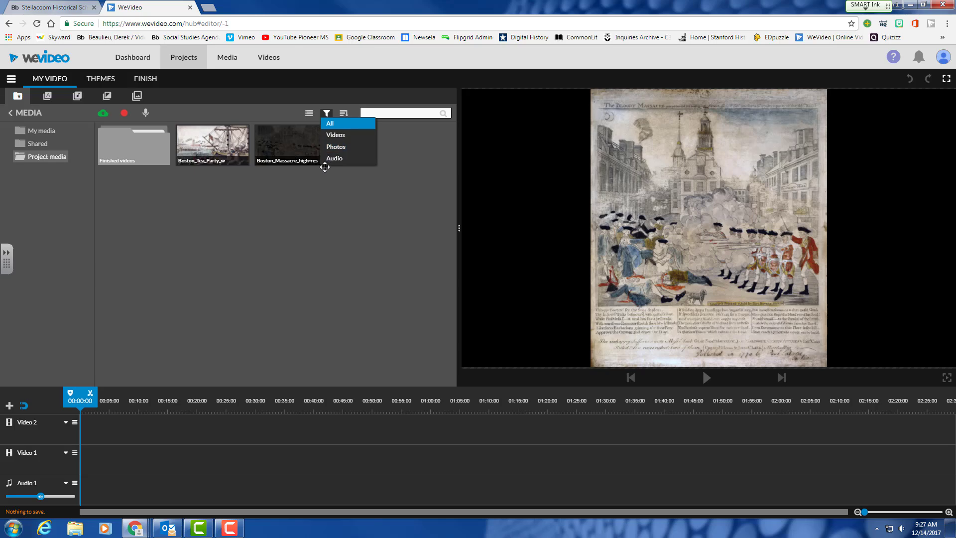
{"action": "left_click", "coordinate": [282, 112]}
{"action": "left_click", "coordinate": [344, 113]}
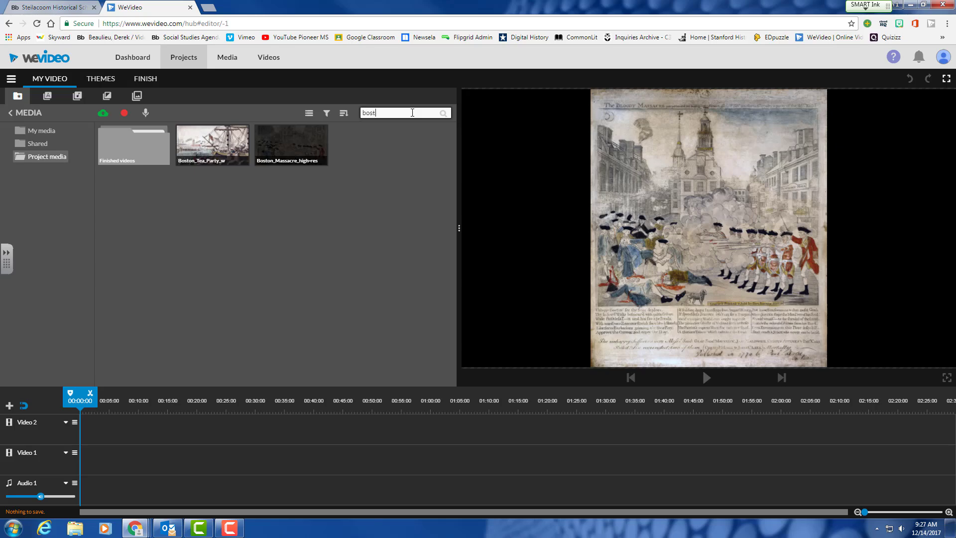
{"action": "type", "text": "n"}
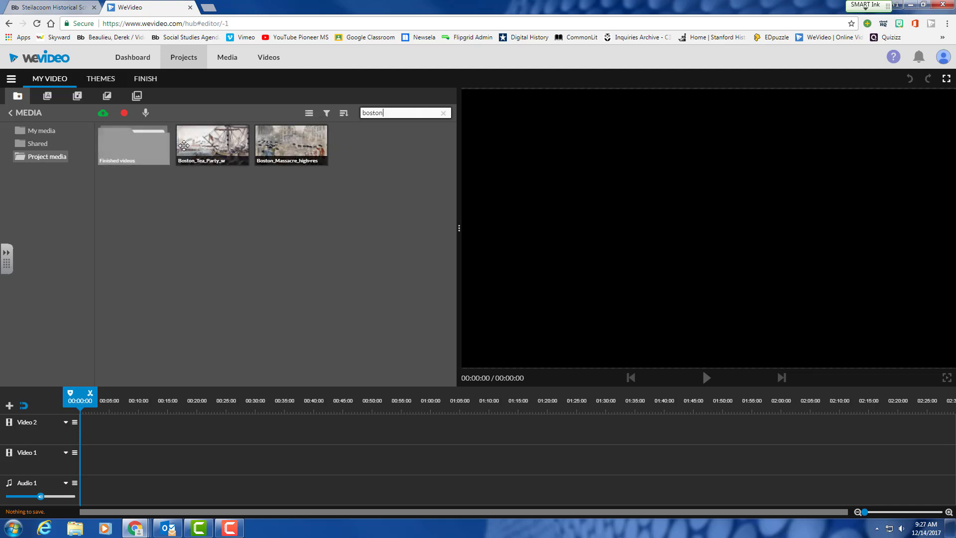
{"action": "left_click", "coordinate": [445, 114]}
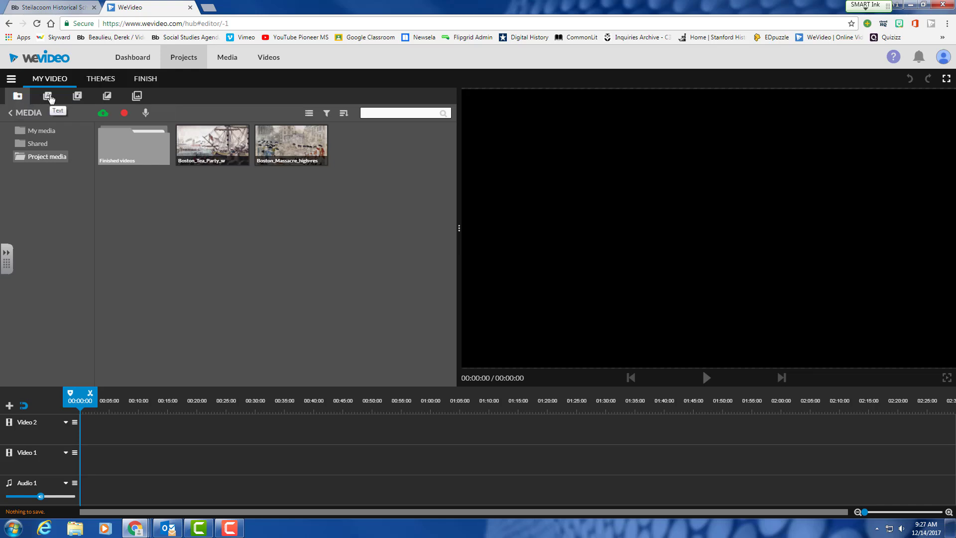
Browse the Text, Audio and Transitions libraries, ending on the Graphics backgrounds collection.
{"action": "left_click", "coordinate": [48, 97]}
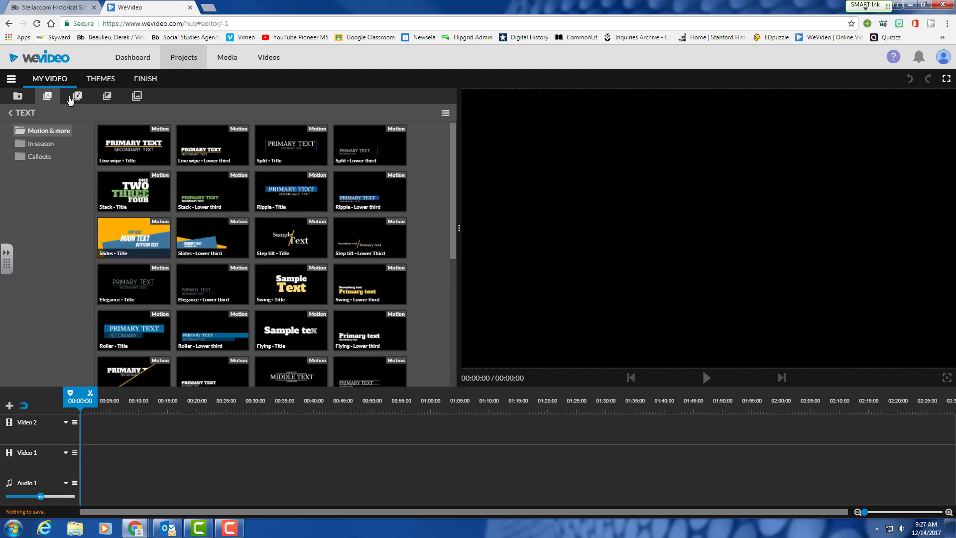
{"action": "left_click", "coordinate": [78, 97]}
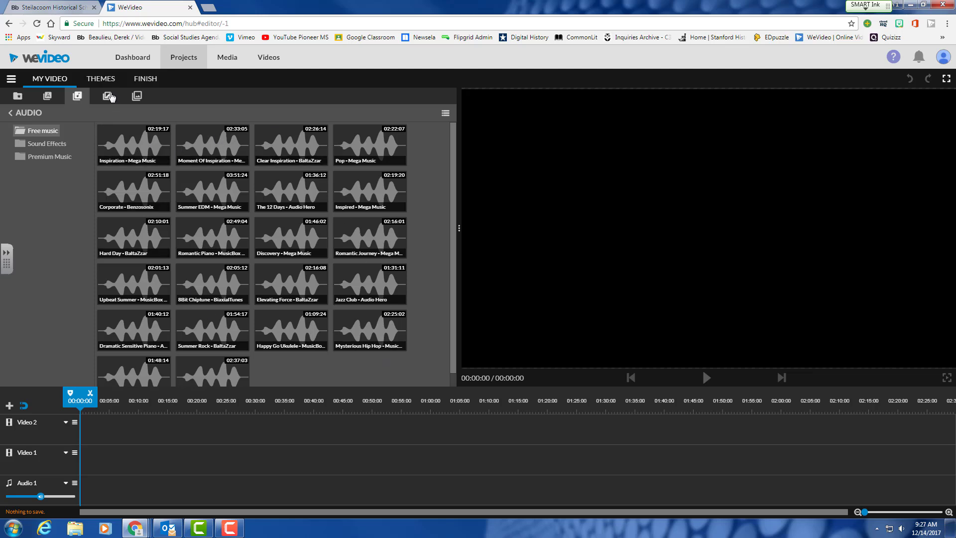
{"action": "left_click", "coordinate": [108, 96]}
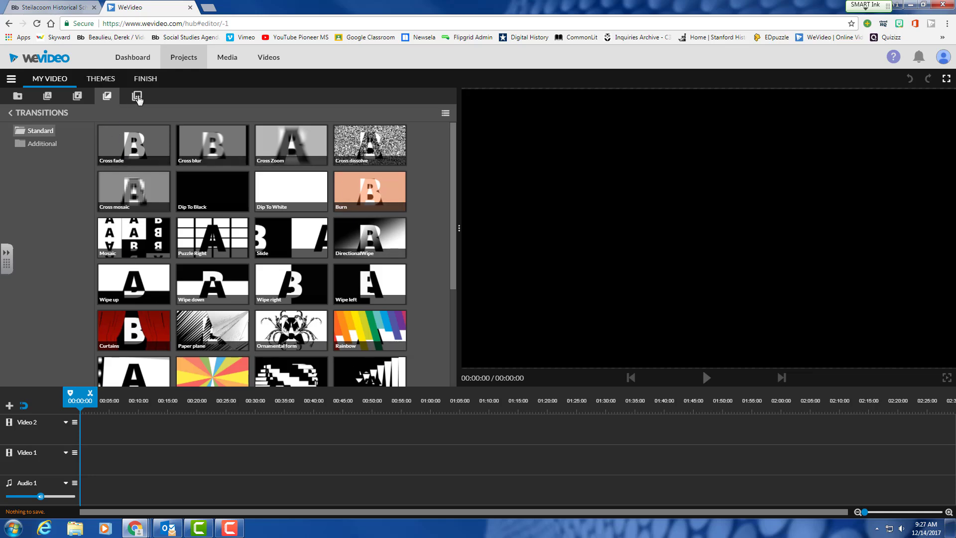
{"action": "left_click", "coordinate": [137, 97]}
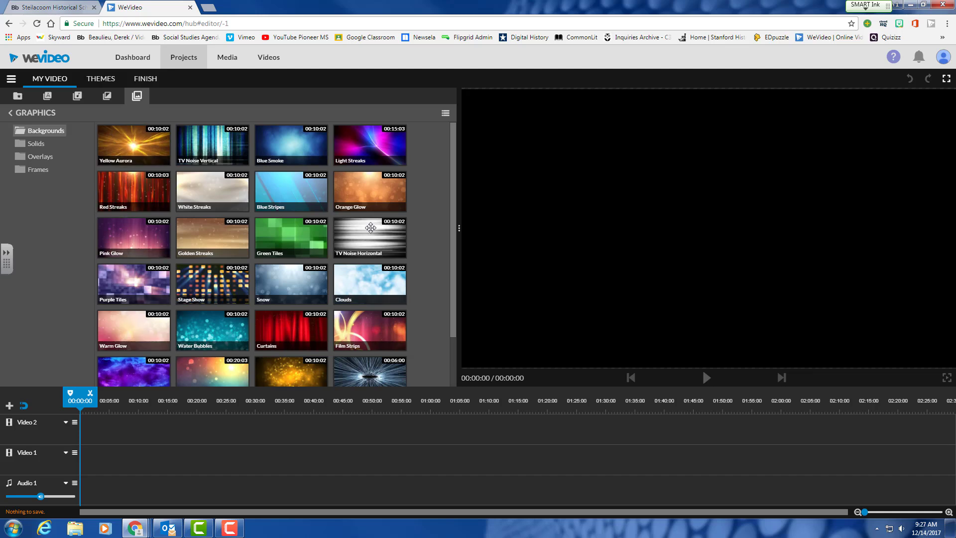
{"action": "scroll", "coordinate": [381, 246], "scroll_direction": "down", "scroll_amount": 1}
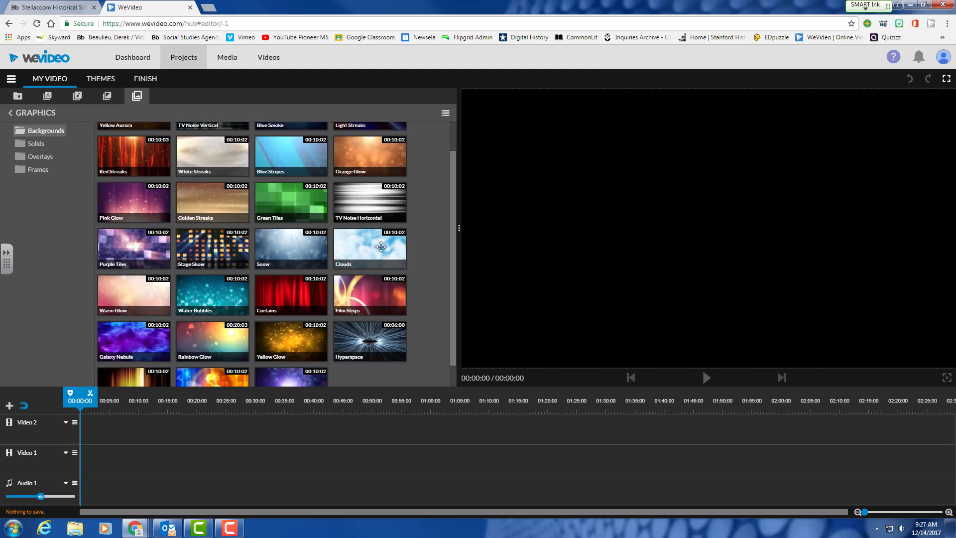
{"action": "scroll", "coordinate": [381, 247], "scroll_direction": "up", "scroll_amount": 1}
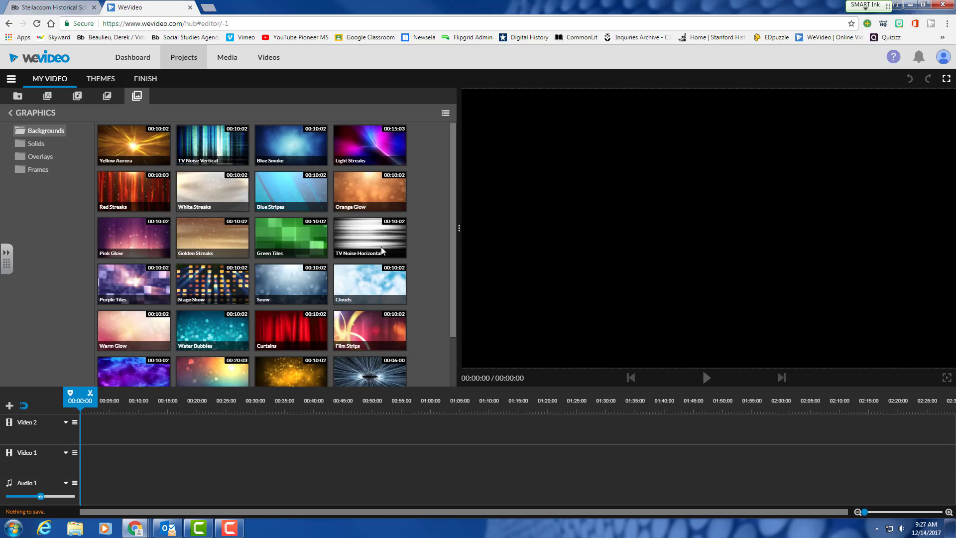
Preview the Street race - Title template and drag it to 00:00 on Video 1.
{"action": "left_click", "coordinate": [48, 97]}
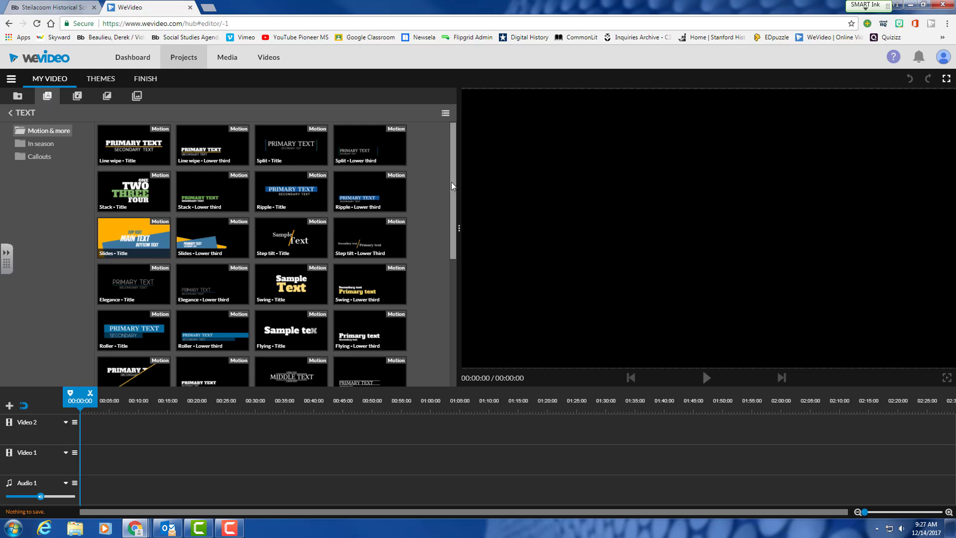
{"action": "scroll", "coordinate": [452, 181], "scroll_direction": "down", "scroll_amount": 3}
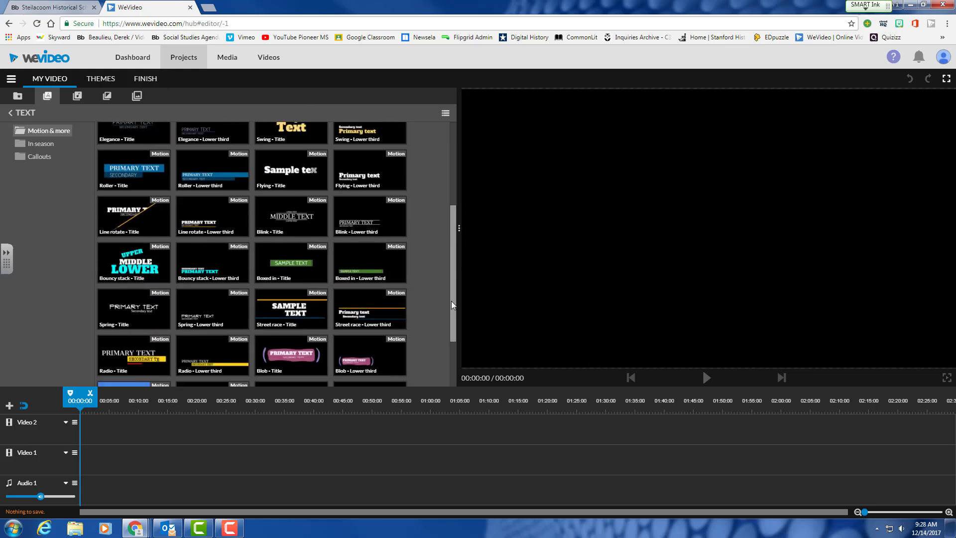
{"action": "scroll", "coordinate": [452, 305], "scroll_direction": "down", "scroll_amount": 2}
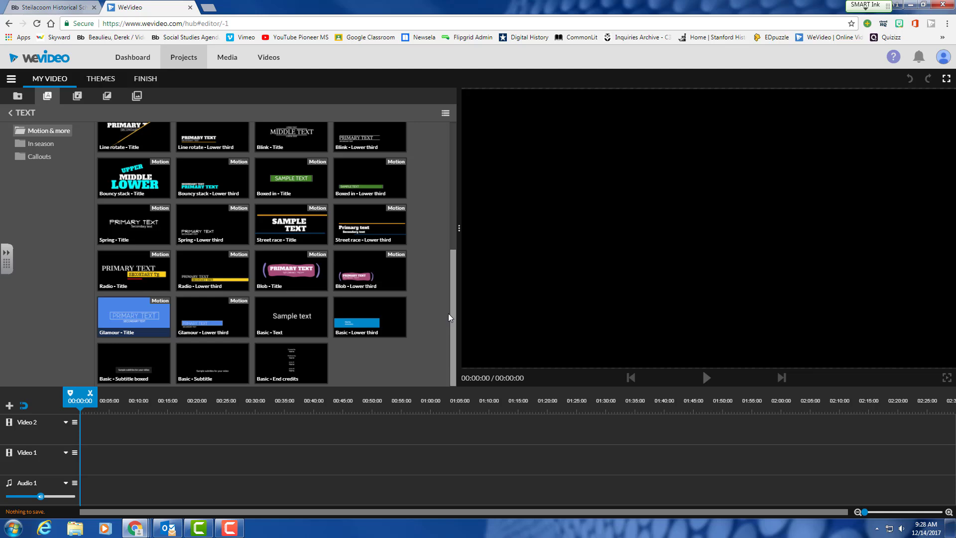
{"action": "scroll", "coordinate": [448, 299], "scroll_direction": "up", "scroll_amount": 2}
{"action": "left_click_drag", "start_coordinate": [448, 269], "coordinate": [451, 181]}
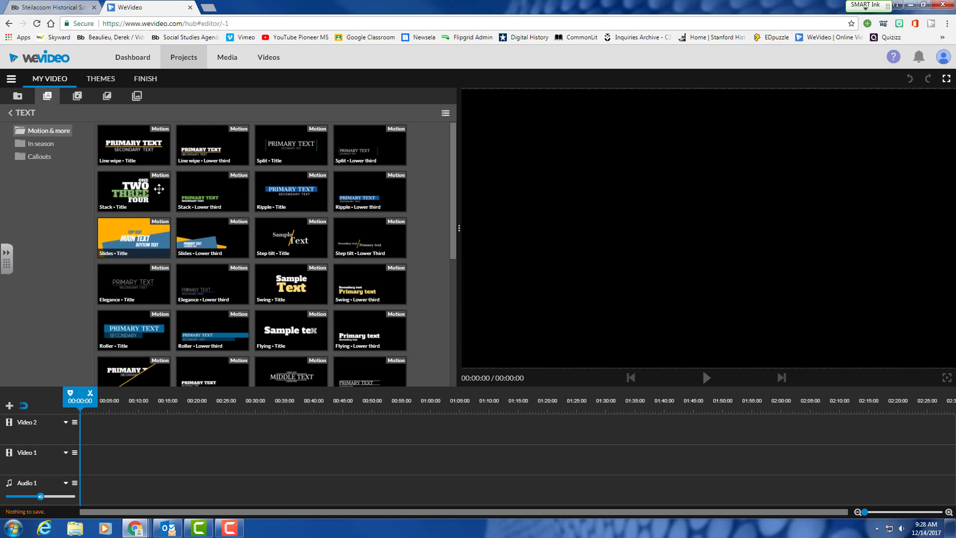
{"action": "scroll", "coordinate": [279, 314], "scroll_direction": "down", "scroll_amount": 5}
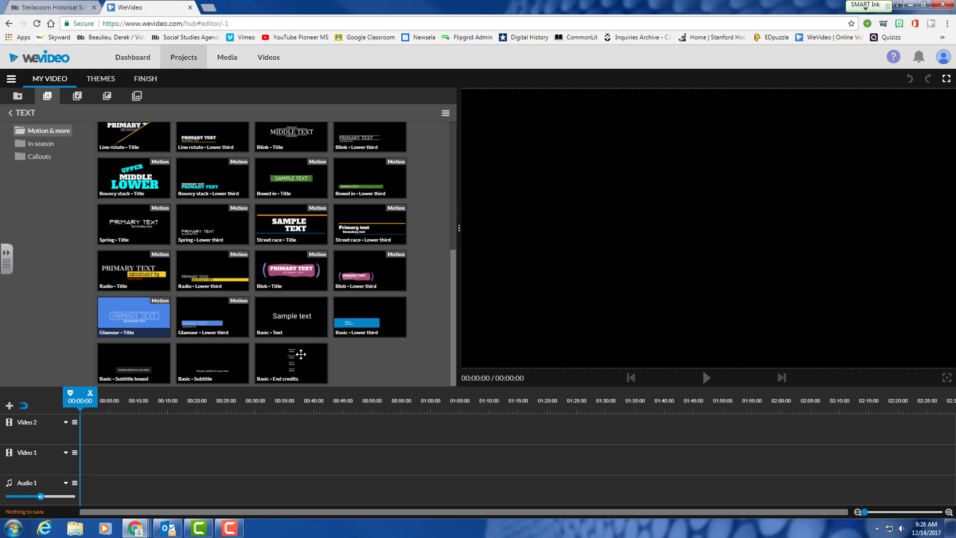
{"action": "scroll", "coordinate": [240, 281], "scroll_direction": "up", "scroll_amount": 1}
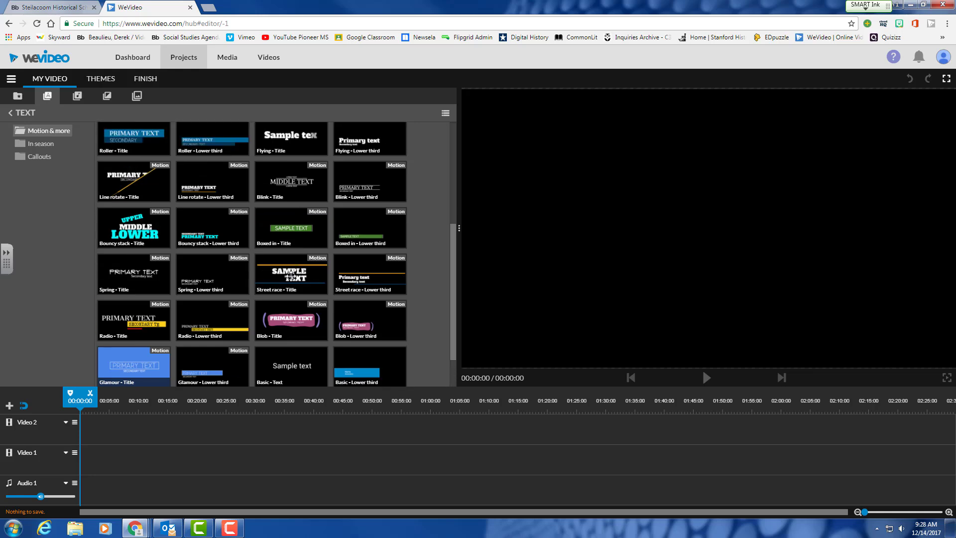
{"action": "left_click", "coordinate": [291, 275]}
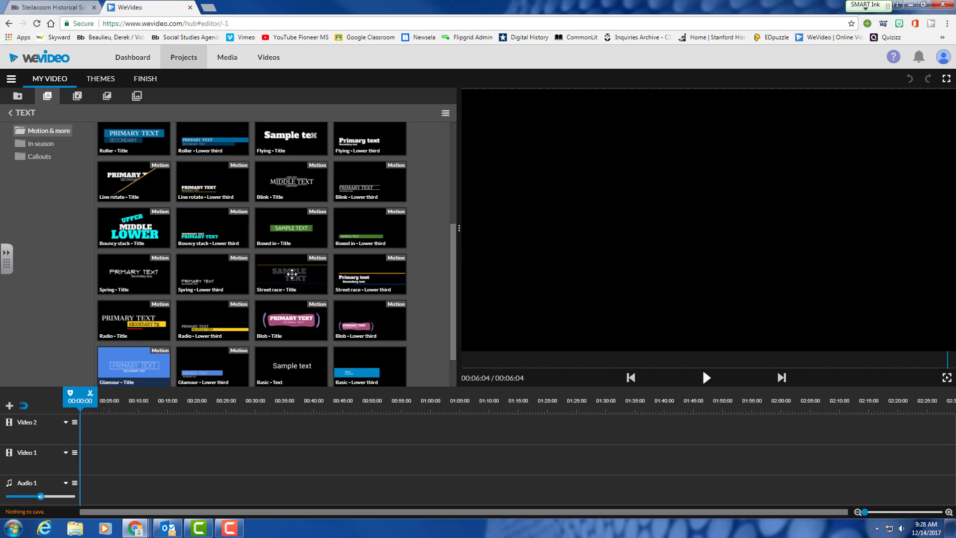
{"action": "left_click_drag", "start_coordinate": [292, 274], "coordinate": [89, 461]}
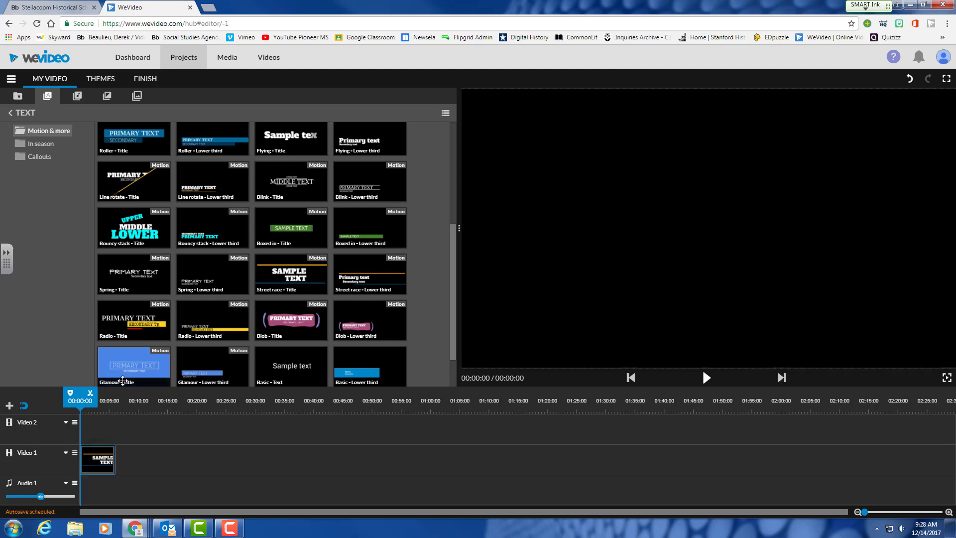
Play the Street race title, rewind to the start, and open its clip editor.
{"action": "left_click", "coordinate": [705, 378]}
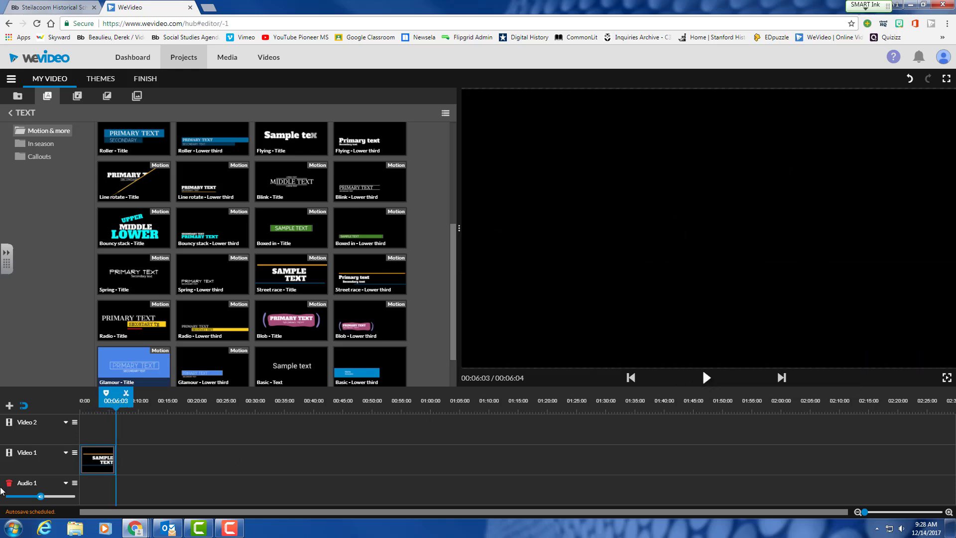
{"action": "left_click_drag", "start_coordinate": [114, 398], "coordinate": [38, 401]}
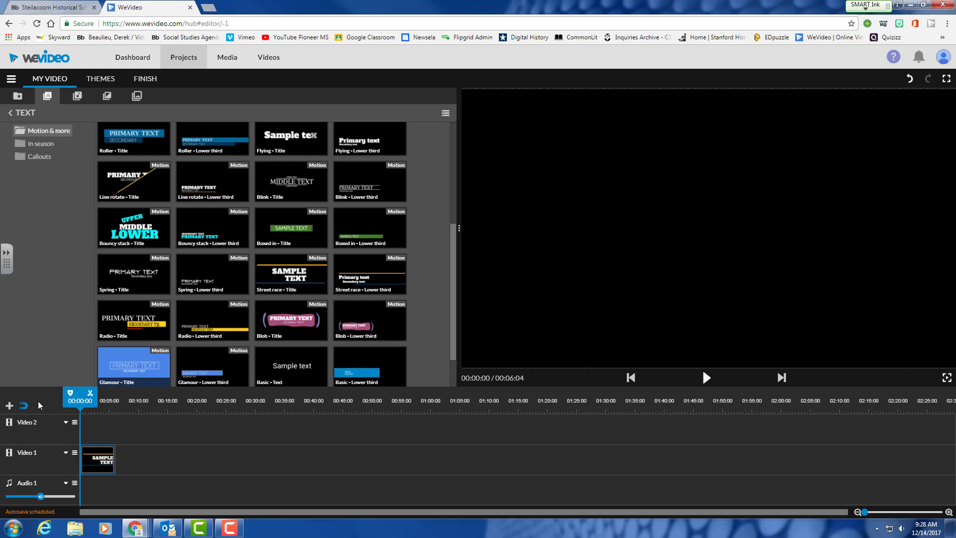
{"action": "left_click", "coordinate": [97, 461]}
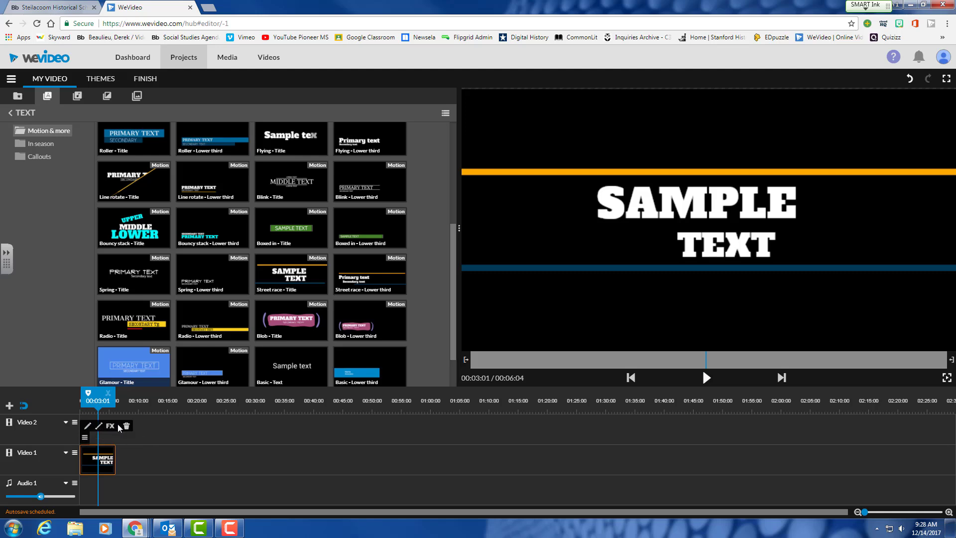
{"action": "left_click", "coordinate": [87, 427]}
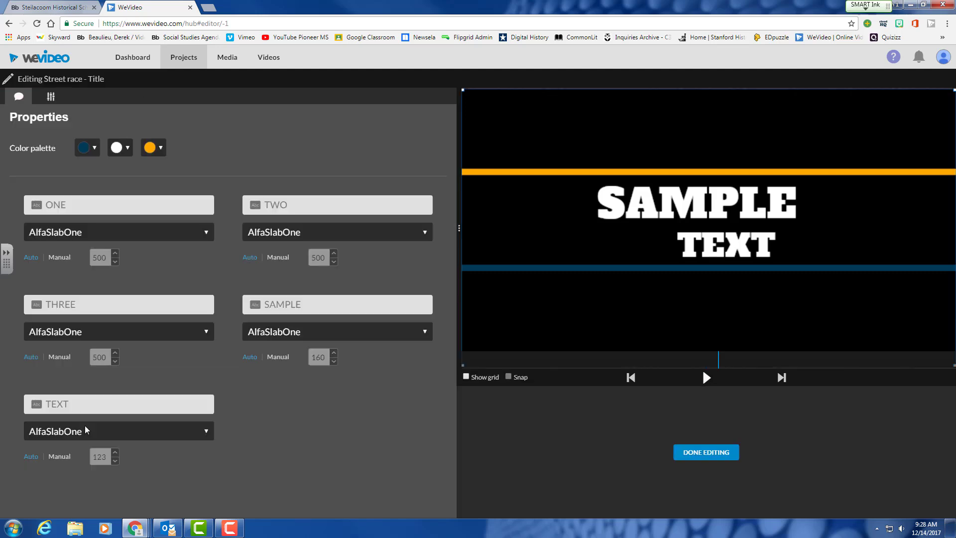
Replace the ONE placeholder with 'Was', trimming an initially typed full question.
{"action": "left_click", "coordinate": [81, 203]}
{"action": "type", "text": "Was the American Reo"}
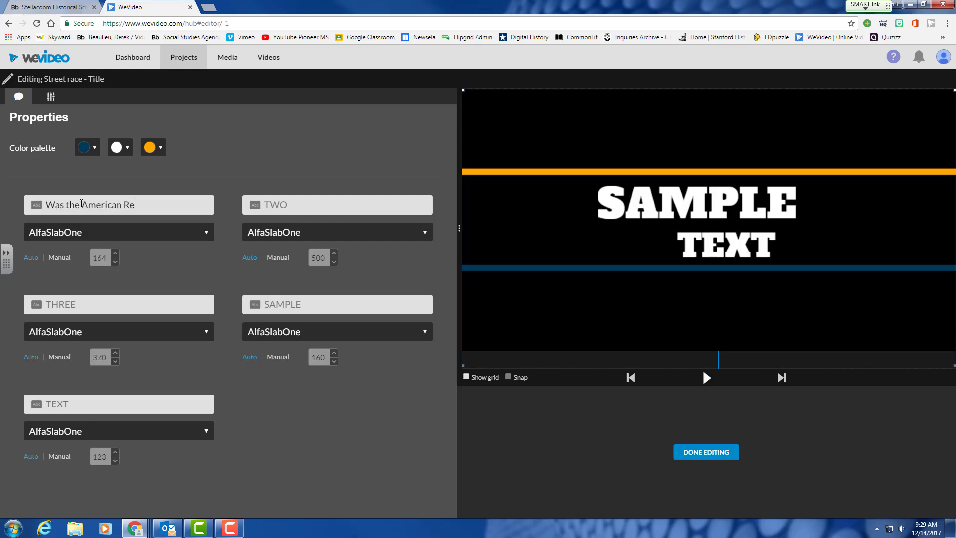
{"action": "key", "text": "BackSpace"}
{"action": "type", "text": "volutoin"}
{"action": "type", "text": "ion"}
{"action": "key", "text": "BackSpace"}
{"action": "key", "text": "BackSpace"}
{"action": "type", "text": "ion Avoidable?"}
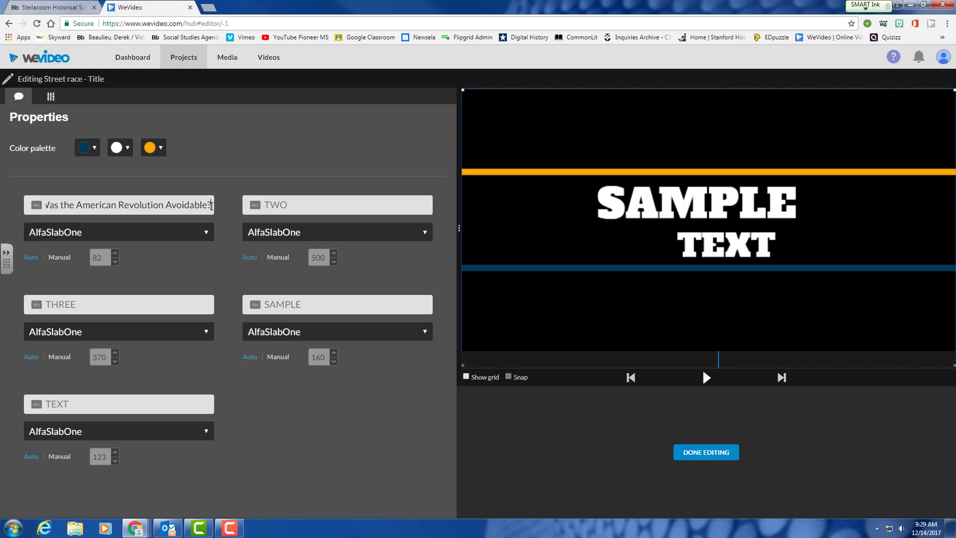
{"action": "left_click", "coordinate": [224, 269]}
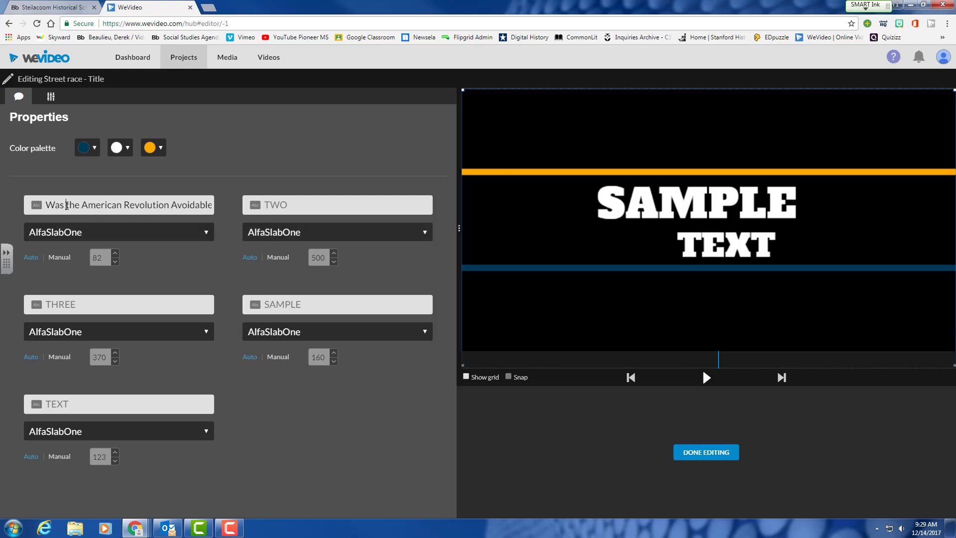
{"action": "left_click_drag", "start_coordinate": [67, 206], "coordinate": [224, 216]}
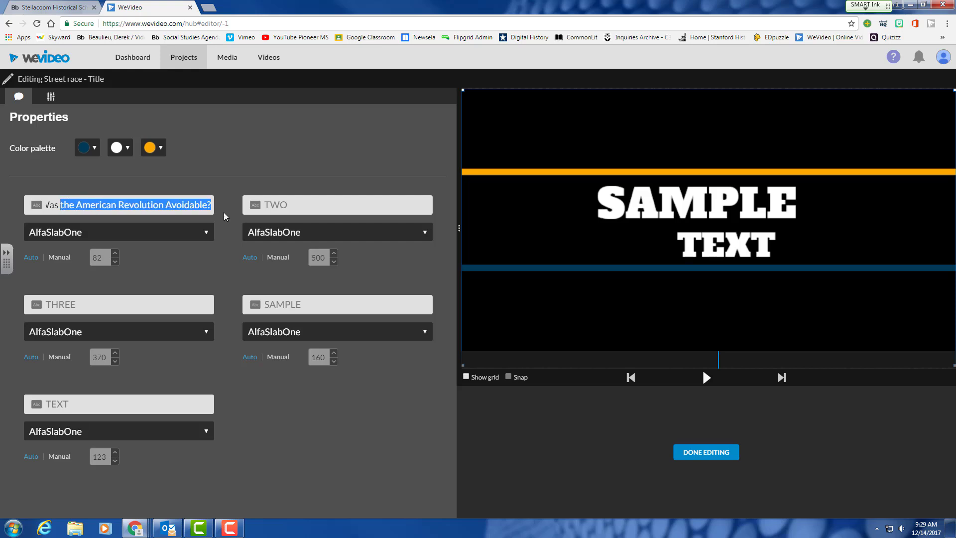
{"action": "key", "text": "BackSpace"}
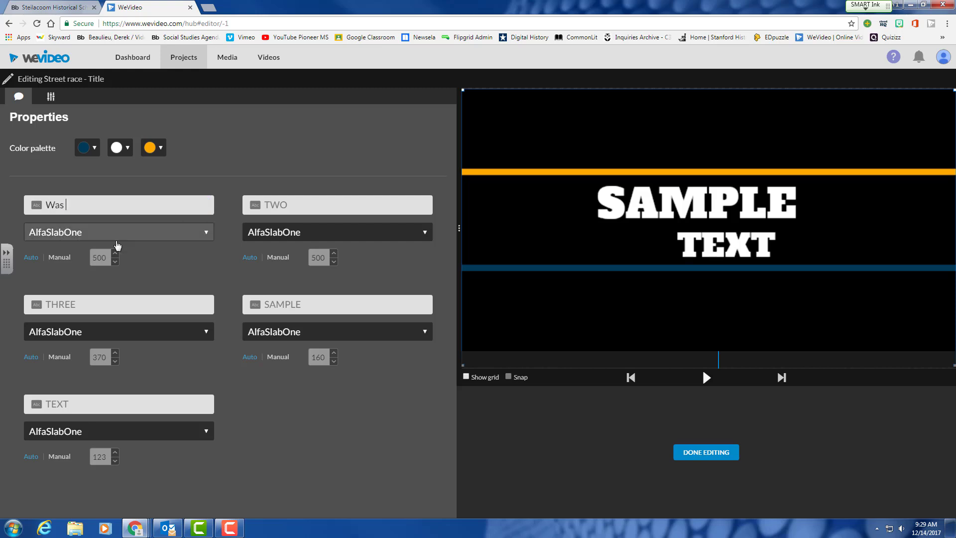
Fill the THREE field with 'the' and the TEXT field with 'American Revolution'.
{"action": "left_click", "coordinate": [71, 307]}
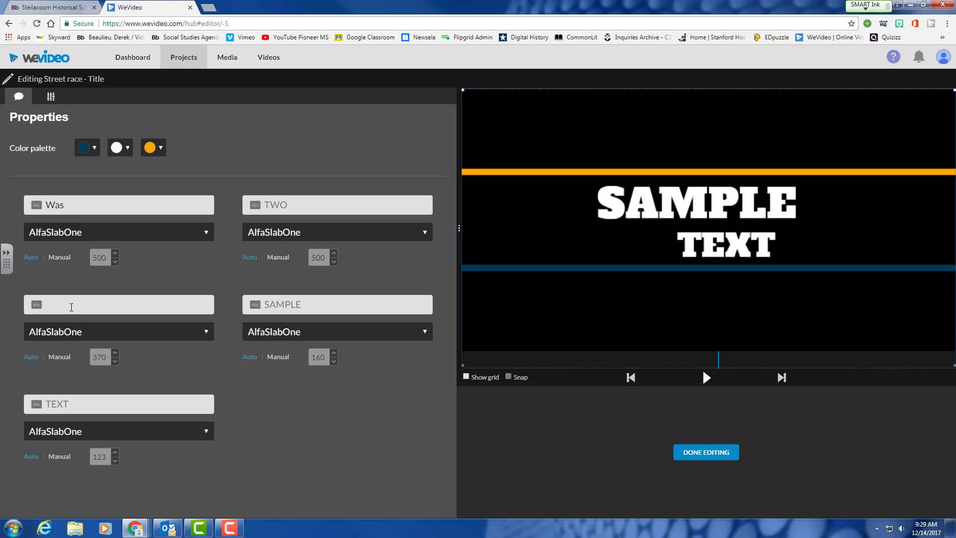
{"action": "type", "text": "the"}
{"action": "left_click", "coordinate": [58, 403]}
{"action": "type", "text": "Amerer"}
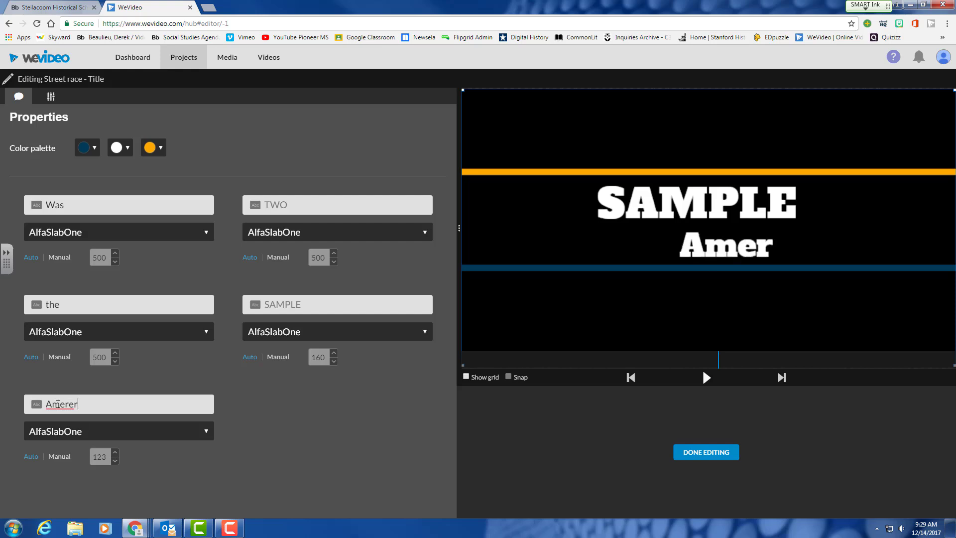
{"action": "type", "text": "in"}
{"action": "key", "text": "BackSpace"}
{"action": "key", "text": "BackSpace"}
{"action": "key", "text": "BackSpace"}
{"action": "key", "text": "BackSpace"}
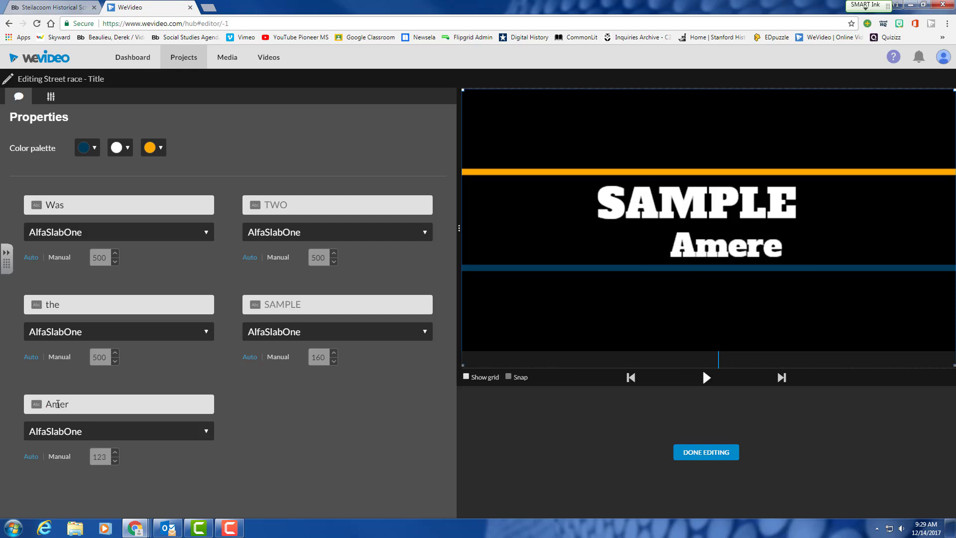
{"action": "type", "text": "ican "}
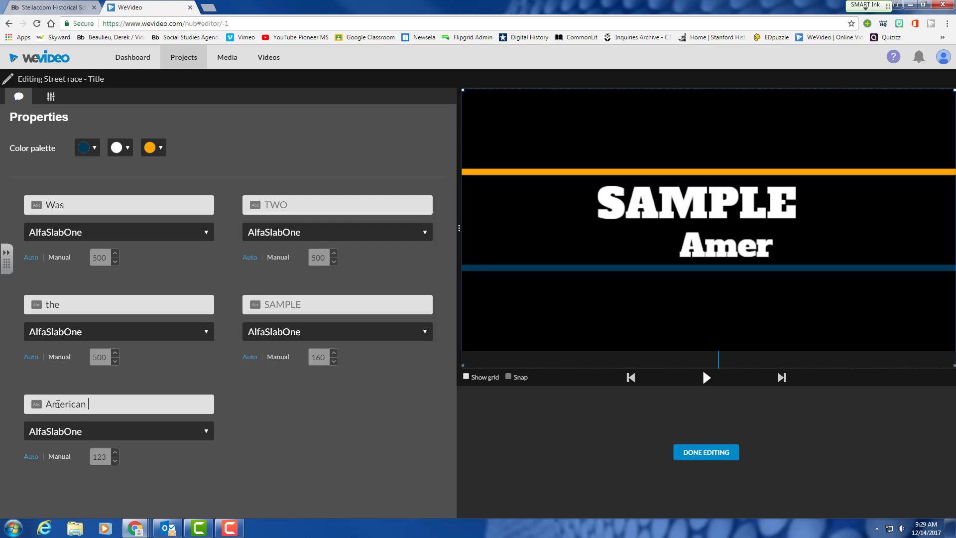
{"action": "type", "text": "Revolution"}
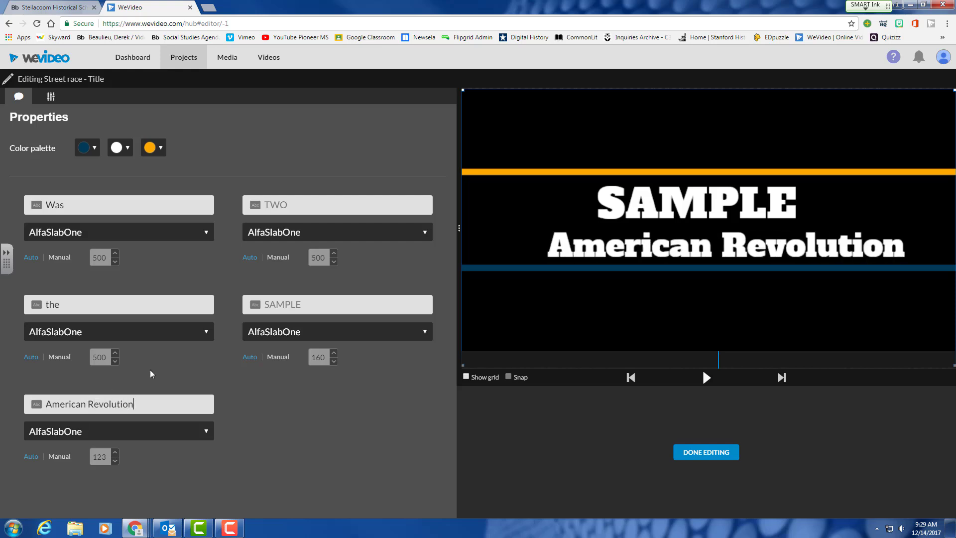
Enter 'Avoidable' in the TWO field and the presenter's name in SAMPLE, then preview.
{"action": "left_click", "coordinate": [315, 203]}
{"action": "type", "text": "Avoidable"}
{"action": "left_click", "coordinate": [307, 307]}
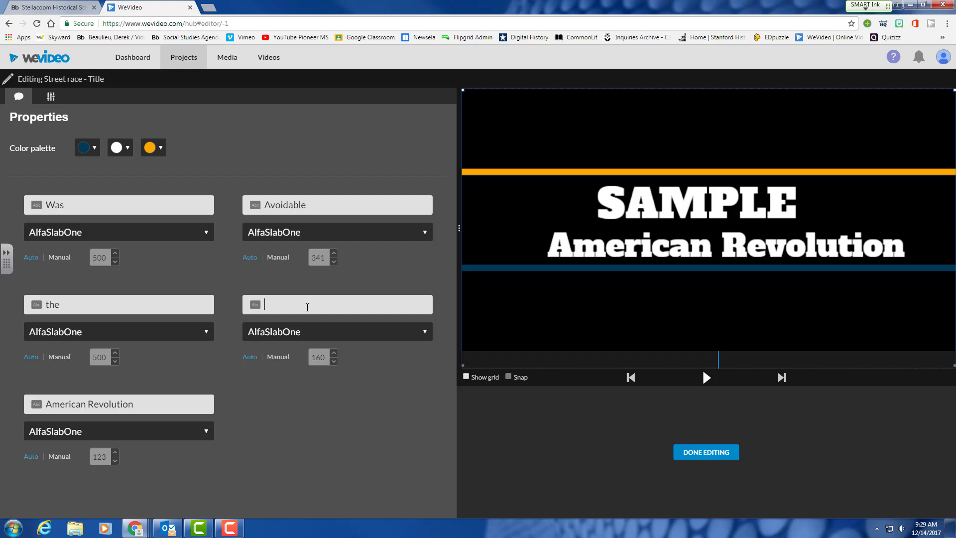
{"action": "type", "text": "Mr"}
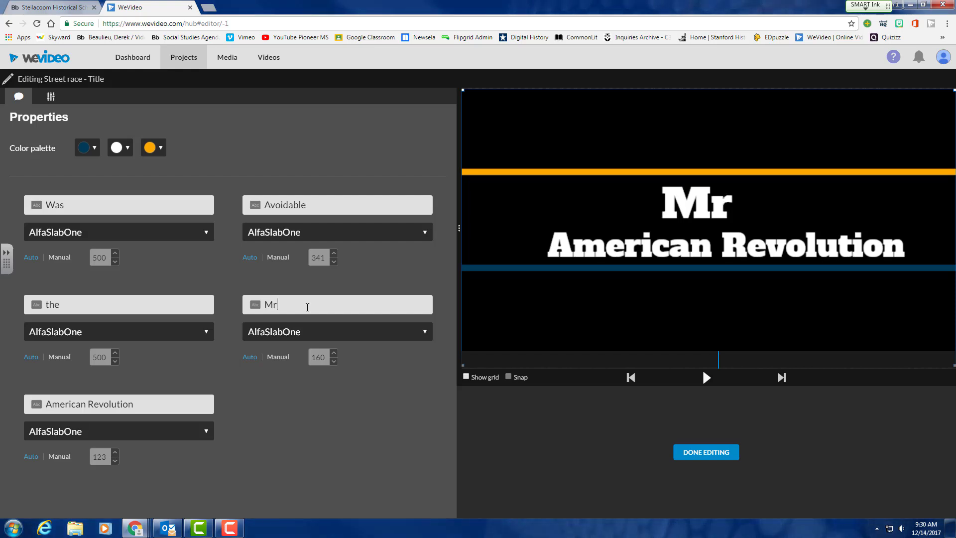
{"action": "type", "text": " Beaulie"}
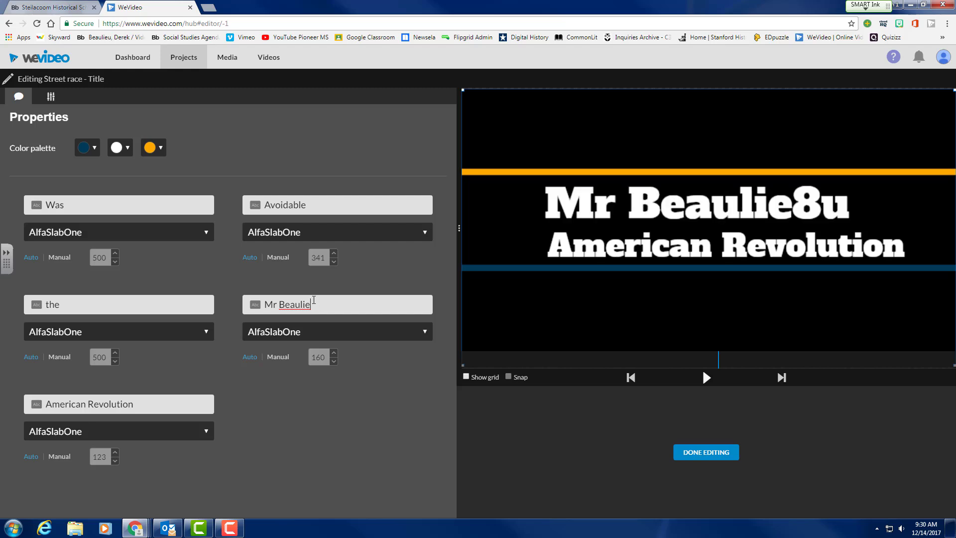
{"action": "type", "text": "8uu"}
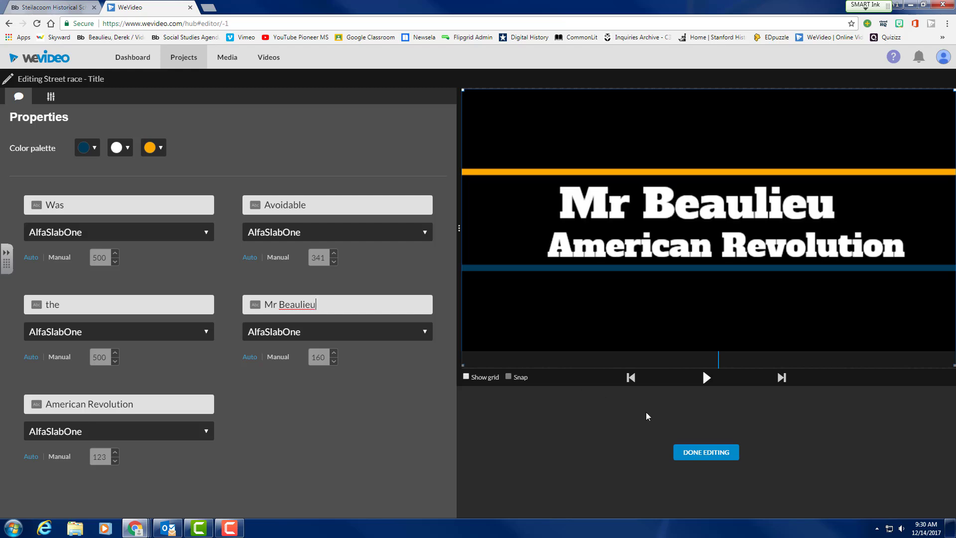
{"action": "left_click", "coordinate": [704, 378]}
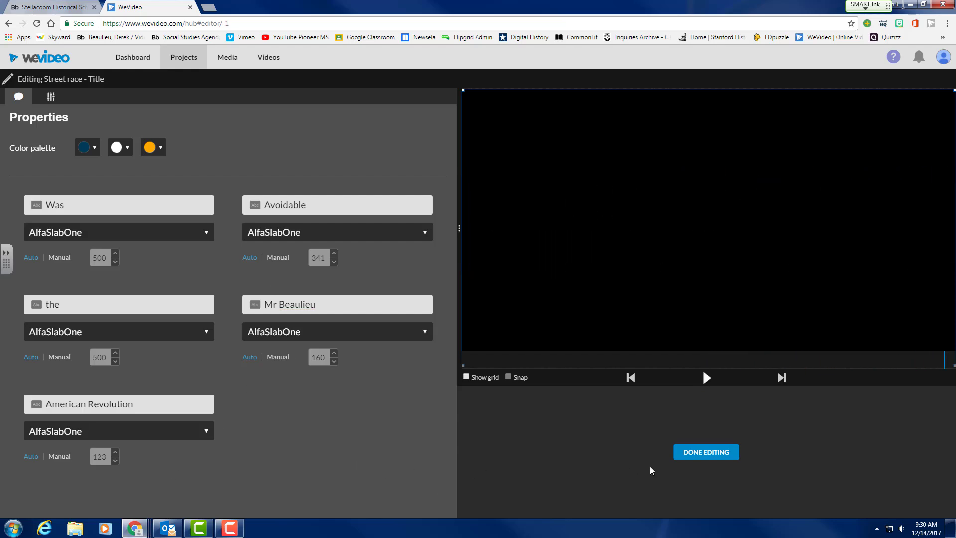
Apply the title text, replay the title from 0 to check it, then reopen its editor.
{"action": "left_click", "coordinate": [706, 452]}
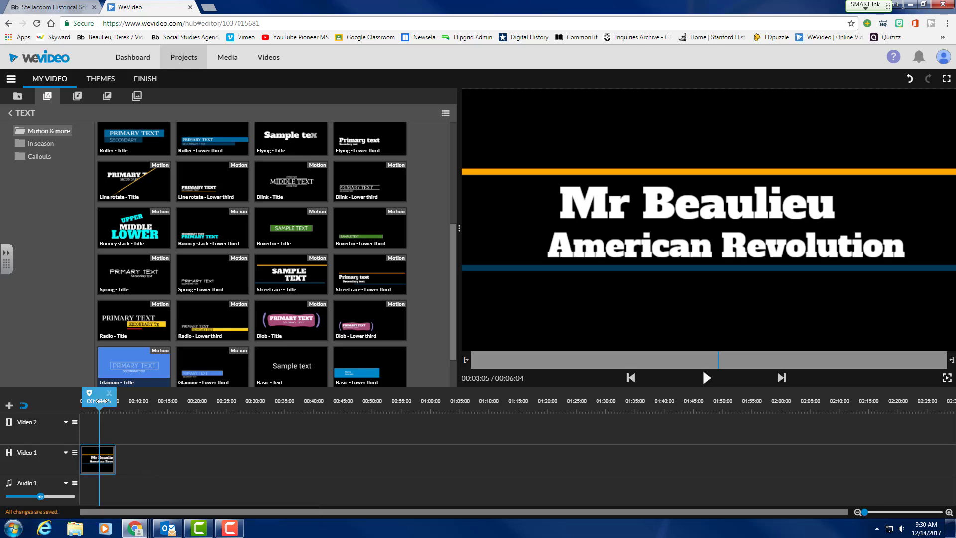
{"action": "left_click_drag", "start_coordinate": [101, 401], "coordinate": [80, 401]}
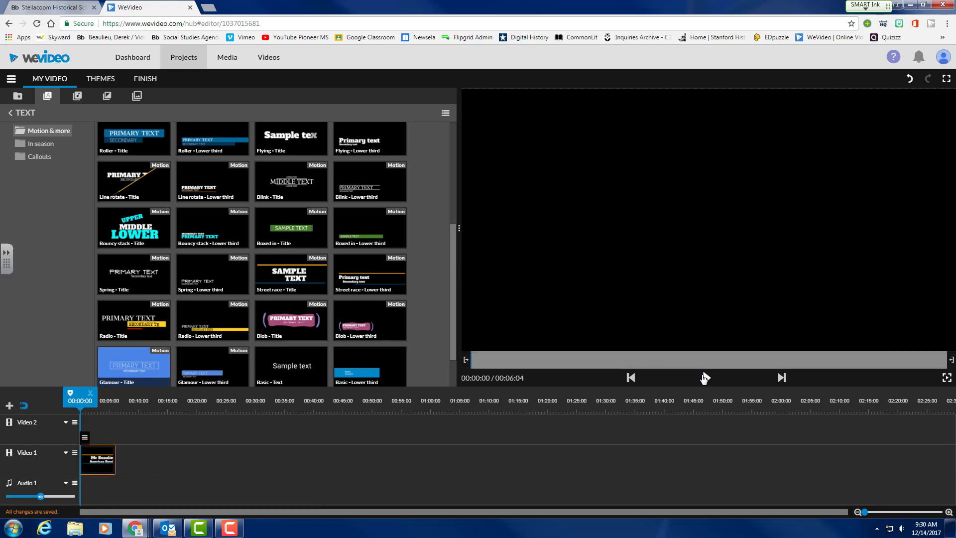
{"action": "left_click", "coordinate": [704, 377]}
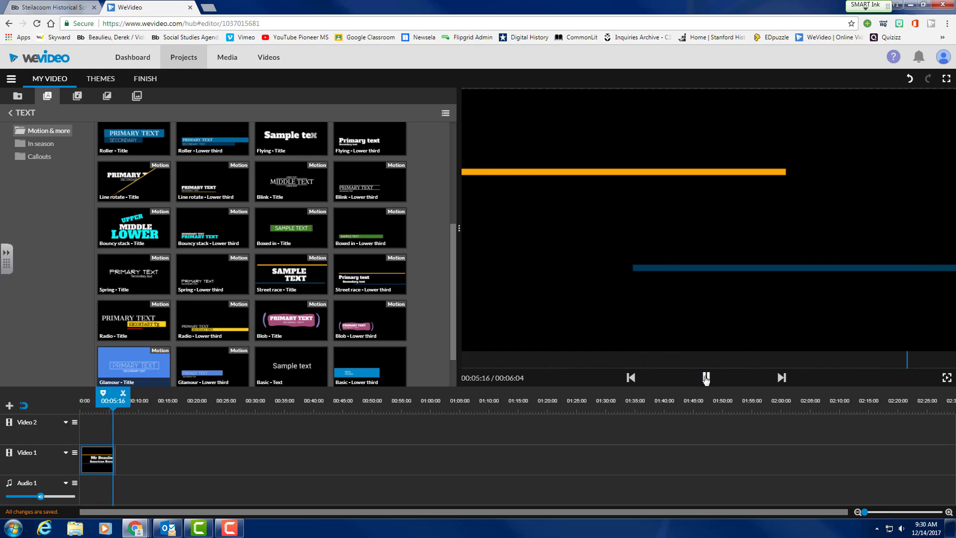
{"action": "left_click", "coordinate": [705, 377]}
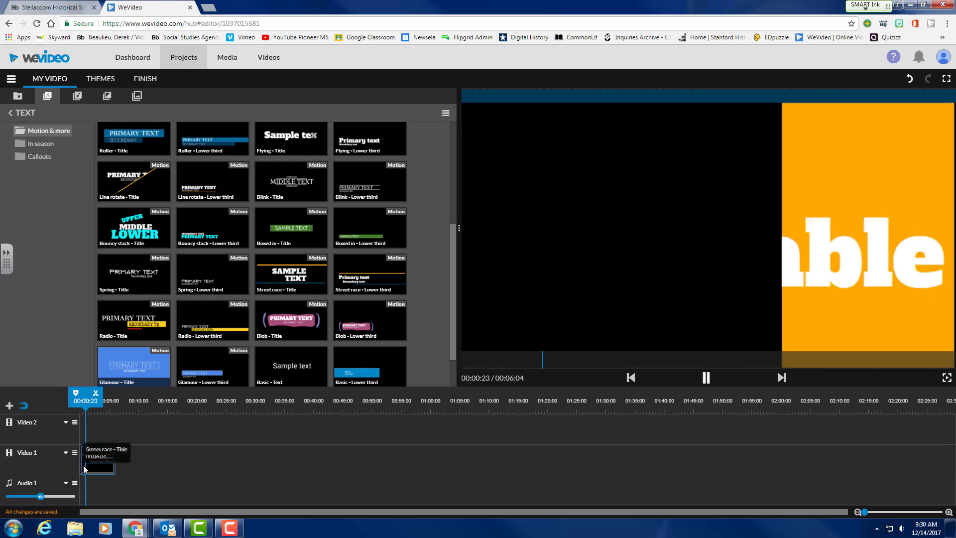
{"action": "left_click", "coordinate": [705, 379]}
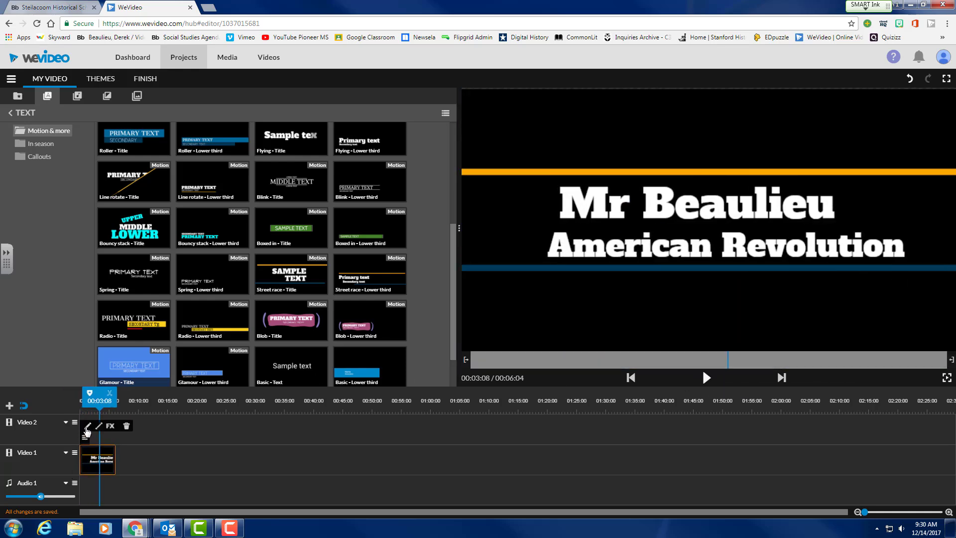
{"action": "left_click", "coordinate": [88, 427]}
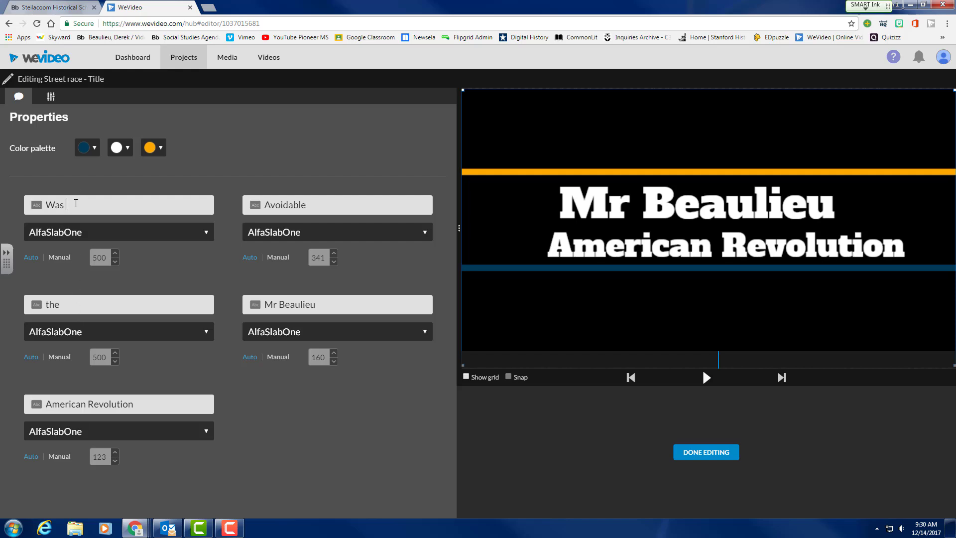
Retype fields so Avoidable follows American Revolution, move the presenter's name to the top-right line, and preview.
{"action": "type", "text": "the"}
{"action": "left_click_drag", "start_coordinate": [72, 305], "coordinate": [7, 312]}
{"action": "type", "text": "American Revolution "}
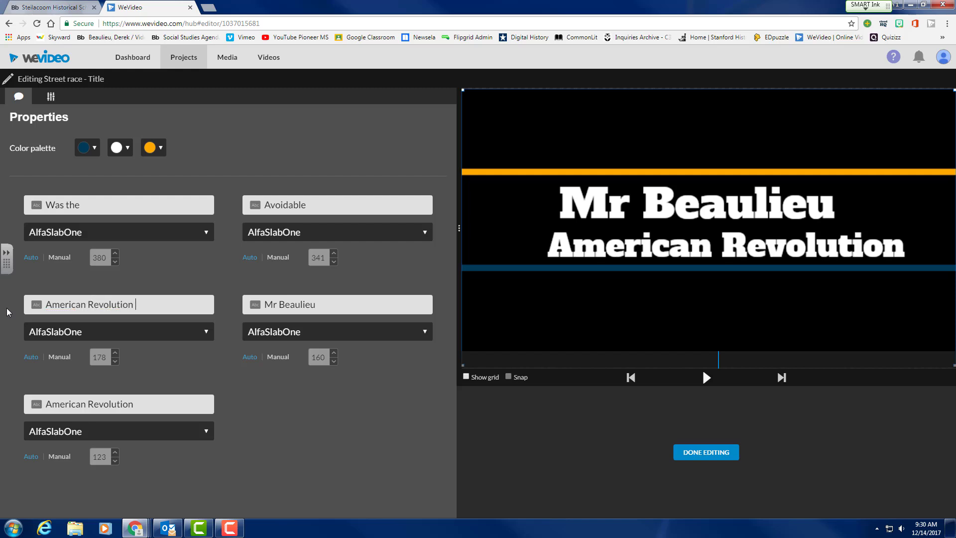
{"action": "type", "text": "Avoidable"}
{"action": "left_click_drag", "start_coordinate": [325, 309], "coordinate": [187, 309]}
{"action": "type", "text": "Avoidab"}
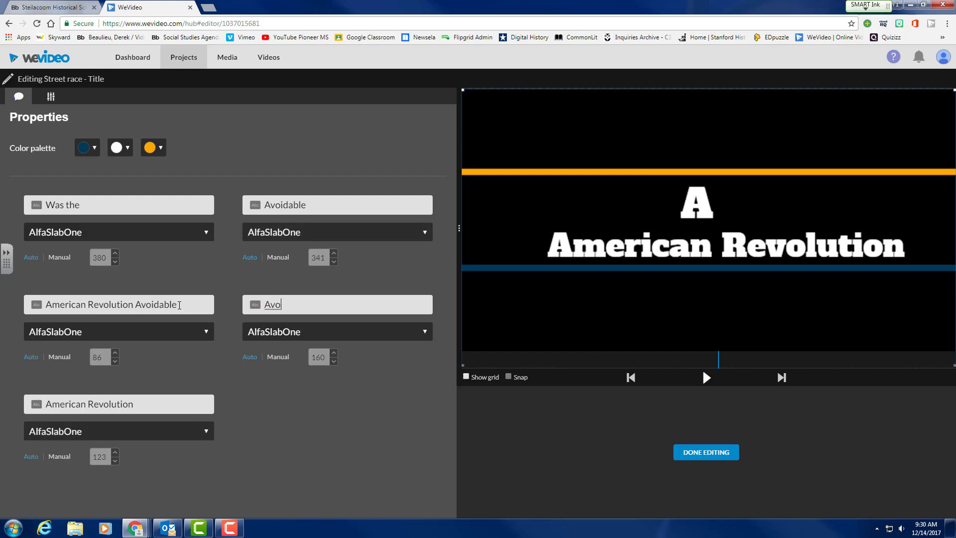
{"action": "type", "text": "le"}
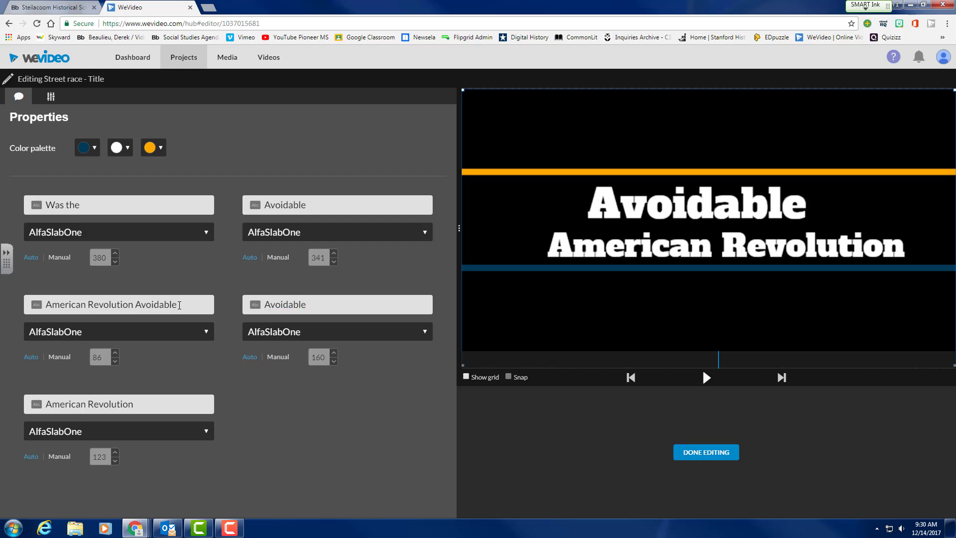
{"action": "left_click_drag", "start_coordinate": [307, 205], "coordinate": [256, 208]}
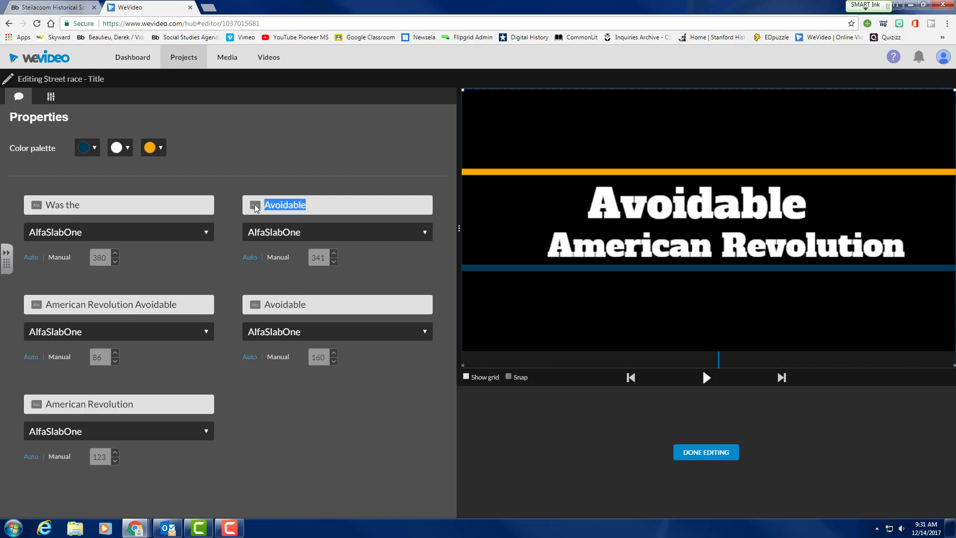
{"action": "type", "text": "Mr. "}
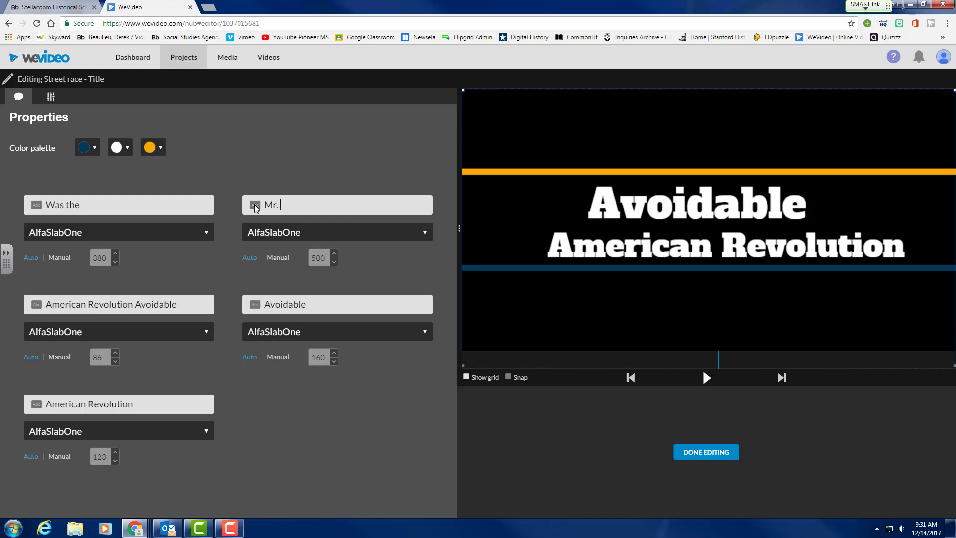
{"action": "type", "text": "Beaulieu"}
{"action": "left_click", "coordinate": [706, 377]}
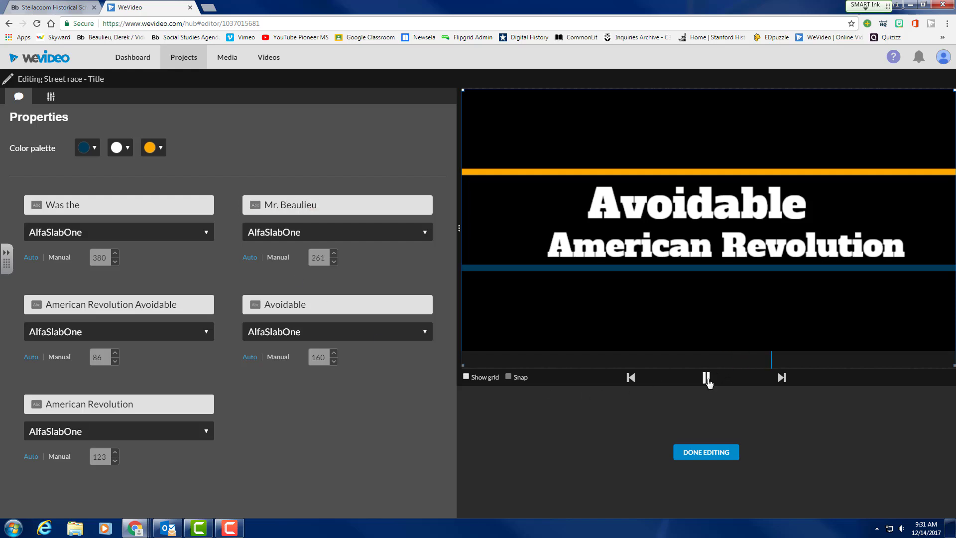
{"action": "left_click", "coordinate": [699, 453]}
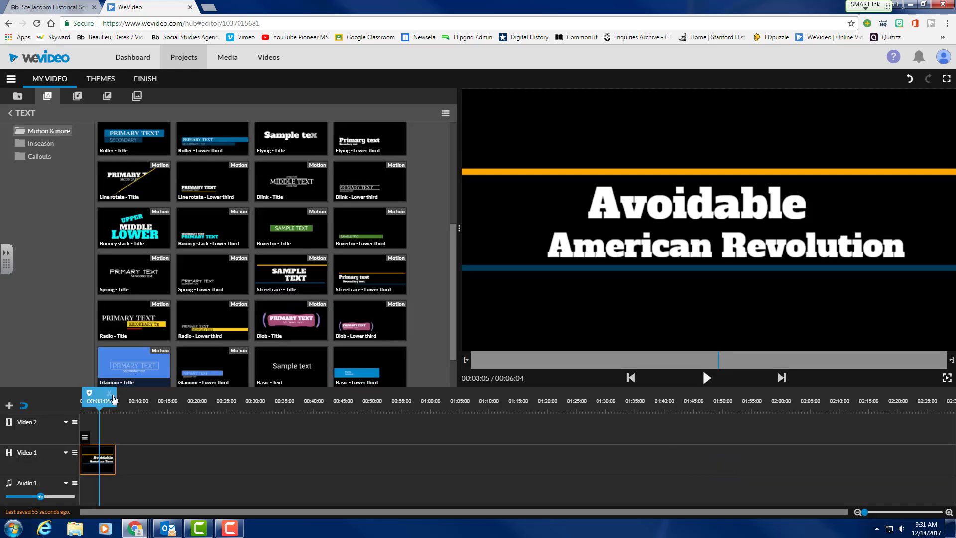
{"action": "left_click_drag", "start_coordinate": [100, 400], "coordinate": [71, 400]}
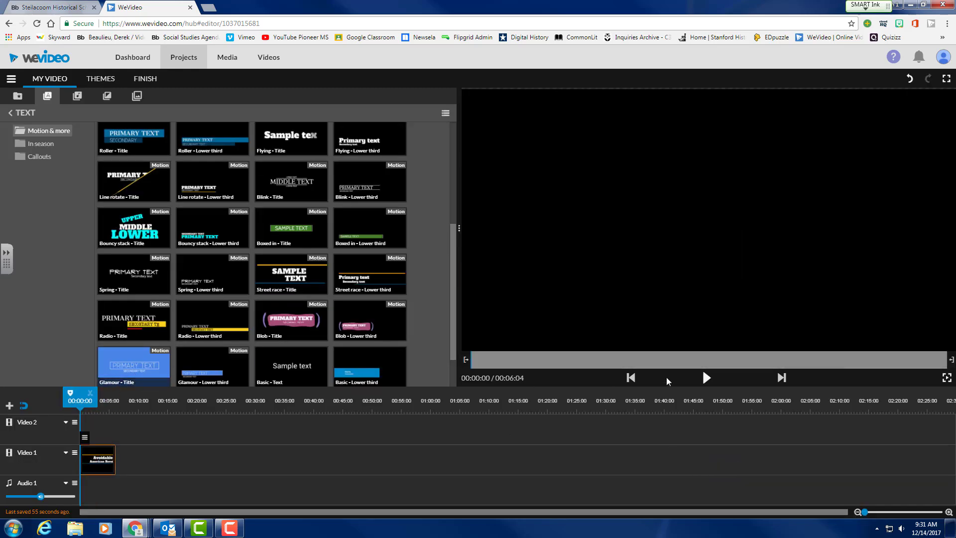
{"action": "left_click", "coordinate": [705, 379]}
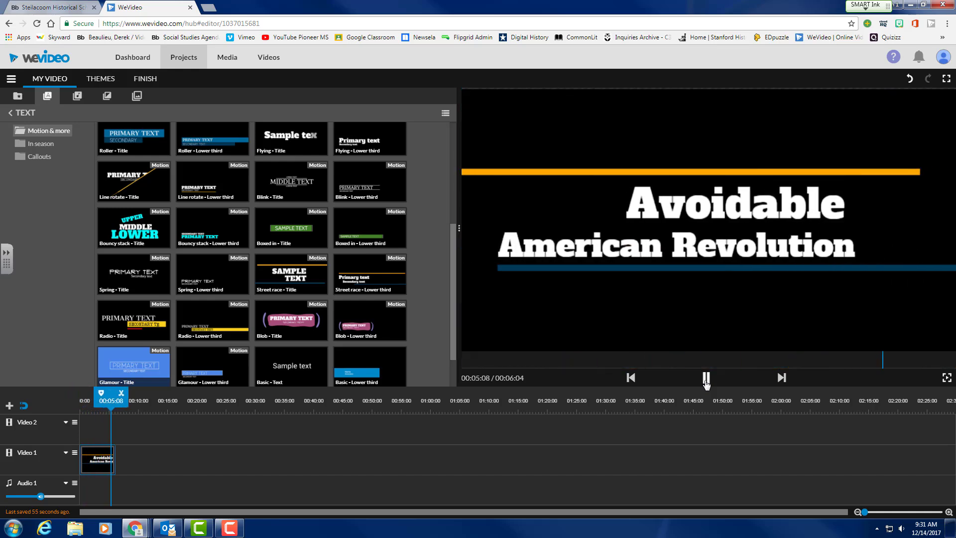
{"action": "left_click", "coordinate": [706, 379]}
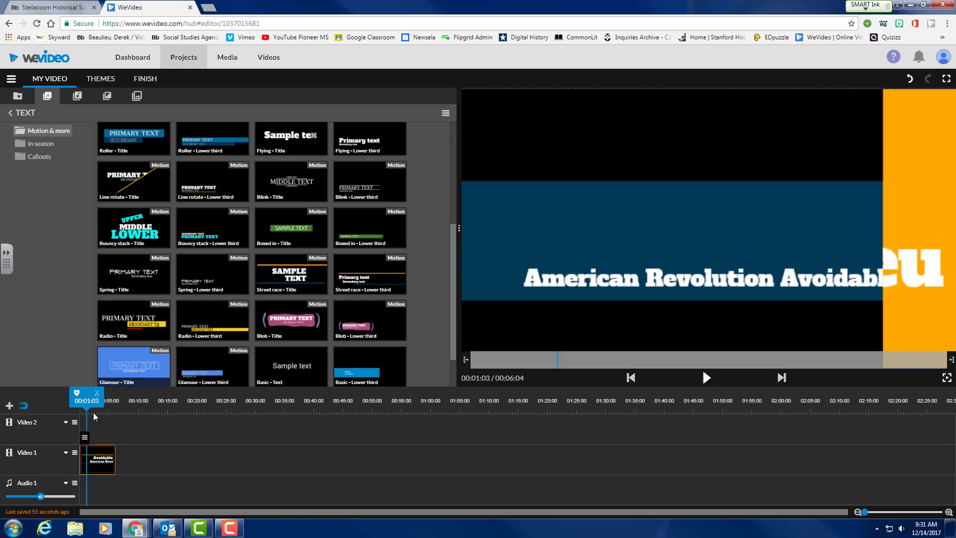
{"action": "left_click", "coordinate": [125, 403]}
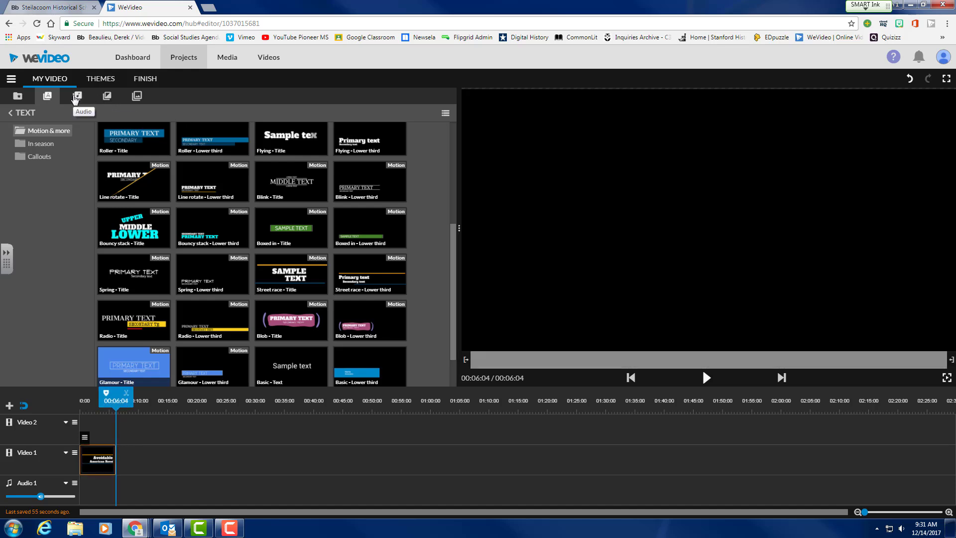
Add the Boston_Tea_Party image to Video 1 after the title and play it from the start.
{"action": "left_click", "coordinate": [19, 97]}
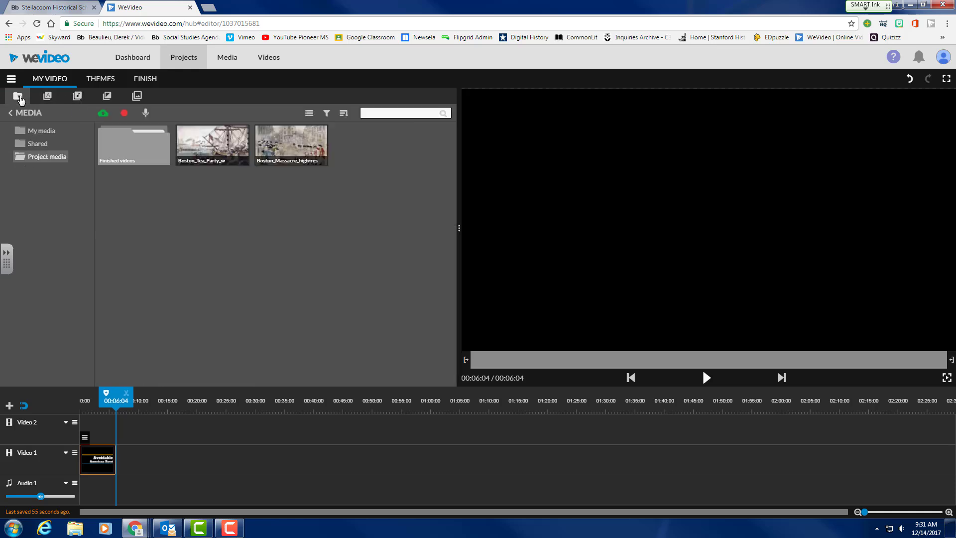
{"action": "left_click", "coordinate": [215, 141]}
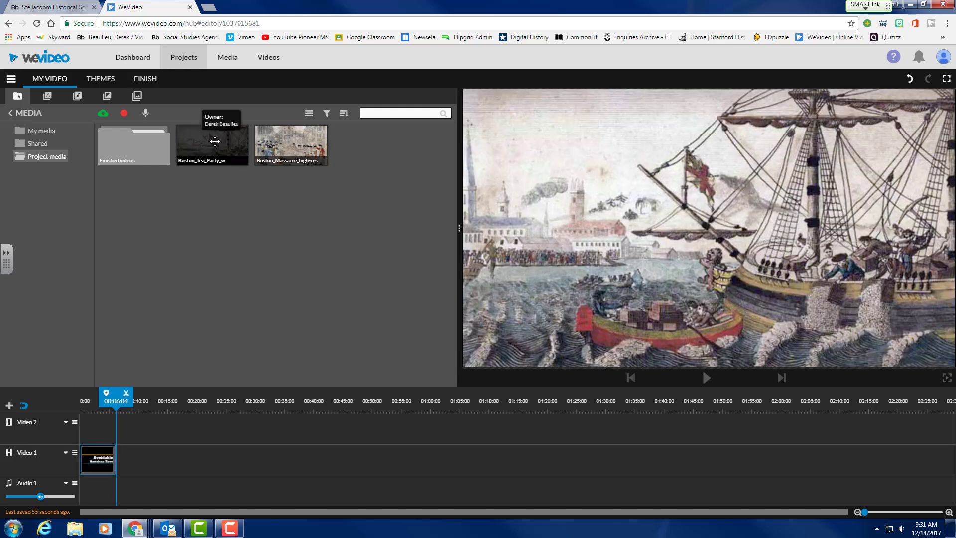
{"action": "left_click_drag", "start_coordinate": [215, 142], "coordinate": [125, 460]}
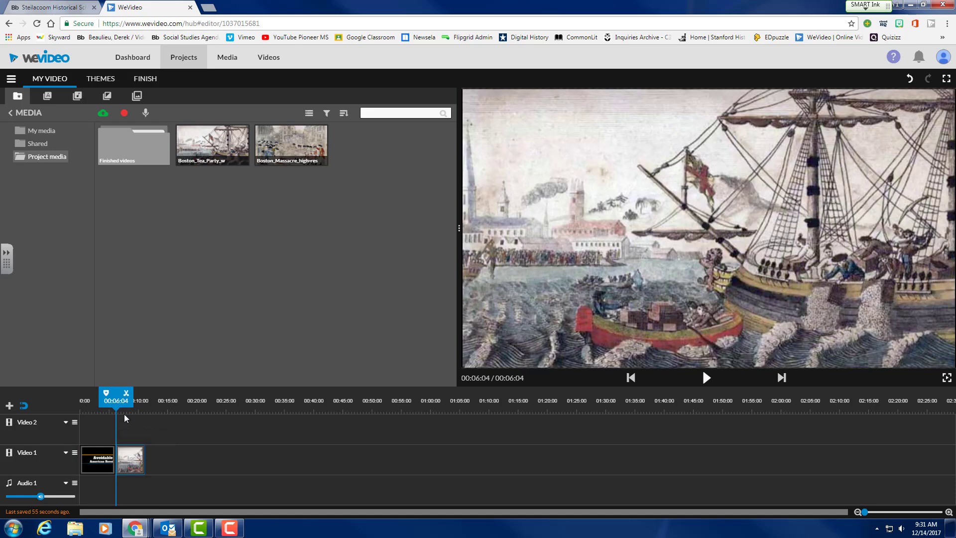
{"action": "left_click_drag", "start_coordinate": [120, 403], "coordinate": [72, 406]}
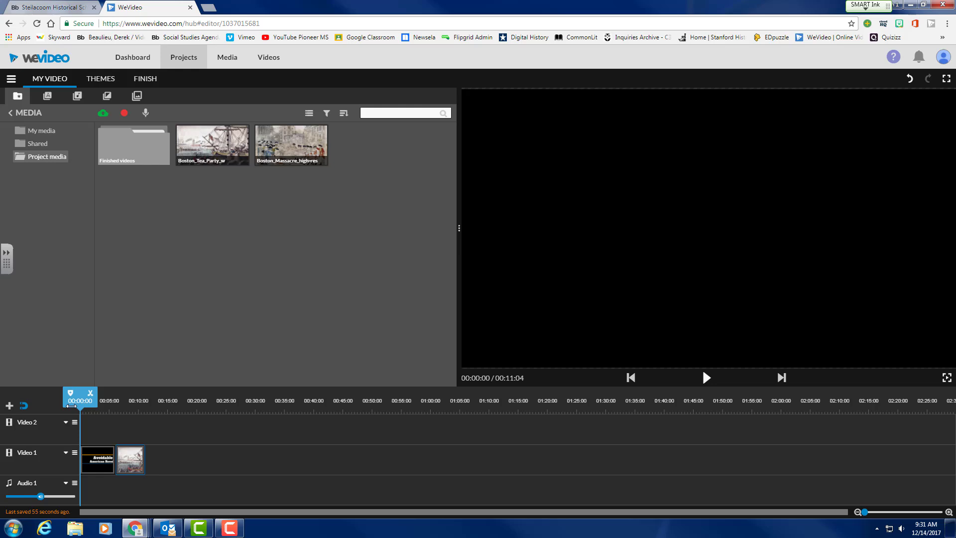
{"action": "left_click", "coordinate": [706, 377]}
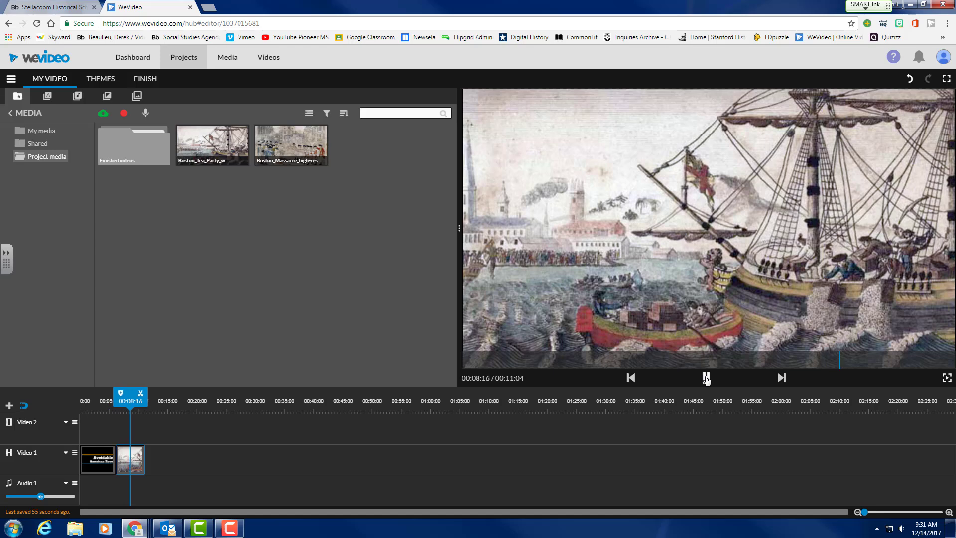
{"action": "left_click", "coordinate": [706, 377]}
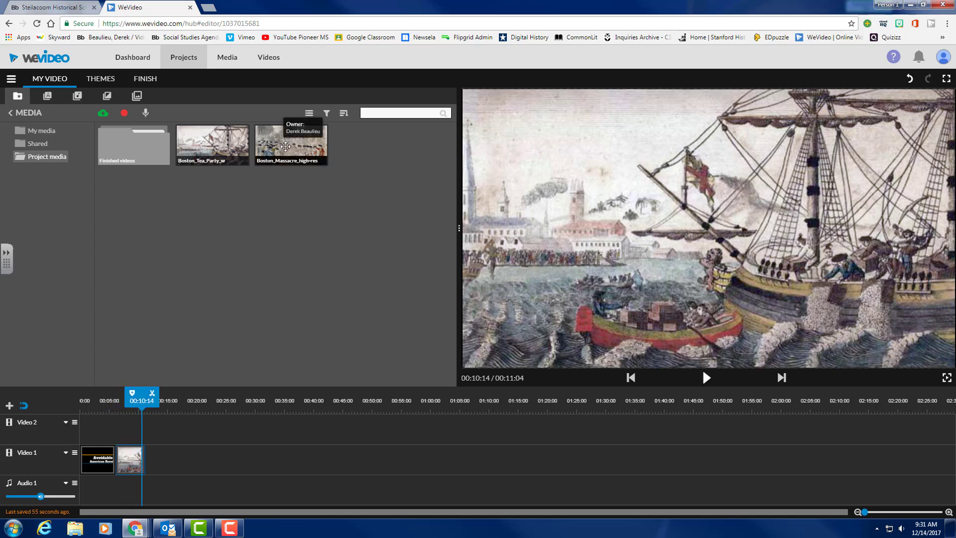
Add the Boston_Massacre image to Video 1 right after the Tea Party image.
{"action": "left_click_drag", "start_coordinate": [285, 146], "coordinate": [156, 470]}
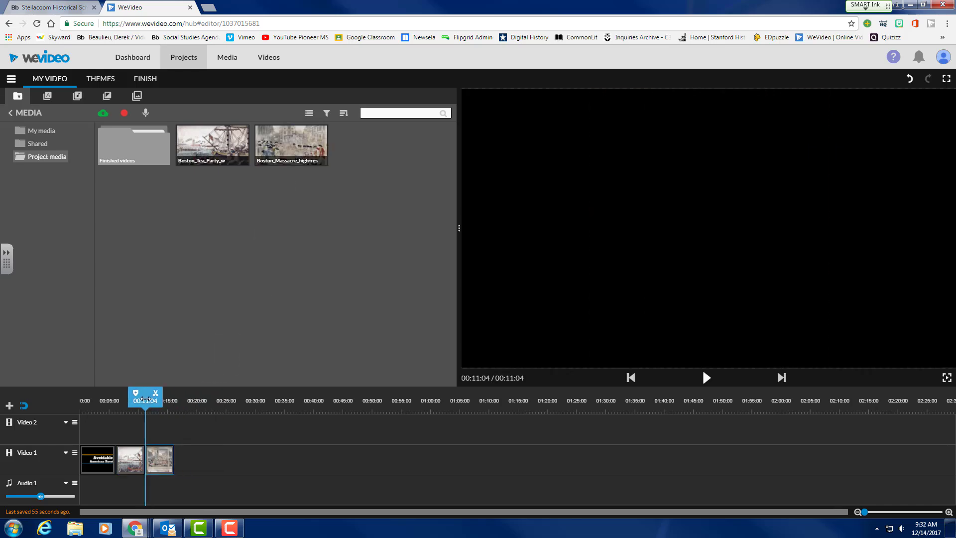
{"action": "left_click_drag", "start_coordinate": [146, 400], "coordinate": [149, 400]}
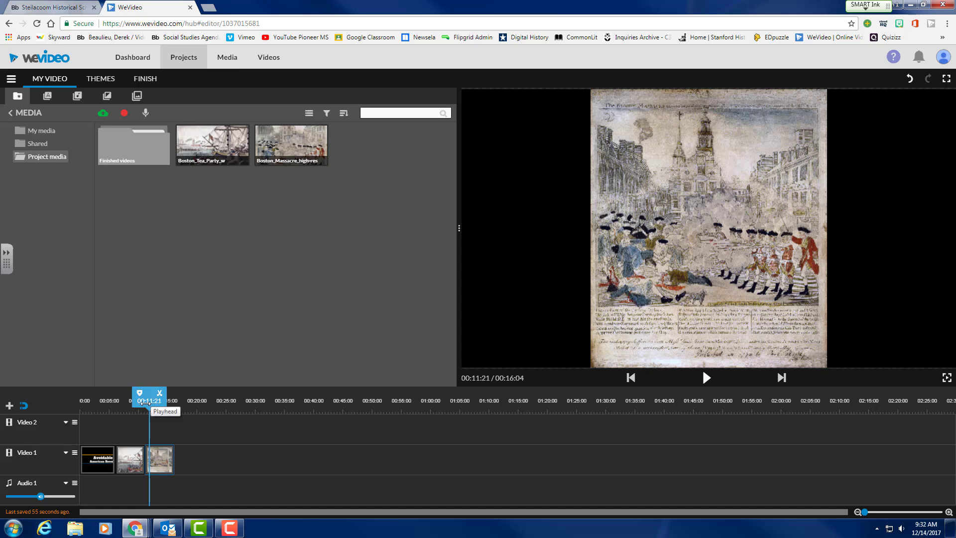
{"action": "left_click_drag", "start_coordinate": [151, 402], "coordinate": [114, 413]}
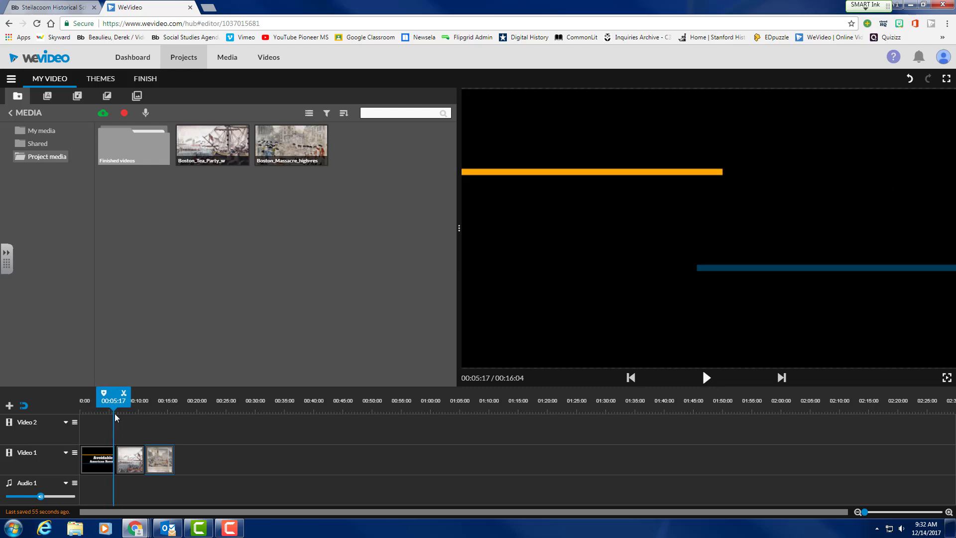
Trim the title clip to about 5 seconds and butt the Tea Party image against it.
{"action": "left_click", "coordinate": [106, 459]}
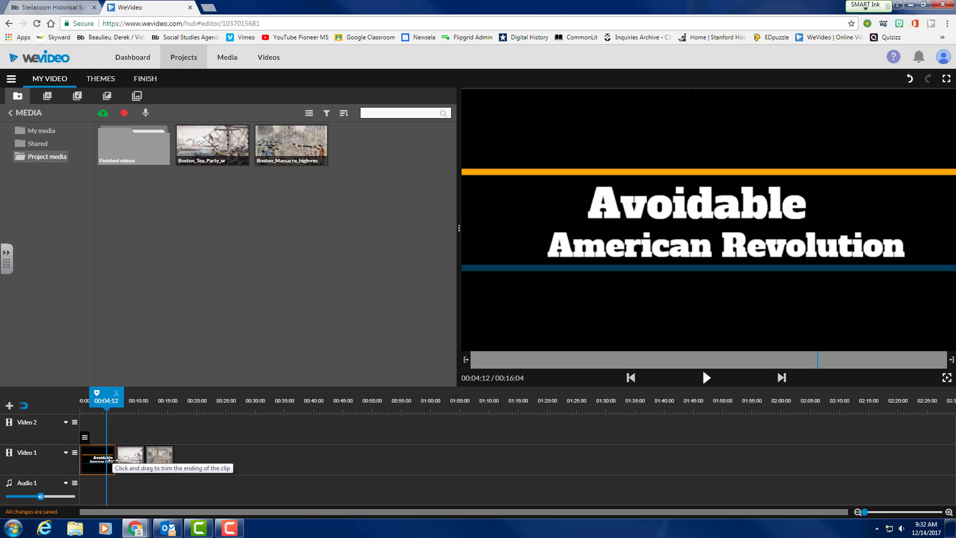
{"action": "left_click_drag", "start_coordinate": [109, 459], "coordinate": [109, 461]}
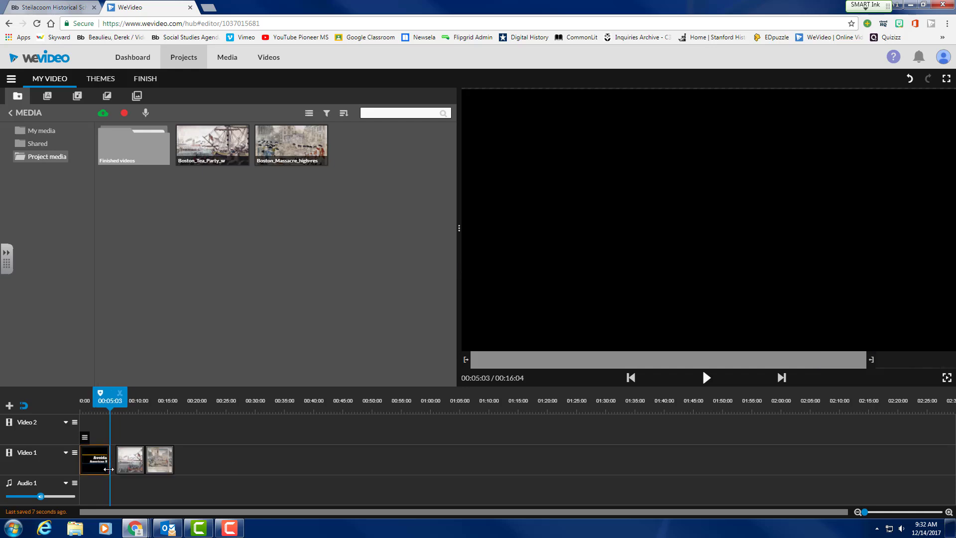
{"action": "right_click", "coordinate": [114, 467]}
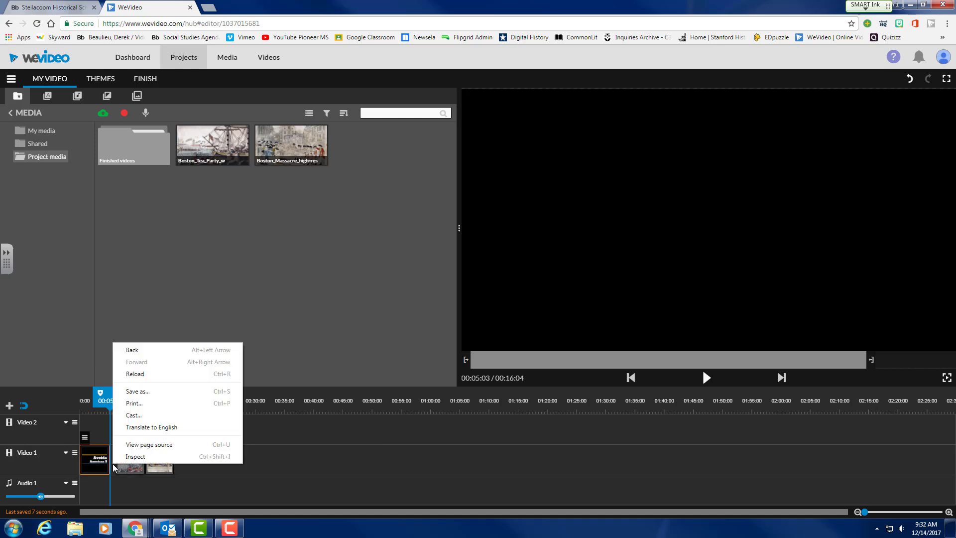
{"action": "left_click", "coordinate": [143, 493]}
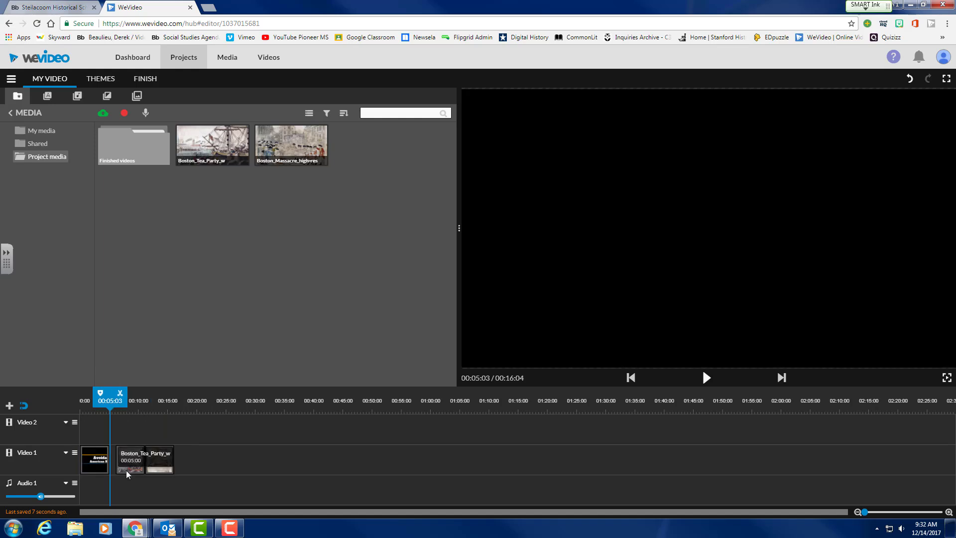
{"action": "left_click_drag", "start_coordinate": [126, 470], "coordinate": [153, 468]}
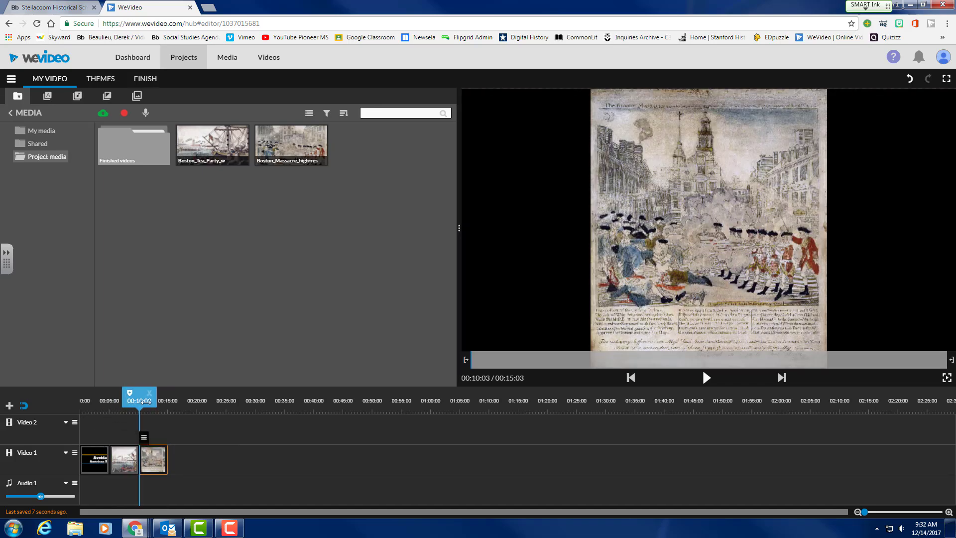
{"action": "left_click", "coordinate": [83, 400]}
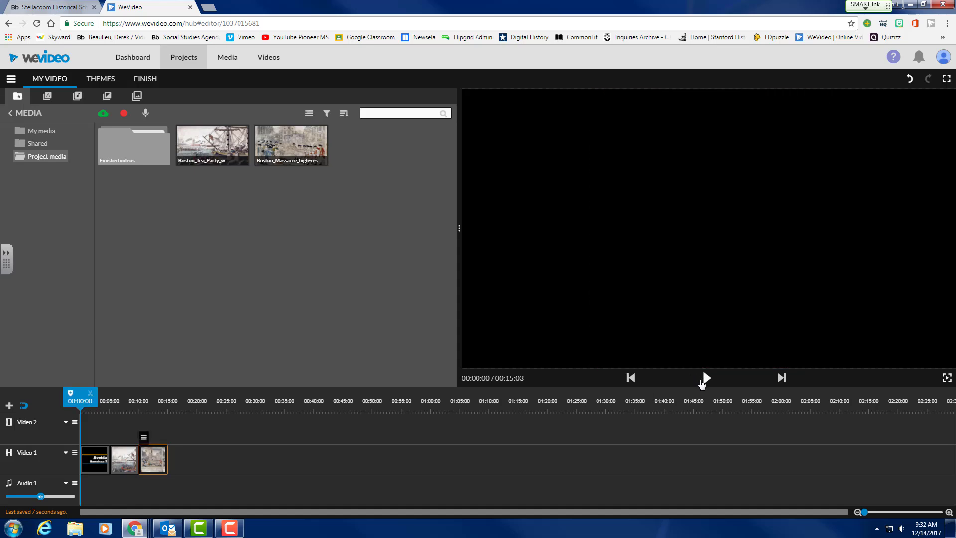
{"action": "left_click", "coordinate": [705, 379]}
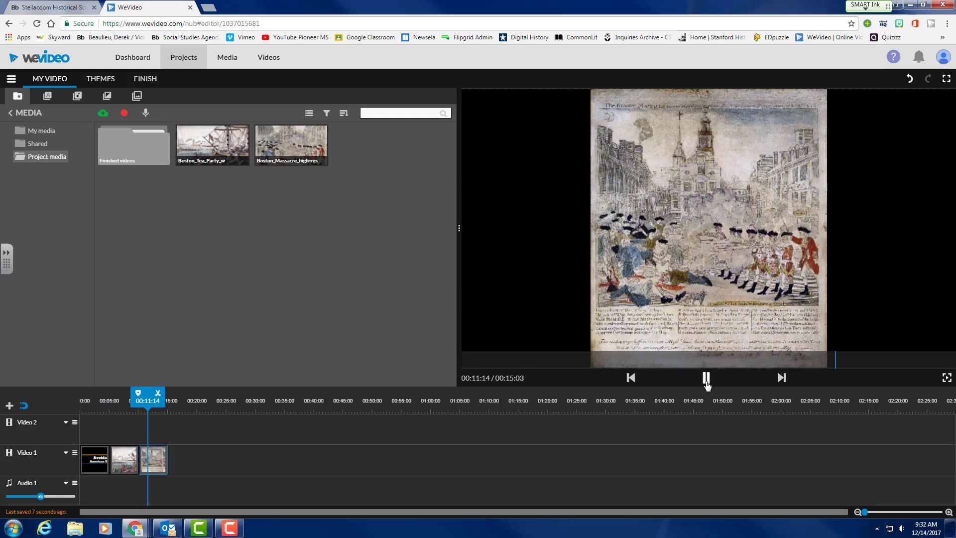
{"action": "left_click", "coordinate": [705, 378]}
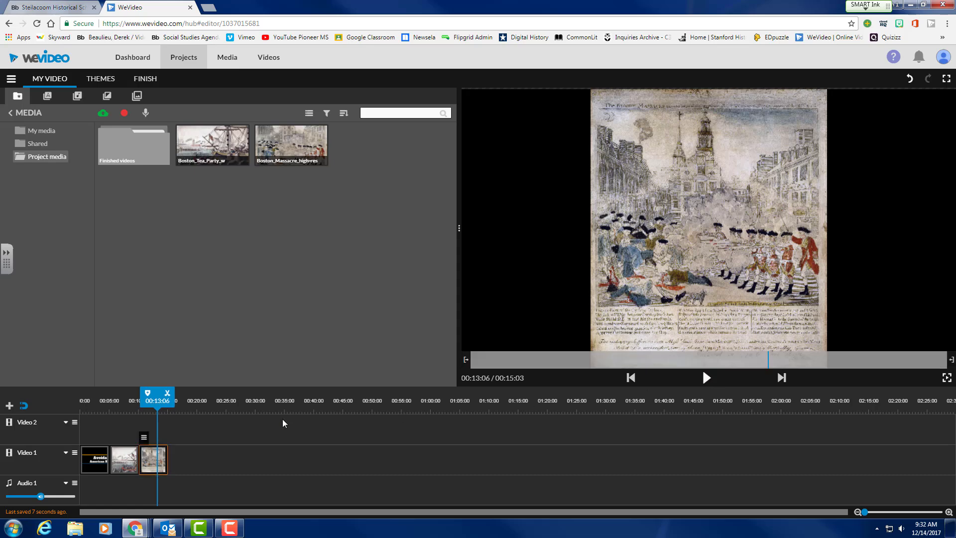
{"action": "left_click_drag", "start_coordinate": [157, 400], "coordinate": [127, 406]}
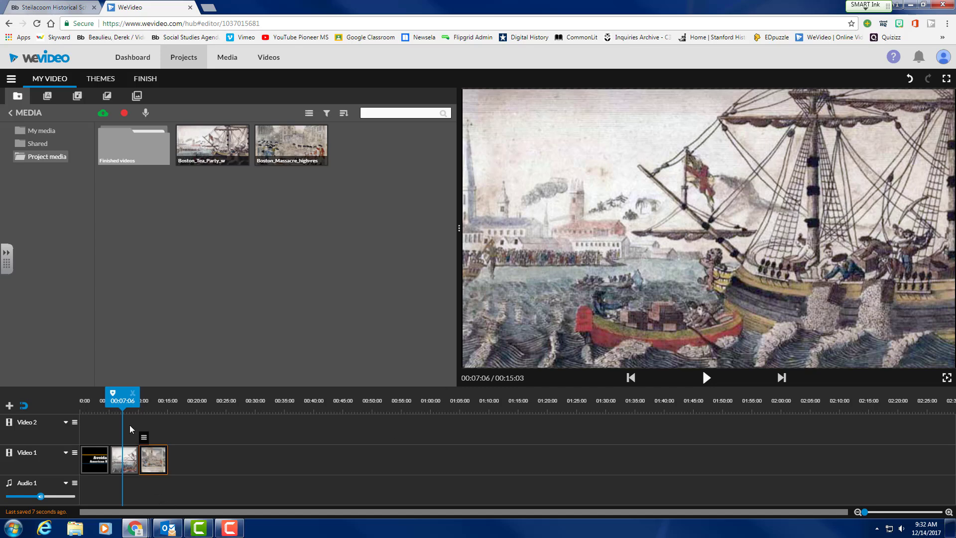
Place a Basic - Text caption on Video 2 above the Tea Party image.
{"action": "left_click", "coordinate": [47, 95]}
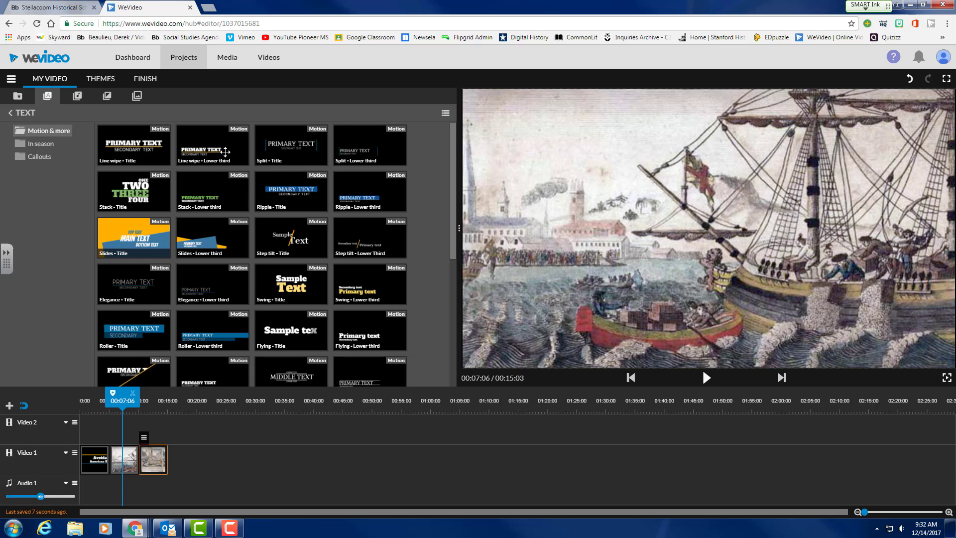
{"action": "scroll", "coordinate": [212, 268], "scroll_direction": "down", "scroll_amount": 1}
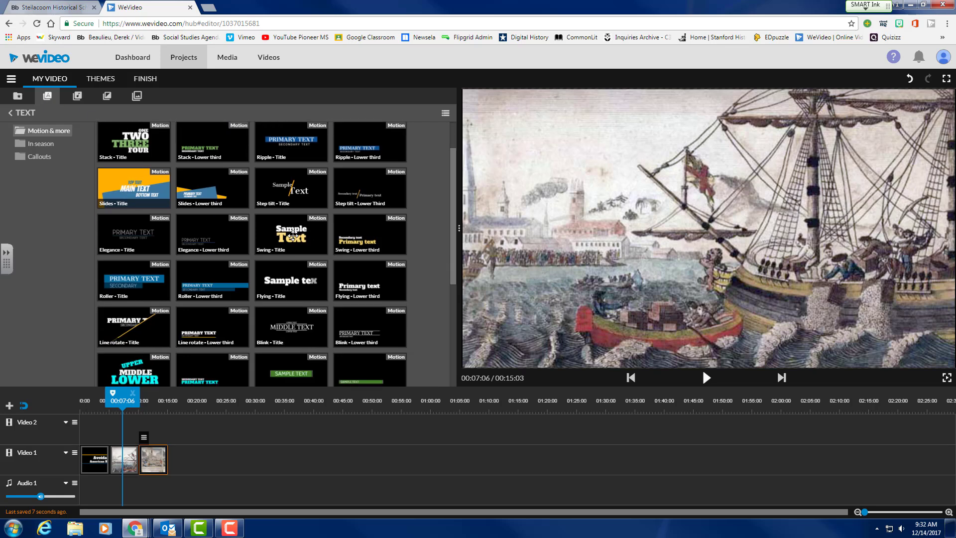
{"action": "scroll", "coordinate": [293, 236], "scroll_direction": "down", "scroll_amount": 4}
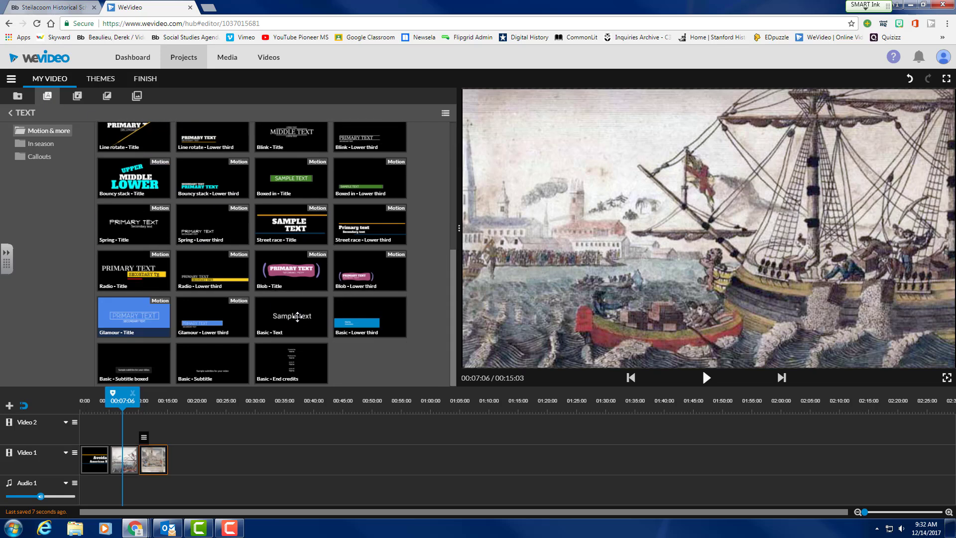
{"action": "left_click_drag", "start_coordinate": [297, 316], "coordinate": [124, 424]}
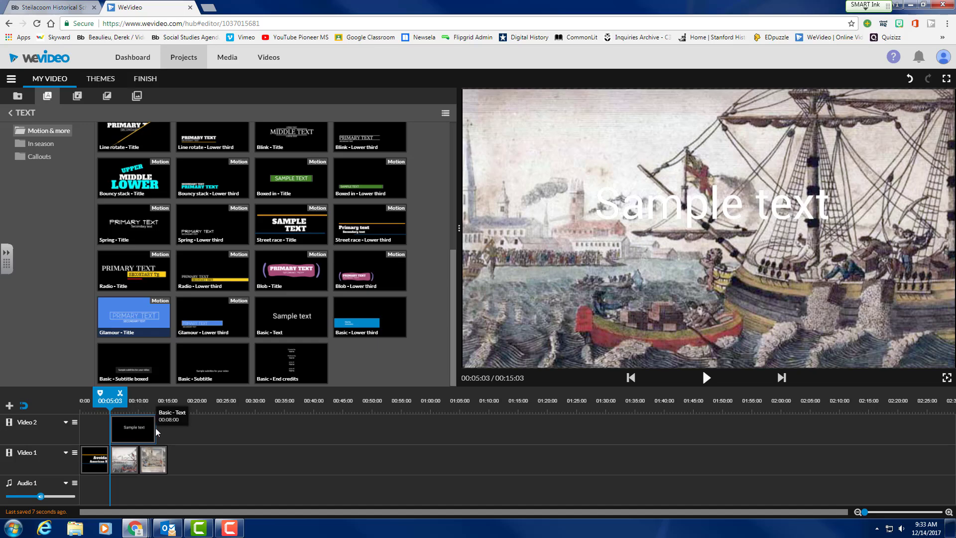
Trim the caption to the Tea Party image's length, check its timing, and open its text editor.
{"action": "left_click_drag", "start_coordinate": [154, 429], "coordinate": [97, 399]}
{"action": "left_click", "coordinate": [145, 427]}
{"action": "left_click", "coordinate": [706, 381]}
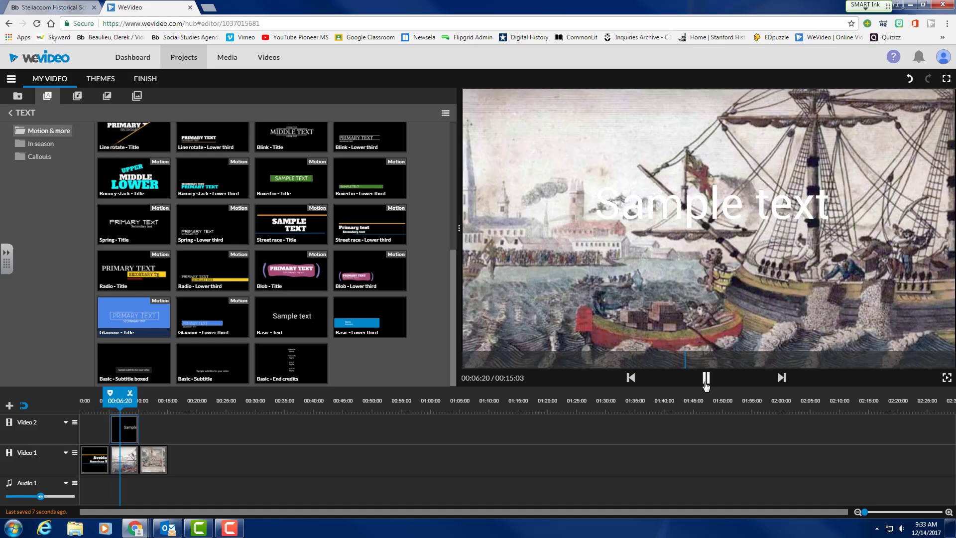
{"action": "left_click", "coordinate": [705, 381]}
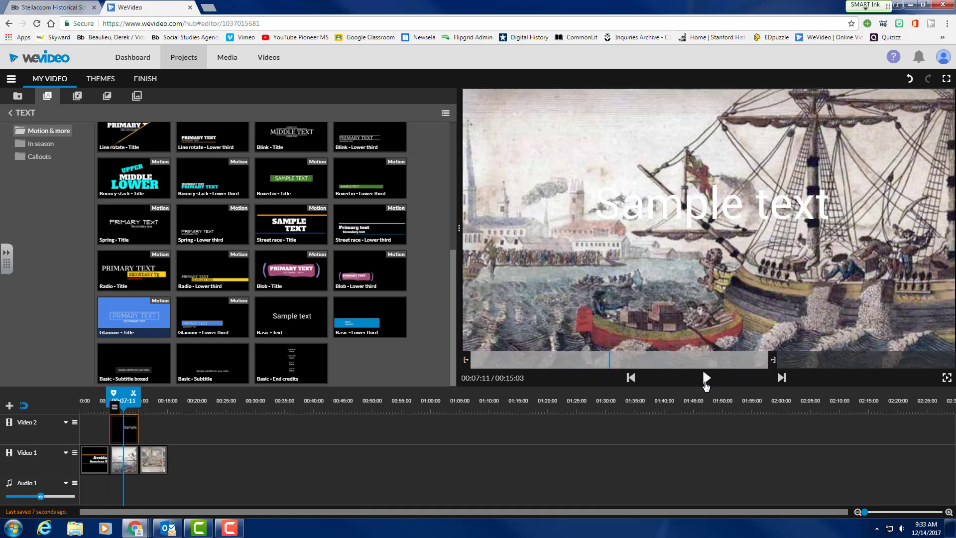
{"action": "left_click", "coordinate": [120, 426]}
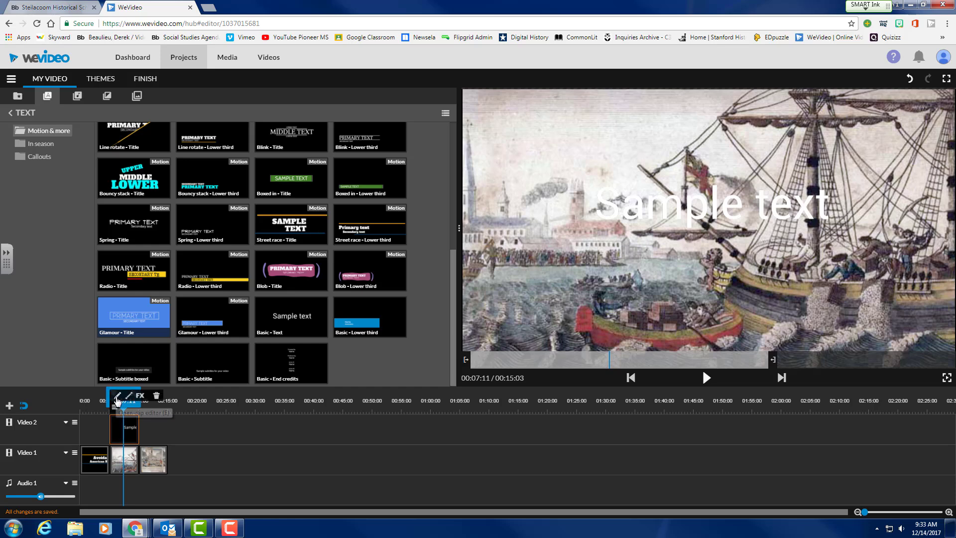
{"action": "left_click", "coordinate": [117, 400]}
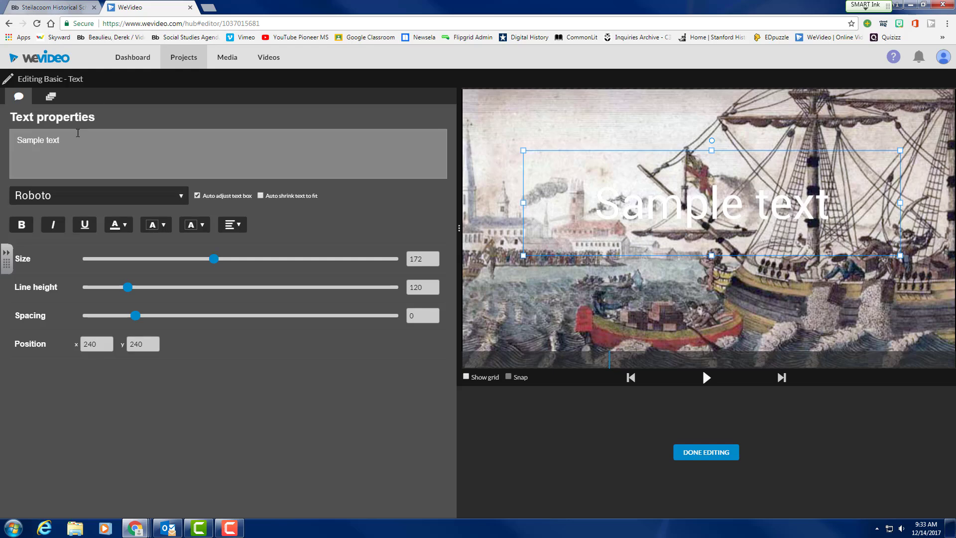
Replace Sample text with 'Boston Tea Party' in bold Bangers font.
{"action": "left_click_drag", "start_coordinate": [69, 141], "coordinate": [6, 139]}
{"action": "type", "text": "Boston T"}
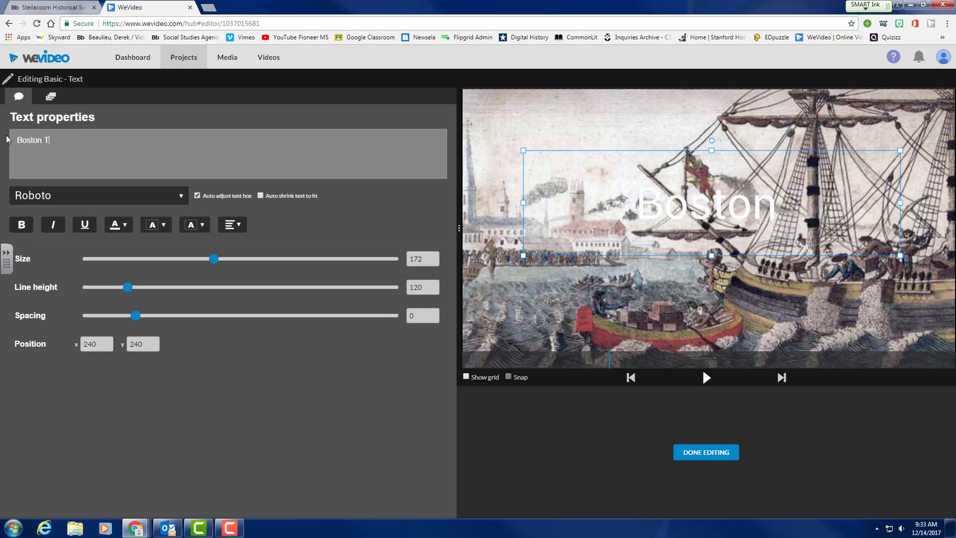
{"action": "type", "text": "ea Party"}
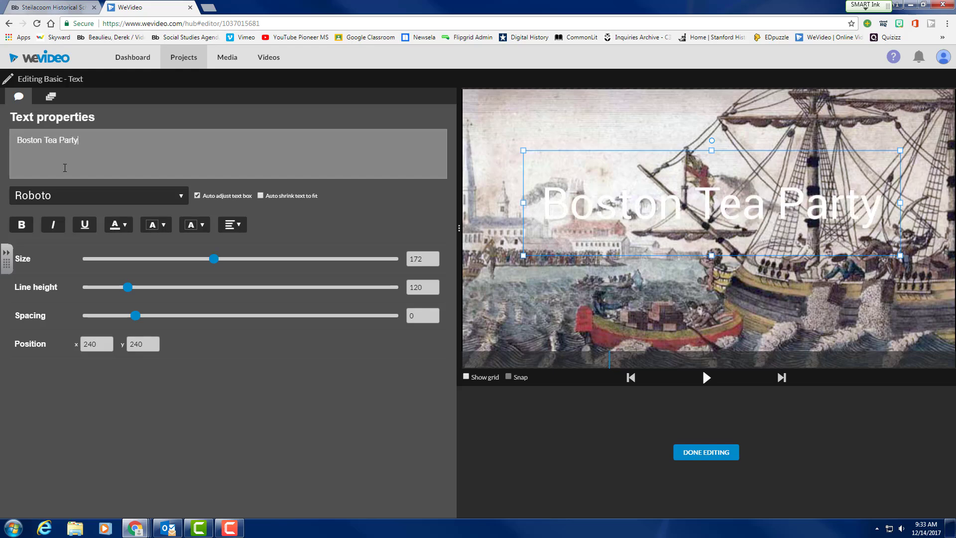
{"action": "left_click", "coordinate": [181, 198]}
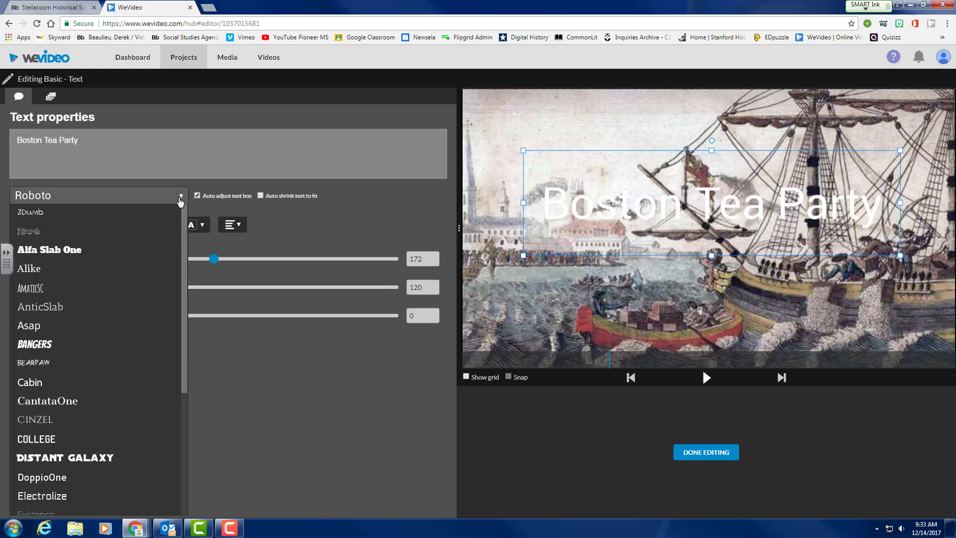
{"action": "left_click", "coordinate": [55, 343]}
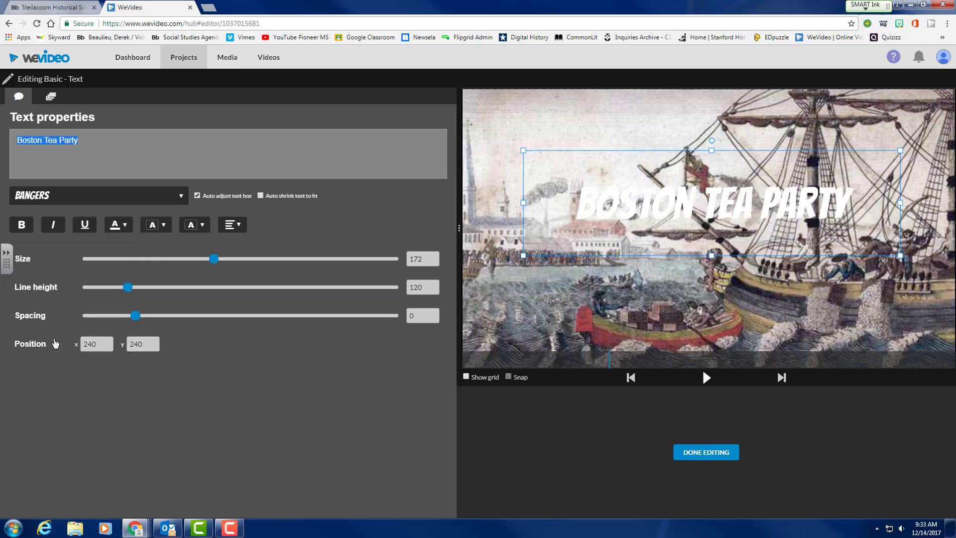
{"action": "left_click", "coordinate": [22, 225]}
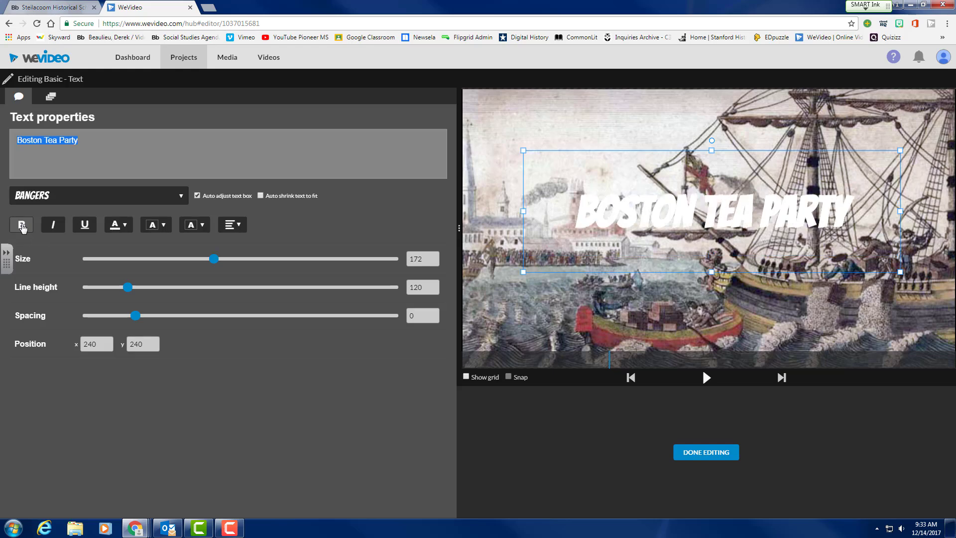
{"action": "left_click", "coordinate": [55, 227]}
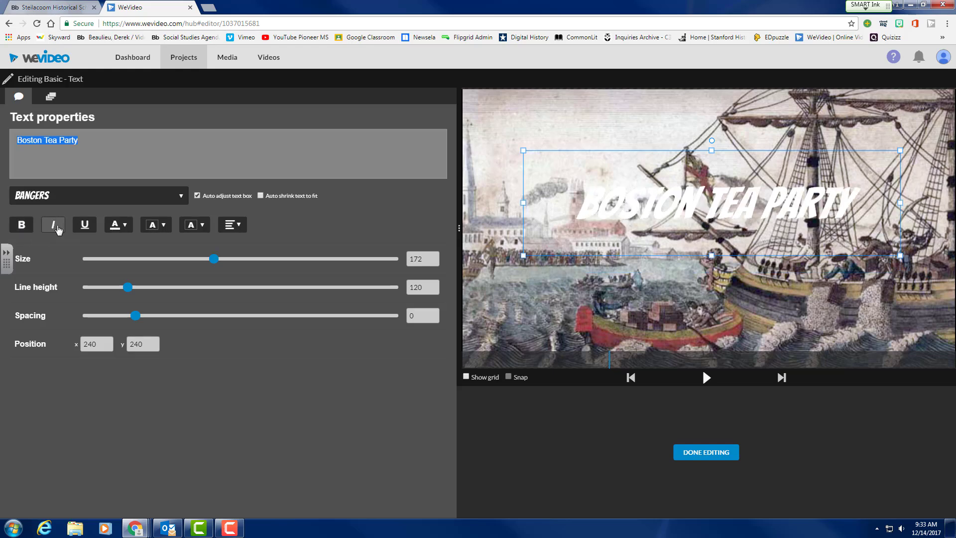
{"action": "left_click", "coordinate": [59, 229]}
{"action": "left_click", "coordinate": [91, 231]}
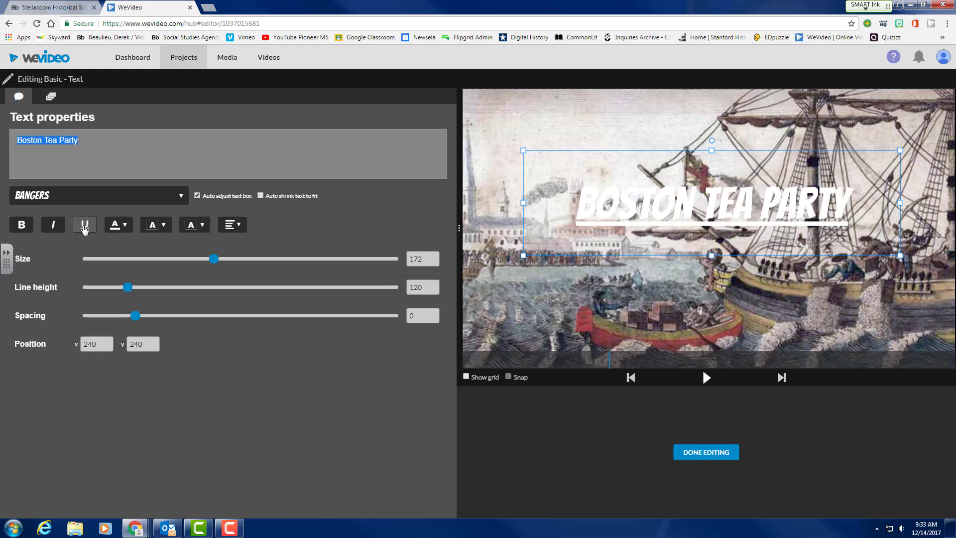
{"action": "left_click", "coordinate": [91, 231]}
Make the lettering red on an orange text highlight, with no box background colour.
{"action": "left_click", "coordinate": [123, 231]}
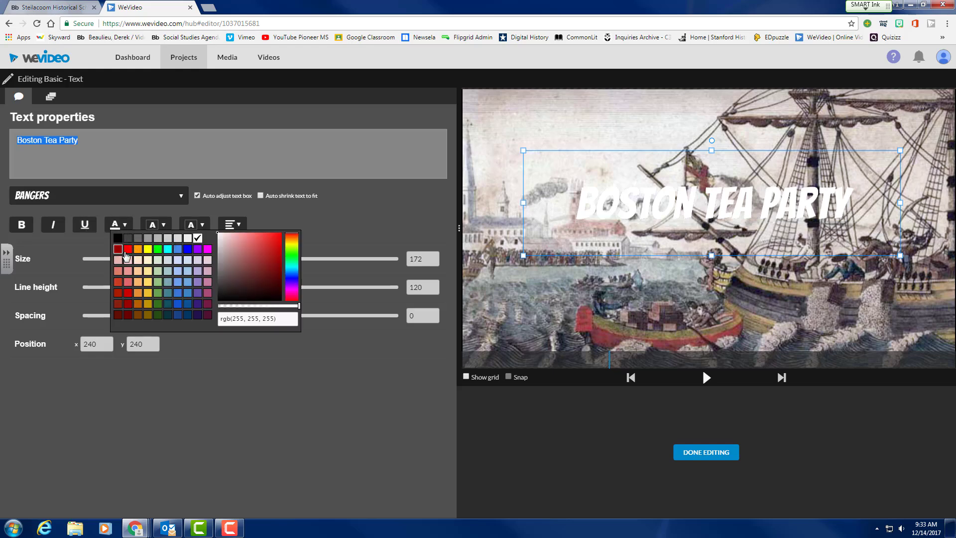
{"action": "left_click", "coordinate": [128, 250]}
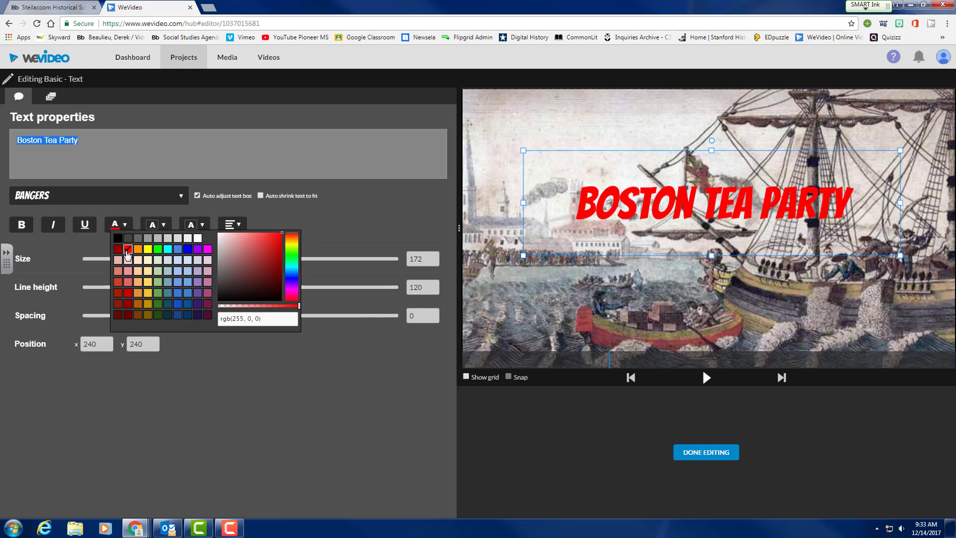
{"action": "left_click", "coordinate": [71, 244]}
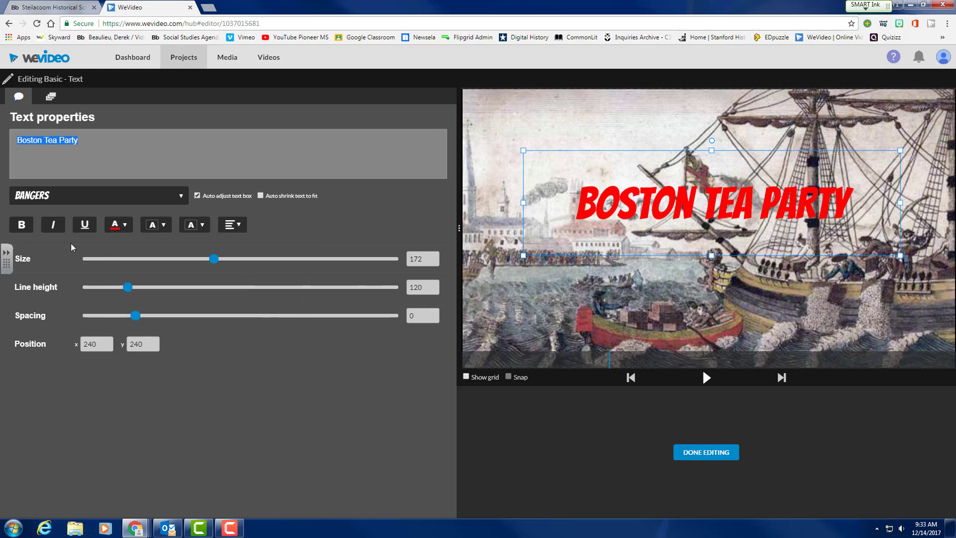
{"action": "left_click", "coordinate": [167, 229]}
{"action": "left_click", "coordinate": [173, 249]}
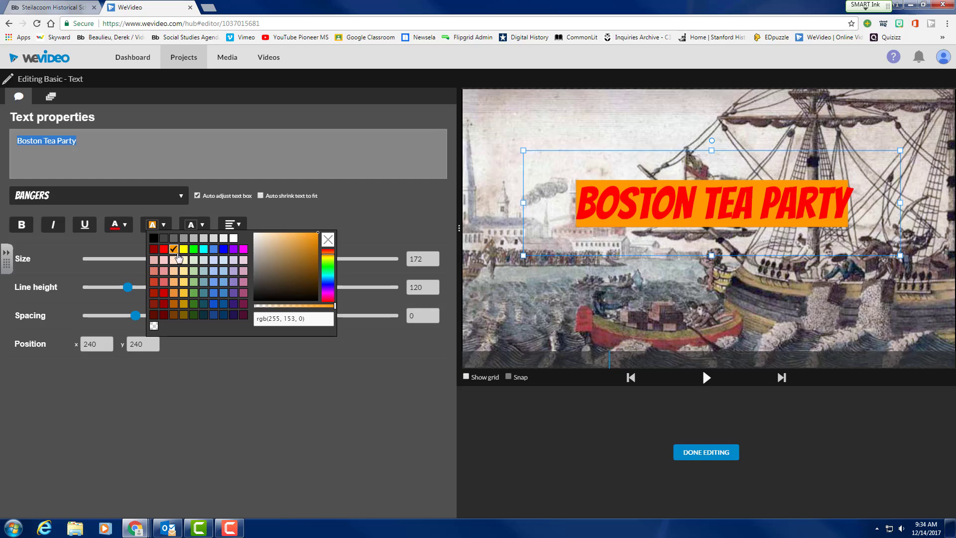
{"action": "left_click", "coordinate": [201, 225]}
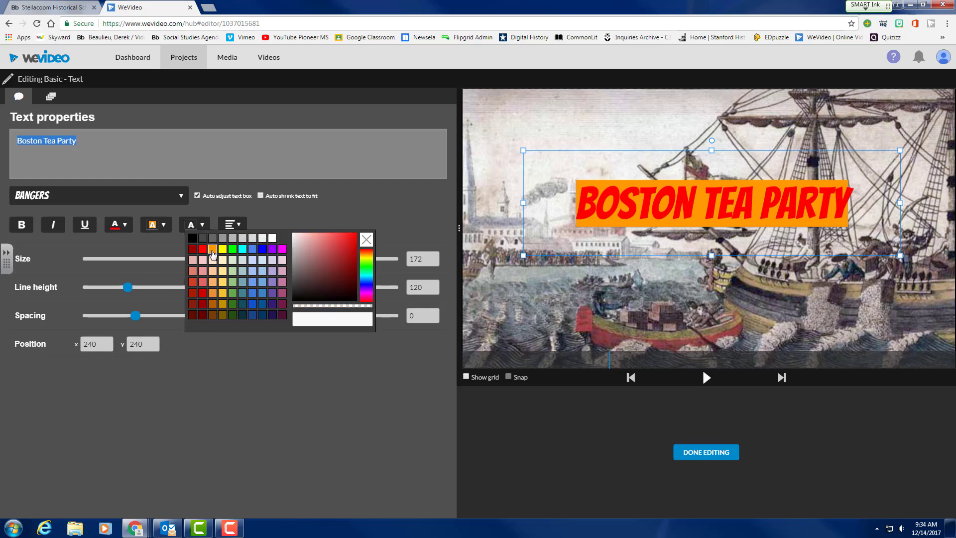
{"action": "left_click", "coordinate": [213, 282]}
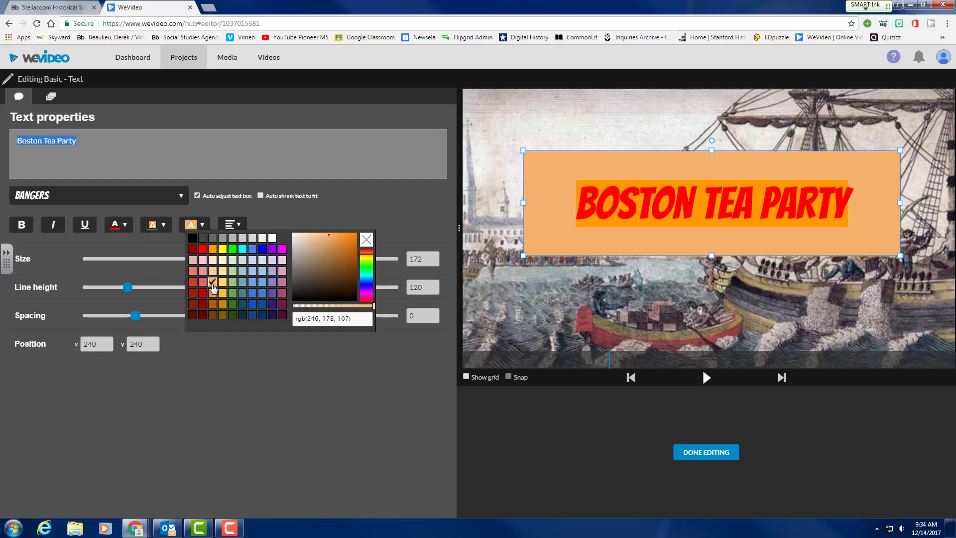
{"action": "left_click", "coordinate": [367, 241]}
{"action": "left_click", "coordinate": [416, 226]}
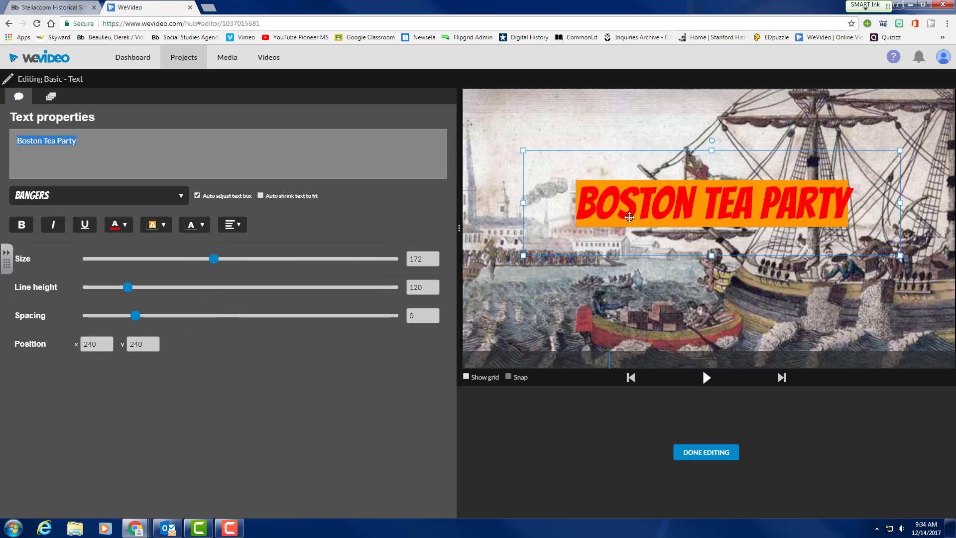
Move the title down, enlarge it to size 194, and align it left and bottom.
{"action": "left_click_drag", "start_coordinate": [681, 211], "coordinate": [680, 321]}
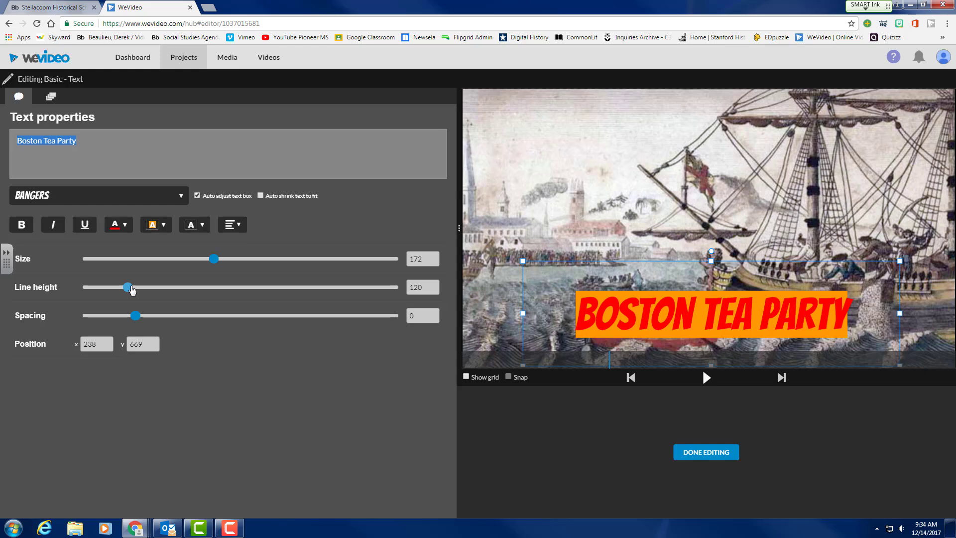
{"action": "left_click_drag", "start_coordinate": [214, 259], "coordinate": [233, 263]}
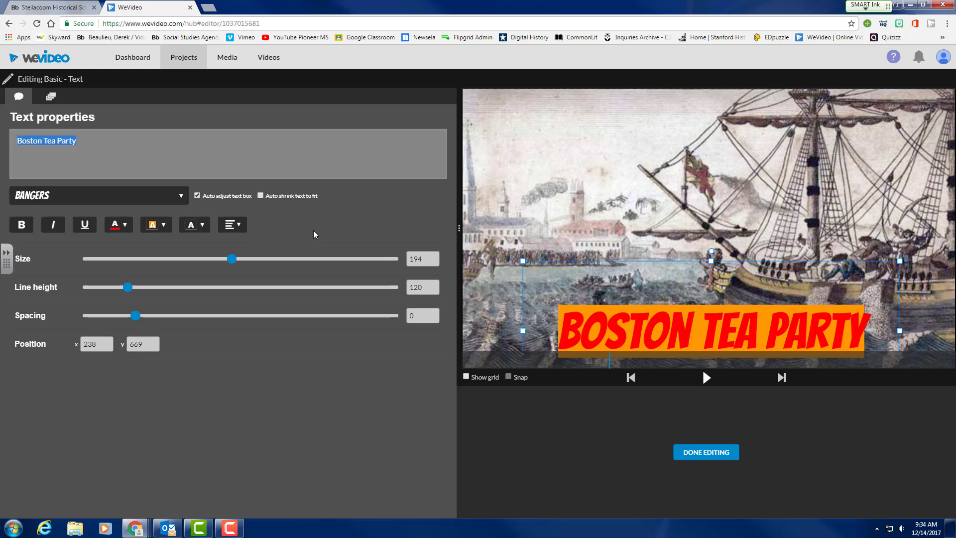
{"action": "left_click", "coordinate": [237, 226]}
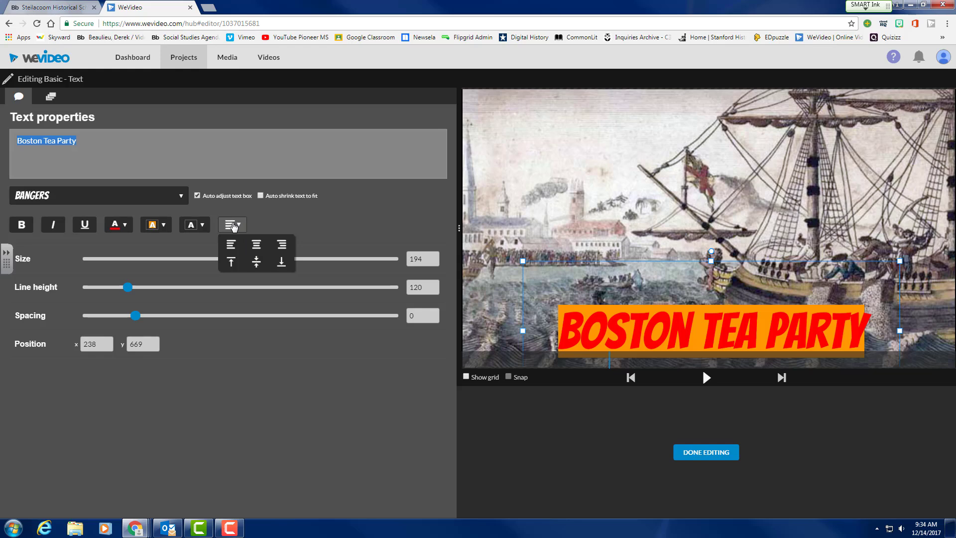
{"action": "left_click", "coordinate": [231, 244]}
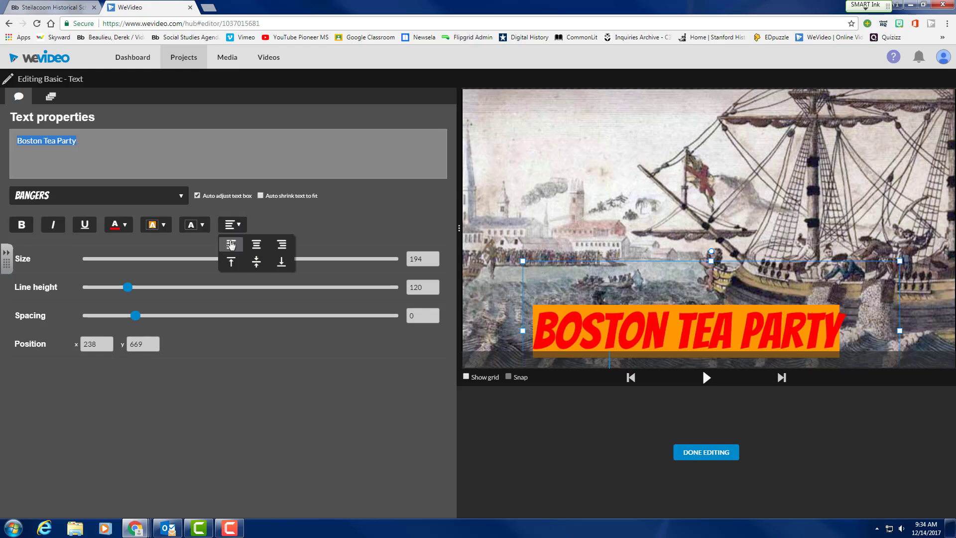
{"action": "left_click", "coordinate": [282, 263]}
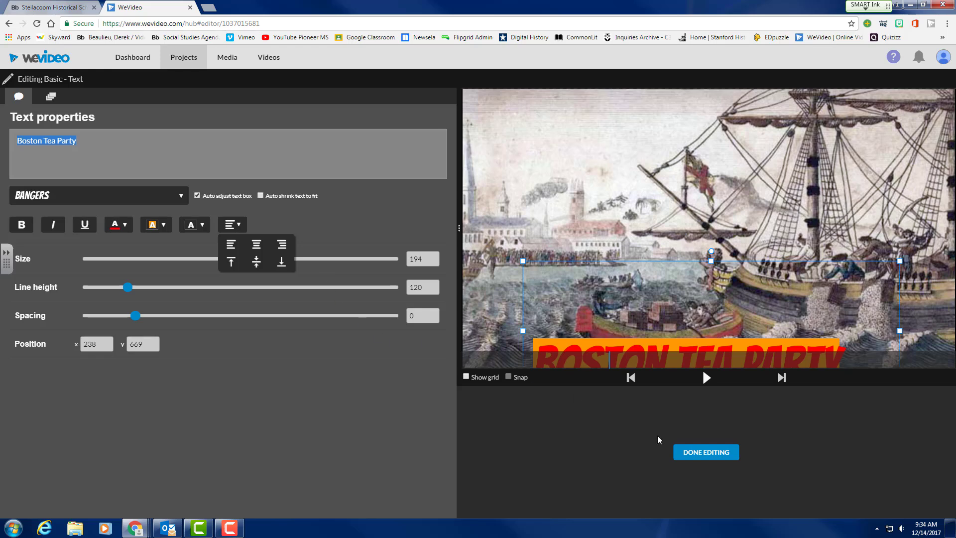
{"action": "left_click", "coordinate": [713, 453]}
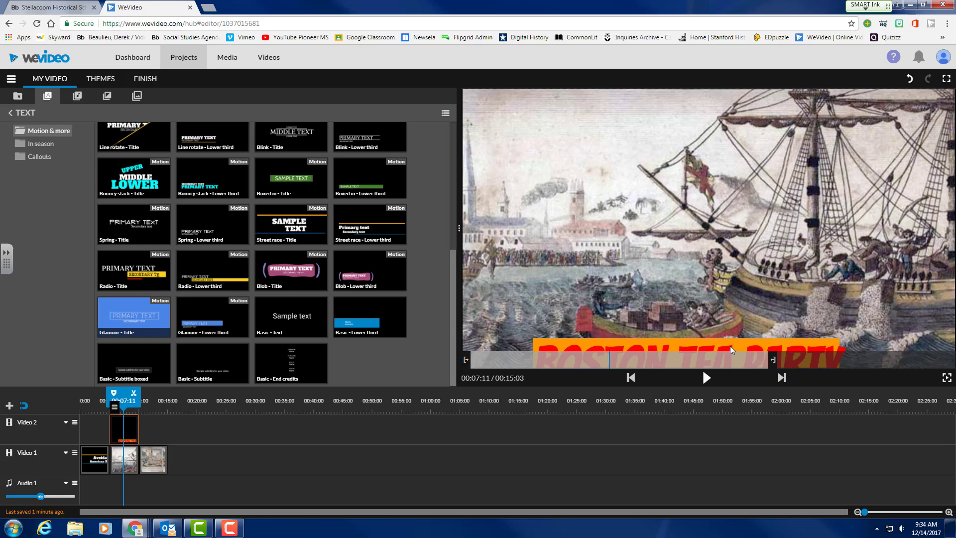
Raise the title and shift it right to position 320, 522 over the ship image.
{"action": "mouse_move", "coordinate": [118, 427]}
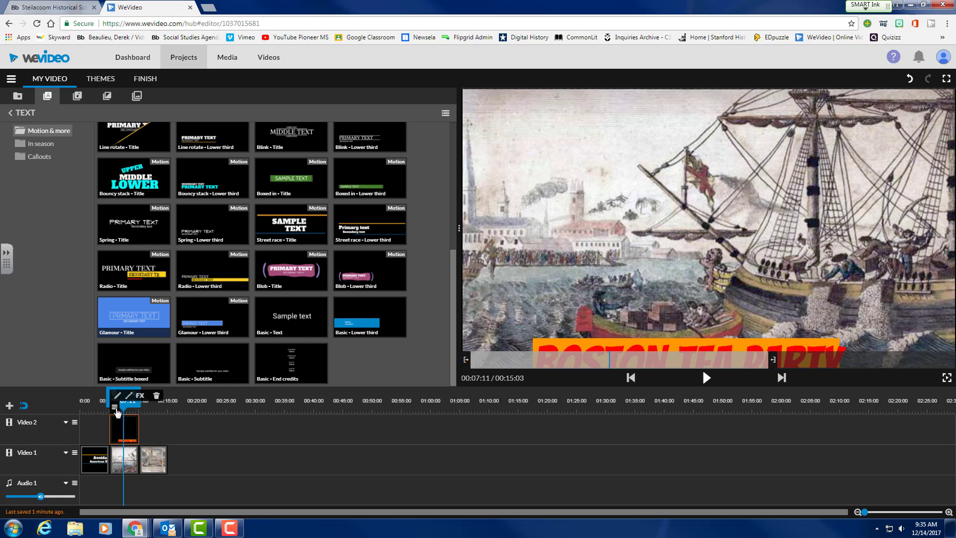
{"action": "left_click", "coordinate": [120, 395]}
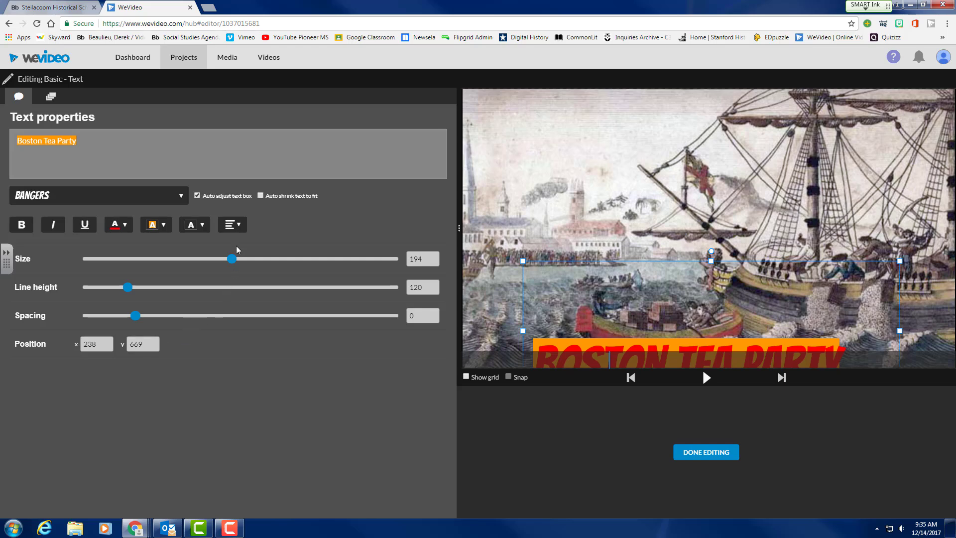
{"action": "left_click", "coordinate": [101, 343]}
{"action": "left_click_drag", "start_coordinate": [611, 343], "coordinate": [612, 305]}
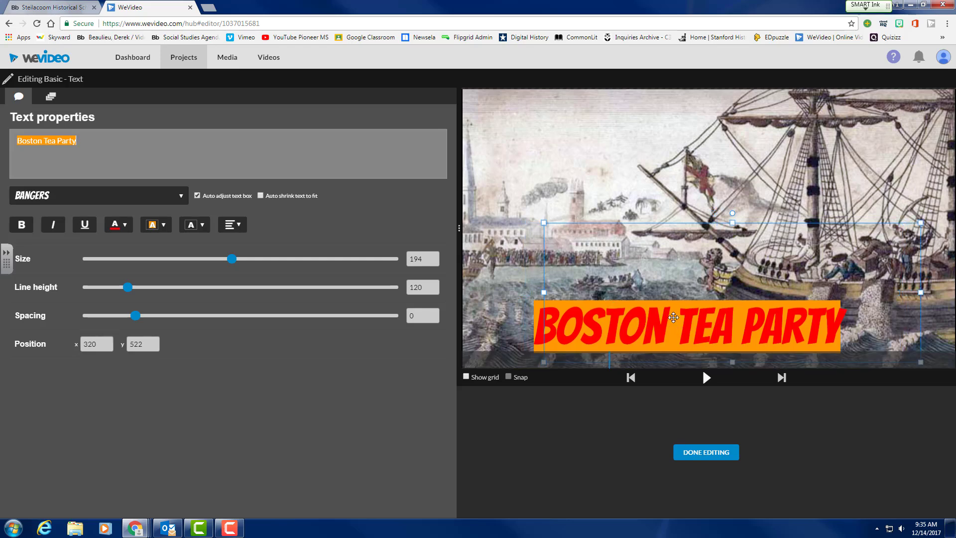
{"action": "left_click_drag", "start_coordinate": [669, 329], "coordinate": [688, 330]}
{"action": "left_click", "coordinate": [704, 453]}
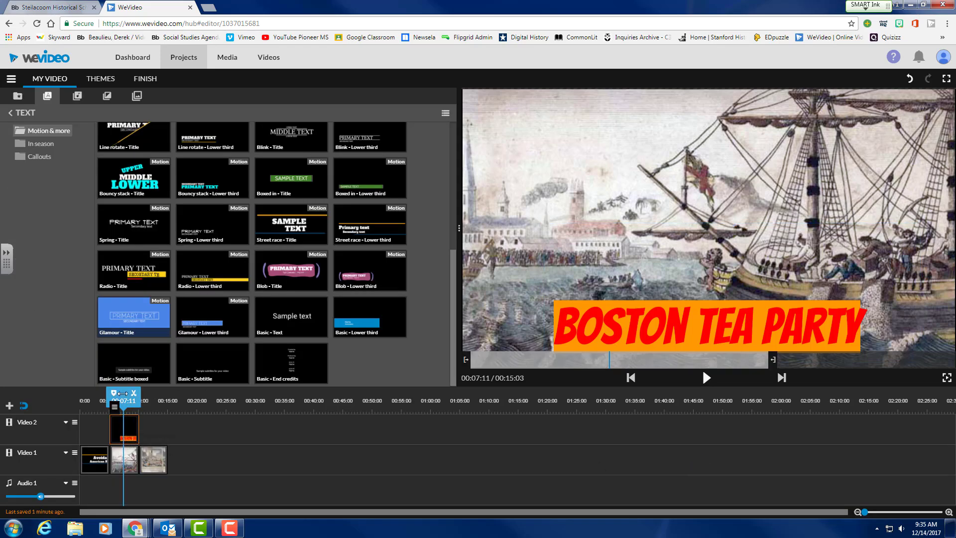
Preview the Tea Party caption, pause on the Massacre image, and open the caption's fade settings.
{"action": "left_click_drag", "start_coordinate": [123, 401], "coordinate": [107, 400]}
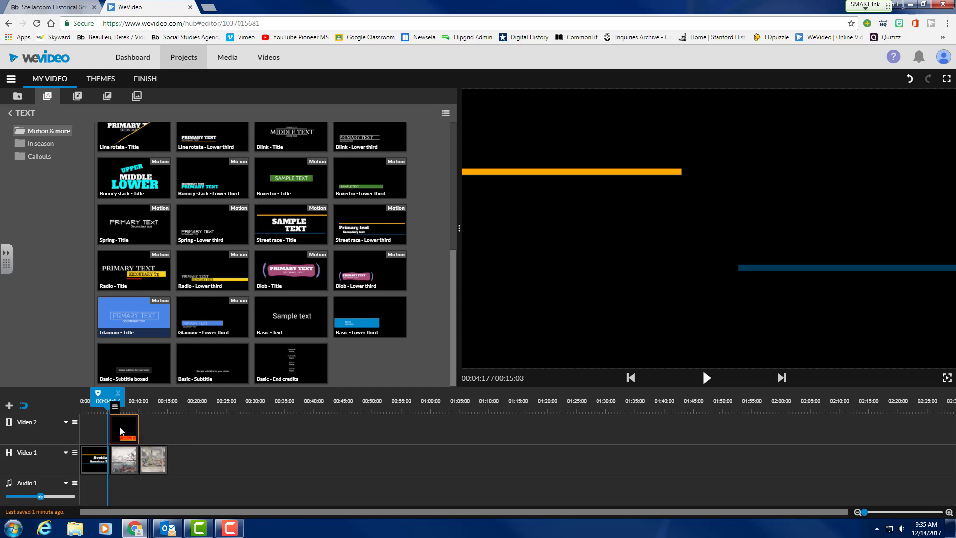
{"action": "left_click", "coordinate": [707, 379]}
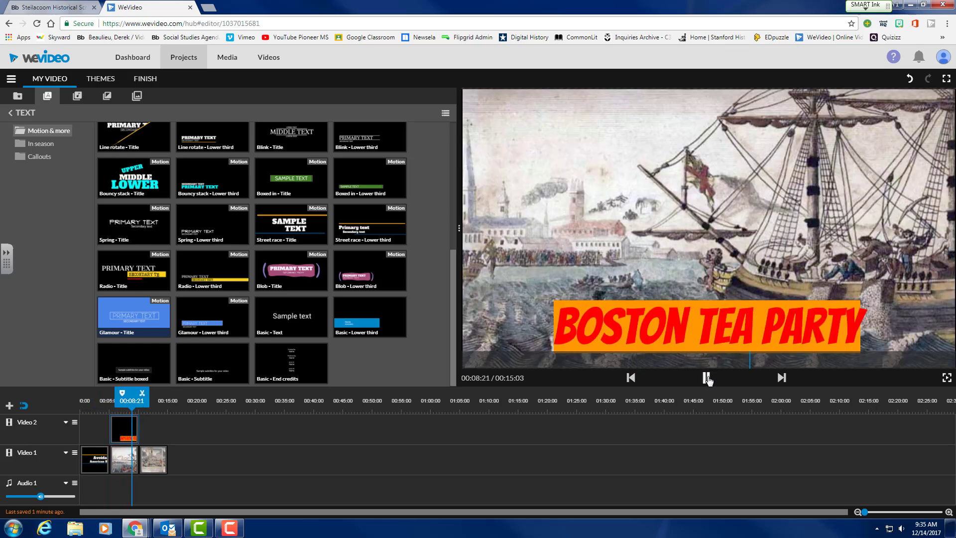
{"action": "left_click", "coordinate": [707, 379]}
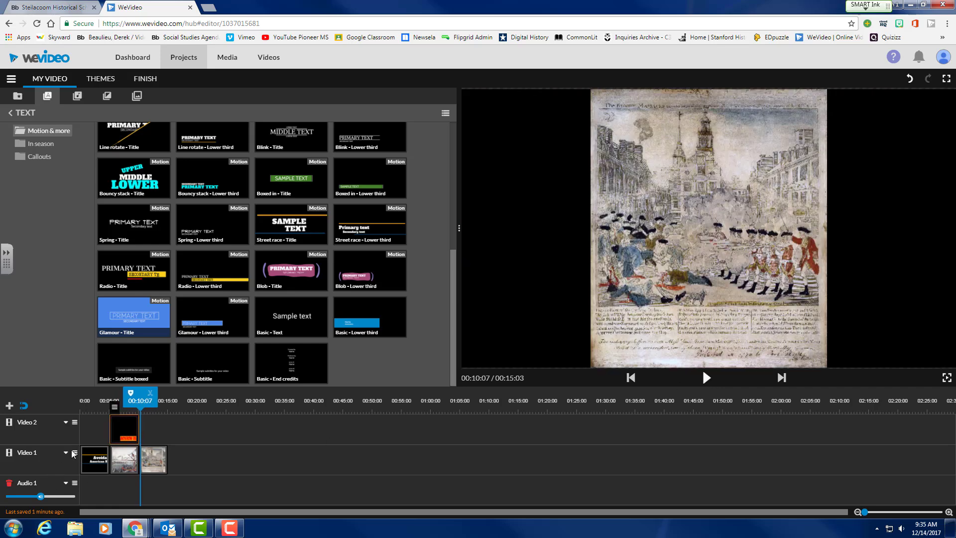
{"action": "mouse_move", "coordinate": [114, 409]}
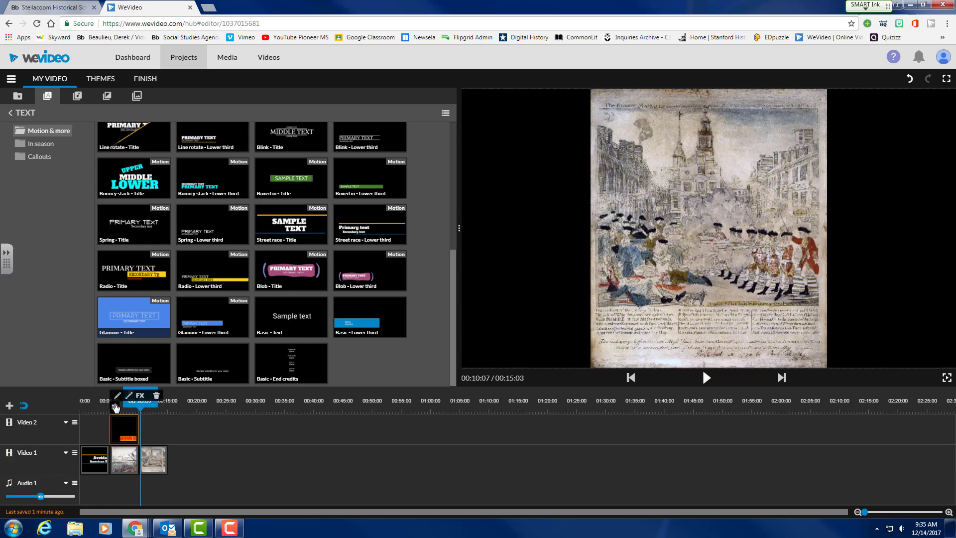
{"action": "left_click", "coordinate": [129, 396]}
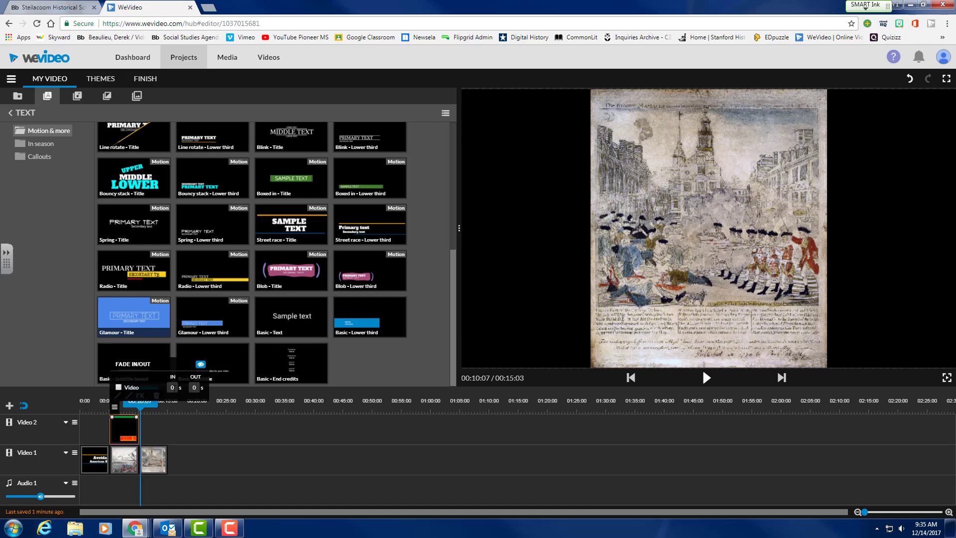
Give the caption a 1-second video fade in and out, then replay it to check.
{"action": "left_click", "coordinate": [118, 387]}
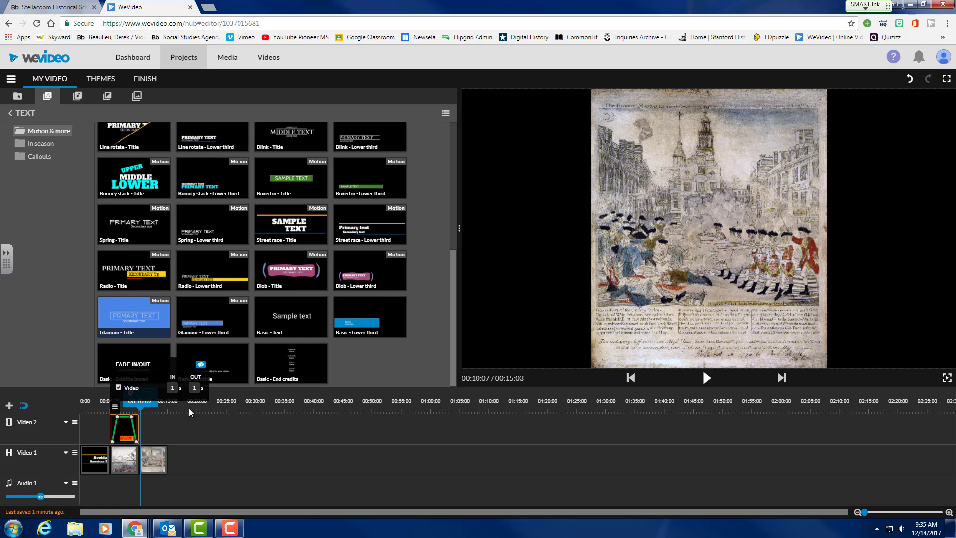
{"action": "left_click", "coordinate": [202, 423]}
{"action": "left_click_drag", "start_coordinate": [142, 411], "coordinate": [120, 400]}
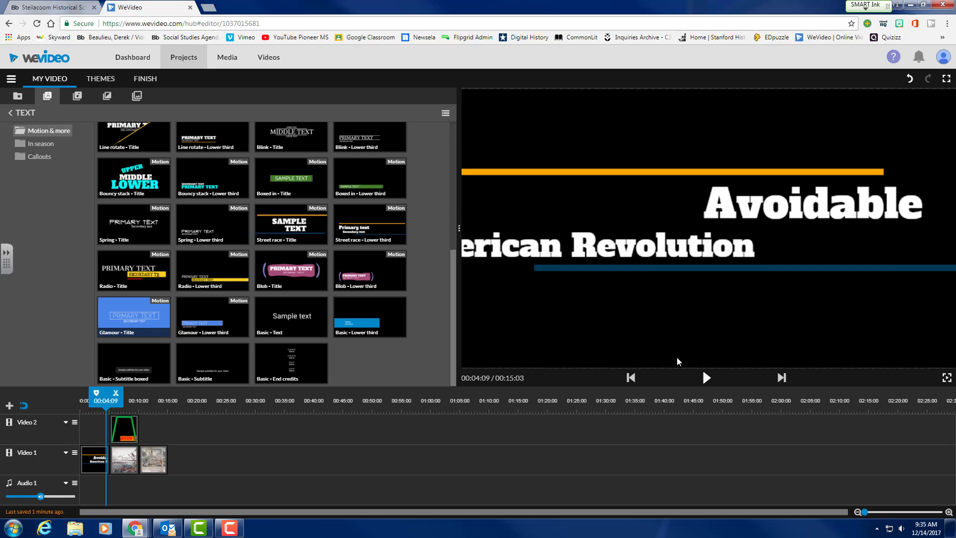
{"action": "left_click", "coordinate": [707, 378]}
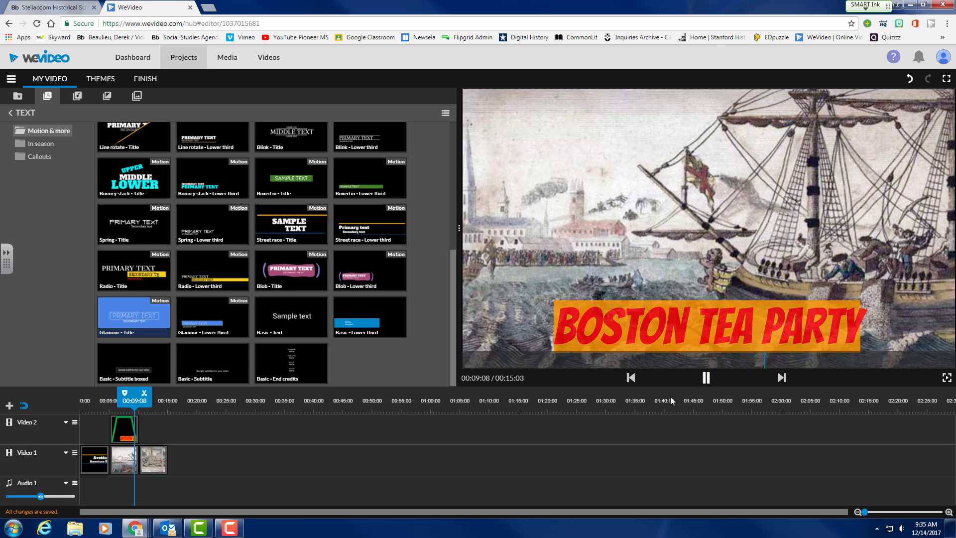
{"action": "left_click", "coordinate": [706, 378]}
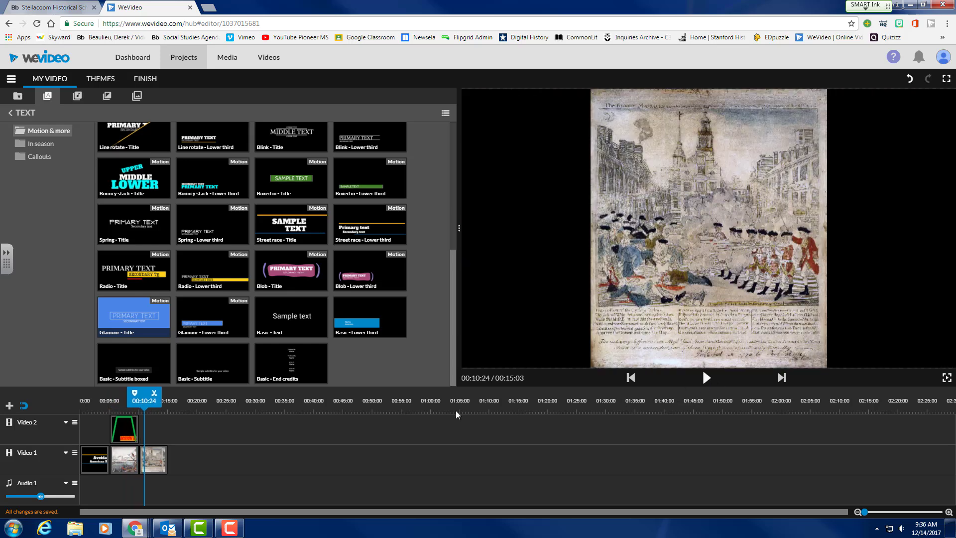
{"action": "left_click_drag", "start_coordinate": [145, 400], "coordinate": [123, 400]}
Apply an effect to the Tea Party caption, then select the Boston_Massacre clip.
{"action": "left_click", "coordinate": [116, 427]}
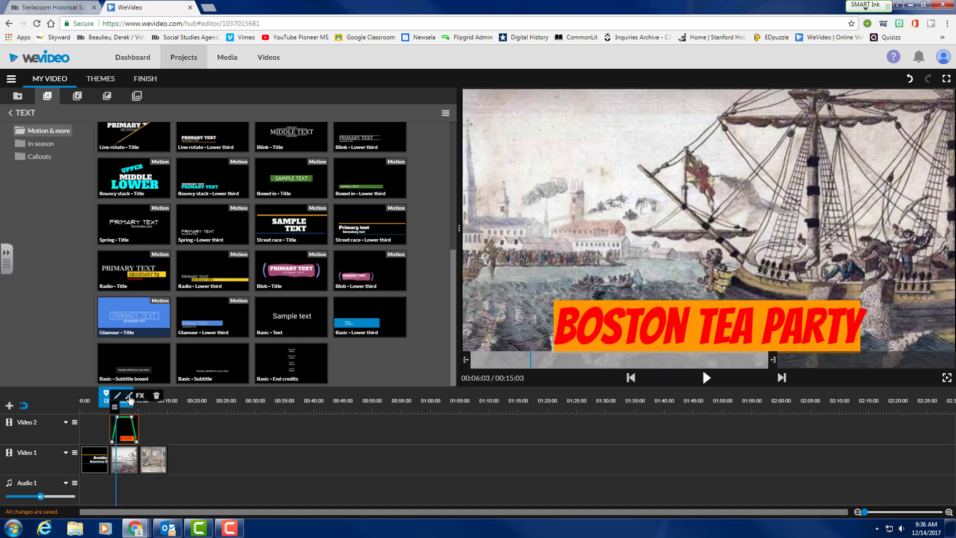
{"action": "mouse_move", "coordinate": [131, 399]}
{"action": "left_click", "coordinate": [140, 396]}
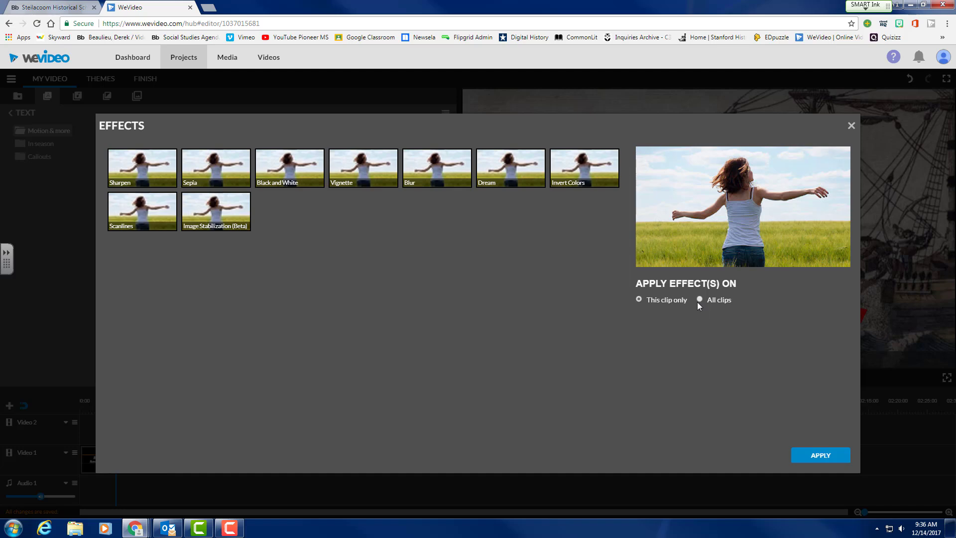
{"action": "left_click", "coordinate": [830, 454]}
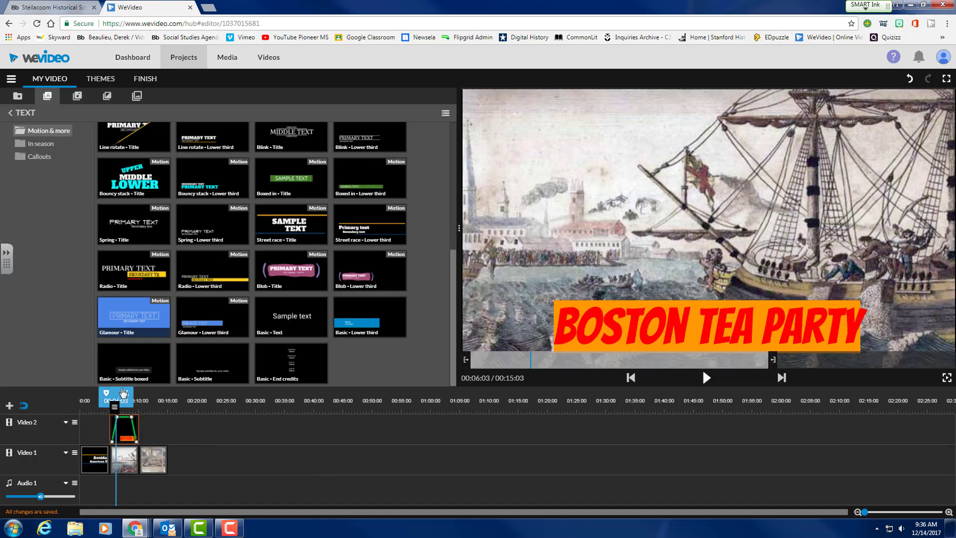
{"action": "left_click_drag", "start_coordinate": [116, 399], "coordinate": [148, 400]}
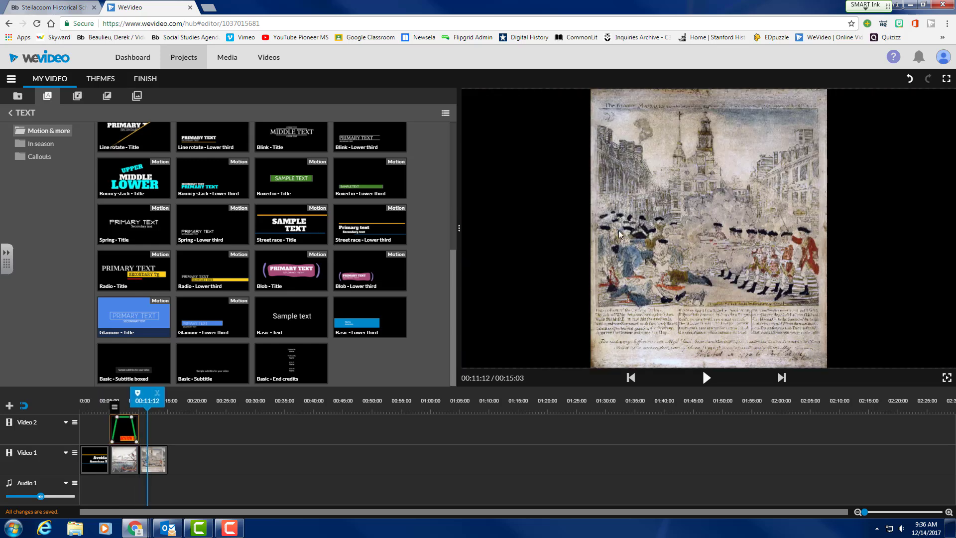
{"action": "left_click", "coordinate": [141, 464]}
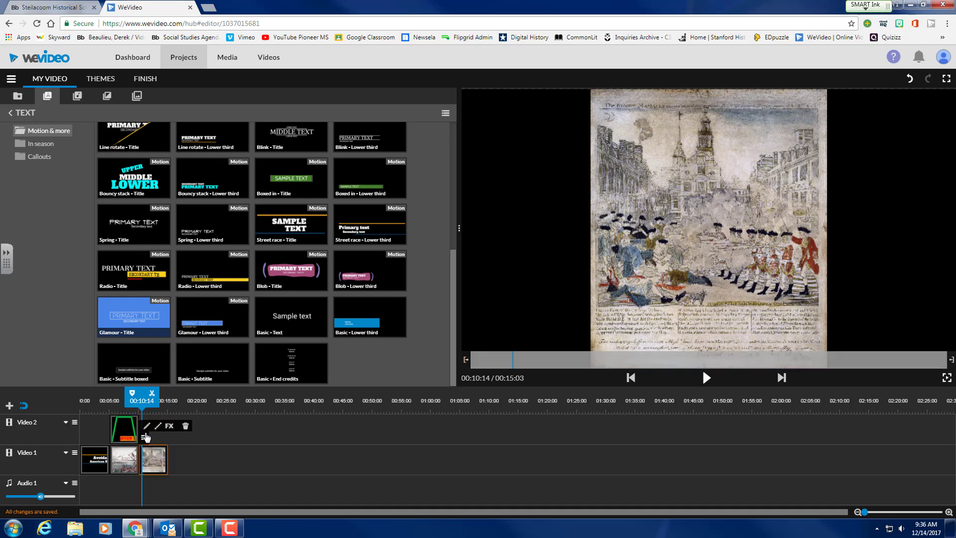
Set the Boston Massacre image to Fit fill and drag it to frame the soldiers firing.
{"action": "left_click", "coordinate": [146, 426]}
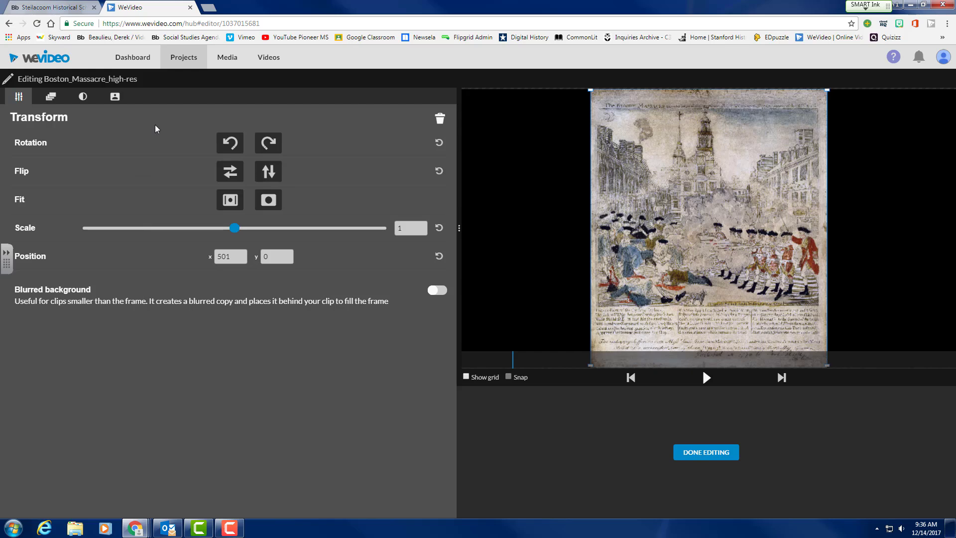
{"action": "left_click", "coordinate": [268, 200]}
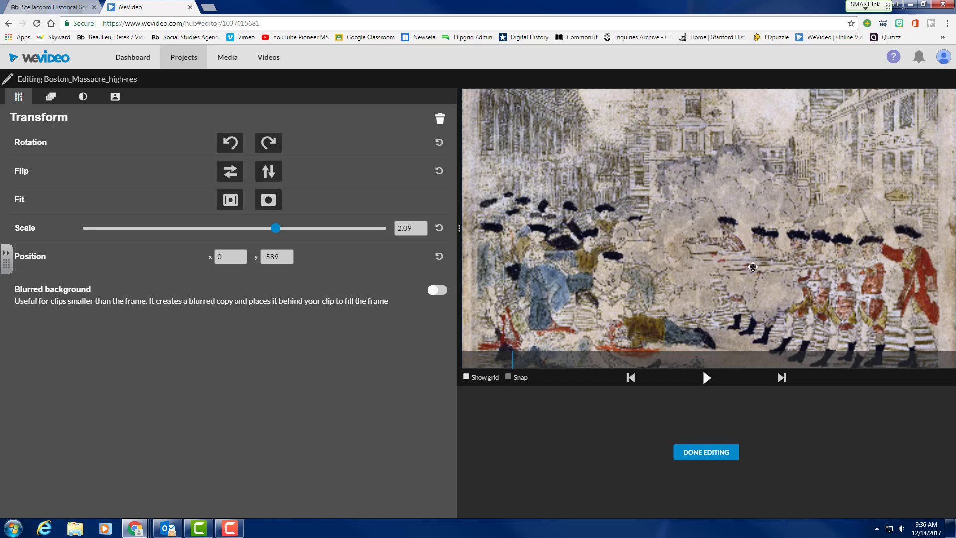
{"action": "left_click_drag", "start_coordinate": [728, 264], "coordinate": [731, 182]}
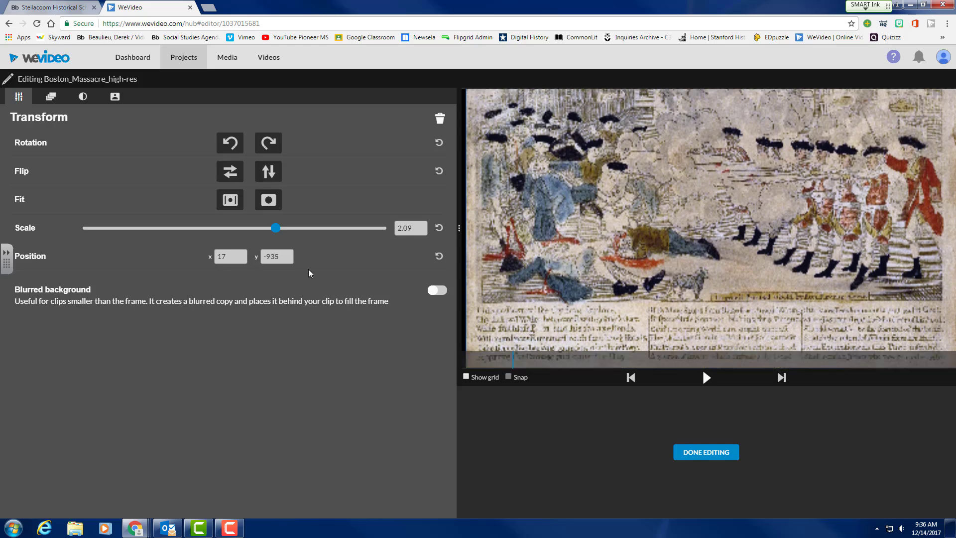
Try rotating and flipping the image, undo both, and set its scale to 2.
{"action": "left_click", "coordinate": [268, 143]}
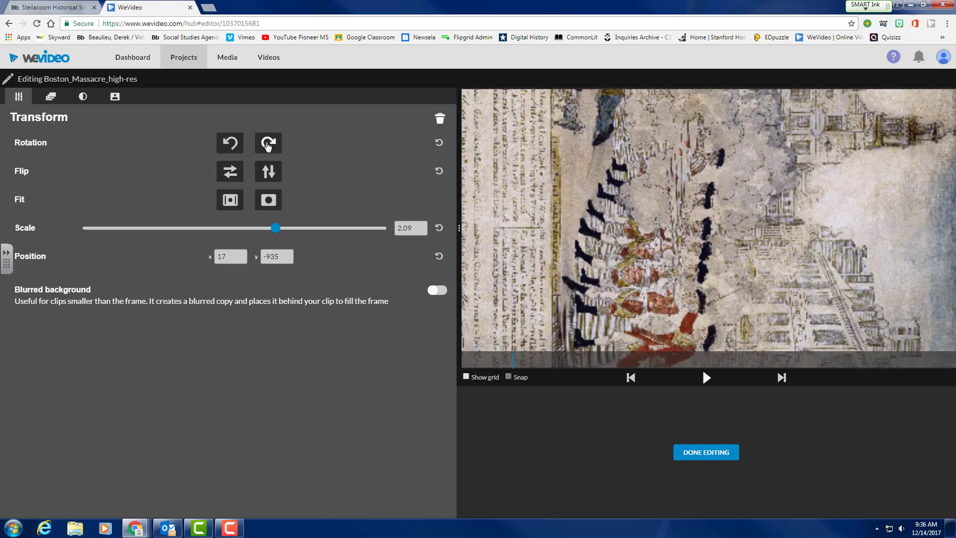
{"action": "left_click", "coordinate": [267, 143]}
{"action": "left_click", "coordinate": [267, 144]}
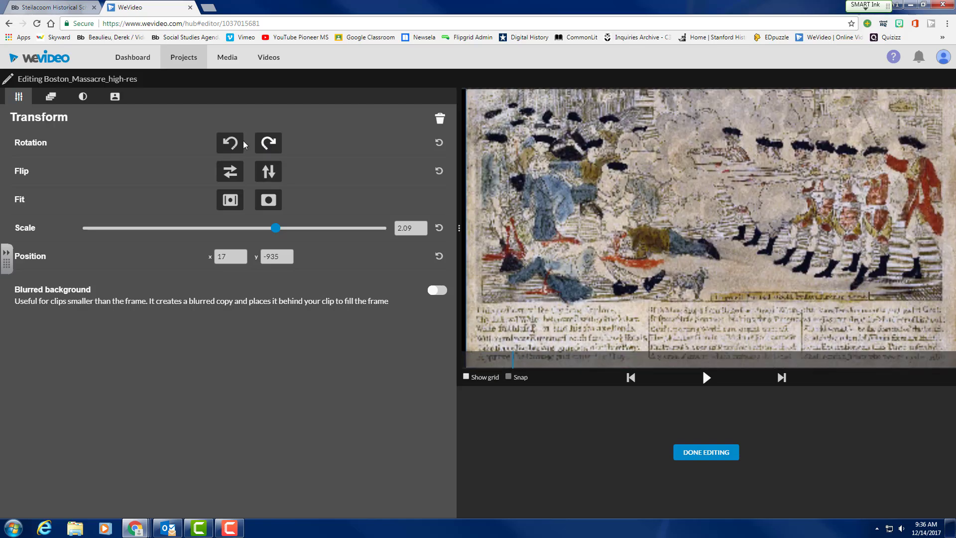
{"action": "left_click", "coordinate": [229, 144]}
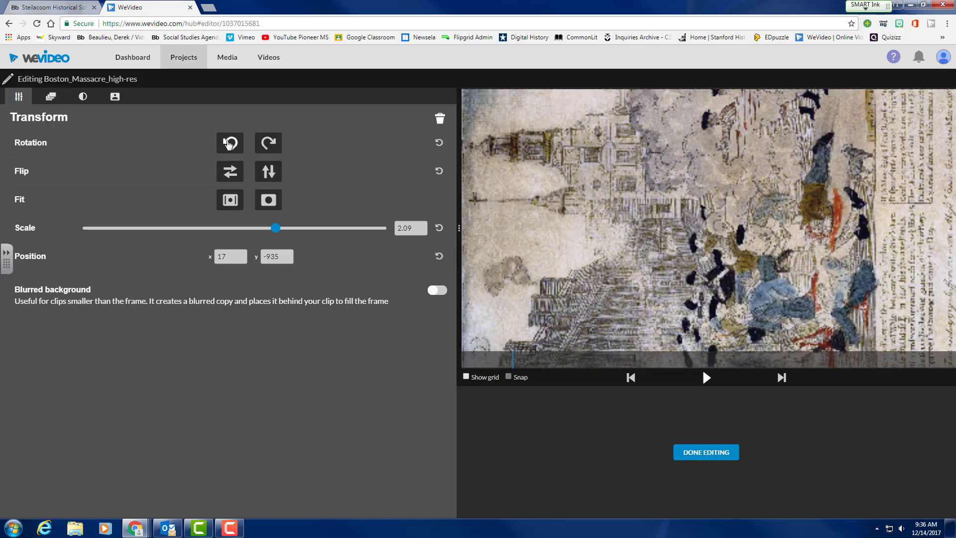
{"action": "left_click", "coordinate": [266, 144]}
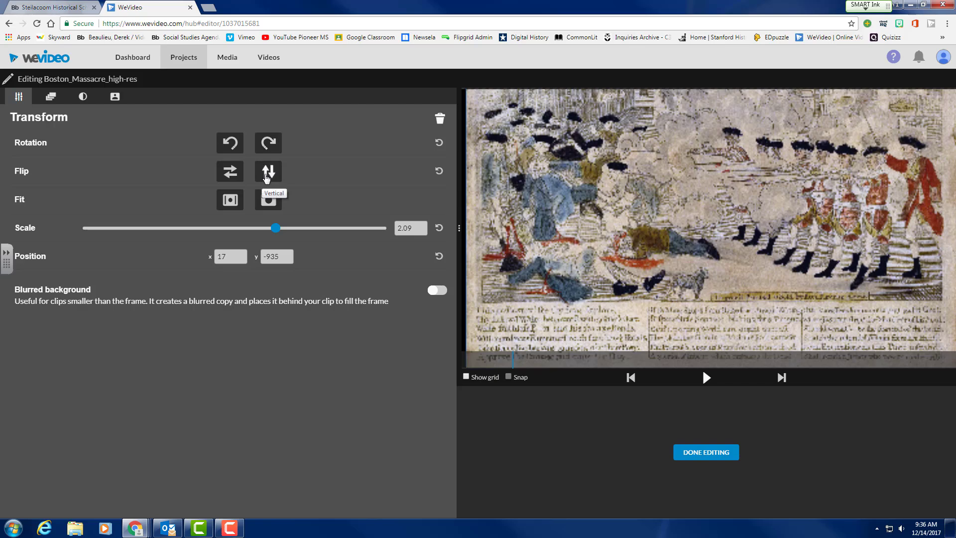
{"action": "left_click", "coordinate": [266, 177]}
{"action": "left_click", "coordinate": [266, 177]}
{"action": "left_click_drag", "start_coordinate": [252, 232], "coordinate": [272, 232]}
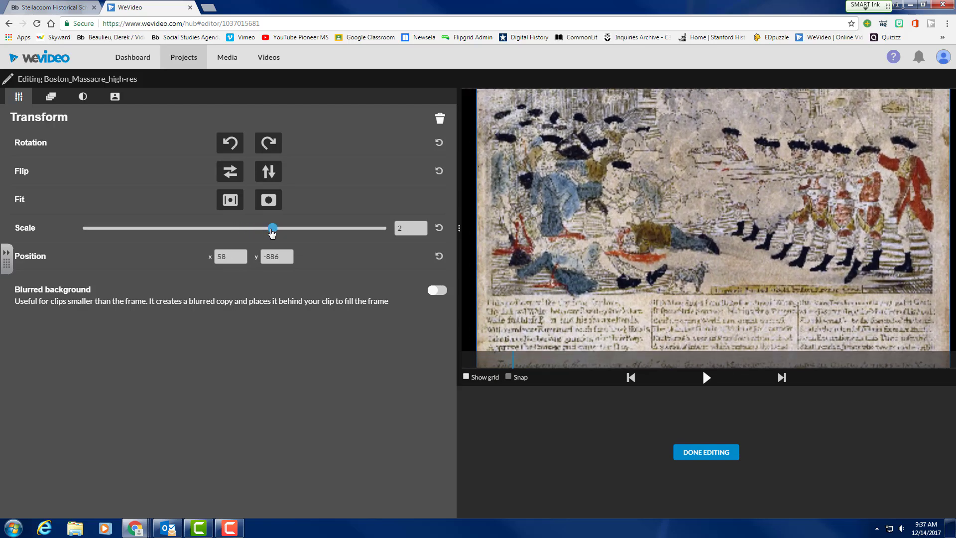
{"action": "left_click", "coordinate": [51, 98]}
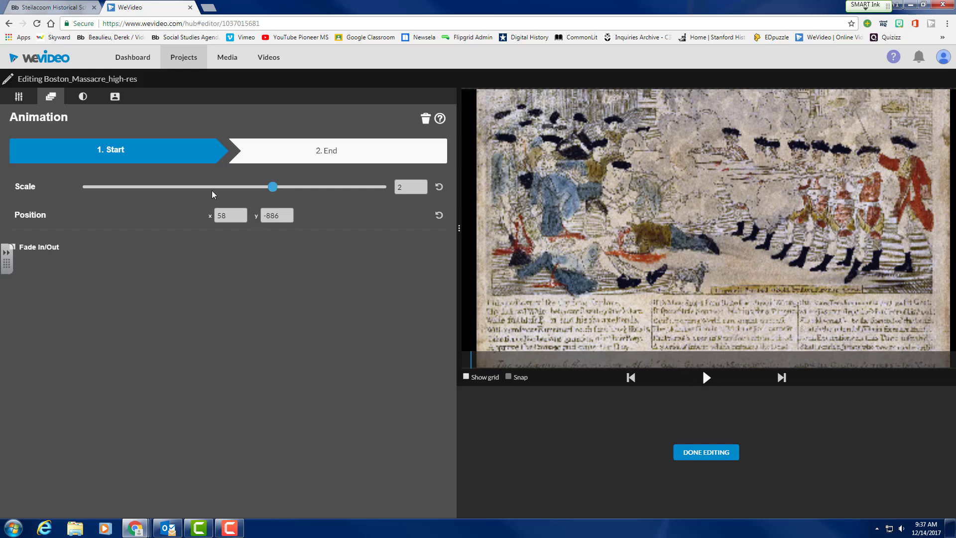
Animate the Massacre image from Start Scale 0.9 to End Scale 2 and preview the zoom.
{"action": "left_click_drag", "start_coordinate": [212, 191], "coordinate": [220, 195]}
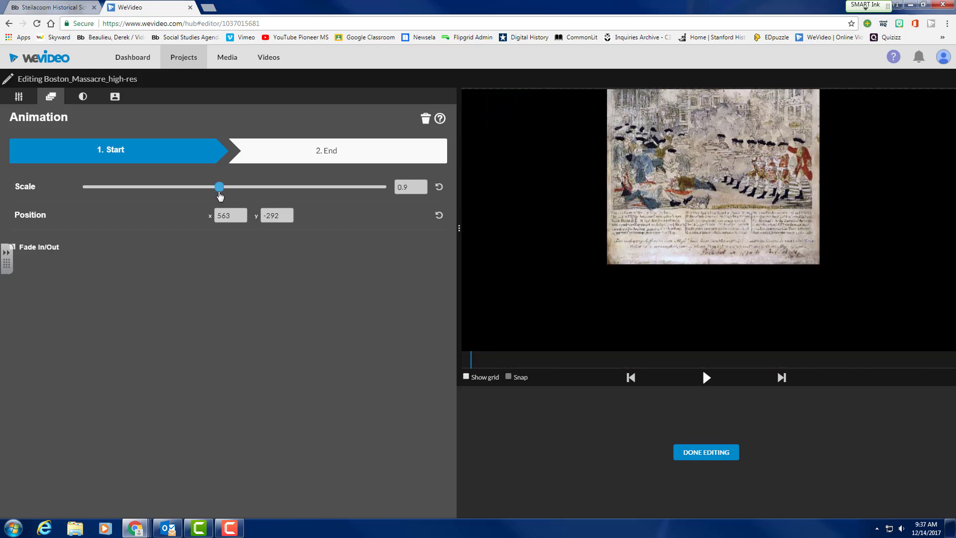
{"action": "left_click", "coordinate": [347, 154]}
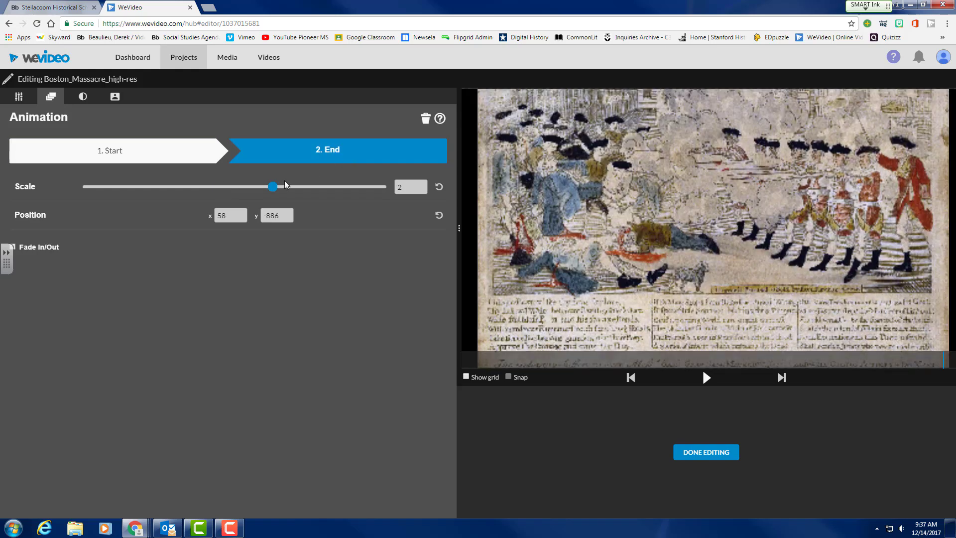
{"action": "left_click", "coordinate": [707, 381]}
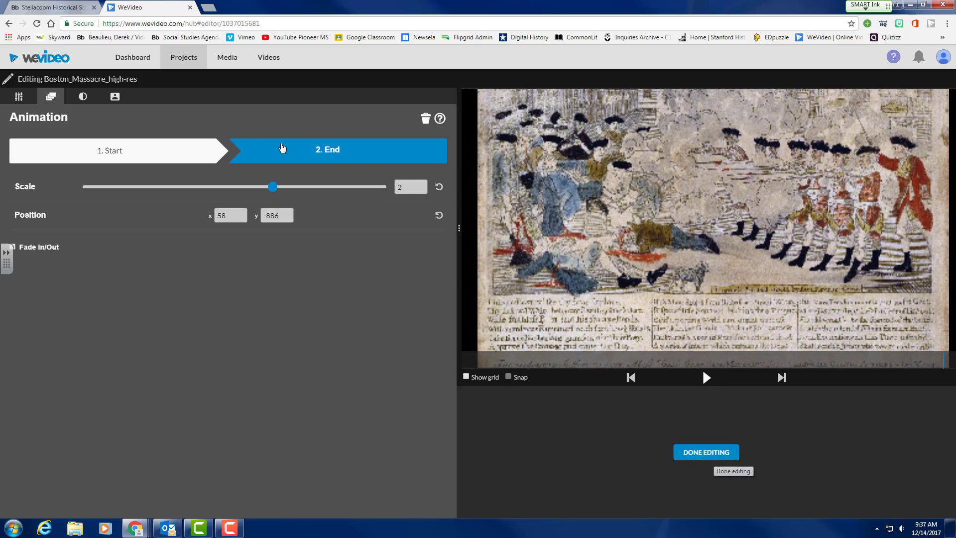
{"action": "left_click", "coordinate": [84, 97]}
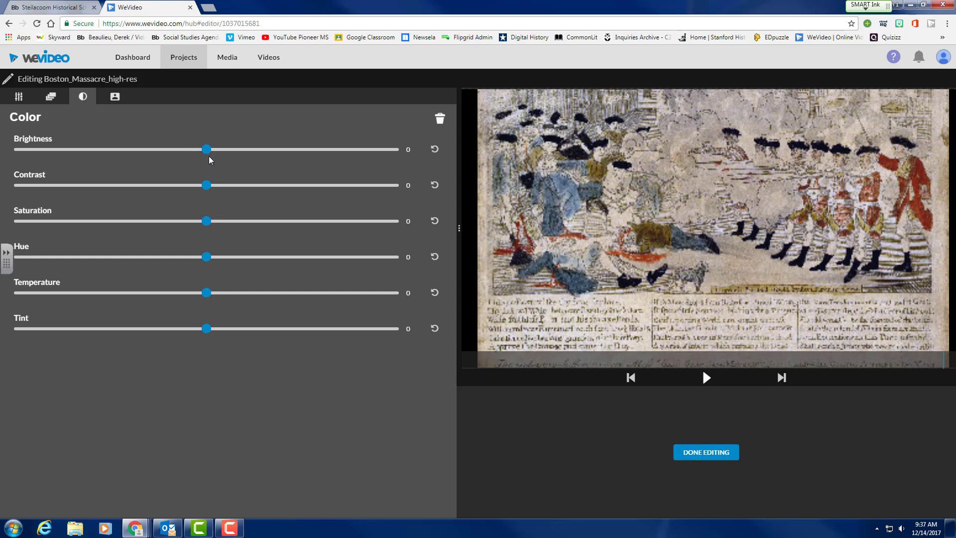
Set the Boston Massacre image's brightness to 14 and its temperature and tint to -1.
{"action": "left_click", "coordinate": [233, 149]}
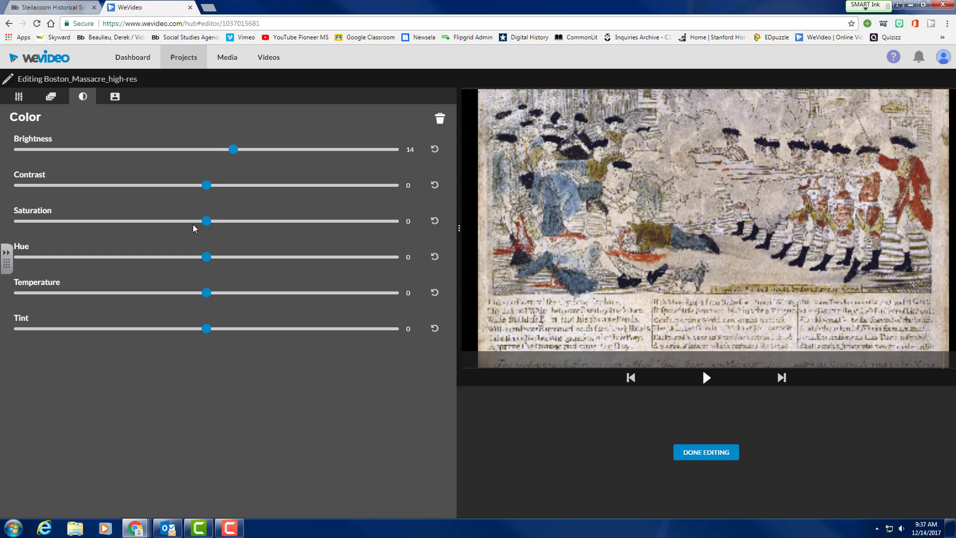
{"action": "mouse_move", "coordinate": [206, 291]}
{"action": "left_mouse_down"}
{"action": "mouse_move", "coordinate": [149, 293]}
{"action": "mouse_move", "coordinate": [204, 293]}
{"action": "left_mouse_up"}
{"action": "mouse_move", "coordinate": [206, 328]}
{"action": "left_mouse_down"}
{"action": "mouse_move", "coordinate": [244, 329]}
{"action": "mouse_move", "coordinate": [204, 330]}
{"action": "left_mouse_up"}
Try a Color Keying dropper key on the red coat, delete it, and finish editing the image.
{"action": "left_click", "coordinate": [121, 99]}
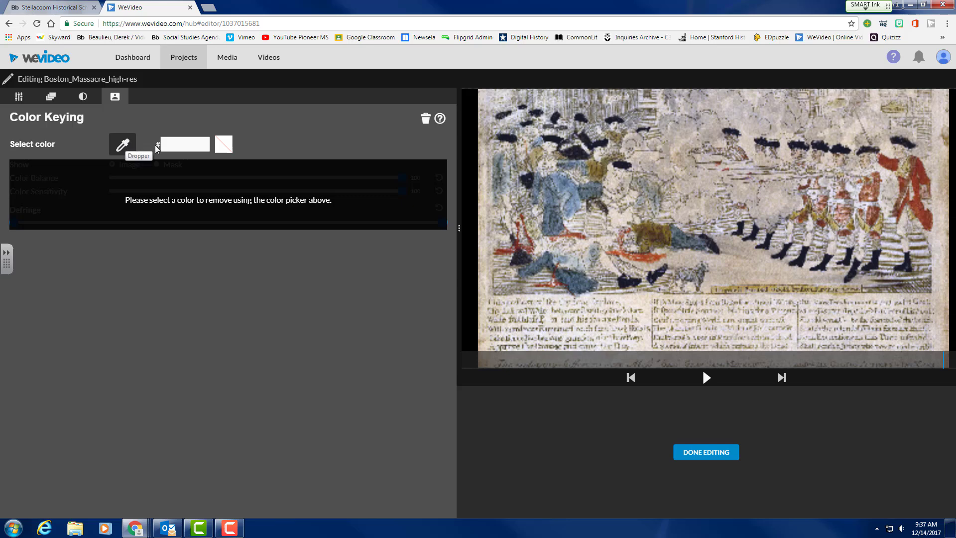
{"action": "left_click", "coordinate": [121, 147]}
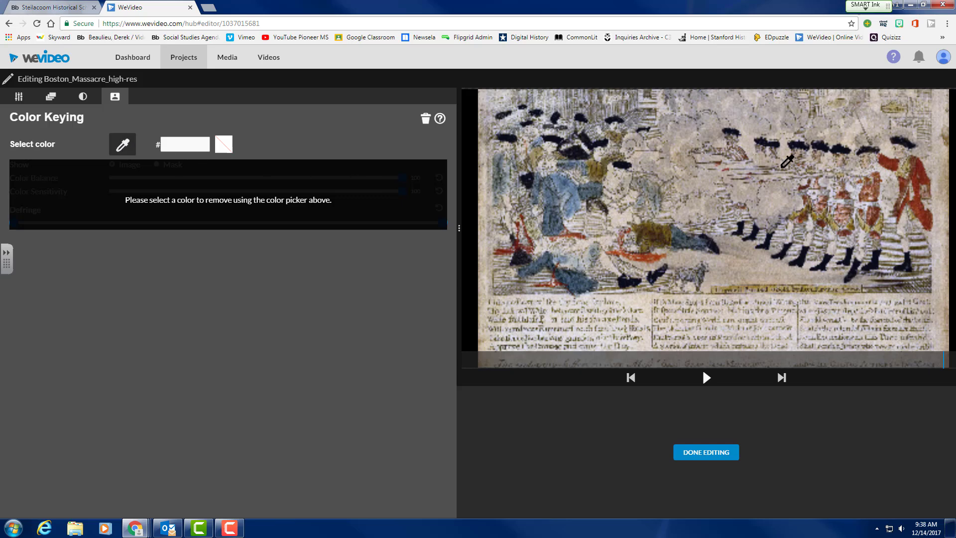
{"action": "left_click", "coordinate": [917, 171]}
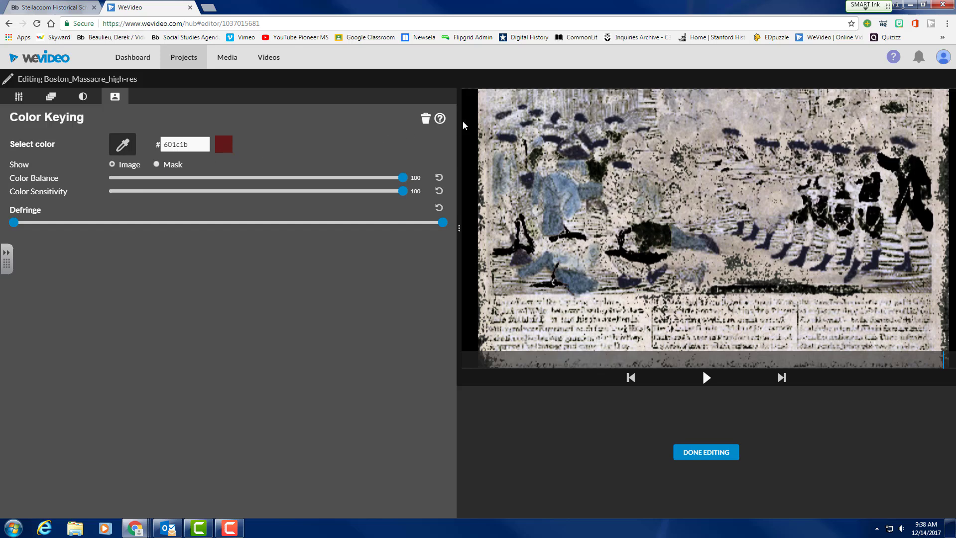
{"action": "left_click", "coordinate": [426, 119]}
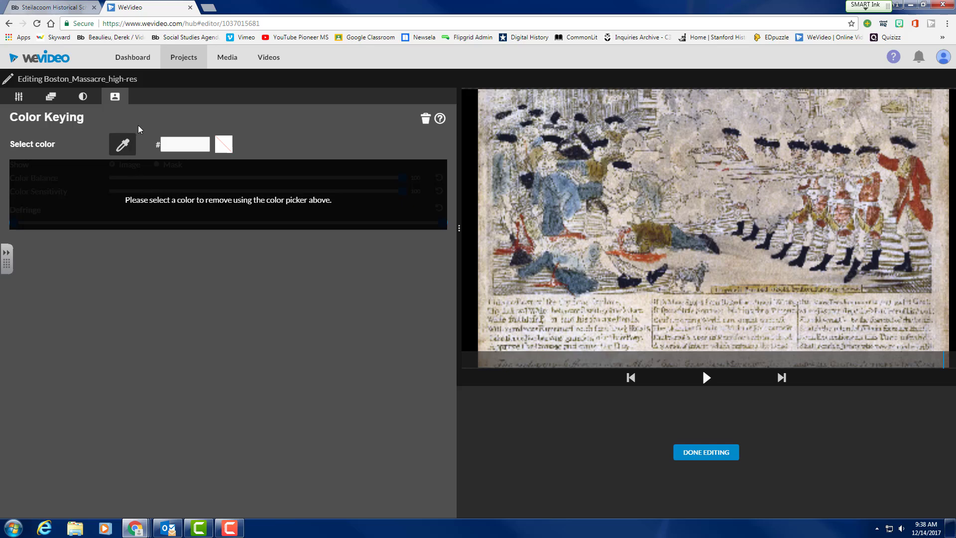
{"action": "left_click", "coordinate": [20, 98]}
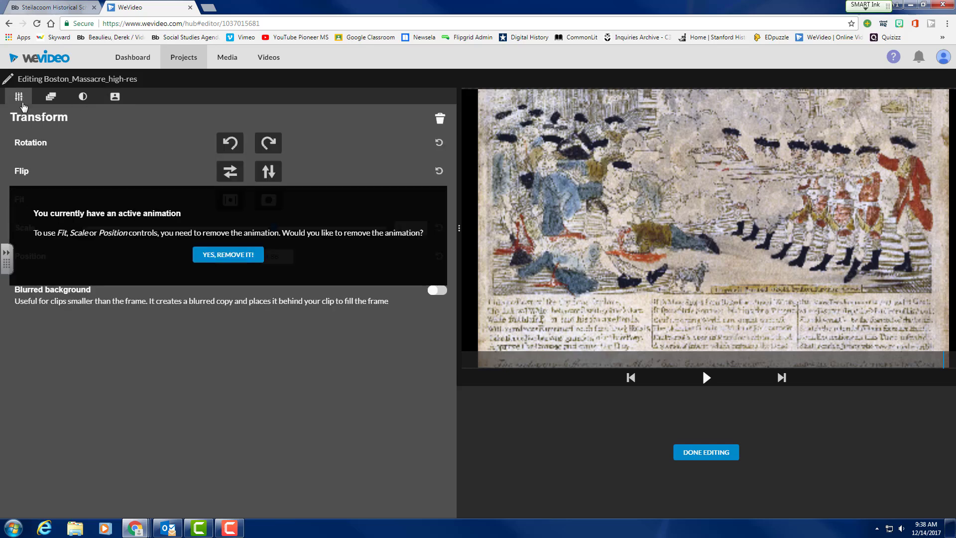
{"action": "left_click", "coordinate": [713, 461]}
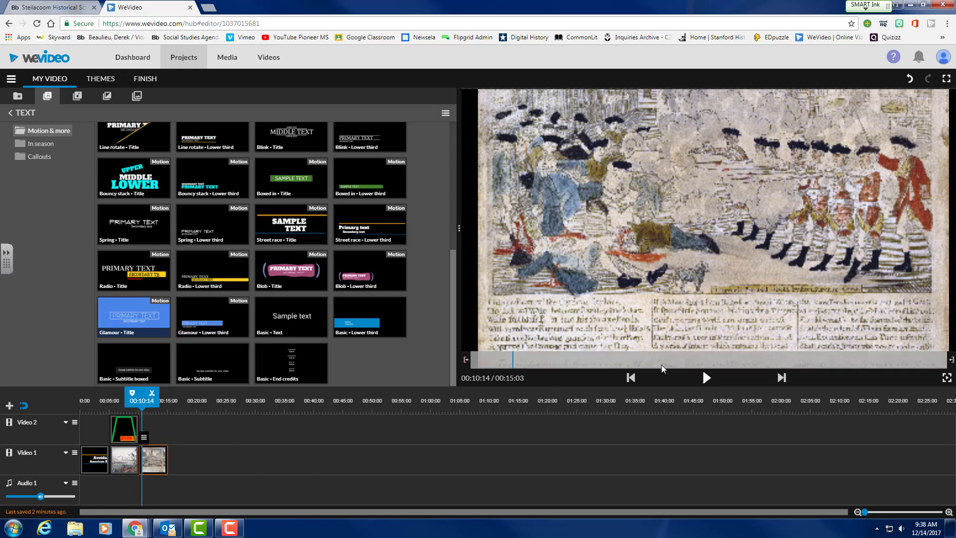
Place the Stack - Lower third title on Video 2 above the Boston Massacre image and open it.
{"action": "left_click", "coordinate": [707, 379]}
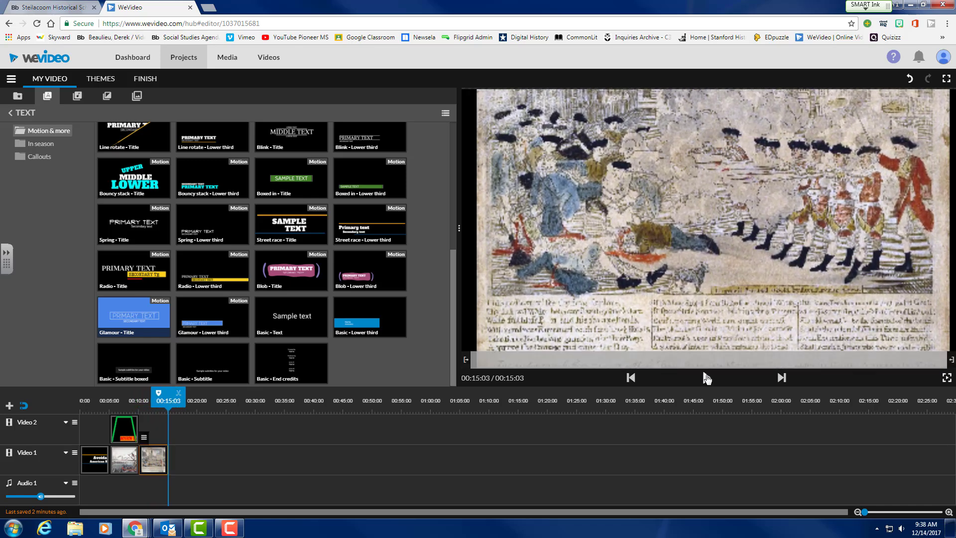
{"action": "left_click", "coordinate": [156, 429]}
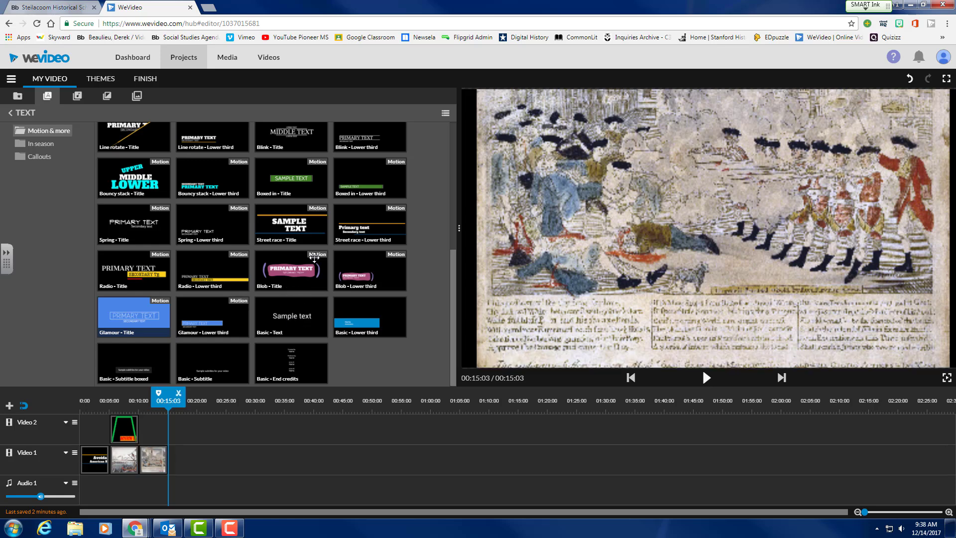
{"action": "scroll", "coordinate": [312, 248], "scroll_direction": "up", "scroll_amount": 5}
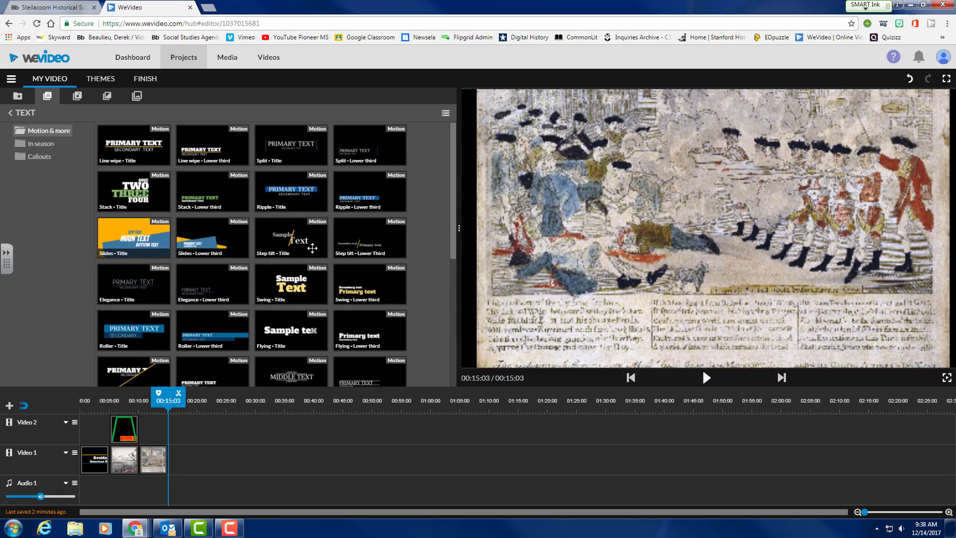
{"action": "left_click", "coordinate": [221, 191]}
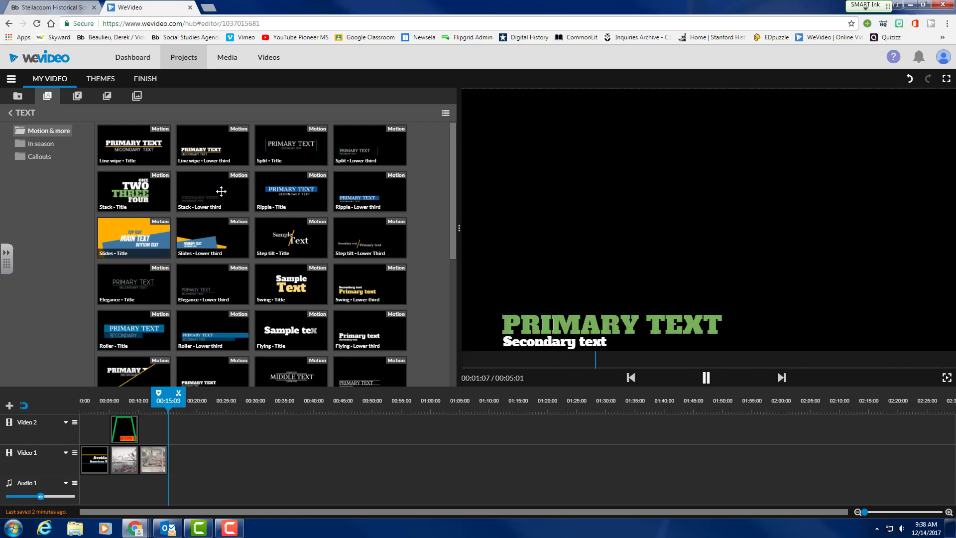
{"action": "left_click_drag", "start_coordinate": [221, 191], "coordinate": [154, 429]}
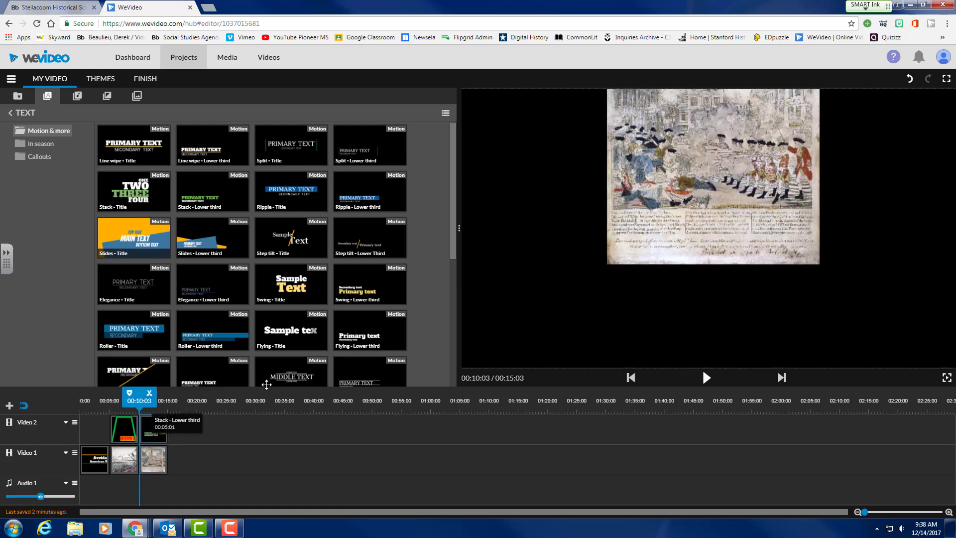
{"action": "double_click", "coordinate": [151, 432]}
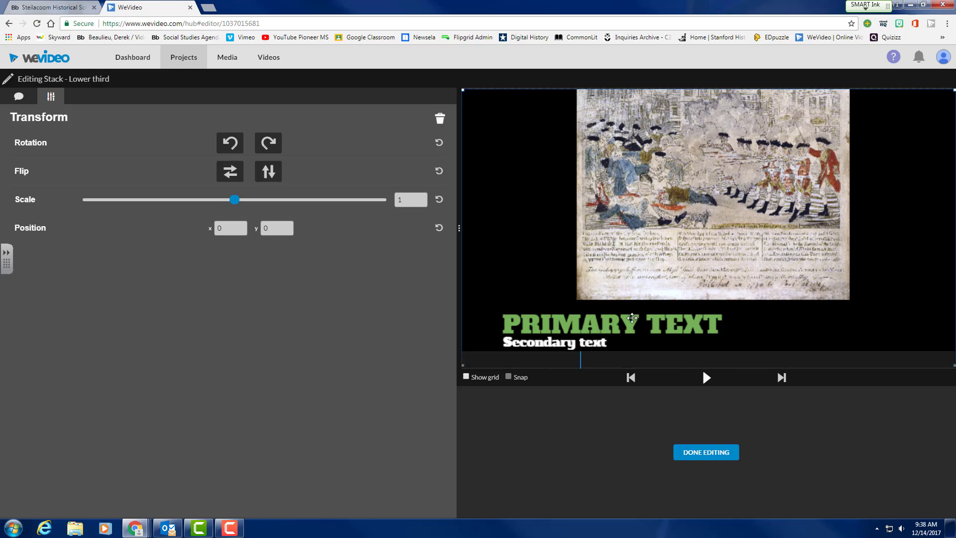
Set the title's primary text to 'Boston Massacre' in the Bangers font.
{"action": "left_click", "coordinate": [18, 97]}
{"action": "left_click", "coordinate": [106, 206]}
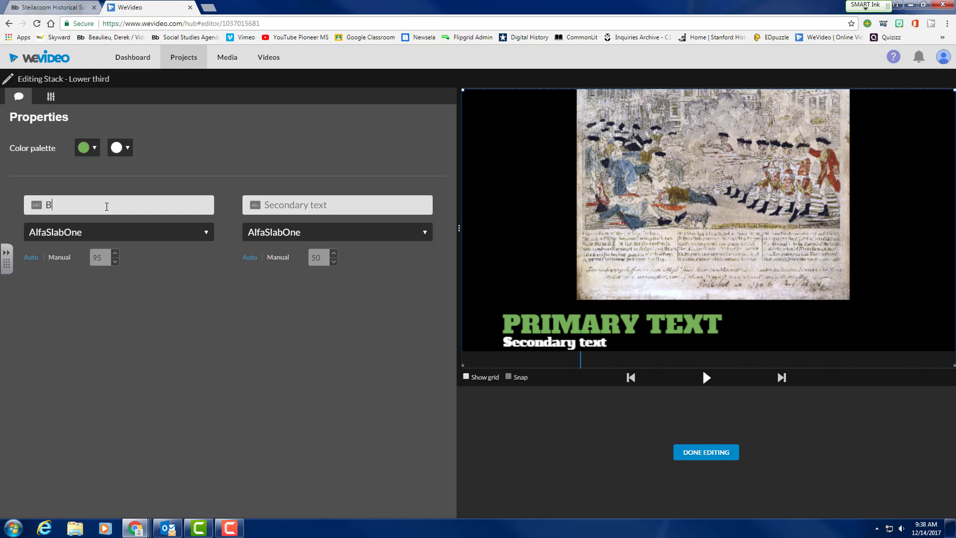
{"action": "type", "text": "Bostn"}
{"action": "key", "text": "BackSpace"}
{"action": "type", "text": "on"}
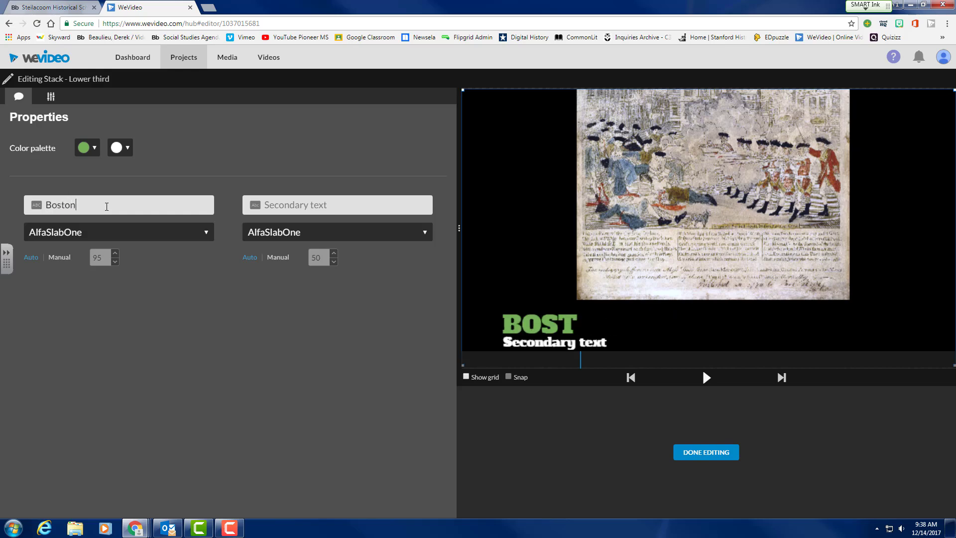
{"action": "type", "text": " Massacre"}
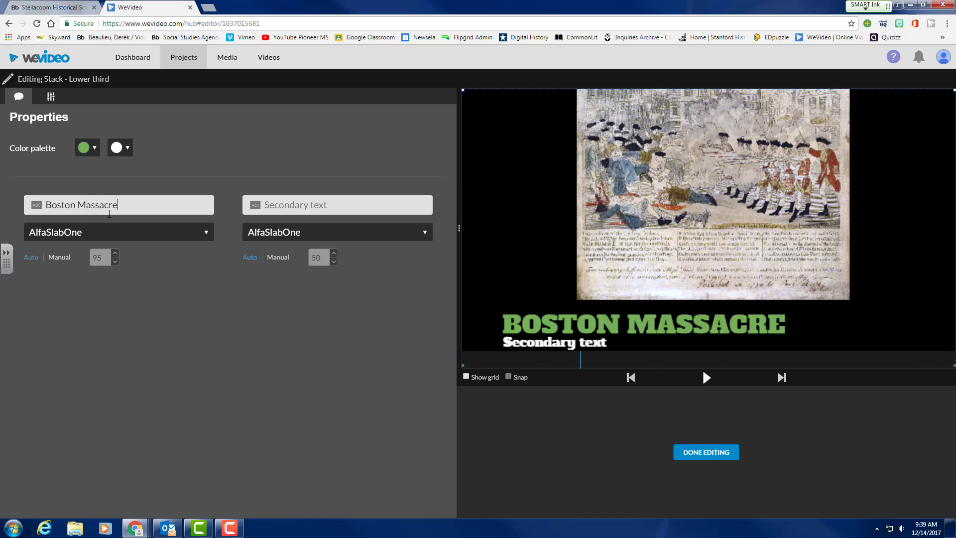
{"action": "left_click", "coordinate": [110, 240]}
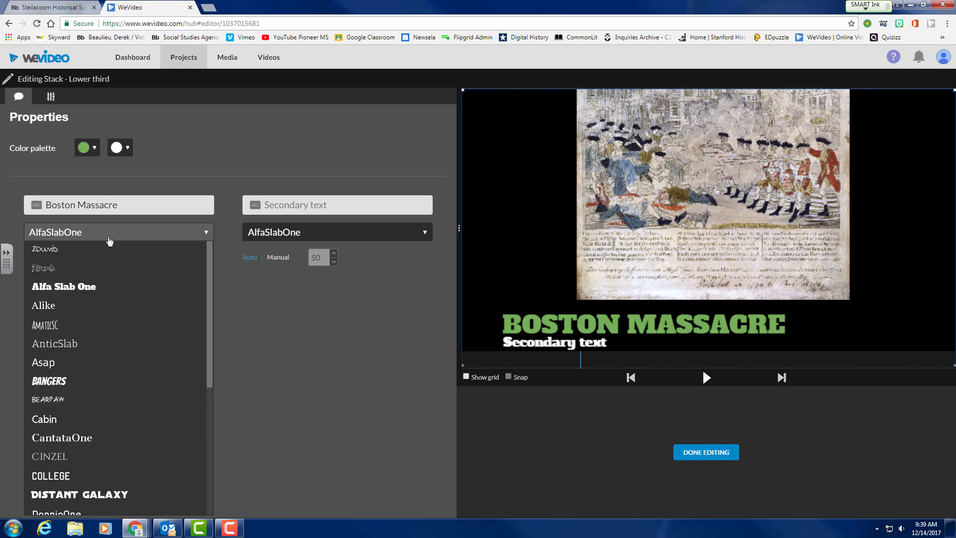
{"action": "left_click", "coordinate": [58, 382]}
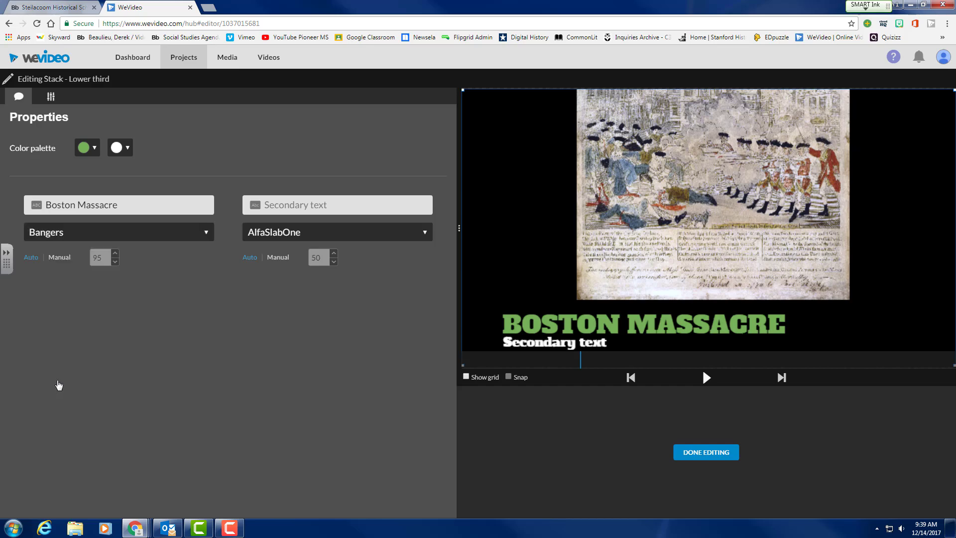
Add 'March 5' as the secondary line, also in Bangers.
{"action": "left_click", "coordinate": [289, 207]}
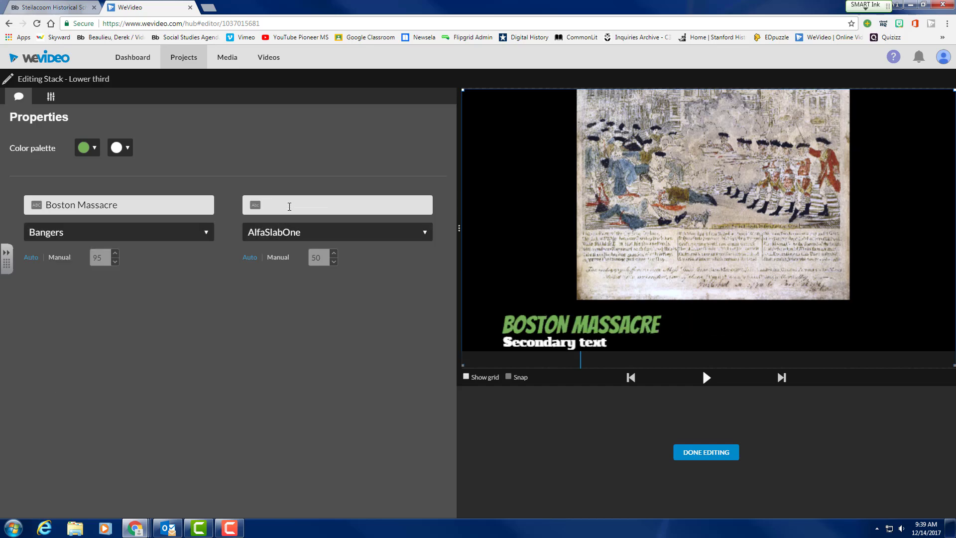
{"action": "type", "text": "March"}
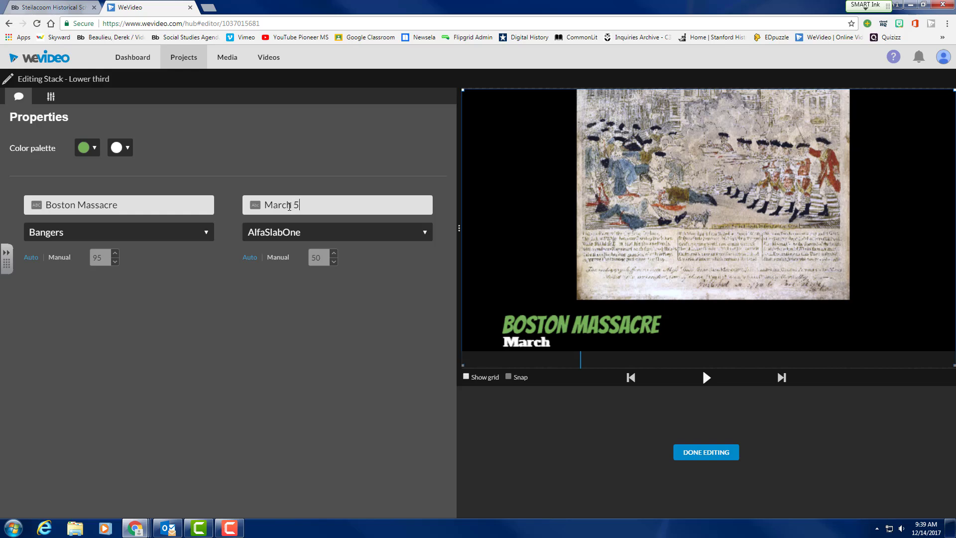
{"action": "type", "text": " 5"}
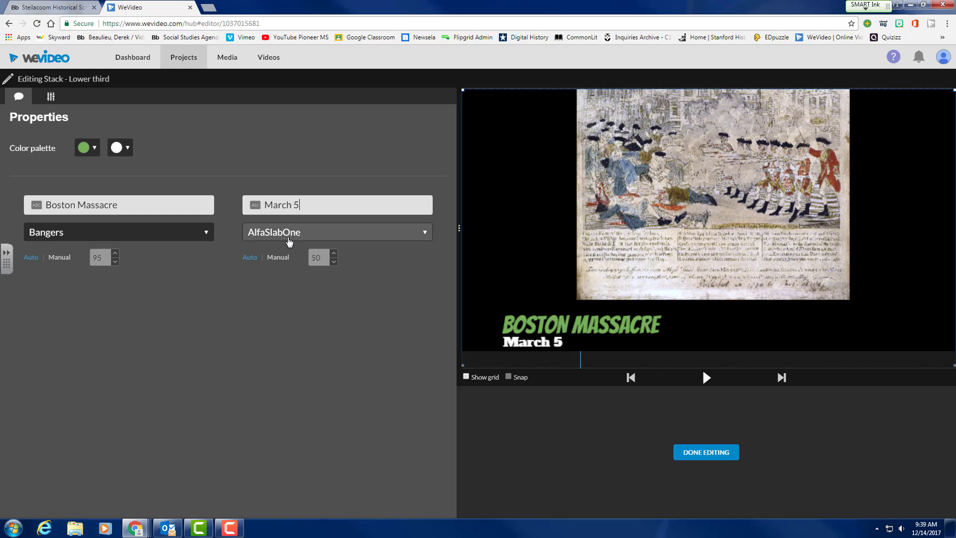
{"action": "left_click", "coordinate": [289, 238]}
{"action": "left_click", "coordinate": [276, 392]}
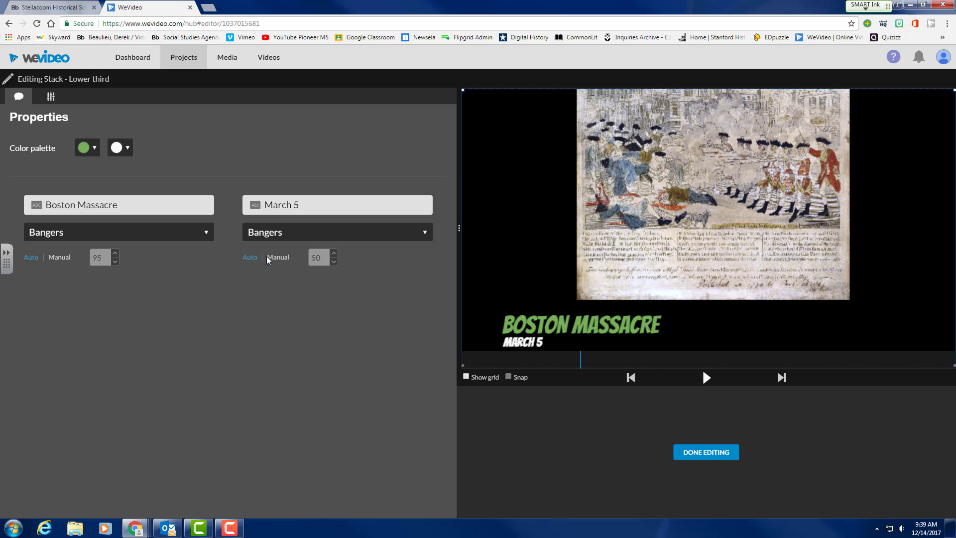
Make the caption red and finish editing the title.
{"action": "left_click", "coordinate": [94, 148]}
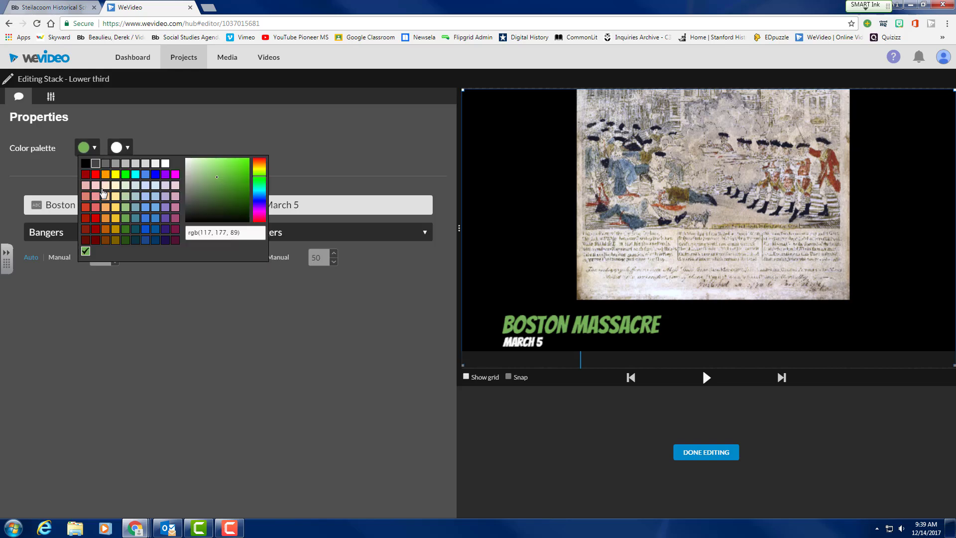
{"action": "left_click", "coordinate": [96, 207]}
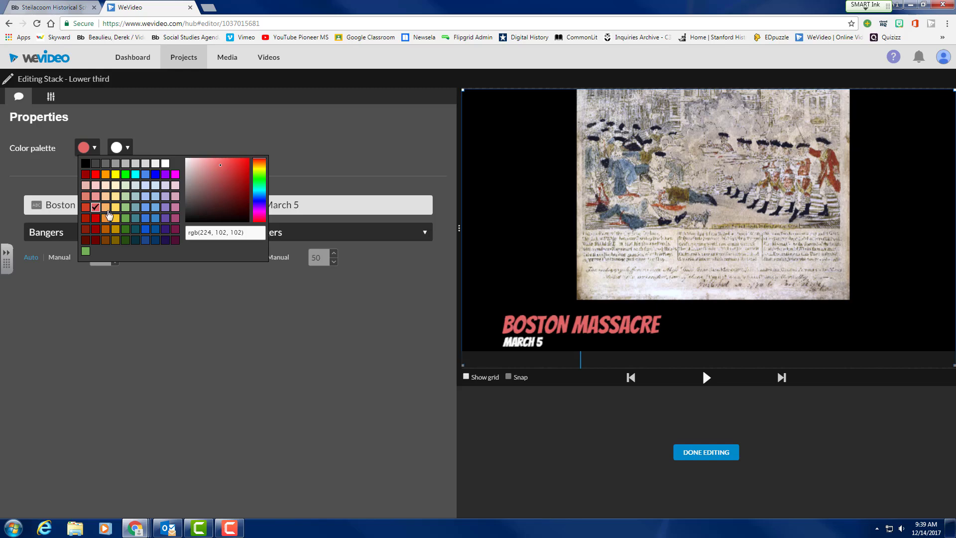
{"action": "left_click", "coordinate": [51, 97]}
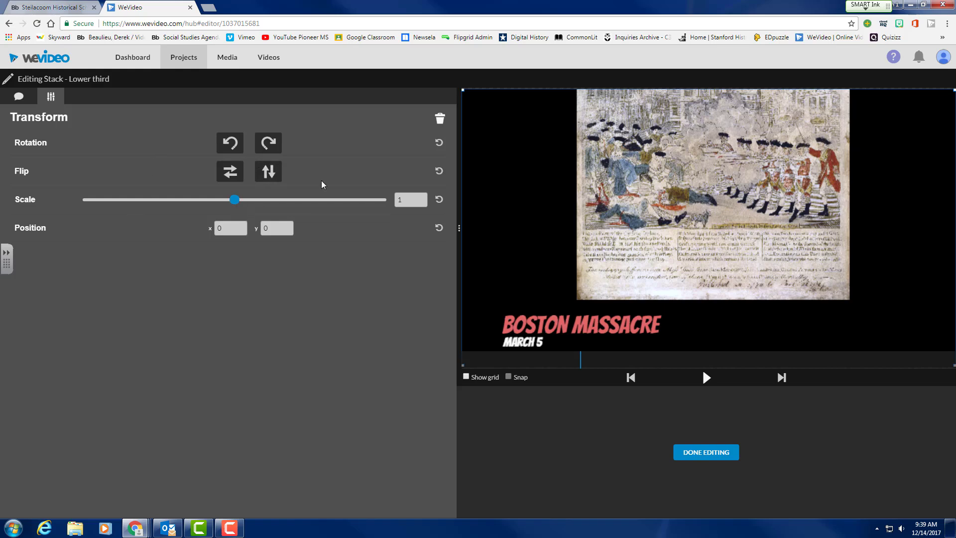
{"action": "left_click", "coordinate": [721, 453]}
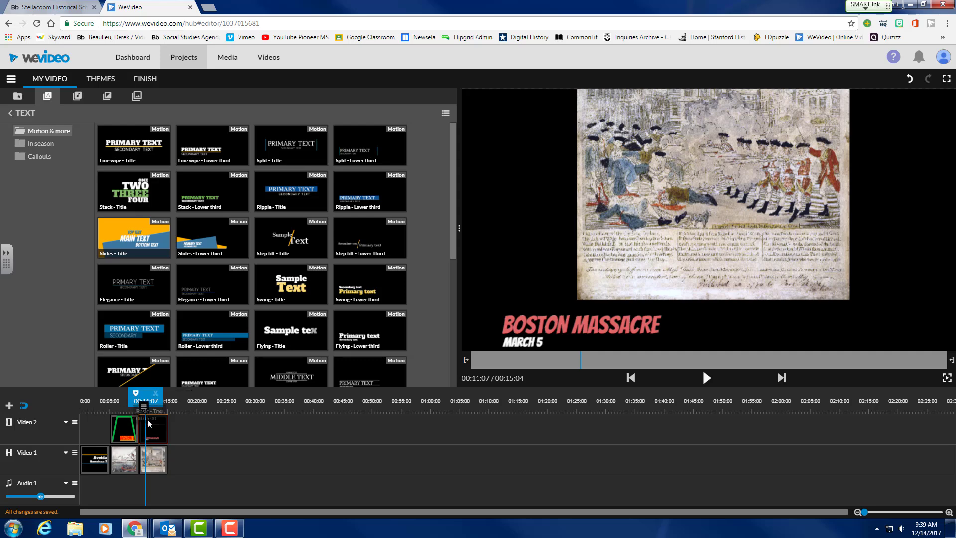
{"action": "left_click", "coordinate": [198, 444]}
{"action": "left_click_drag", "start_coordinate": [135, 401], "coordinate": [80, 401]}
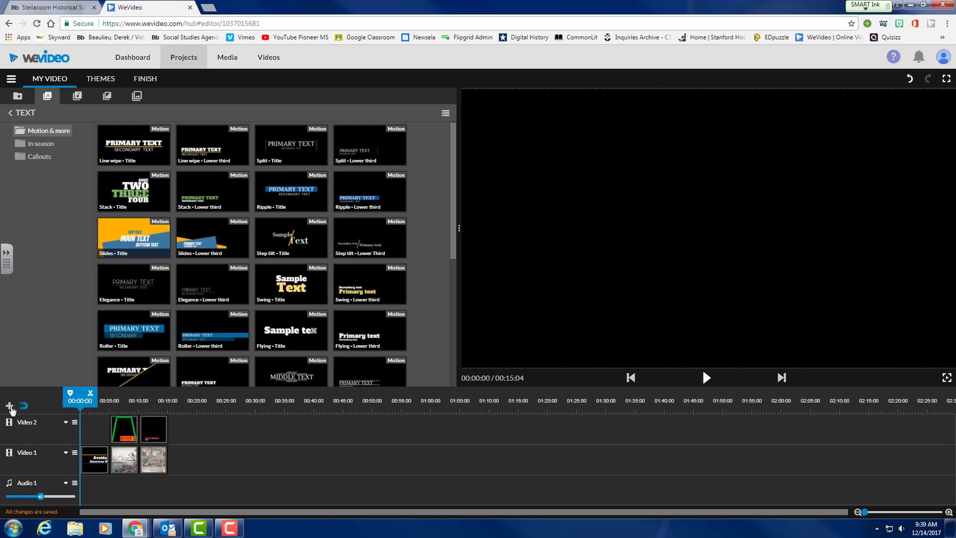
{"action": "left_click", "coordinate": [706, 378]}
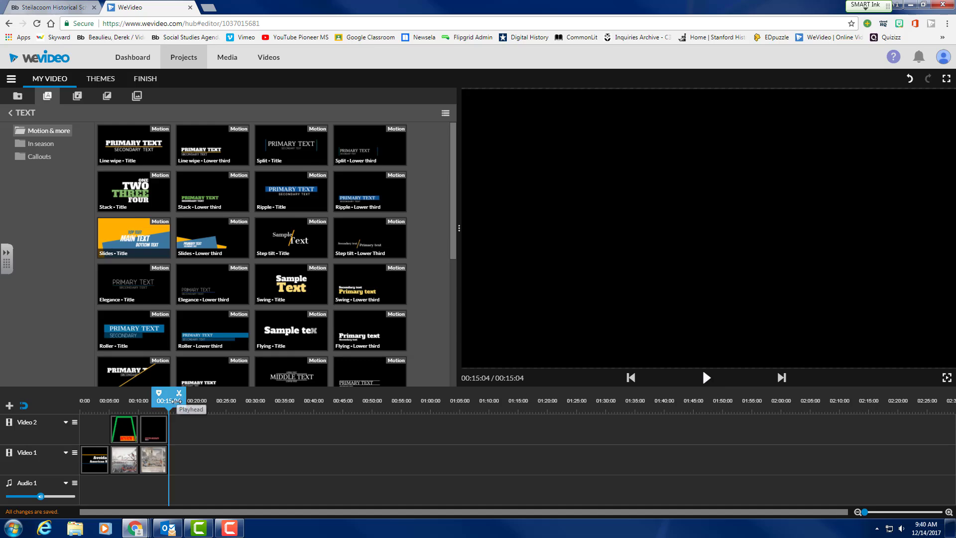
{"action": "left_click_drag", "start_coordinate": [168, 400], "coordinate": [101, 400]}
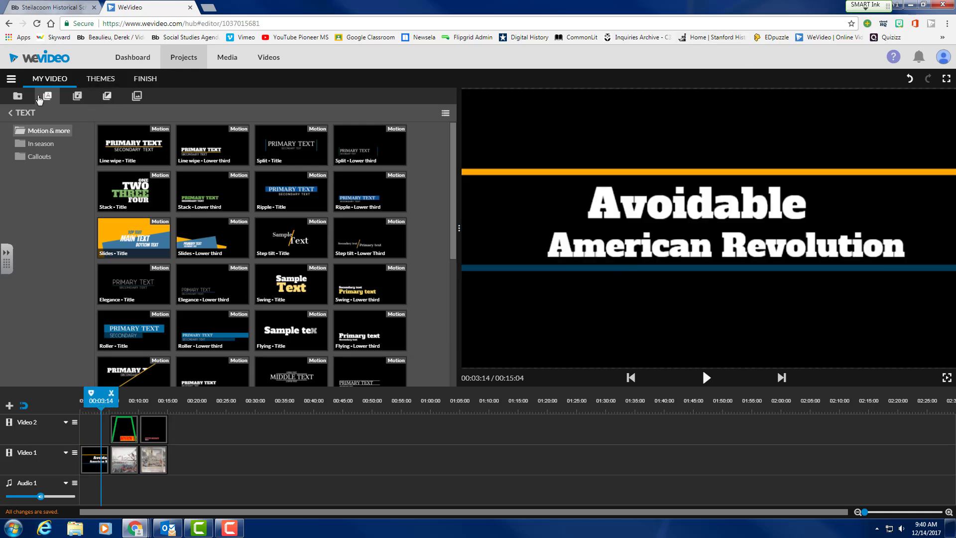
Drag the Red Streaks graphic to the start of Video 2, trim it to fit, and preview.
{"action": "left_click", "coordinate": [18, 97]}
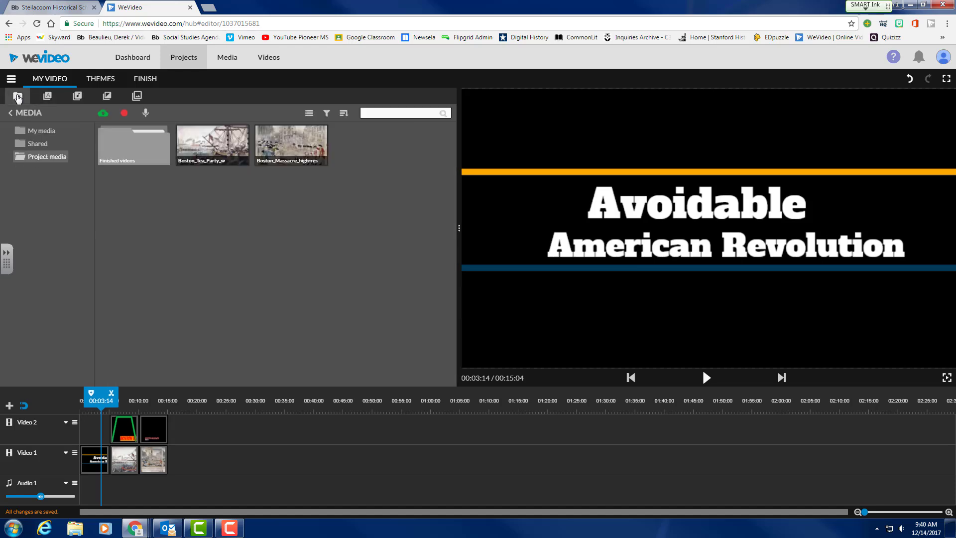
{"action": "left_click", "coordinate": [77, 97]}
{"action": "left_click", "coordinate": [109, 98]}
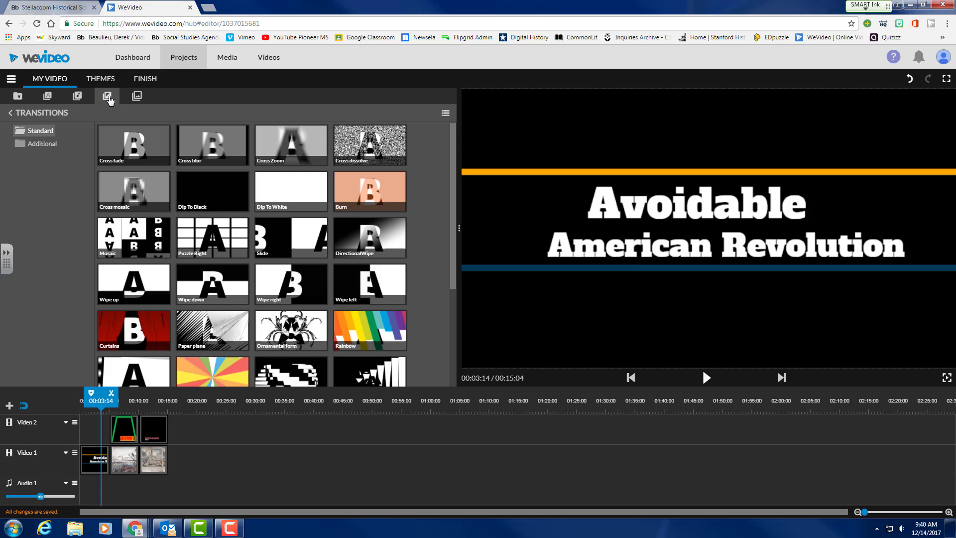
{"action": "left_click", "coordinate": [137, 97]}
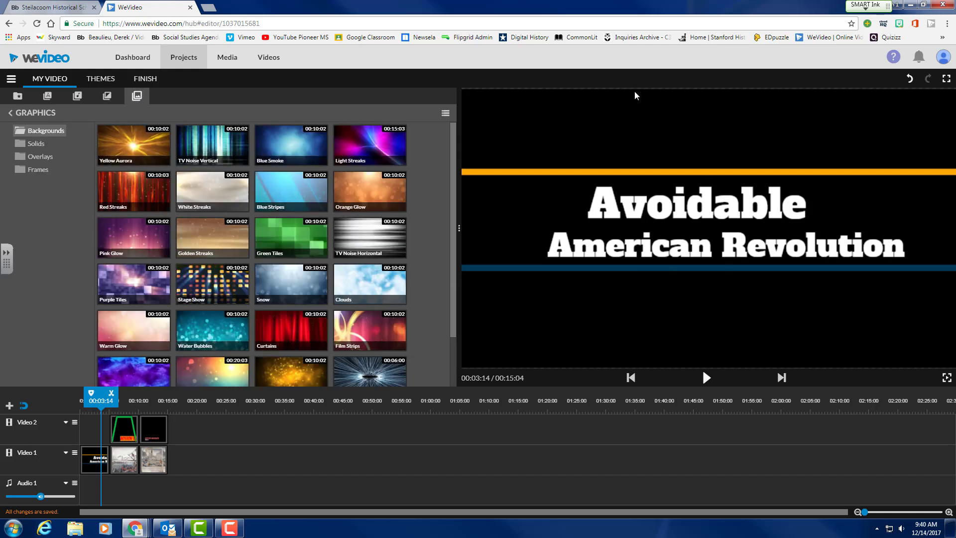
{"action": "left_click_drag", "start_coordinate": [133, 191], "coordinate": [96, 424]}
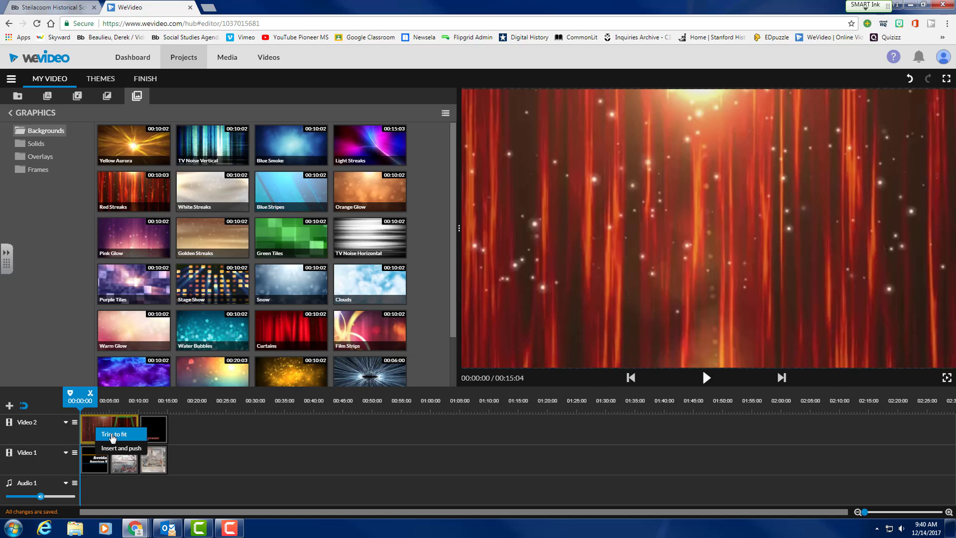
{"action": "left_click", "coordinate": [113, 435]}
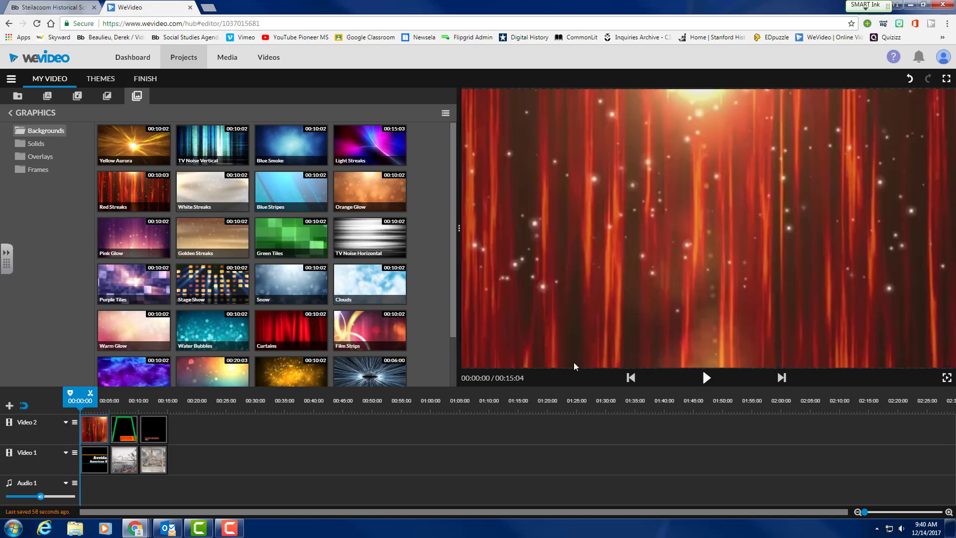
{"action": "left_click", "coordinate": [705, 378]}
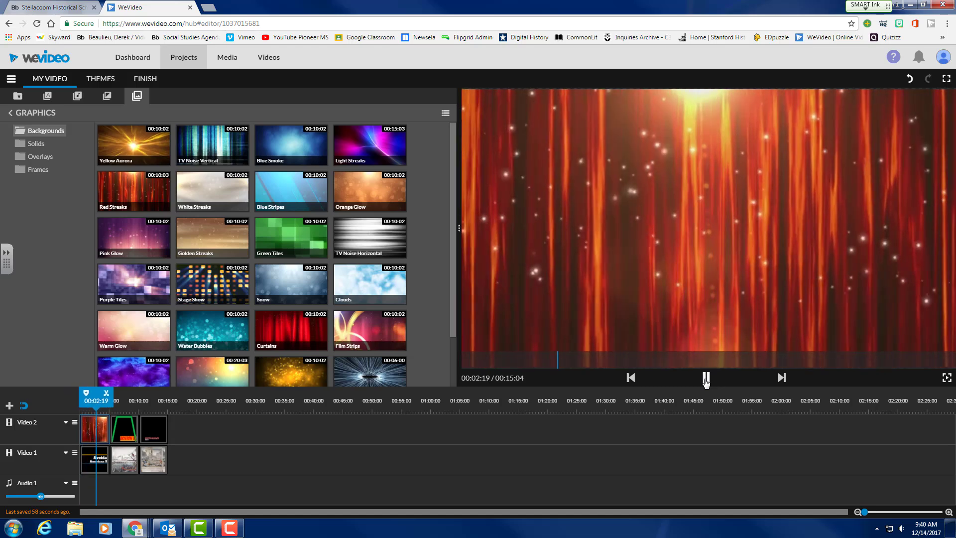
{"action": "left_click", "coordinate": [706, 379]}
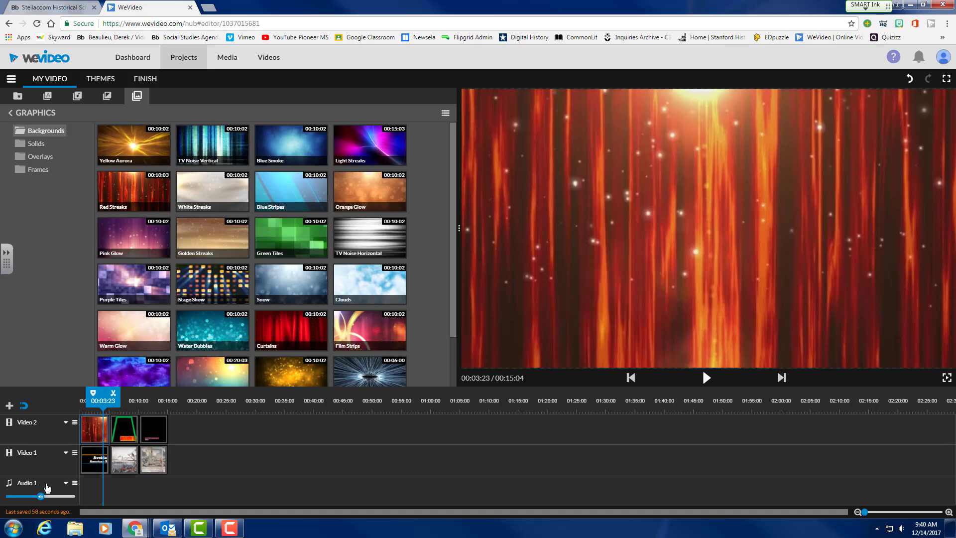
Move Red Streaks to the start of Video 1, with the opening title above on Video 2, and play it back.
{"action": "left_click_drag", "start_coordinate": [100, 436], "coordinate": [237, 473]}
{"action": "left_click_drag", "start_coordinate": [91, 468], "coordinate": [90, 431]}
{"action": "left_click_drag", "start_coordinate": [240, 465], "coordinate": [94, 458]}
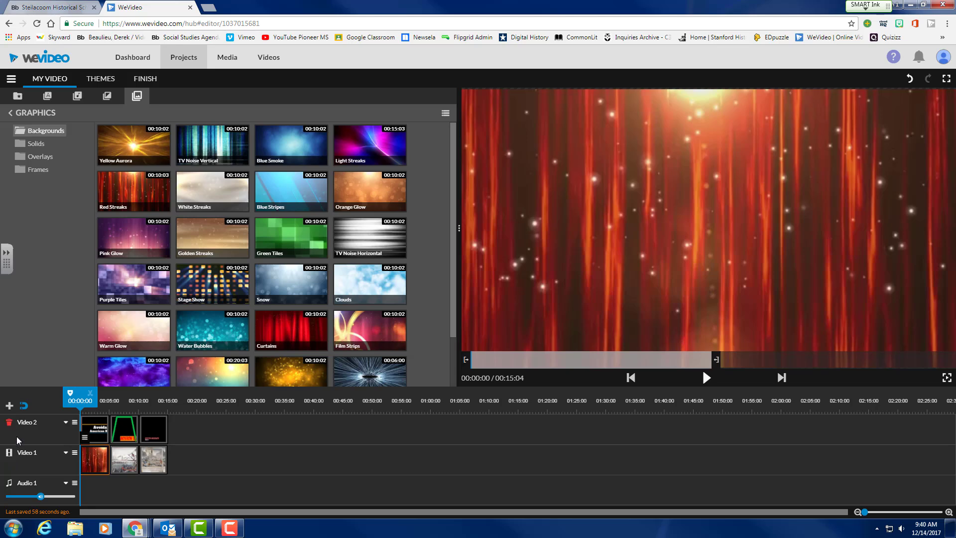
{"action": "left_click", "coordinate": [706, 378]}
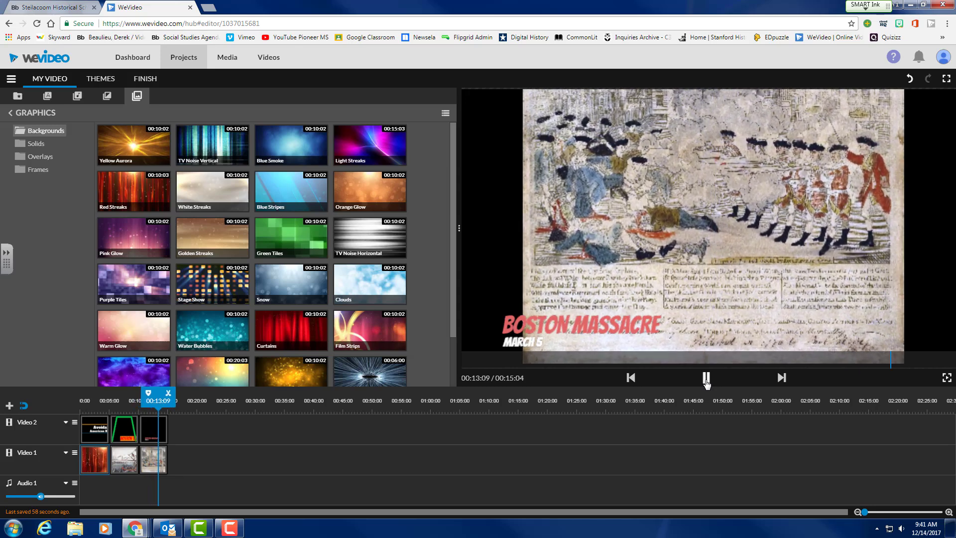
{"action": "left_click", "coordinate": [706, 378]}
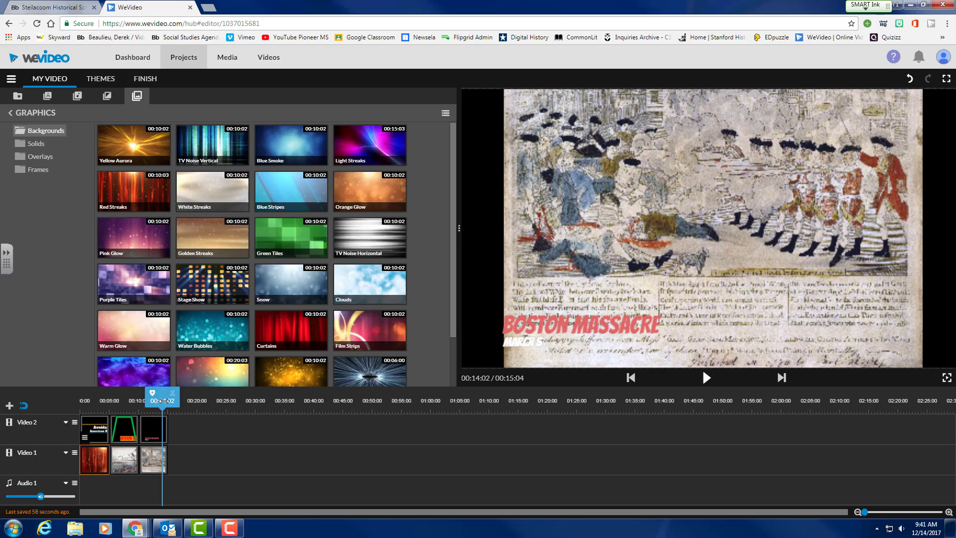
Select the Red Streaks clip and show the project's media library.
{"action": "mouse_move", "coordinate": [164, 403]}
{"action": "left_mouse_down"}
{"action": "mouse_move", "coordinate": [100, 406]}
{"action": "mouse_move", "coordinate": [111, 407]}
{"action": "left_mouse_up"}
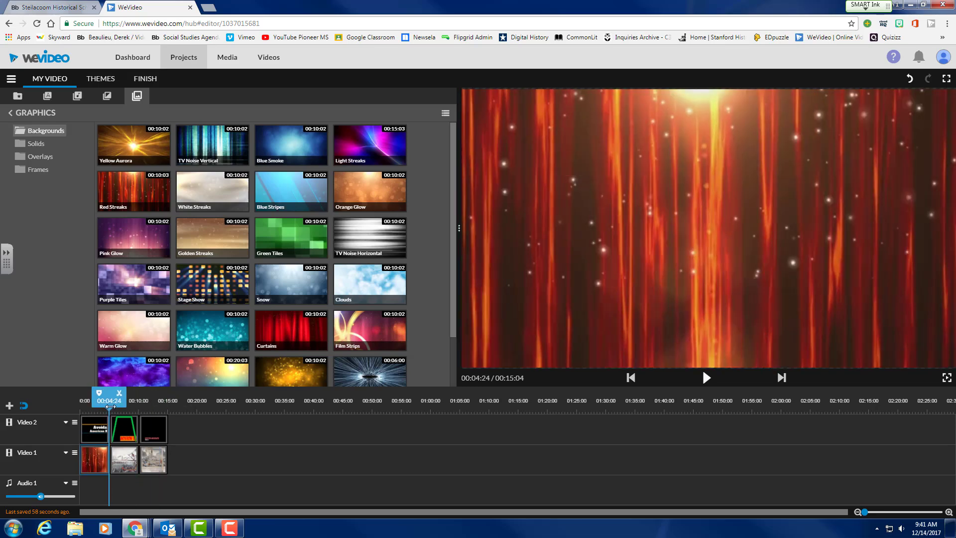
{"action": "left_click", "coordinate": [96, 458]}
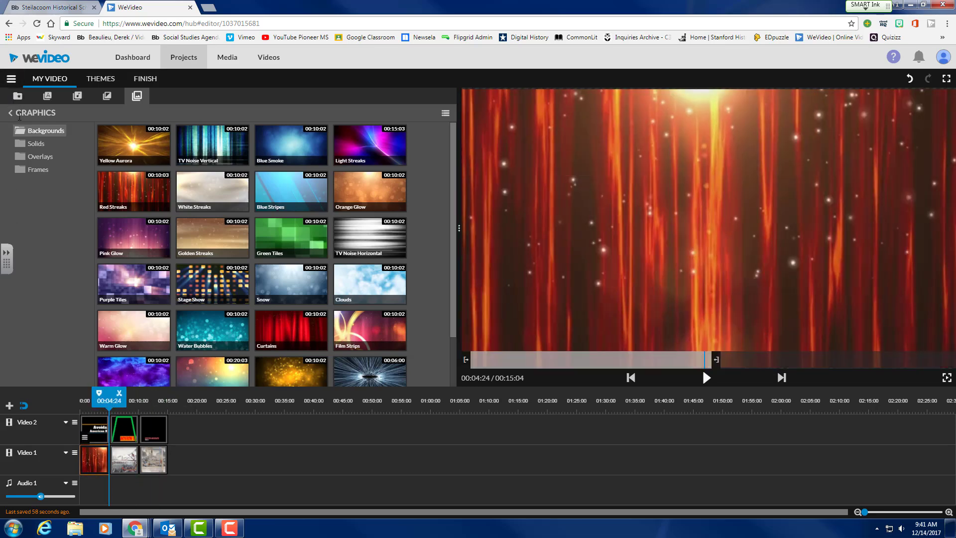
{"action": "left_click", "coordinate": [17, 96]}
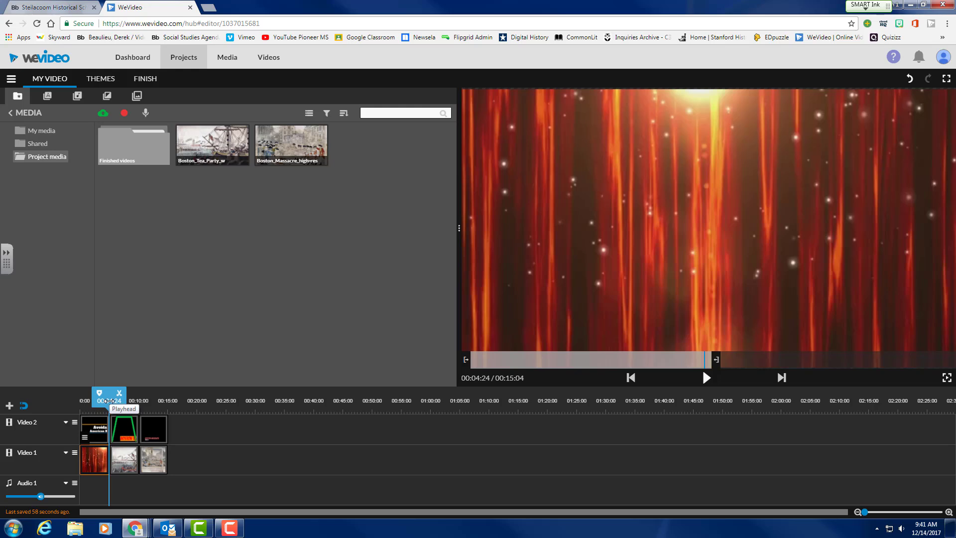
Record a 4-second voiceover with mic access allowed, preview on and project audio muted, then save it.
{"action": "left_click", "coordinate": [146, 113]}
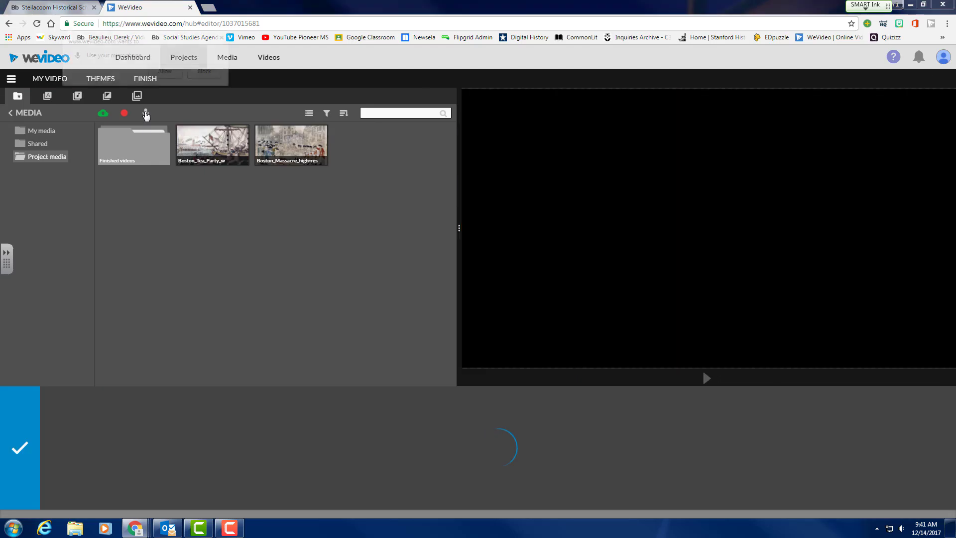
{"action": "left_click", "coordinate": [159, 74]}
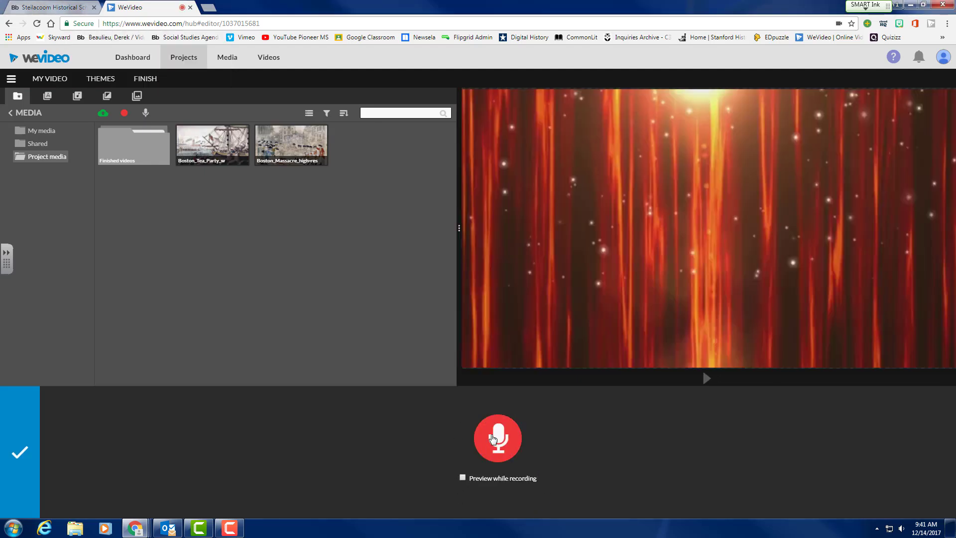
{"action": "left_click", "coordinate": [462, 477]}
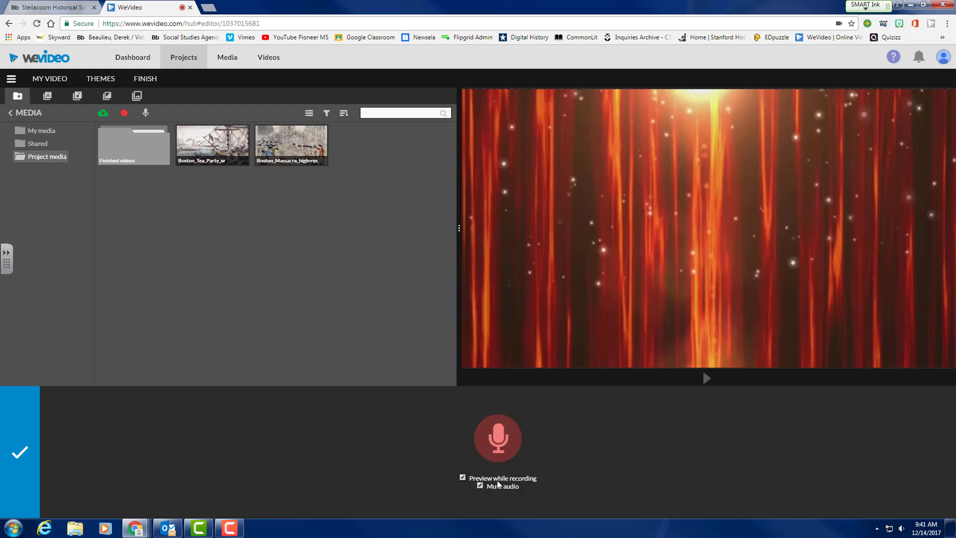
{"action": "left_click", "coordinate": [478, 485]}
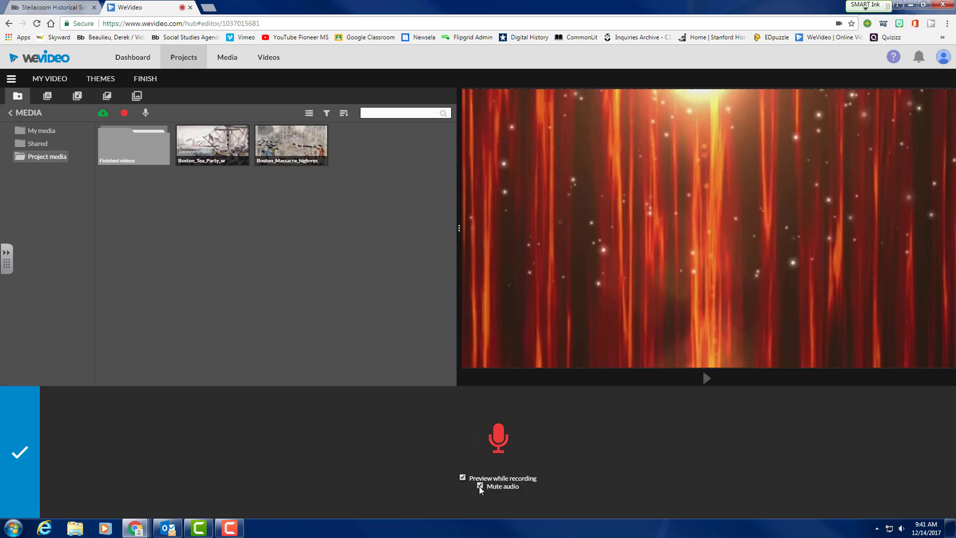
{"action": "left_click", "coordinate": [498, 440]}
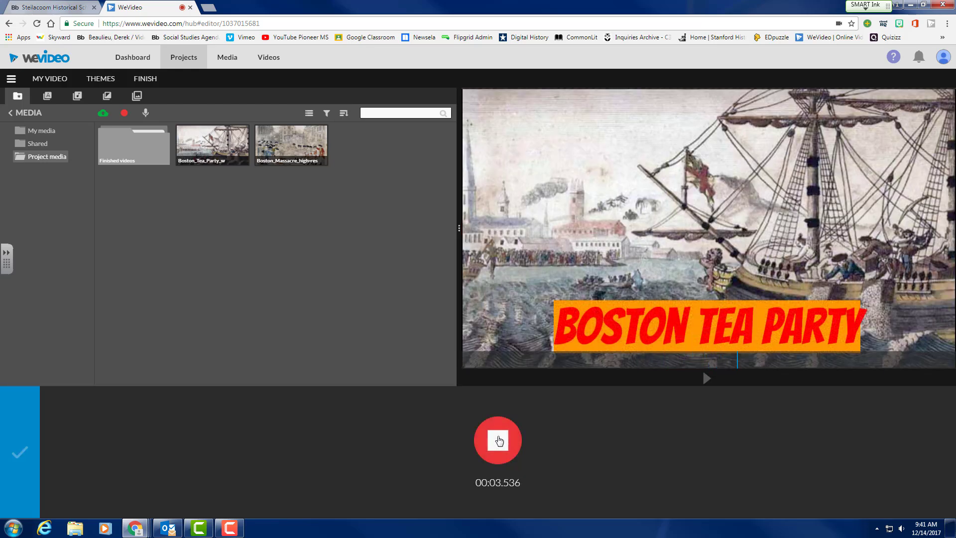
{"action": "left_click", "coordinate": [498, 440]}
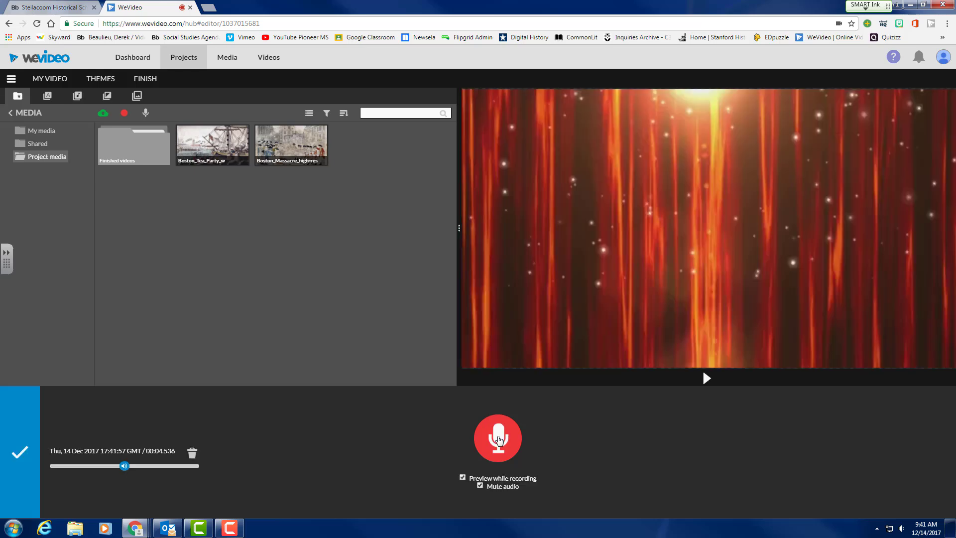
{"action": "left_click", "coordinate": [20, 454]}
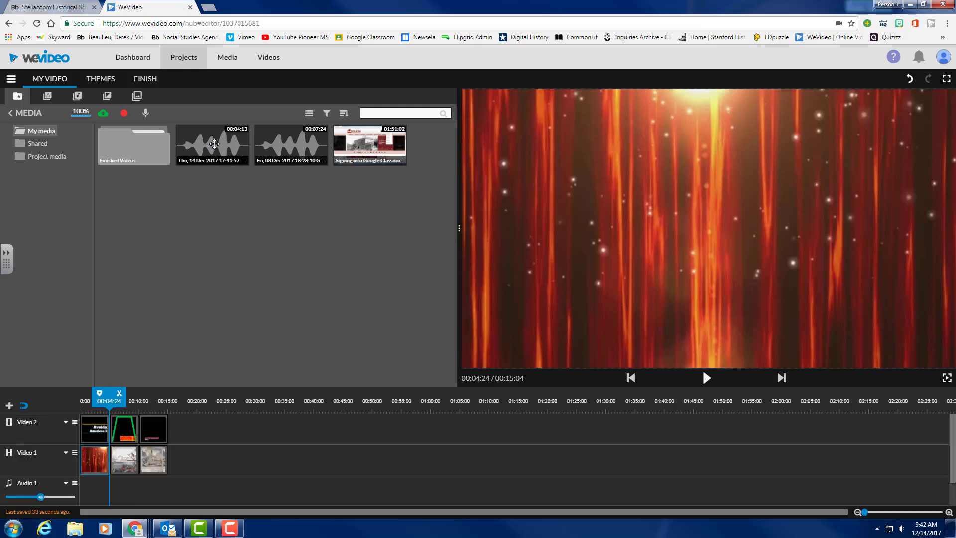
Add the new voiceover under the Tea Party image and review it from 00:04:19.
{"action": "left_click_drag", "start_coordinate": [213, 145], "coordinate": [125, 488]}
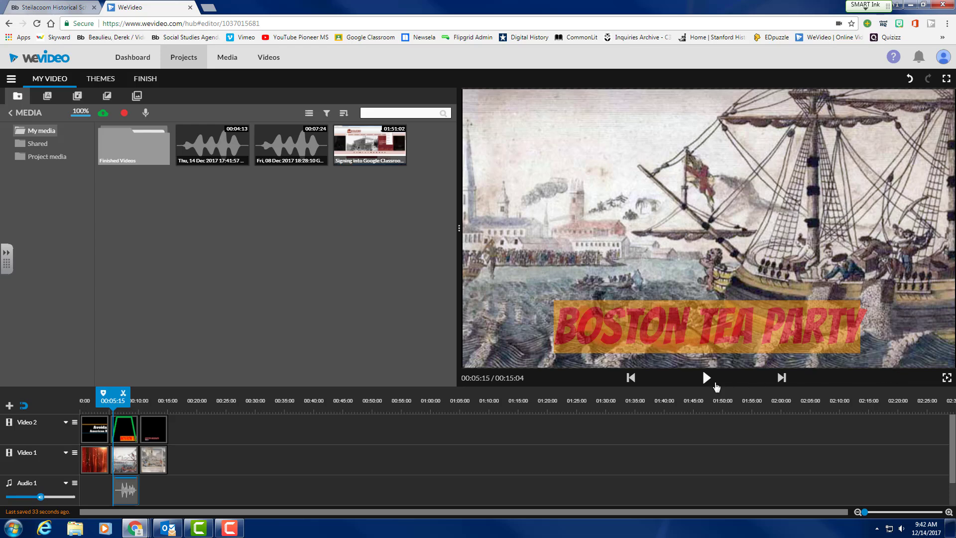
{"action": "left_click", "coordinate": [705, 380]}
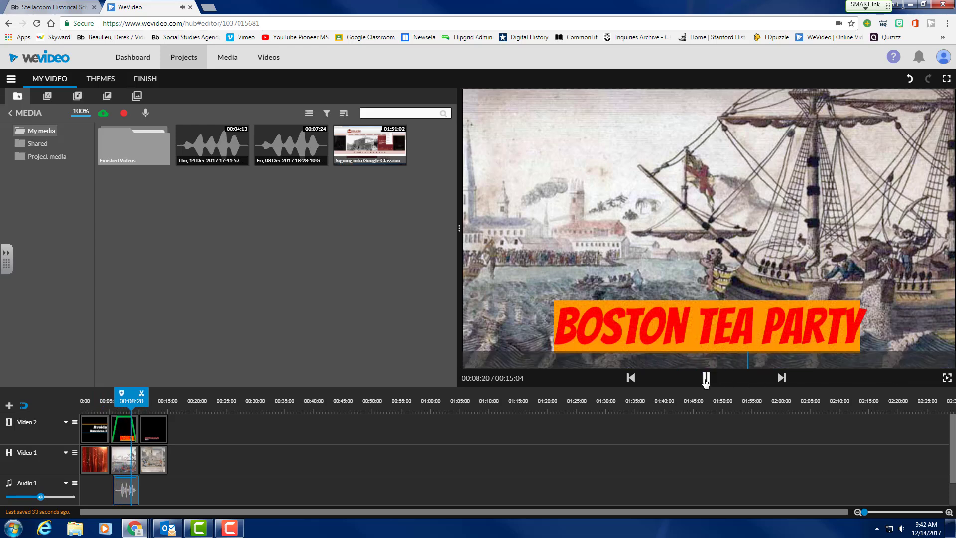
{"action": "left_click", "coordinate": [705, 380]}
{"action": "left_click_drag", "start_coordinate": [135, 400], "coordinate": [107, 401]}
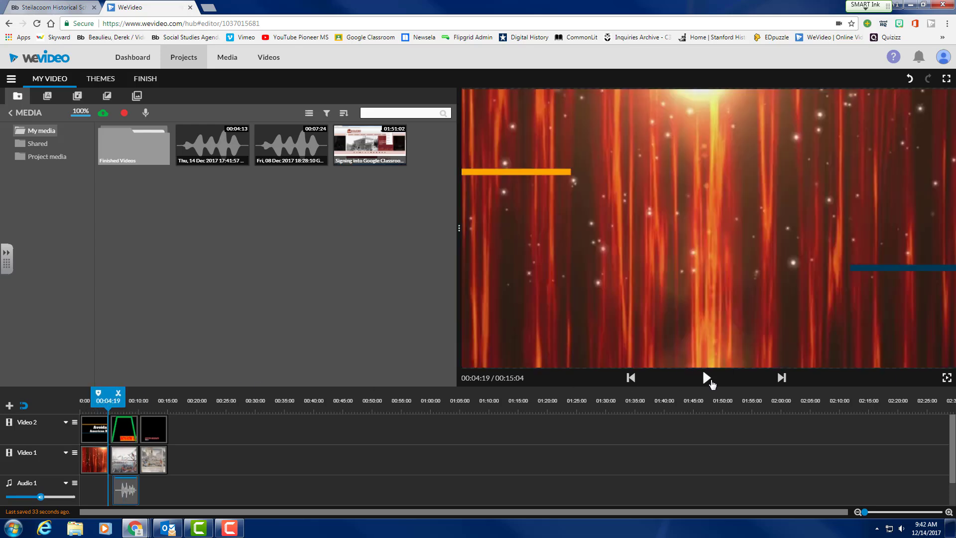
{"action": "left_click", "coordinate": [706, 378]}
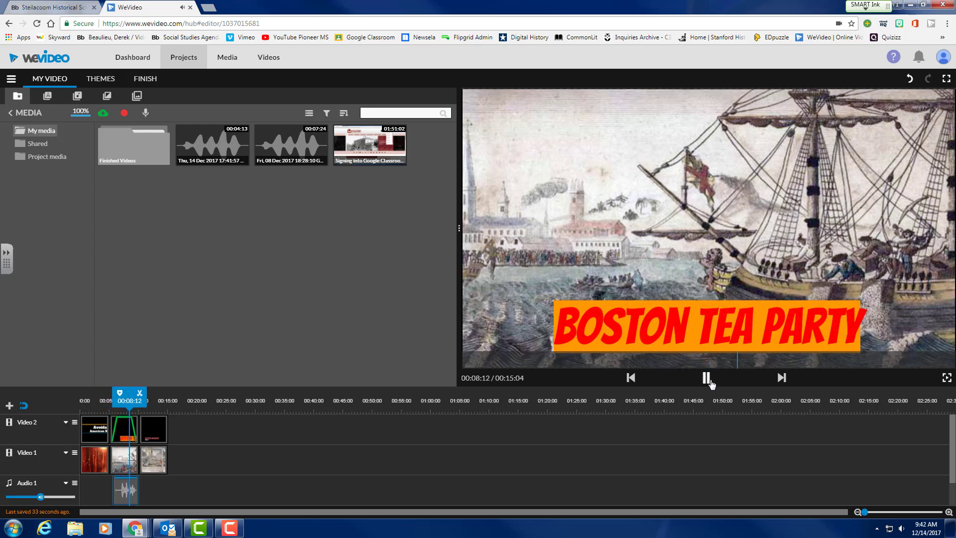
{"action": "left_click", "coordinate": [706, 378]}
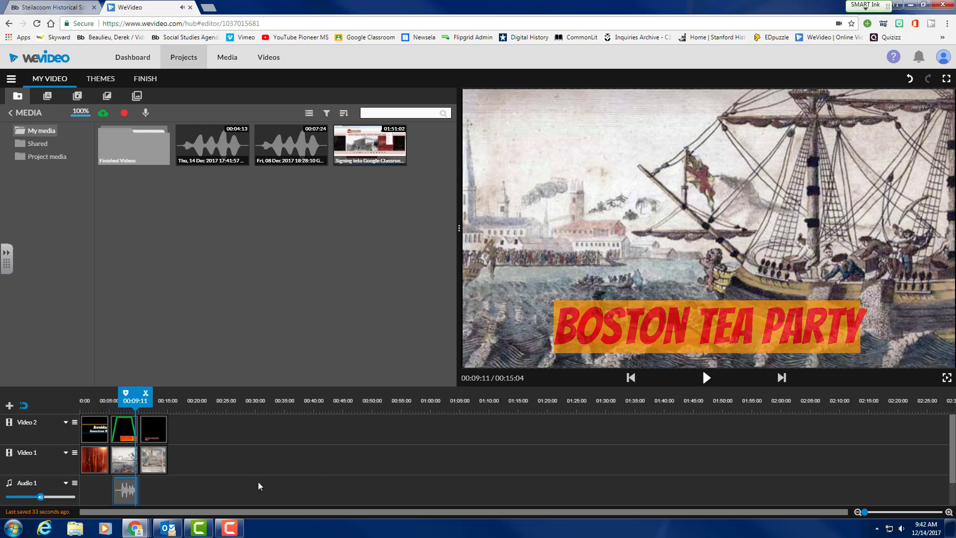
Delete the duplicate on Voiceover 1, move the Tea Party voiceover onto that track, and replay it.
{"action": "scroll", "coordinate": [259, 483], "scroll_direction": "down", "scroll_amount": 1}
{"action": "left_click", "coordinate": [120, 490]}
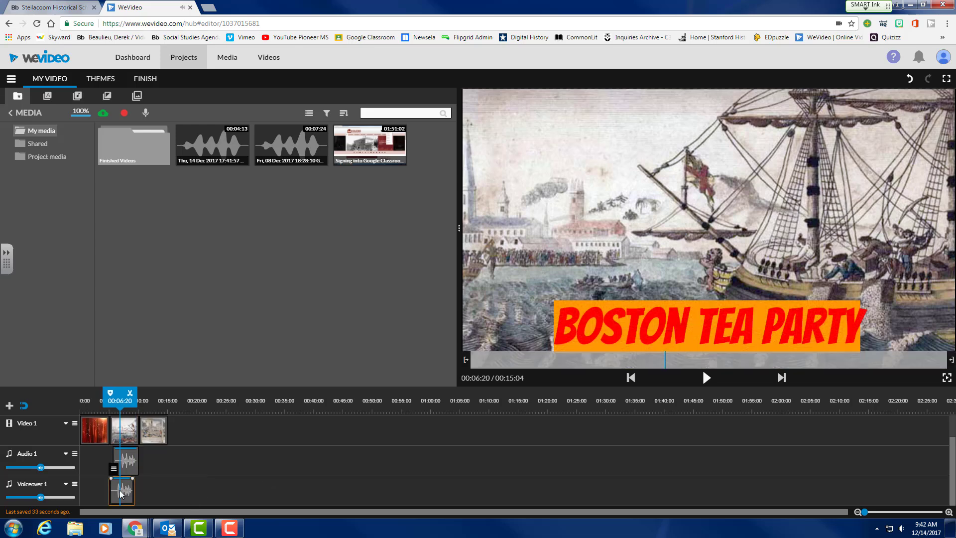
{"action": "key", "text": "Delete"}
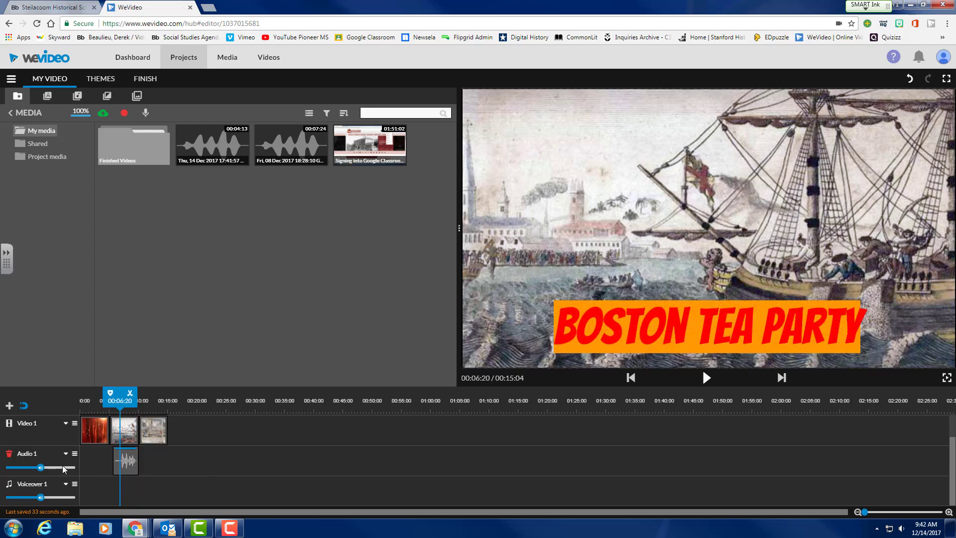
{"action": "left_click_drag", "start_coordinate": [120, 454], "coordinate": [128, 486]}
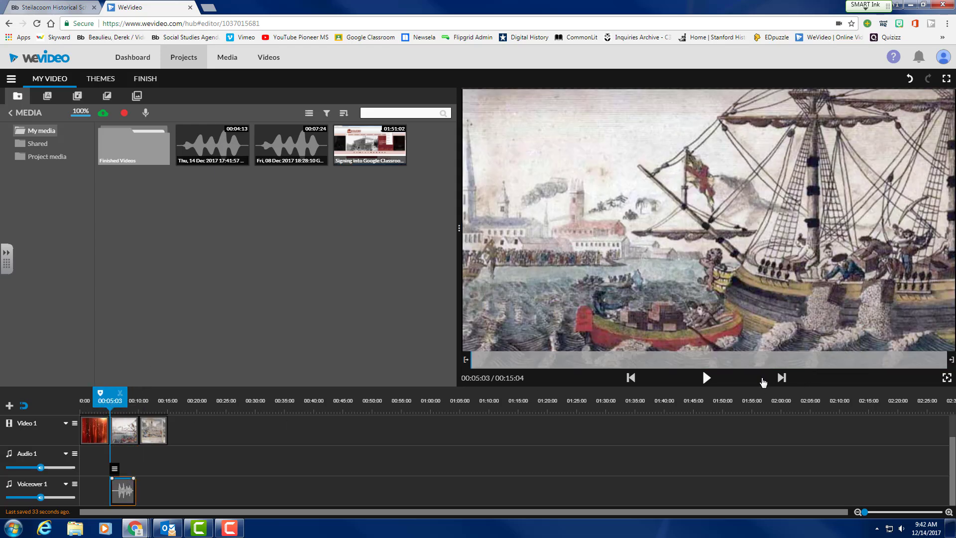
{"action": "left_click", "coordinate": [706, 378]}
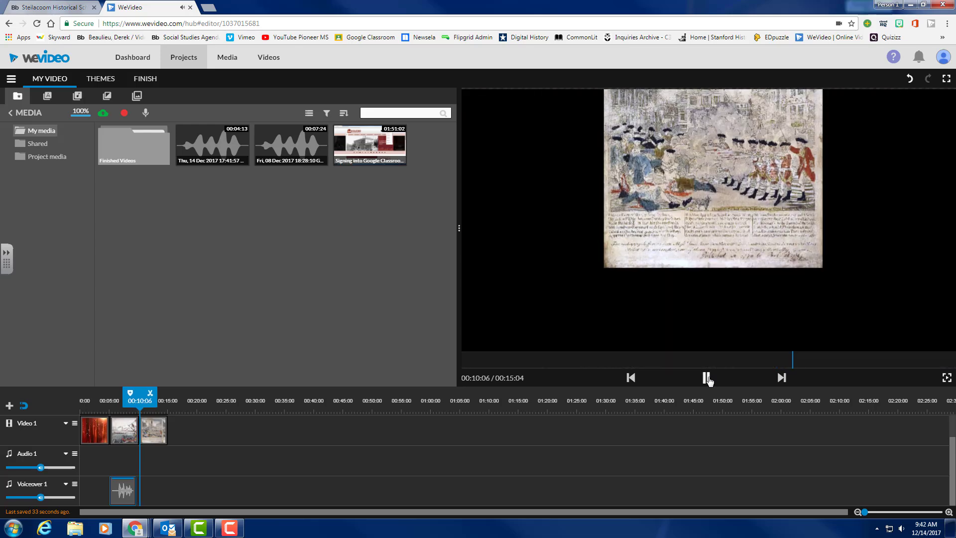
{"action": "left_click", "coordinate": [706, 377]}
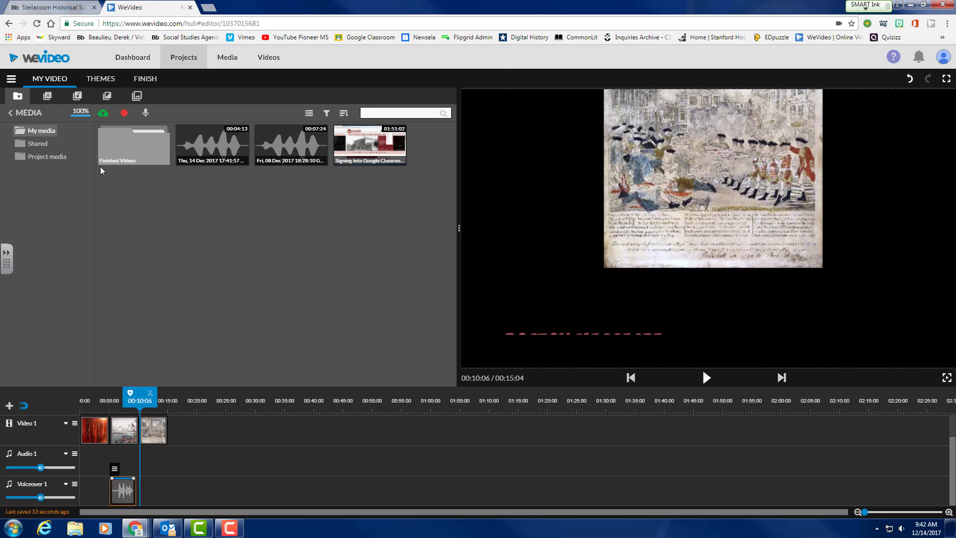
Record a Boston Massacre voiceover with preview while recording on, and save it to the project.
{"action": "left_click", "coordinate": [147, 113]}
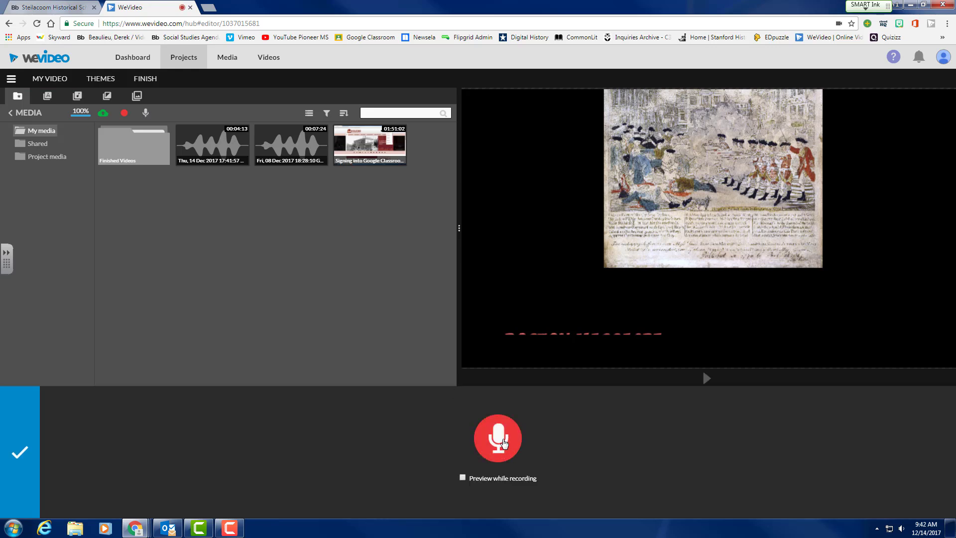
{"action": "left_click", "coordinate": [462, 477]}
{"action": "left_click", "coordinate": [497, 438]}
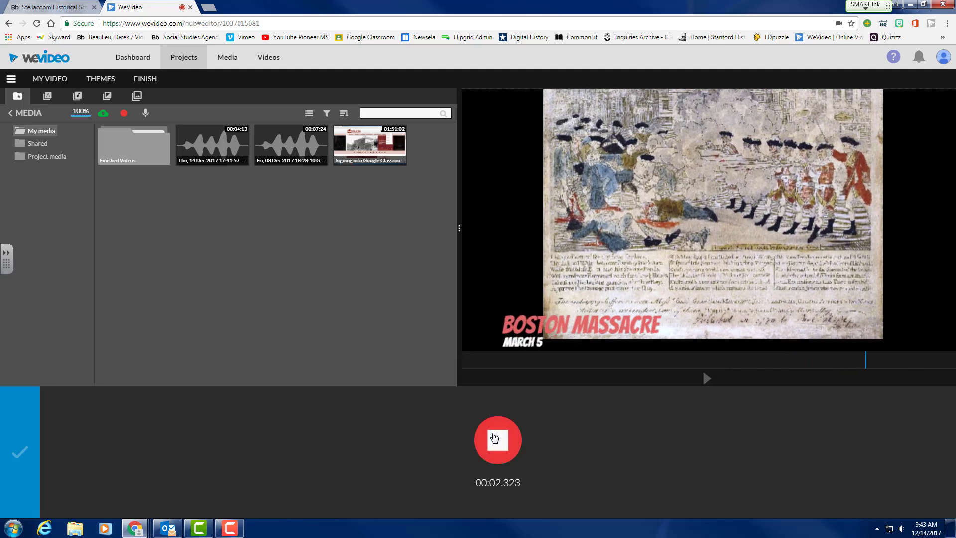
{"action": "left_click", "coordinate": [494, 438]}
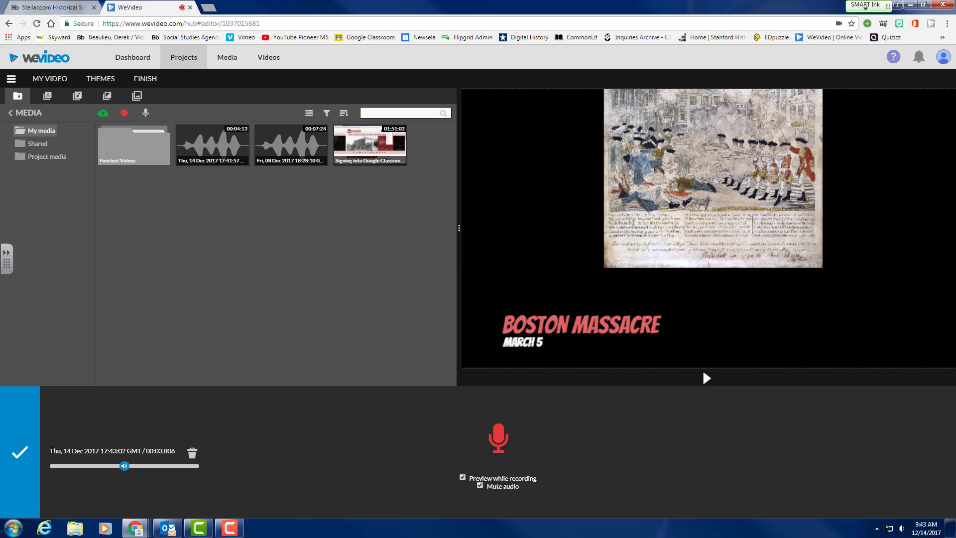
{"action": "left_click", "coordinate": [21, 453]}
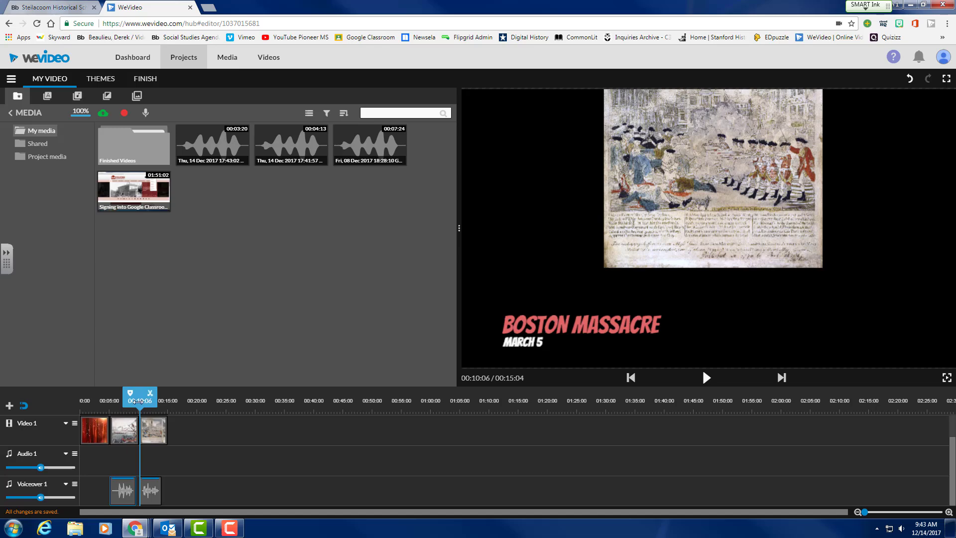
Play back the Boston Massacre section, then rewind to the start of the video.
{"action": "left_click", "coordinate": [707, 379]}
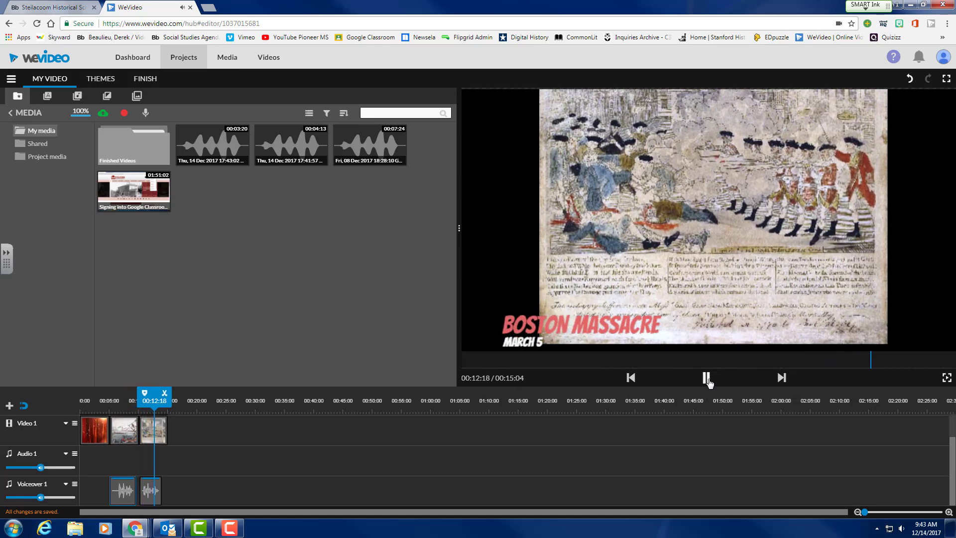
{"action": "left_click", "coordinate": [707, 378]}
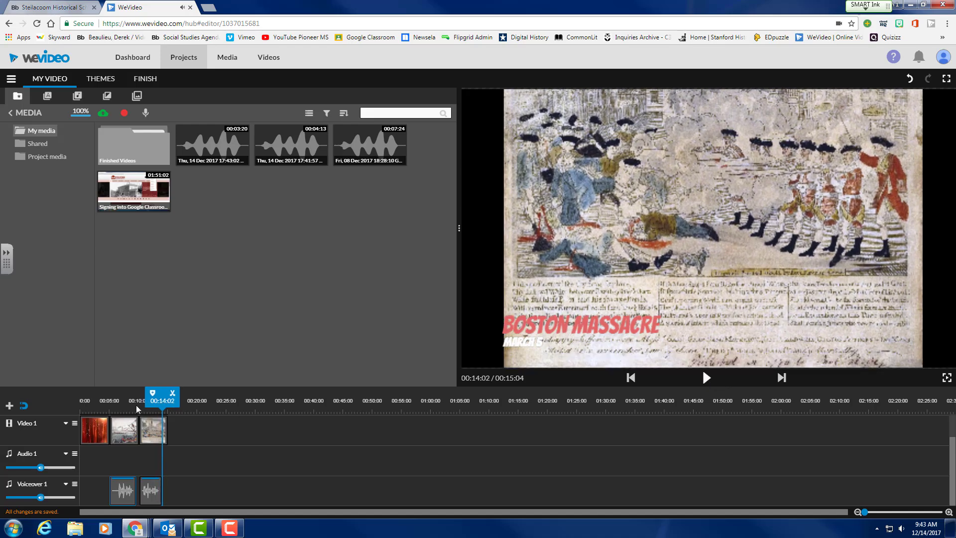
{"action": "left_click_drag", "start_coordinate": [162, 400], "coordinate": [55, 409]}
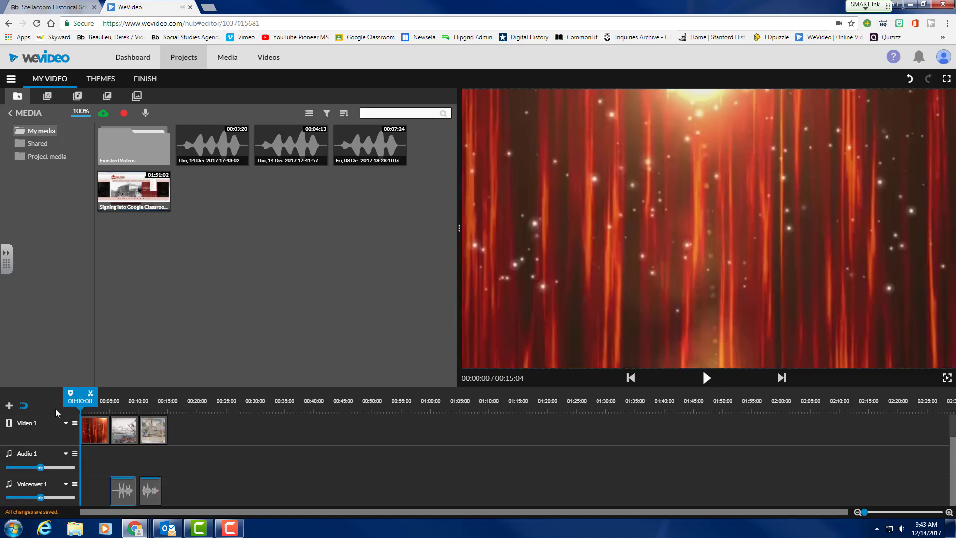
{"action": "scroll", "coordinate": [196, 498], "scroll_direction": "up", "scroll_amount": 2}
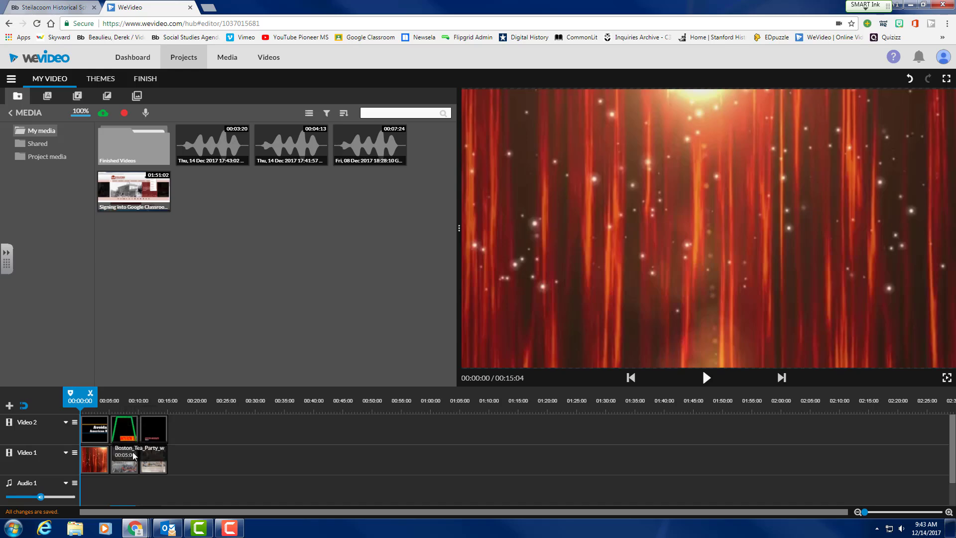
{"action": "scroll", "coordinate": [133, 455], "scroll_direction": "down", "scroll_amount": 2}
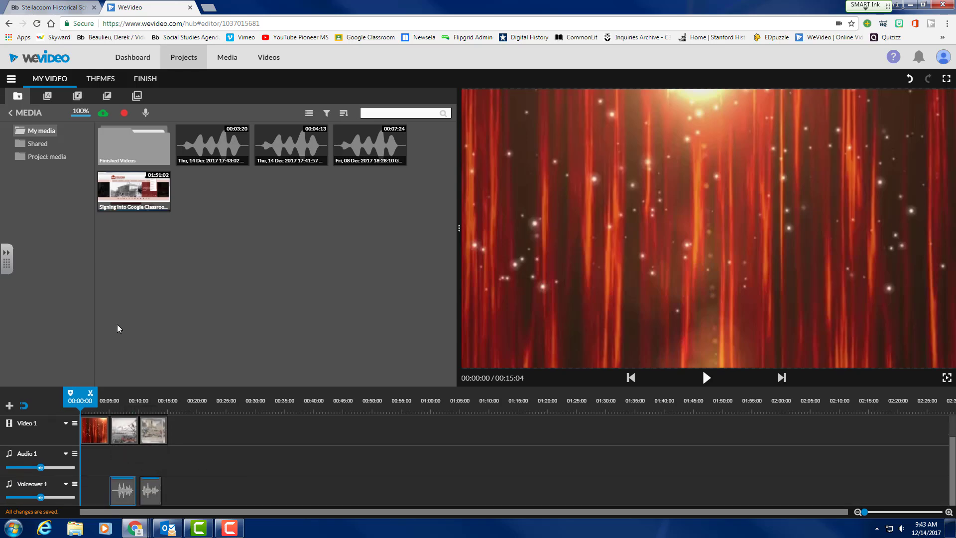
Audition several Free music tracks and drag Inspiration - Mega Music onto the timeline.
{"action": "left_click", "coordinate": [77, 97]}
{"action": "left_click", "coordinate": [140, 155]}
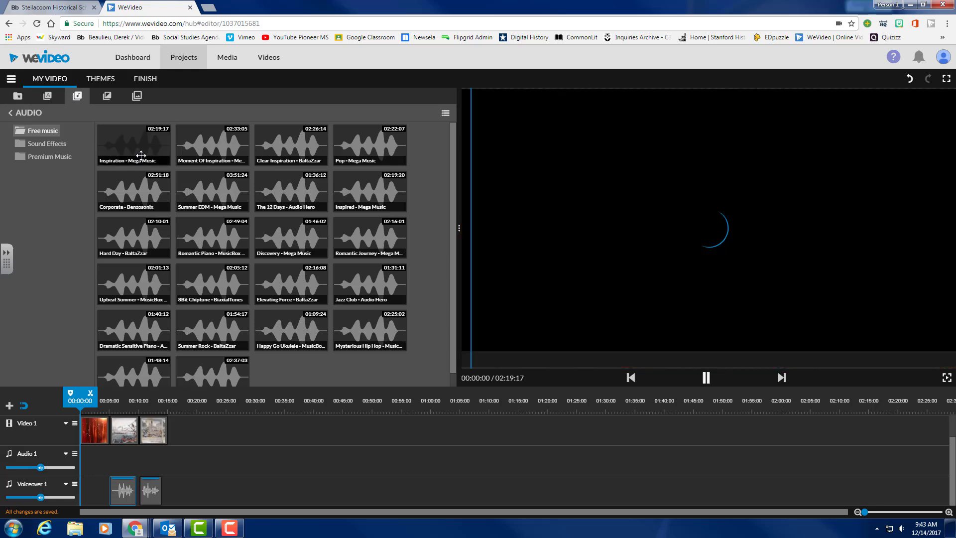
{"action": "left_click", "coordinate": [211, 147]}
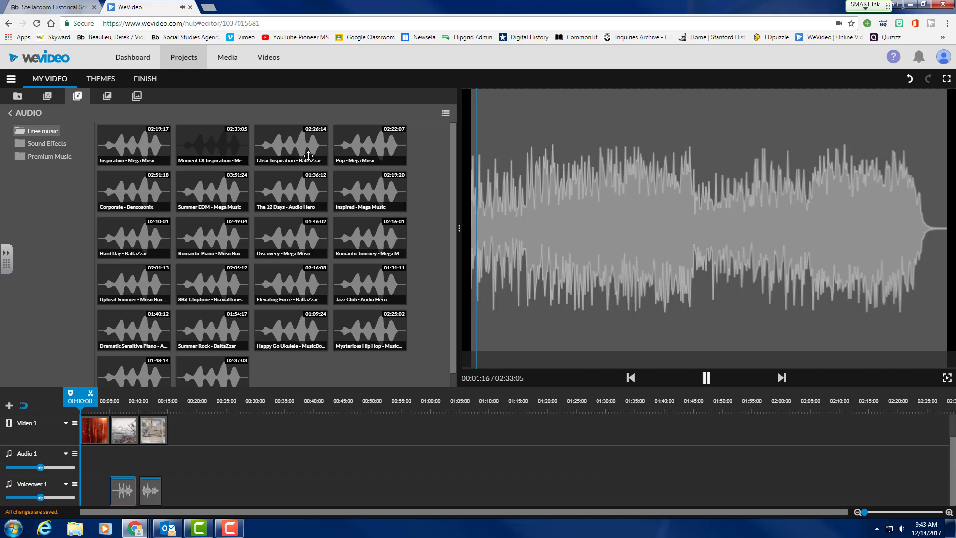
{"action": "left_click", "coordinate": [294, 149]}
{"action": "left_click", "coordinate": [378, 148]}
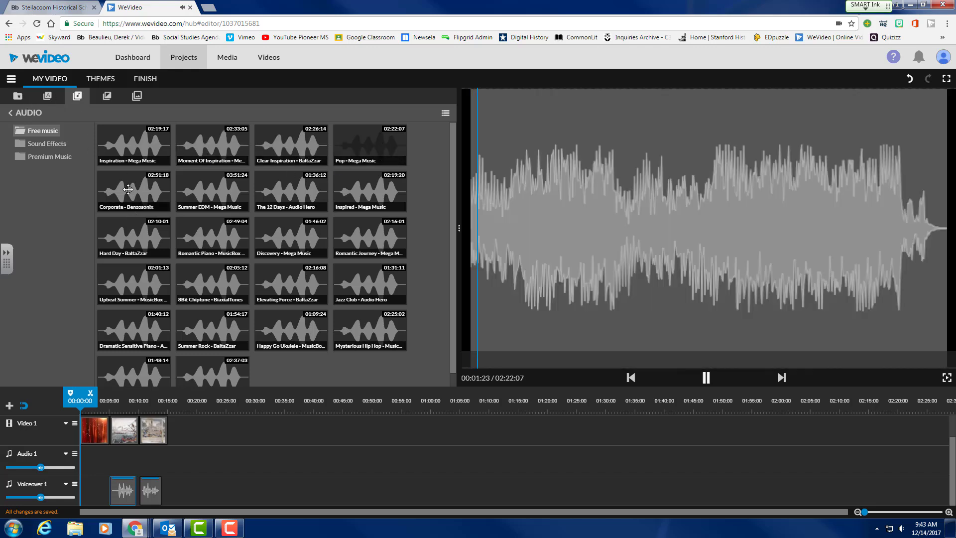
{"action": "left_click", "coordinate": [137, 143]}
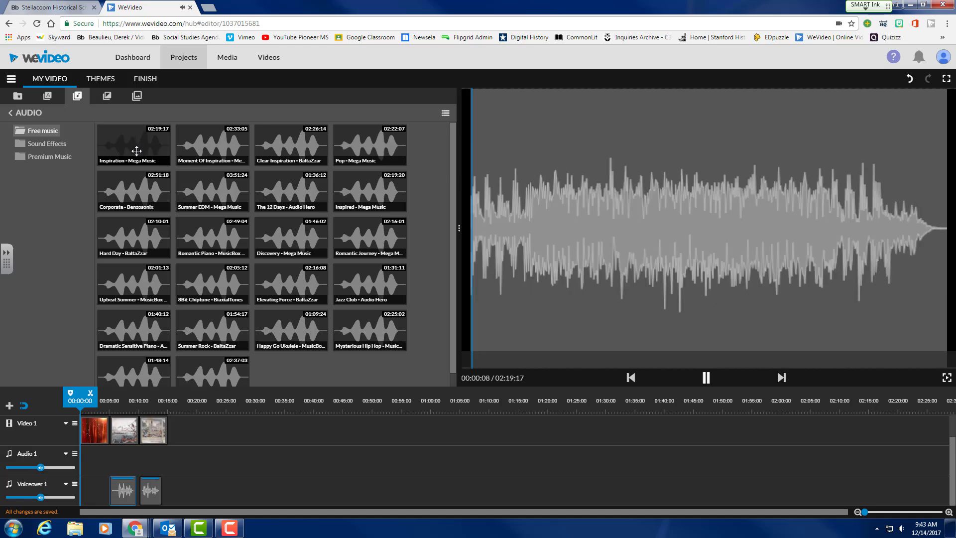
{"action": "left_click", "coordinate": [706, 377]}
{"action": "left_click_drag", "start_coordinate": [139, 149], "coordinate": [91, 491]}
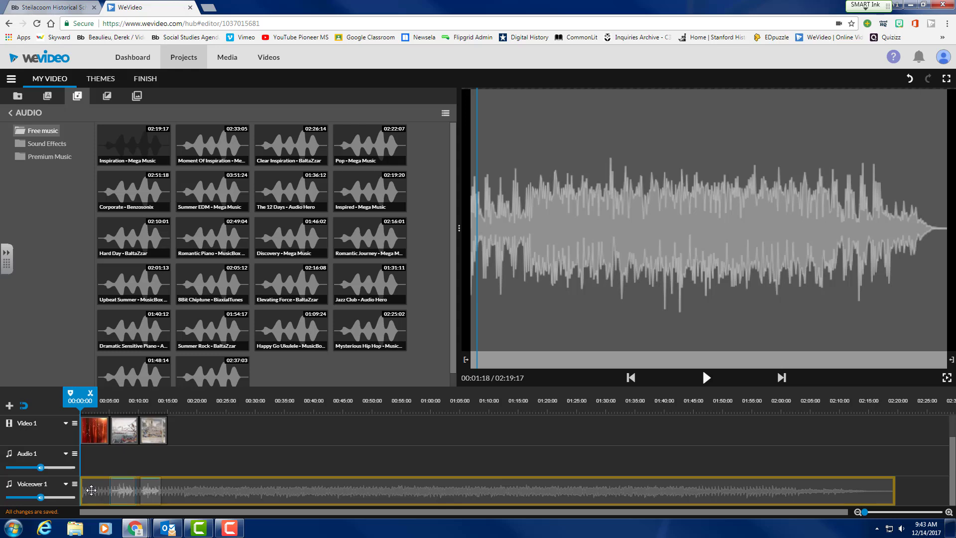
Trim the Inspiration music to fit on Audio 1 and extend it to 00:15:03.
{"action": "left_click_drag", "start_coordinate": [91, 490], "coordinate": [92, 491]}
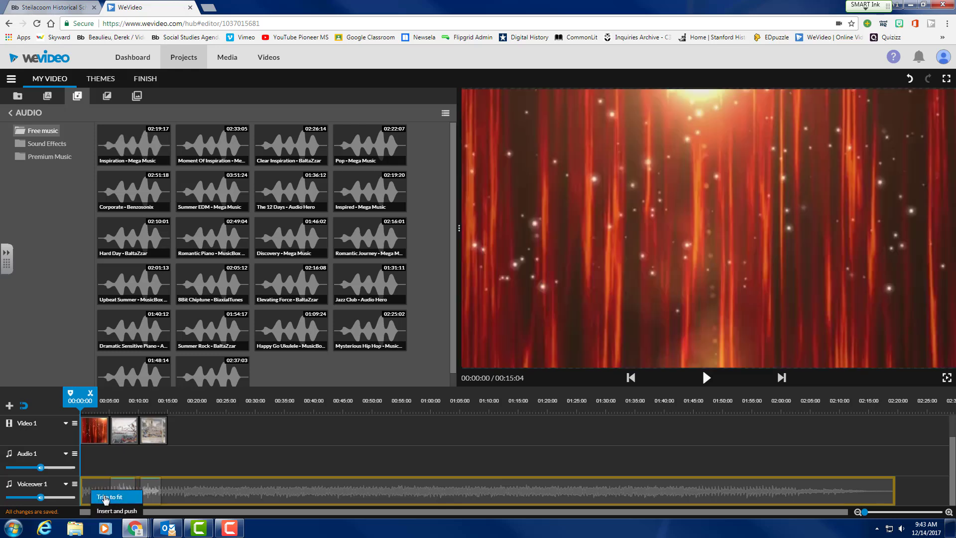
{"action": "left_click", "coordinate": [105, 497]}
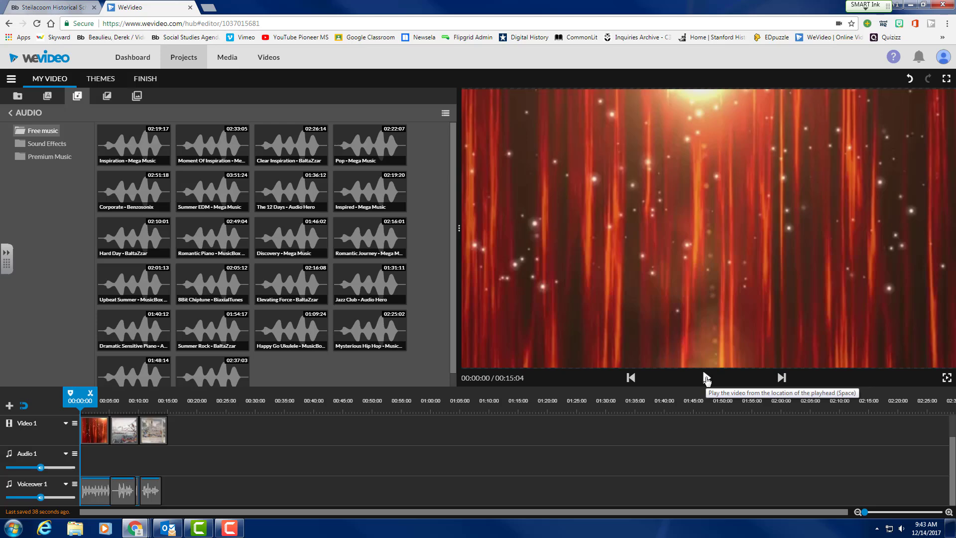
{"action": "left_click_drag", "start_coordinate": [98, 498], "coordinate": [93, 467]}
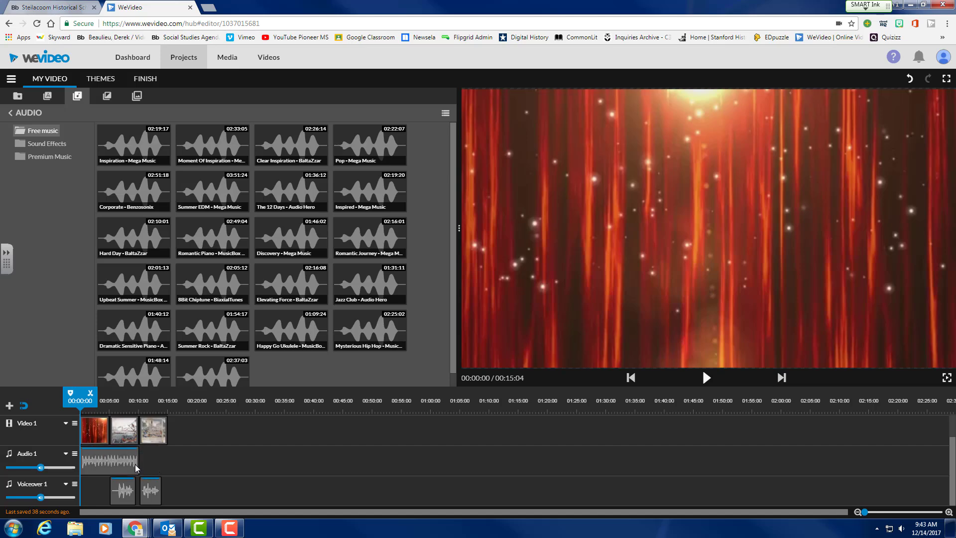
{"action": "left_click", "coordinate": [133, 464]}
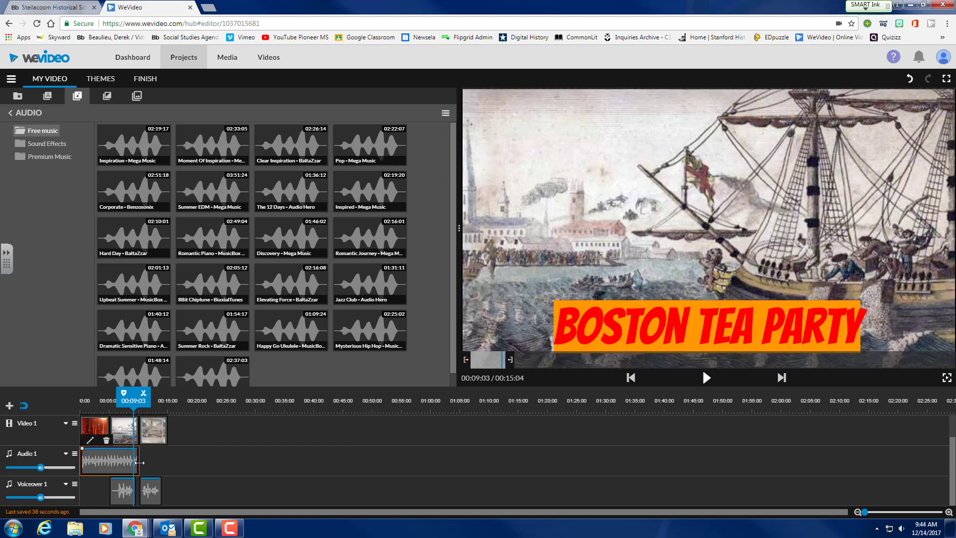
{"action": "left_click_drag", "start_coordinate": [139, 463], "coordinate": [165, 467]}
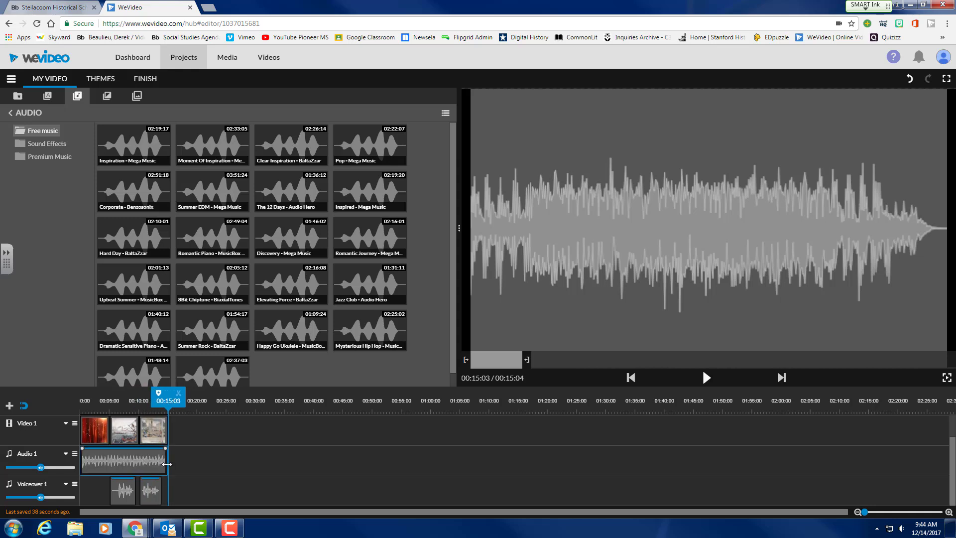
Play the project from the start to check the background music.
{"action": "left_click_drag", "start_coordinate": [170, 402], "coordinate": [40, 426]}
{"action": "left_click", "coordinate": [703, 381]}
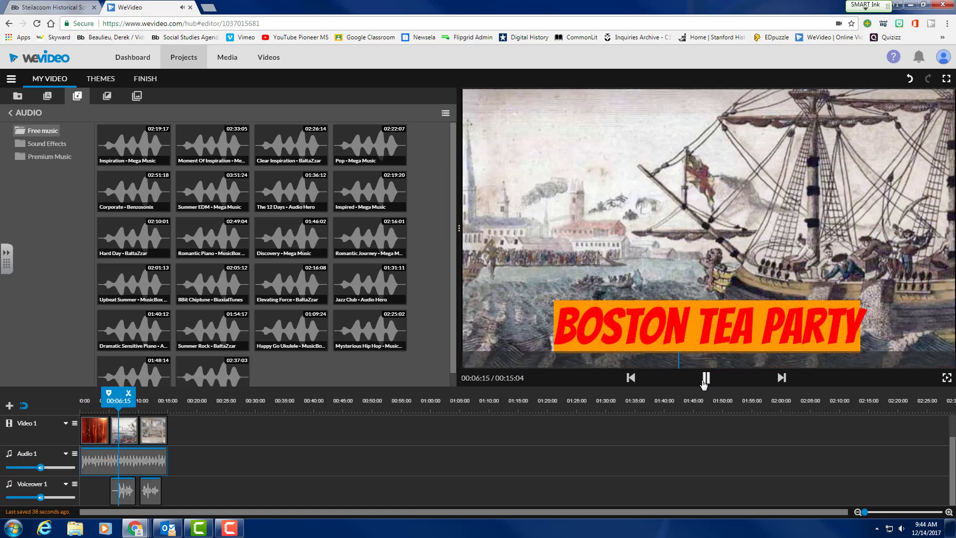
{"action": "left_click", "coordinate": [705, 379]}
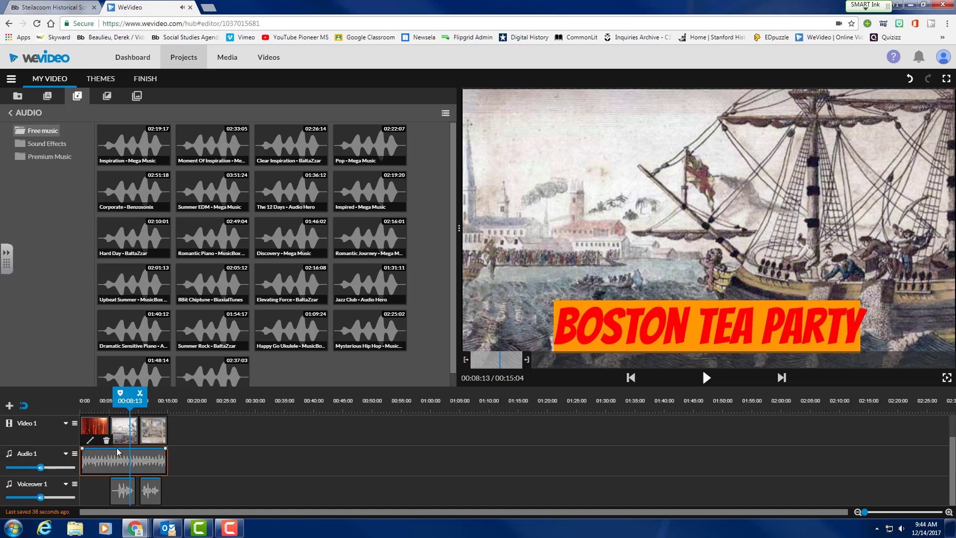
Add volume keyframes to the music, lowering its end to about 66%.
{"action": "left_click", "coordinate": [74, 454]}
{"action": "left_click", "coordinate": [217, 453]}
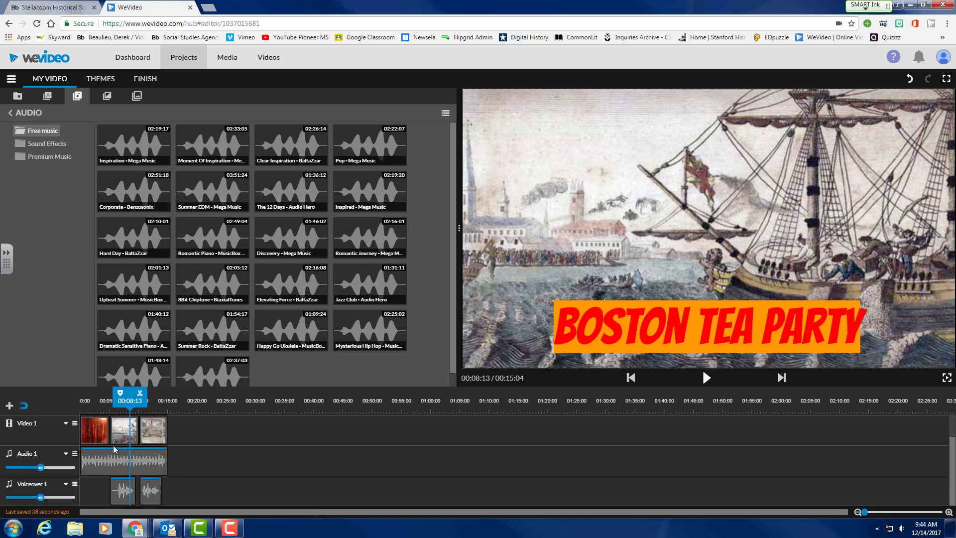
{"action": "left_click", "coordinate": [98, 452]}
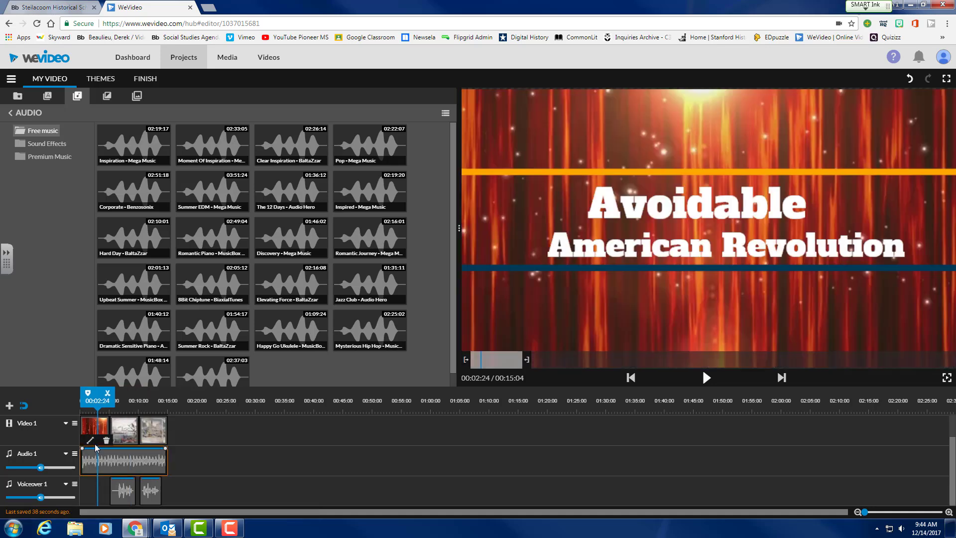
{"action": "left_click", "coordinate": [95, 449]}
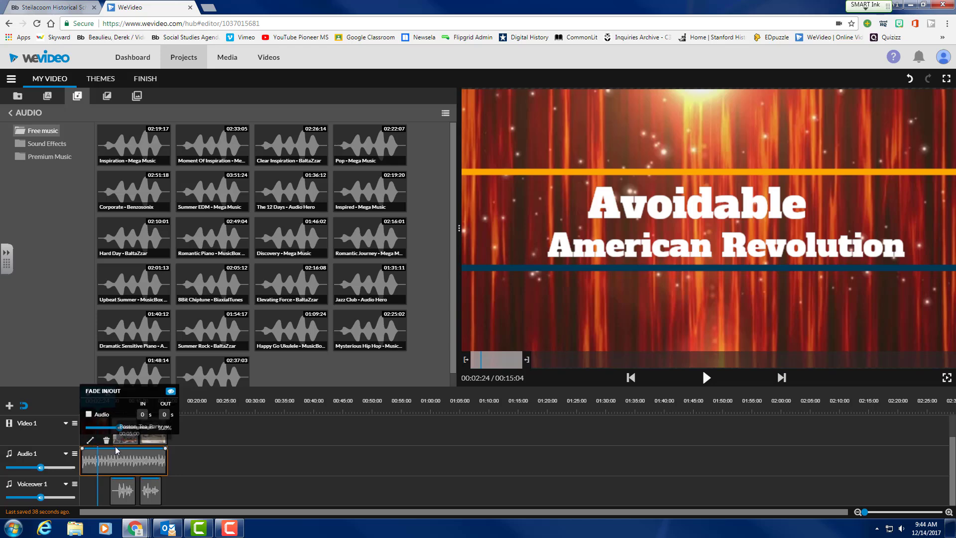
{"action": "mouse_move", "coordinate": [117, 451]}
{"action": "left_mouse_down"}
{"action": "mouse_move", "coordinate": [100, 460]}
{"action": "mouse_move", "coordinate": [111, 457]}
{"action": "left_mouse_up"}
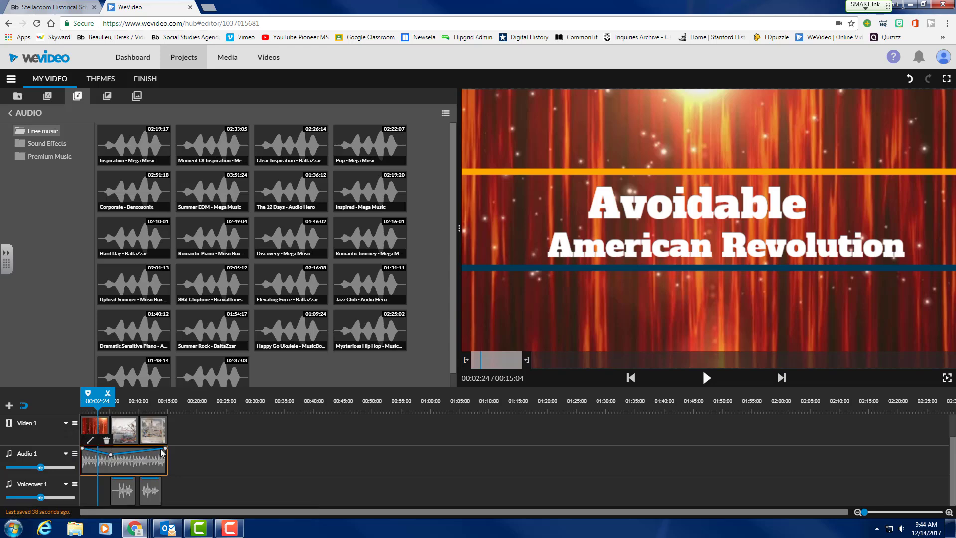
{"action": "left_click_drag", "start_coordinate": [164, 449], "coordinate": [162, 454]}
Add a mid-clip volume point near 74% and return the playhead to the start.
{"action": "left_click", "coordinate": [137, 456]}
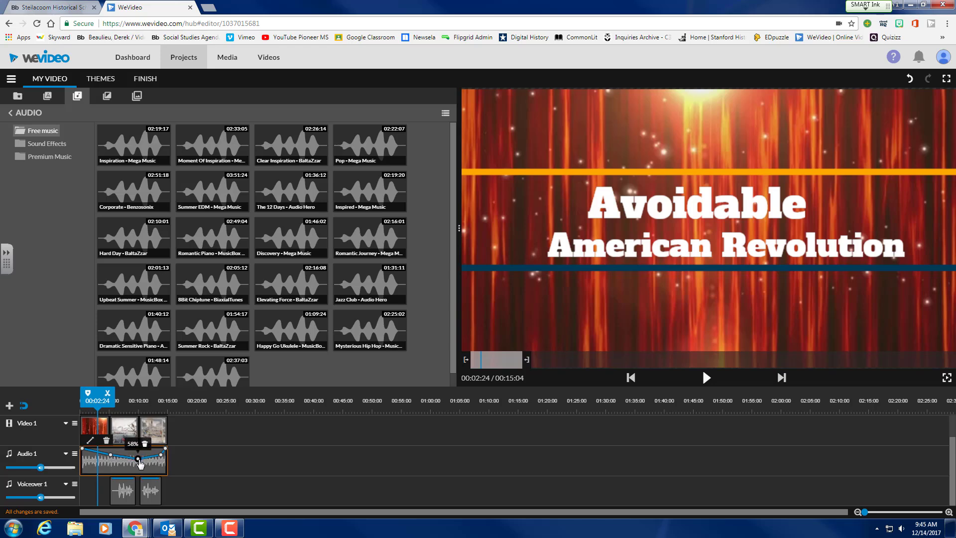
{"action": "left_click_drag", "start_coordinate": [138, 459], "coordinate": [139, 459]}
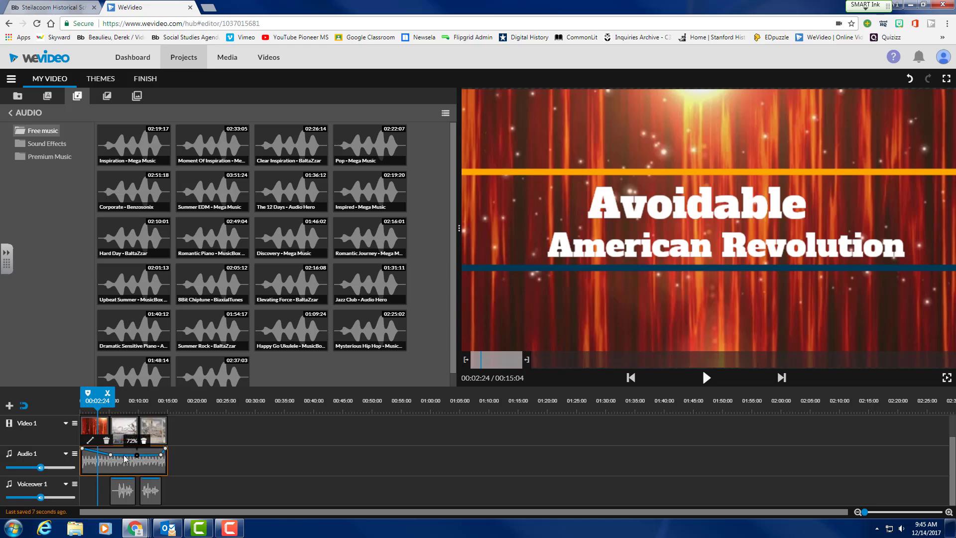
{"action": "mouse_move", "coordinate": [113, 458]}
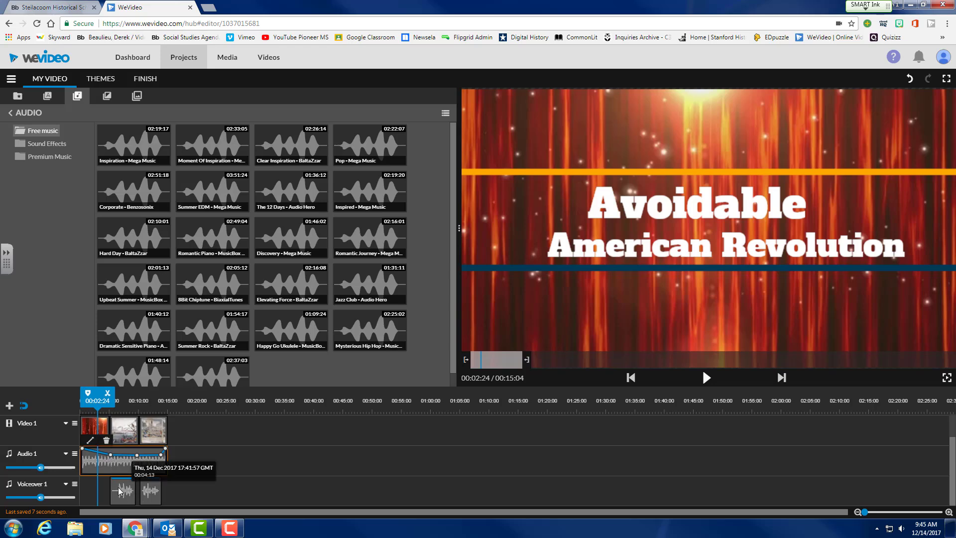
{"action": "mouse_move", "coordinate": [163, 456]}
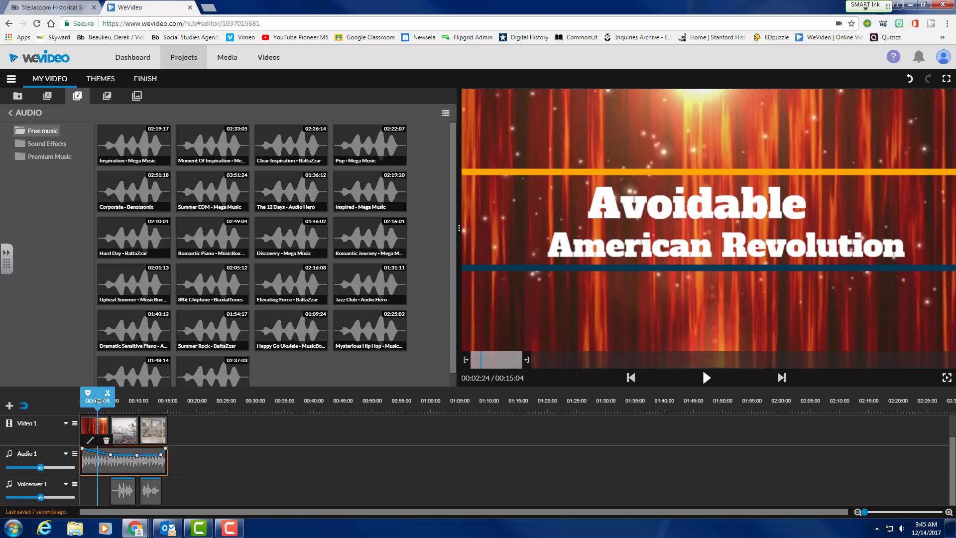
{"action": "left_click_drag", "start_coordinate": [98, 400], "coordinate": [60, 400]}
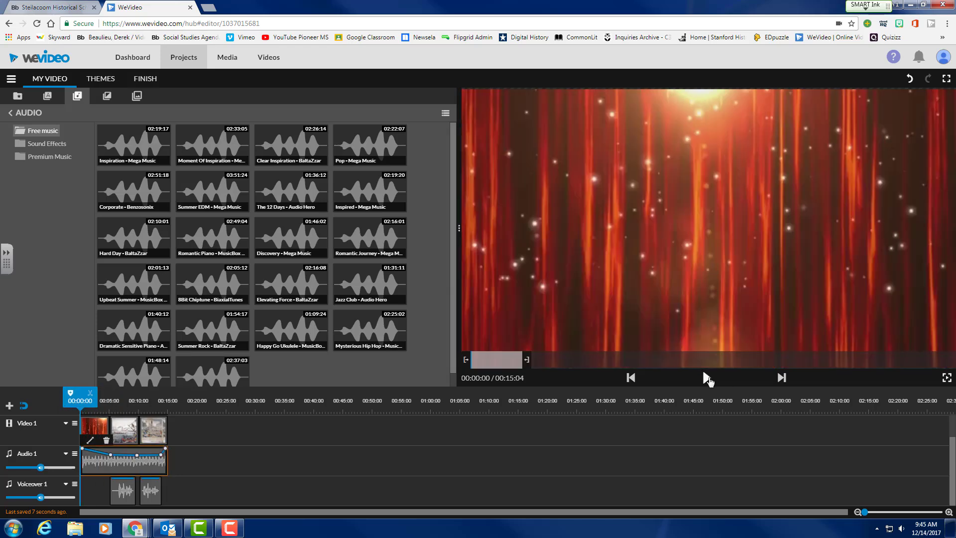
{"action": "left_click", "coordinate": [707, 378]}
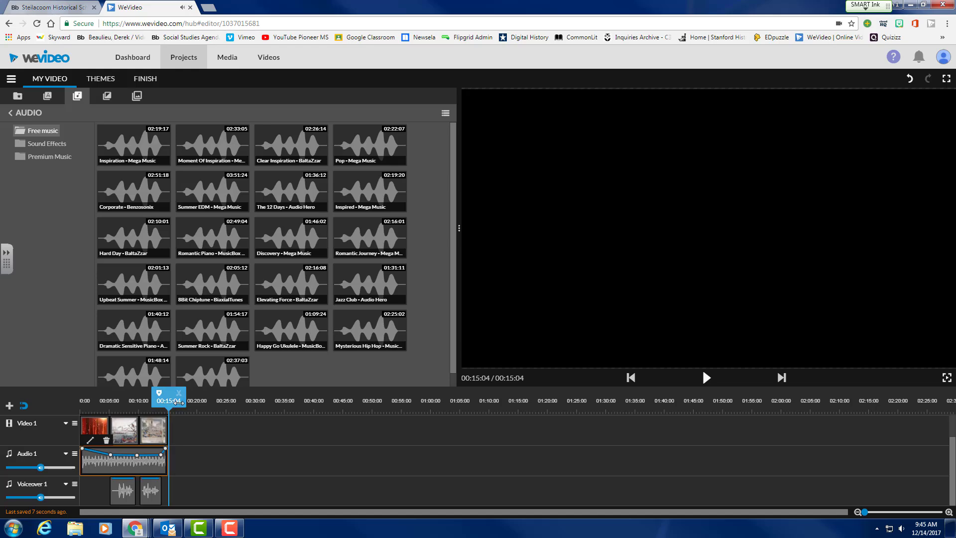
{"action": "left_click_drag", "start_coordinate": [158, 401], "coordinate": [72, 412]}
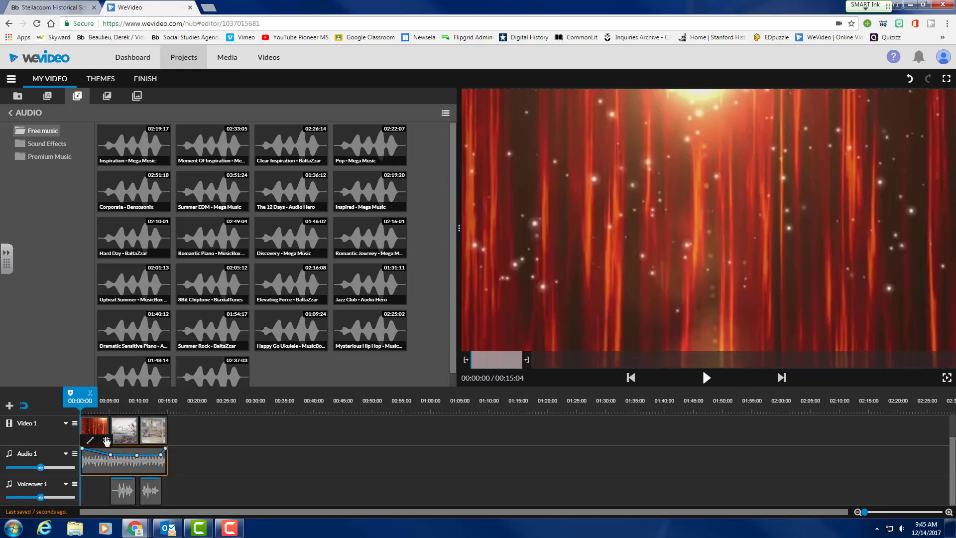
Try a Cross fade transition between the two images and preview it.
{"action": "left_click", "coordinate": [107, 98]}
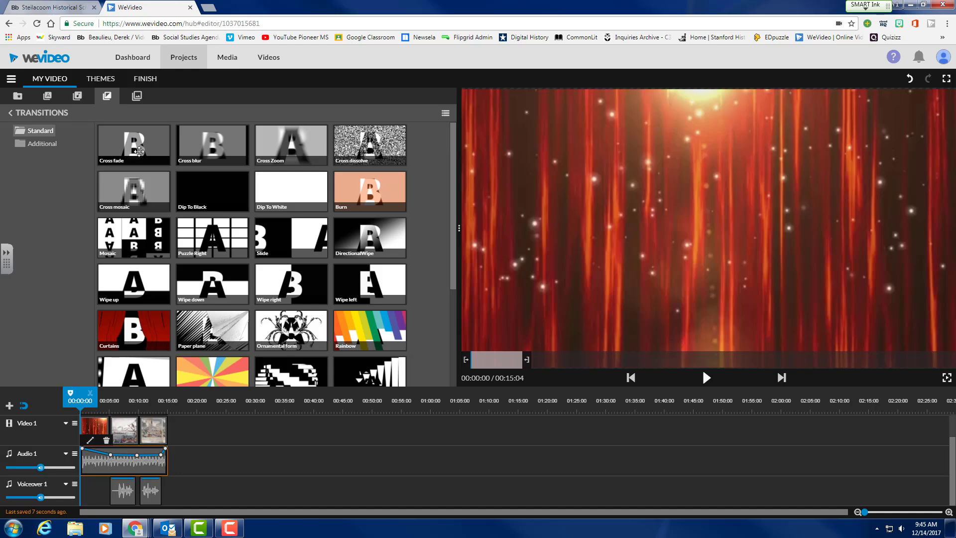
{"action": "mouse_move", "coordinate": [136, 144]}
{"action": "left_mouse_down"}
{"action": "mouse_move", "coordinate": [112, 339]}
{"action": "mouse_move", "coordinate": [146, 433]}
{"action": "left_mouse_up"}
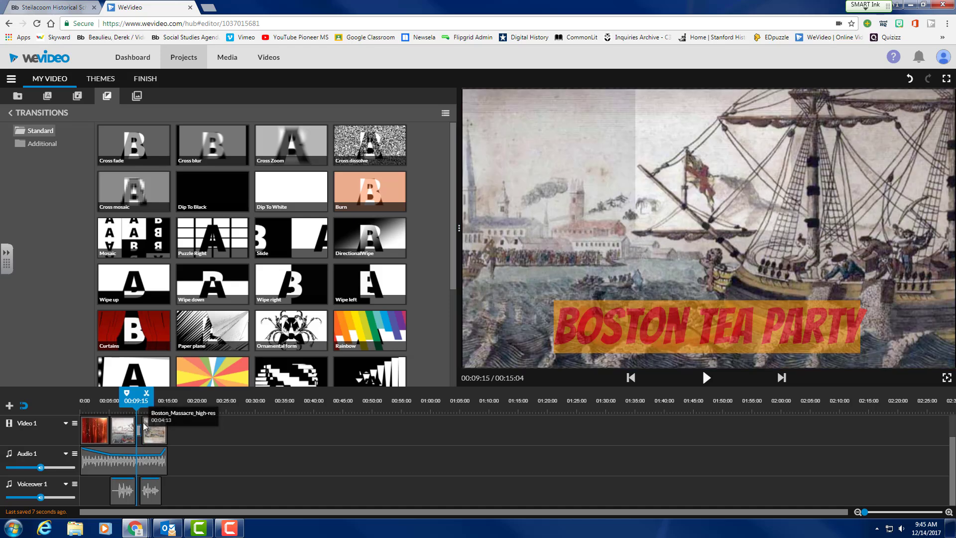
{"action": "left_click_drag", "start_coordinate": [136, 400], "coordinate": [116, 401]}
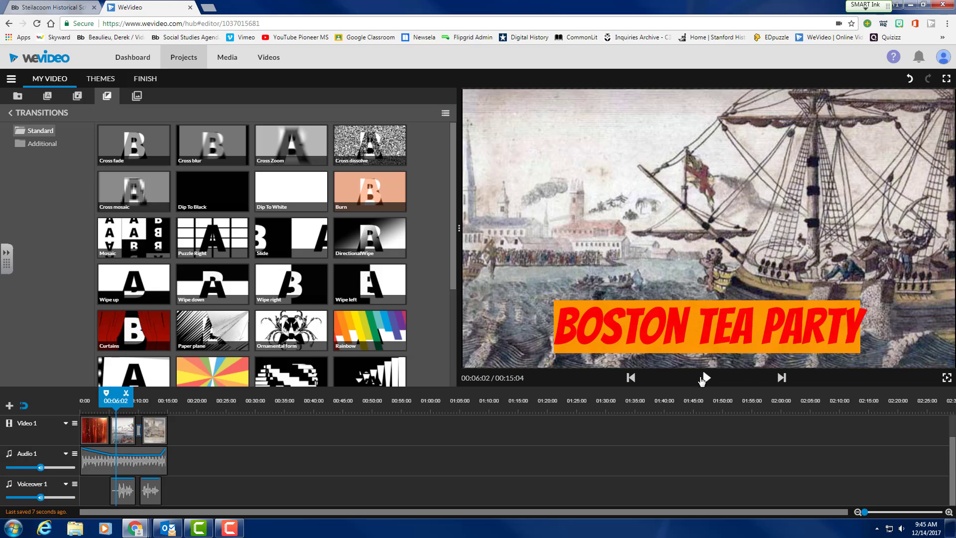
{"action": "left_click", "coordinate": [706, 378]}
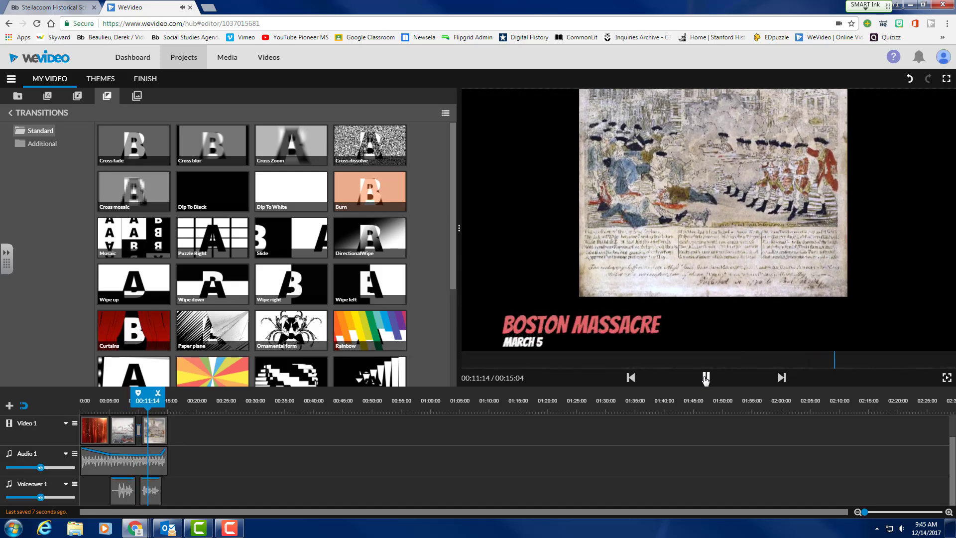
{"action": "left_click", "coordinate": [706, 378]}
Place the Mosaic transition between the Tea Party and Massacre images and preview it.
{"action": "left_click_drag", "start_coordinate": [863, 513], "coordinate": [868, 512]}
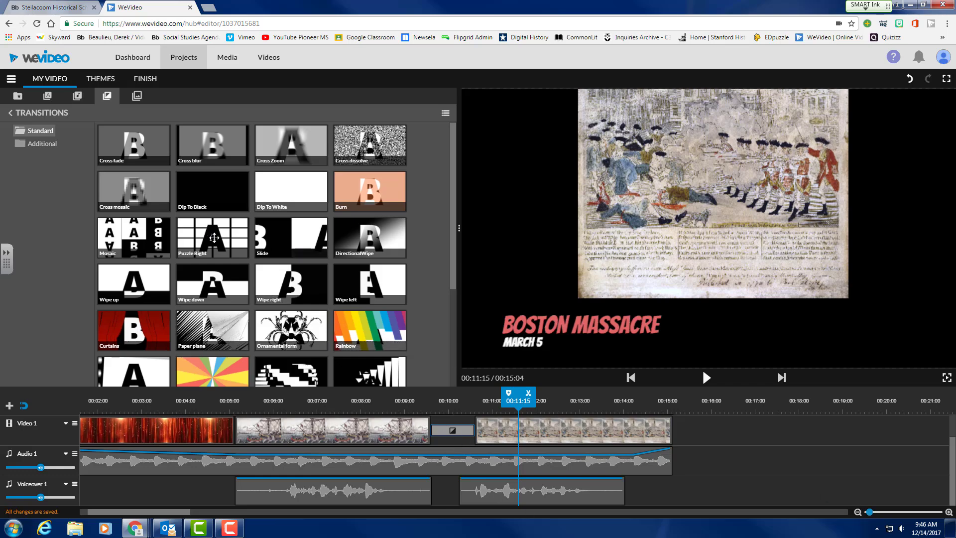
{"action": "left_click", "coordinate": [128, 235]}
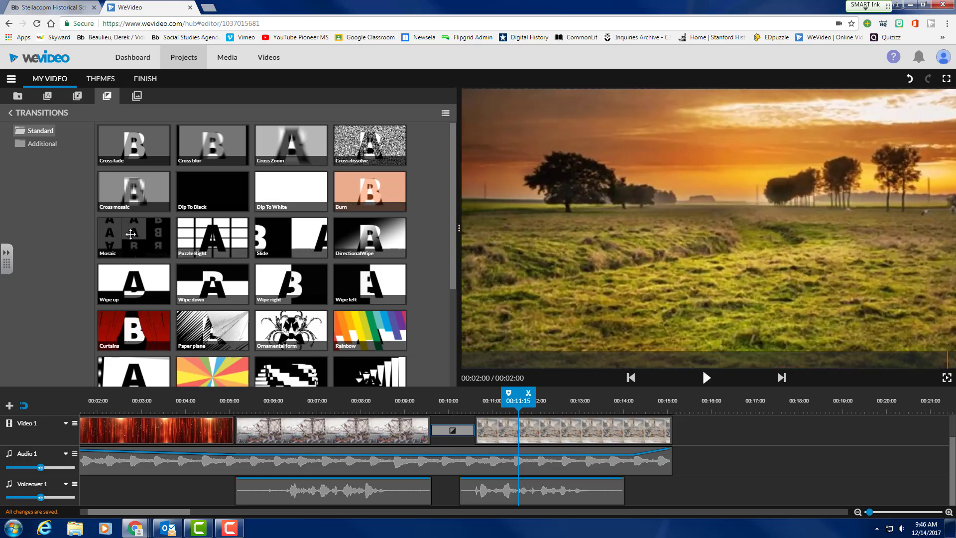
{"action": "left_click_drag", "start_coordinate": [130, 234], "coordinate": [443, 432]}
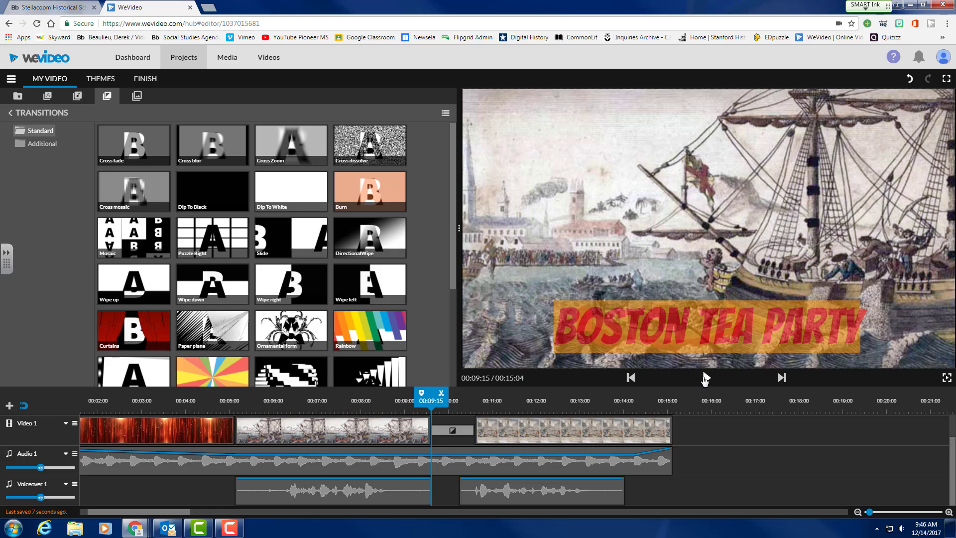
{"action": "left_click", "coordinate": [706, 377]}
{"action": "left_click", "coordinate": [706, 377]}
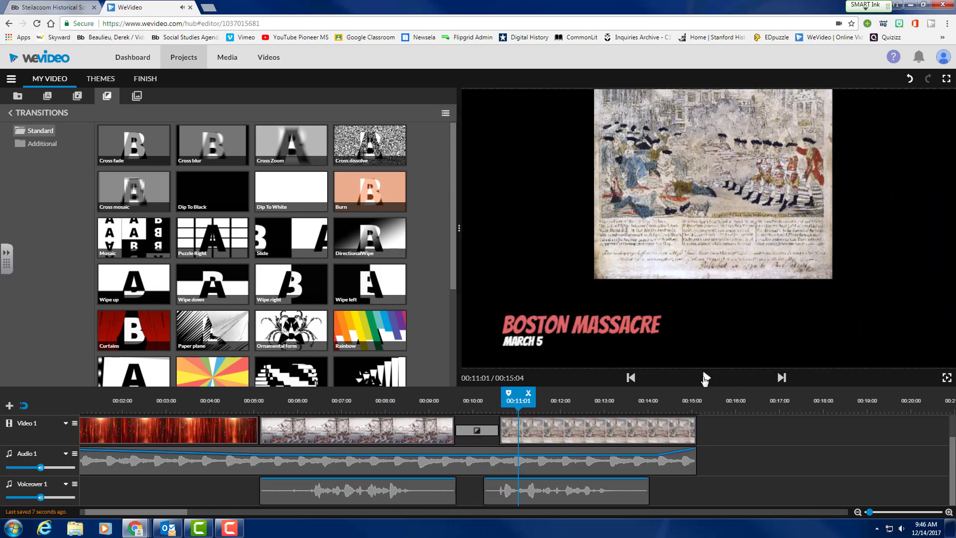
Replay the Mosaic transition, then replace it with Paper plane.
{"action": "left_click_drag", "start_coordinate": [497, 405], "coordinate": [392, 405]}
{"action": "left_click", "coordinate": [709, 377]}
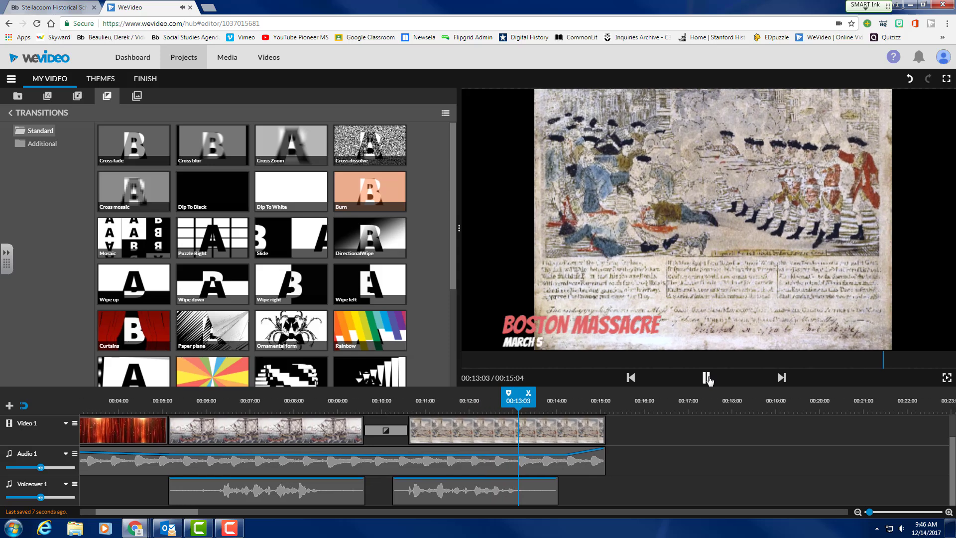
{"action": "left_click", "coordinate": [709, 380]}
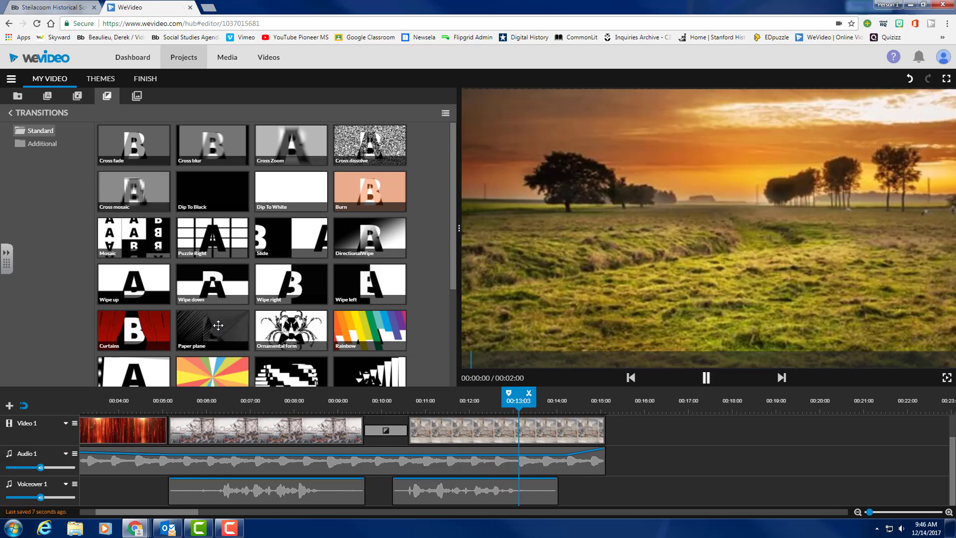
{"action": "left_click_drag", "start_coordinate": [213, 328], "coordinate": [385, 437]}
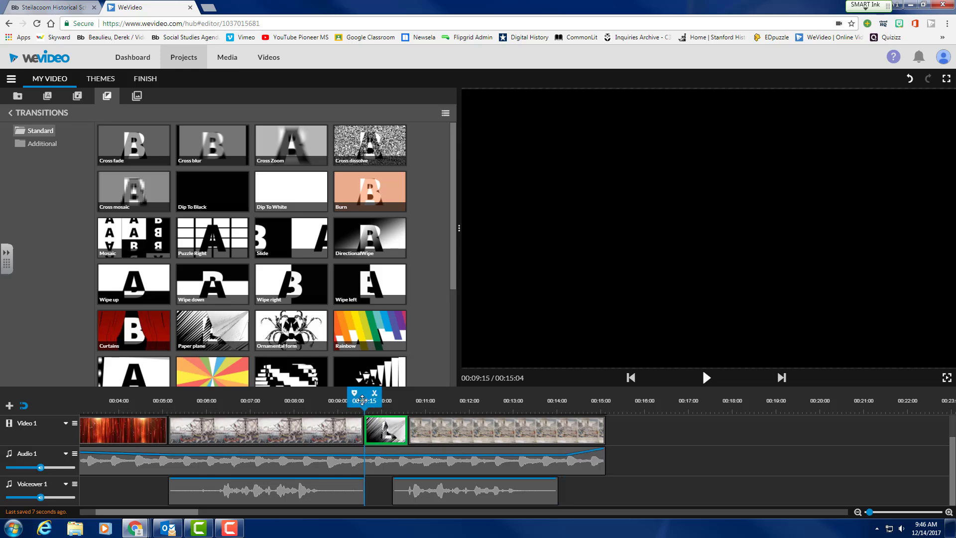
{"action": "left_click_drag", "start_coordinate": [362, 399], "coordinate": [334, 400]}
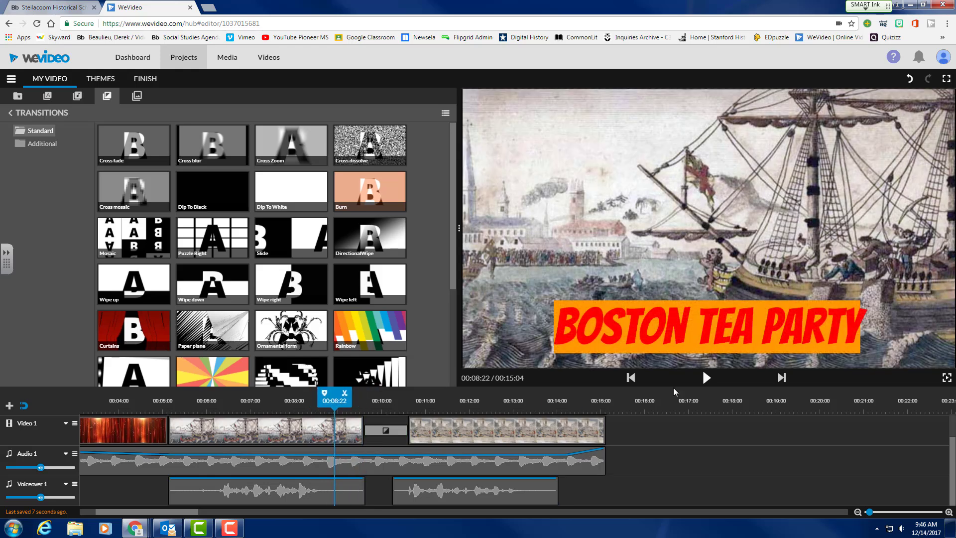
{"action": "left_click", "coordinate": [705, 379]}
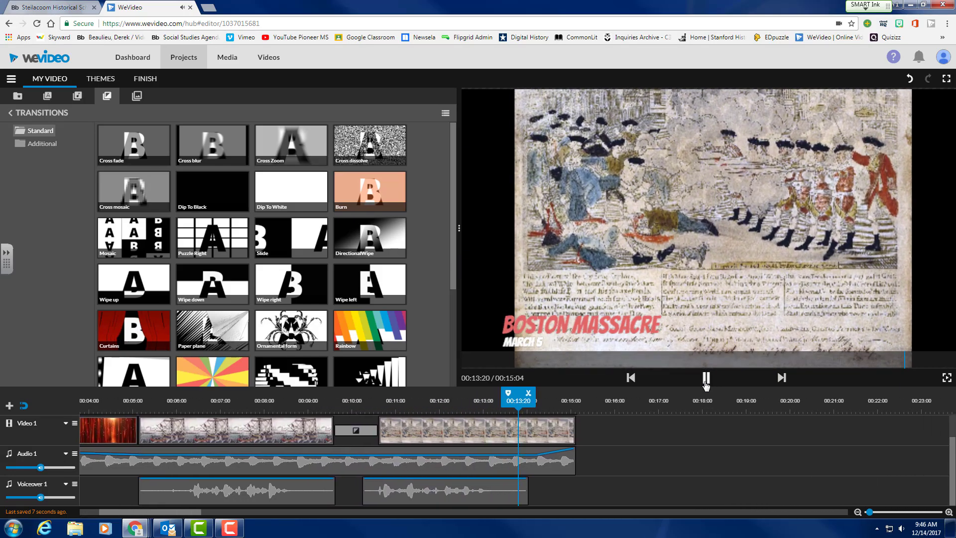
{"action": "left_click", "coordinate": [705, 382]}
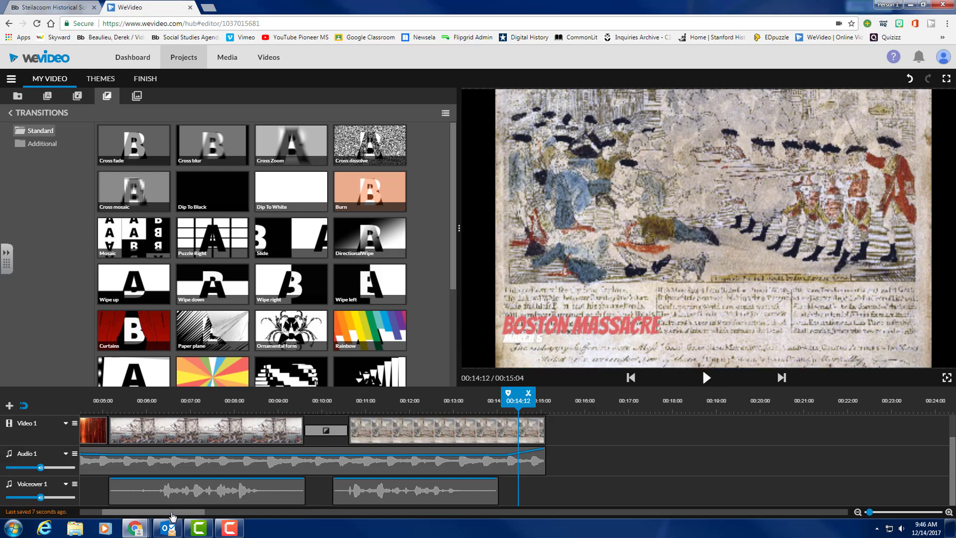
{"action": "left_click_drag", "start_coordinate": [169, 513], "coordinate": [126, 512]}
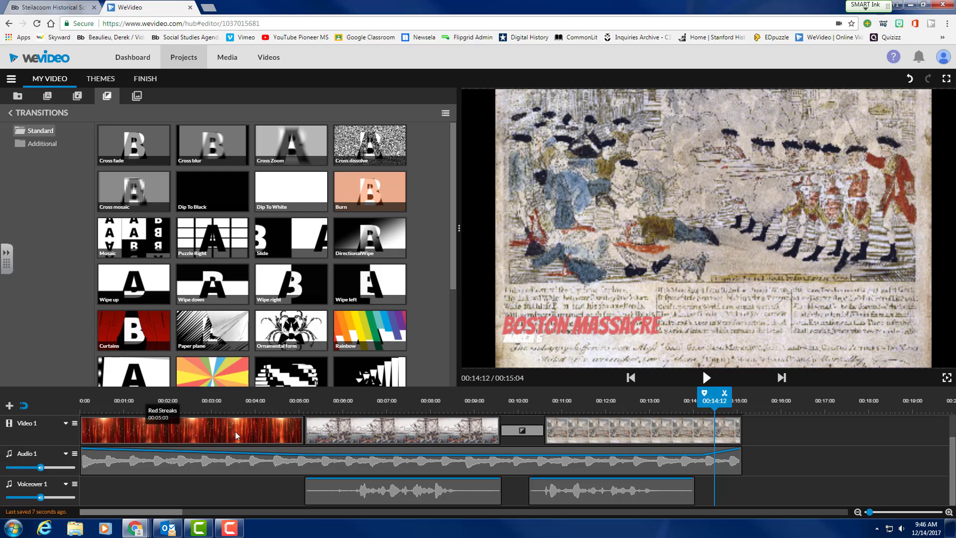
{"action": "scroll", "coordinate": [307, 469], "scroll_direction": "up", "scroll_amount": 1}
{"action": "scroll", "coordinate": [307, 469], "scroll_direction": "up", "scroll_amount": 1}
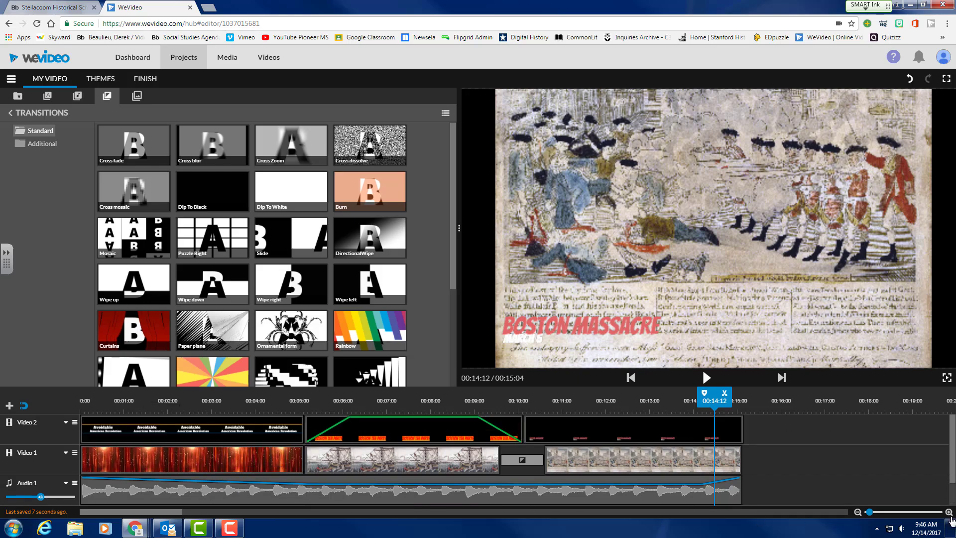
{"action": "left_click_drag", "start_coordinate": [869, 512], "coordinate": [866, 514]}
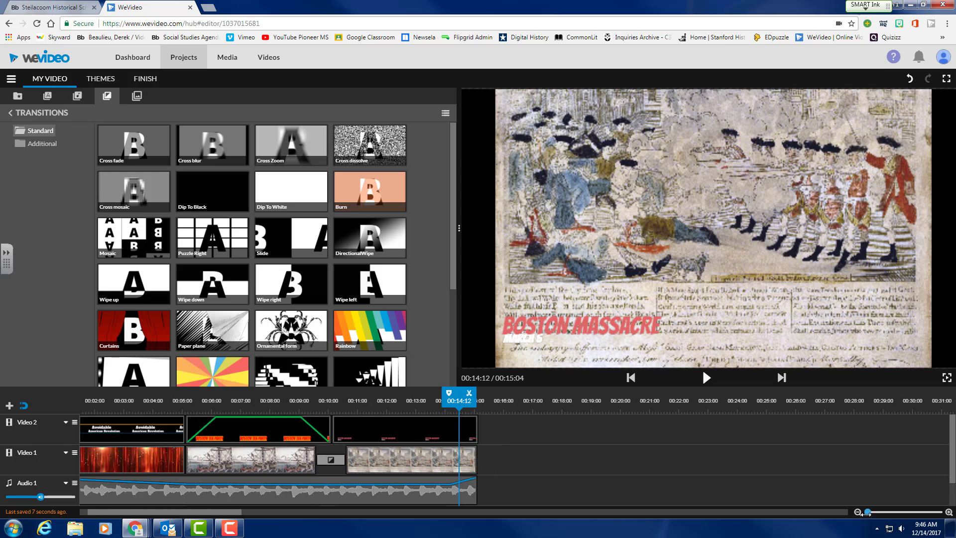
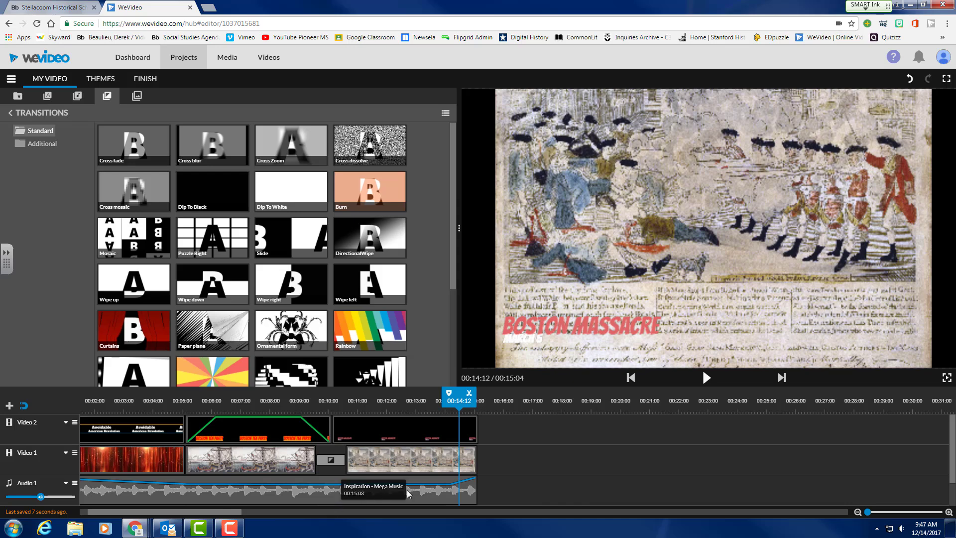
Check the music and two voiceover clips, then move the playhead toward the video's end.
{"action": "scroll", "coordinate": [435, 492], "scroll_direction": "down", "scroll_amount": 2}
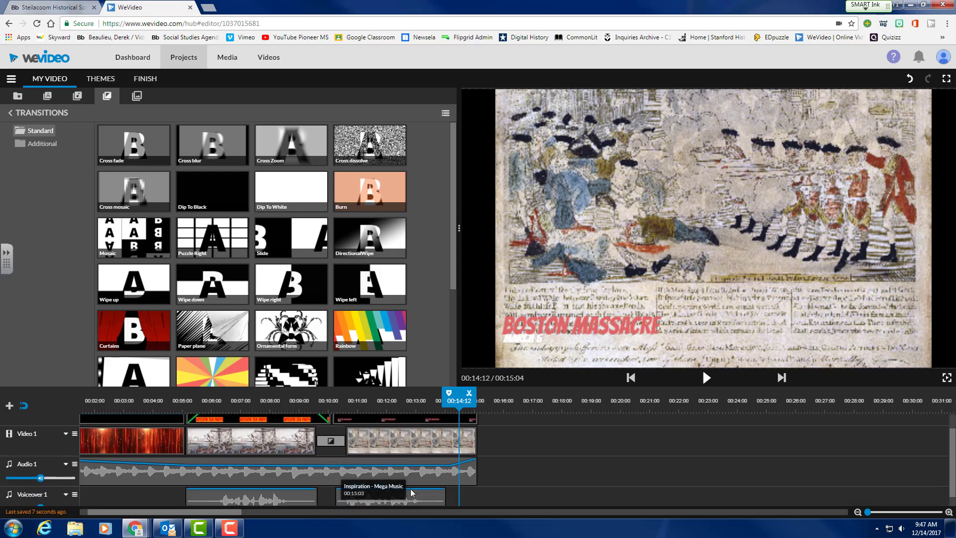
{"action": "left_click", "coordinate": [297, 466]}
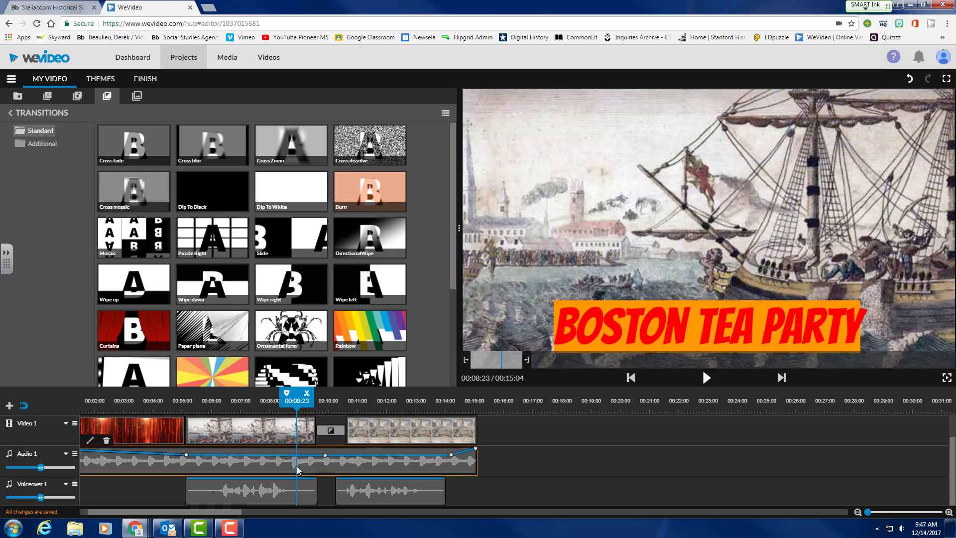
{"action": "left_click", "coordinate": [236, 495]}
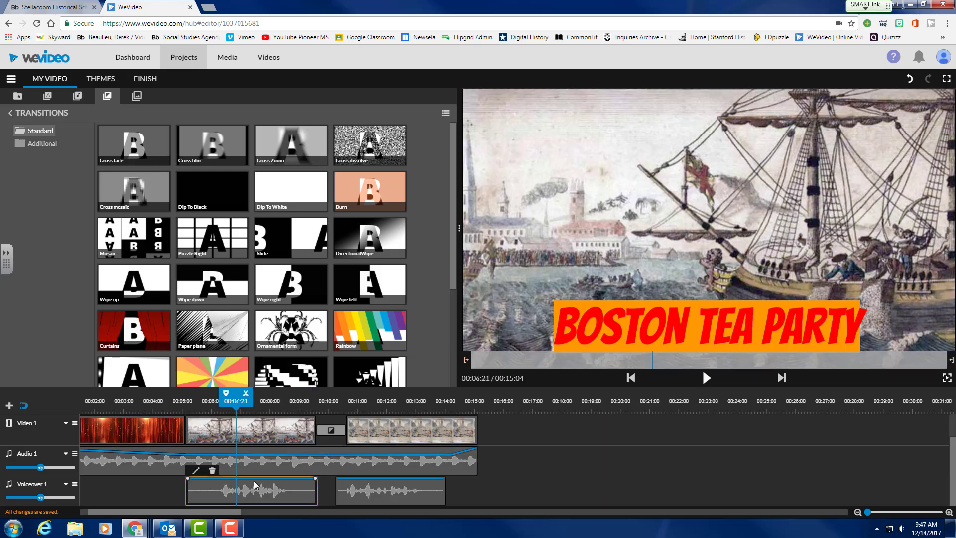
{"action": "left_click", "coordinate": [392, 497]}
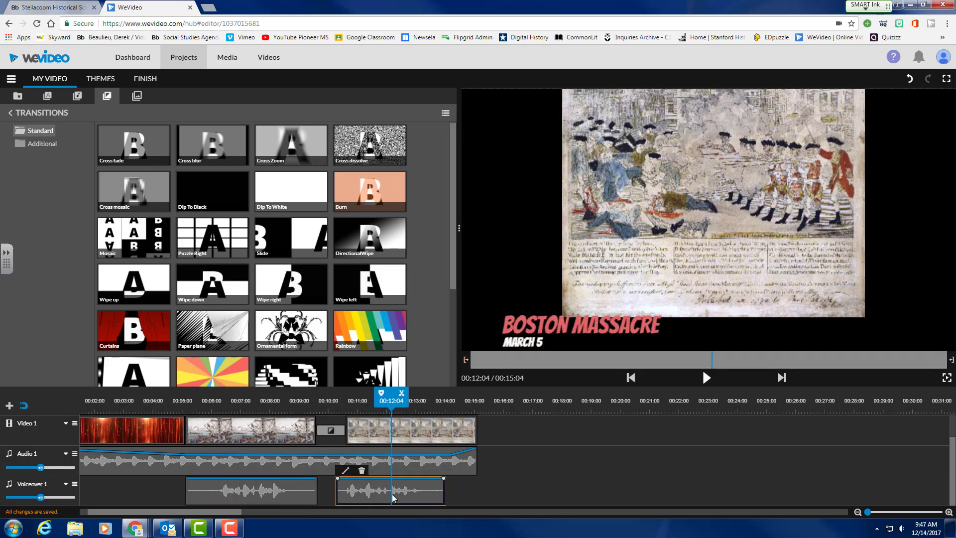
{"action": "scroll", "coordinate": [440, 496], "scroll_direction": "up", "scroll_amount": 1}
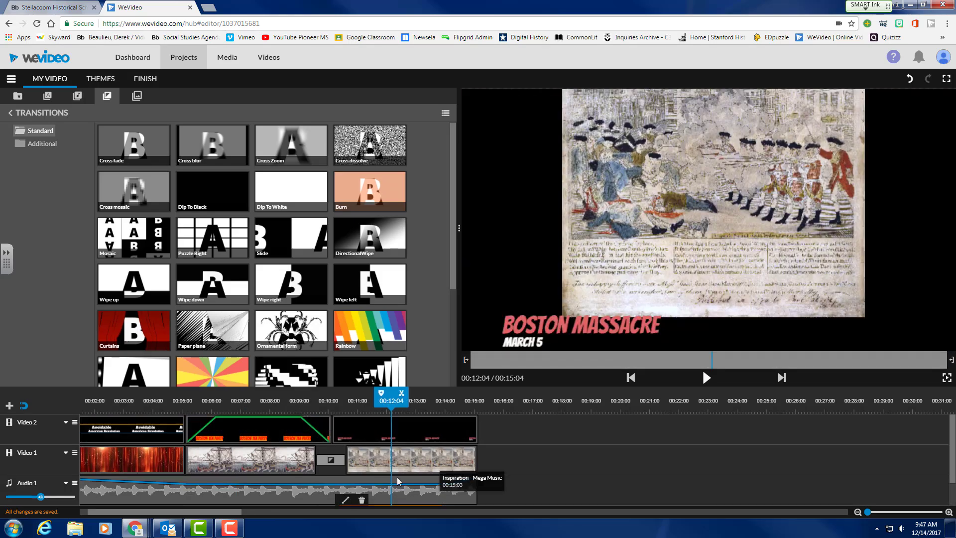
{"action": "left_click_drag", "start_coordinate": [405, 400], "coordinate": [482, 401]}
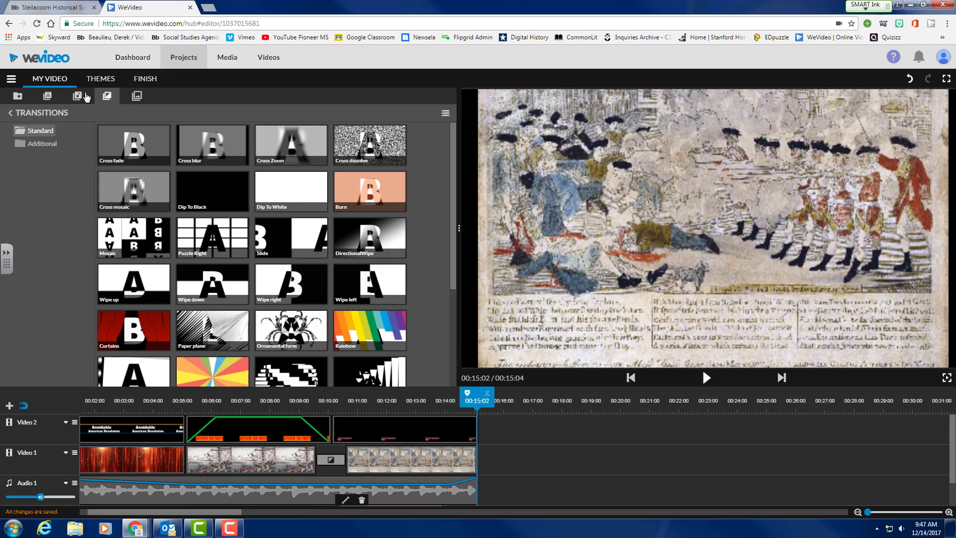
Add a Basic text clip after the last picture on Video 1 and open it for editing.
{"action": "left_click", "coordinate": [46, 97]}
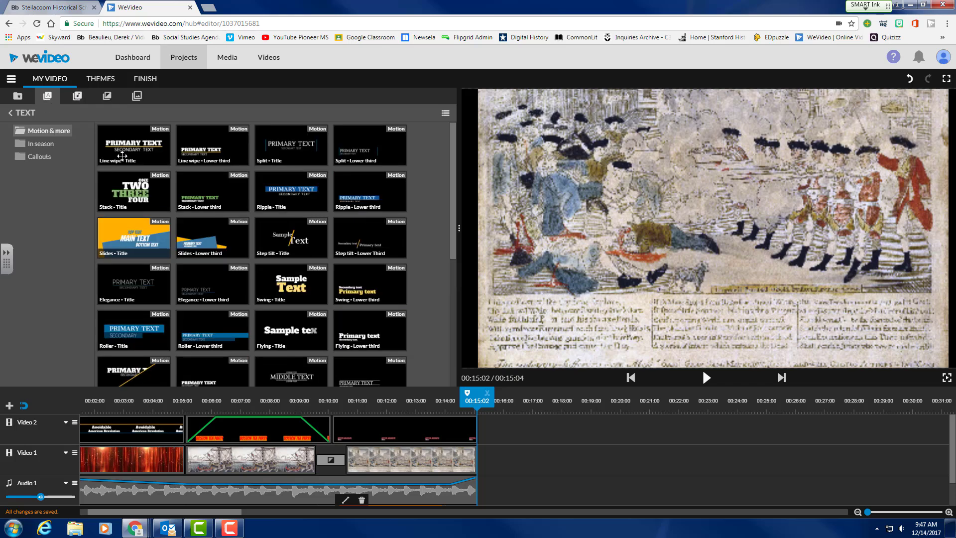
{"action": "scroll", "coordinate": [289, 287], "scroll_direction": "down", "scroll_amount": 5}
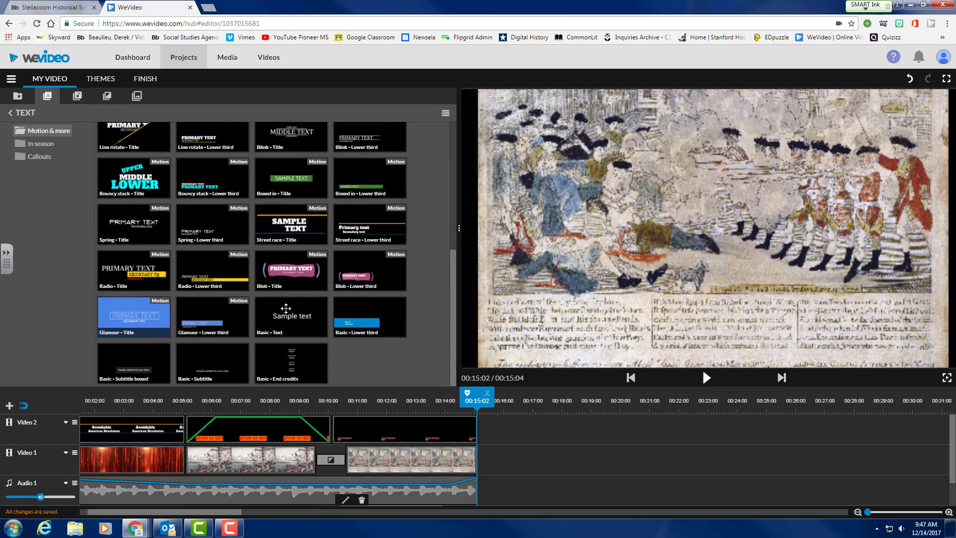
{"action": "left_click_drag", "start_coordinate": [286, 308], "coordinate": [486, 456]}
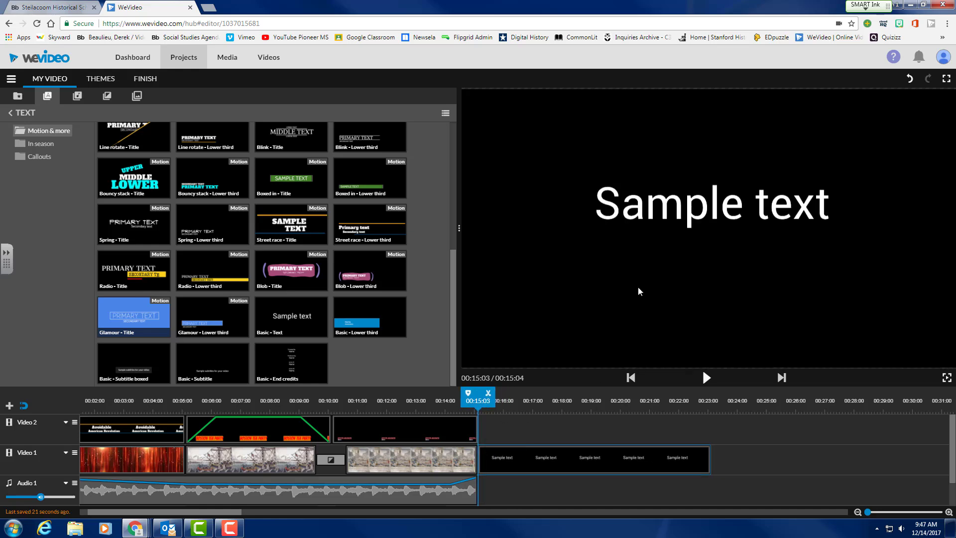
{"action": "left_click", "coordinate": [528, 459]}
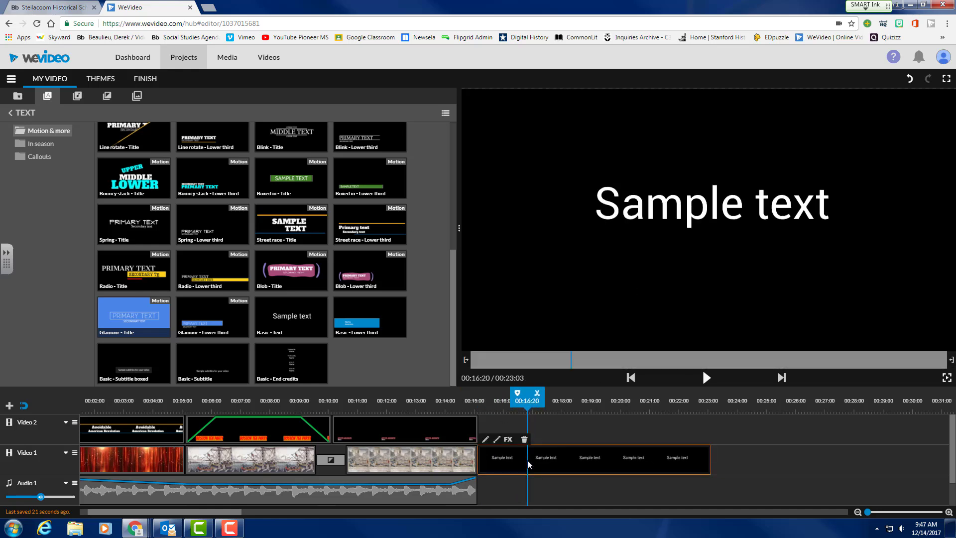
{"action": "double_click", "coordinate": [527, 460]}
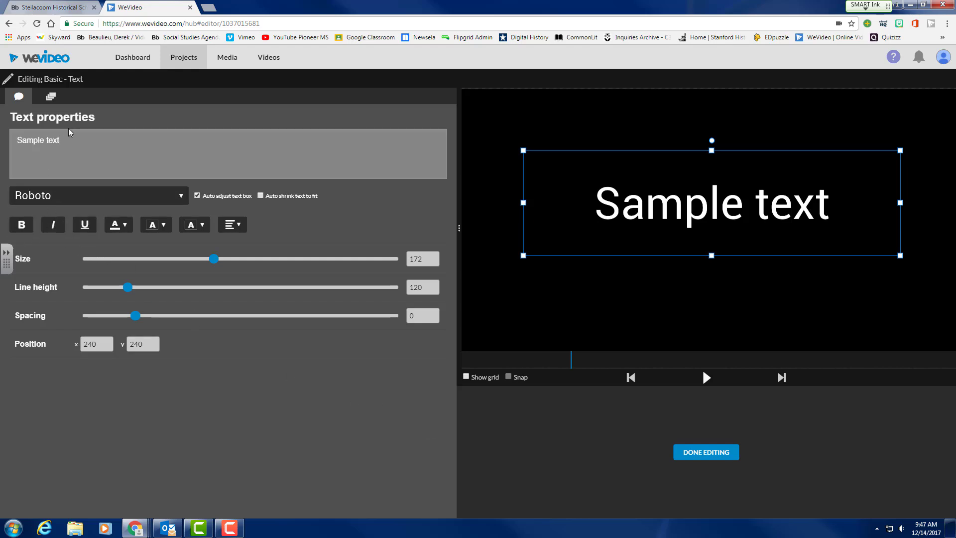
Make the title read 'Bibliography Document 1' at size 80 in the COLLEGE font.
{"action": "key", "text": "BackSpace"}
{"action": "key", "text": "BackSpace"}
{"action": "key", "text": "BackSpace"}
{"action": "key", "text": "BackSpace"}
{"action": "key", "text": "BackSpace"}
{"action": "key", "text": "BackSpace"}
{"action": "key", "text": "BackSpace"}
{"action": "key", "text": "BackSpace"}
{"action": "key", "text": "BackSpace"}
{"action": "key", "text": "BackSpace"}
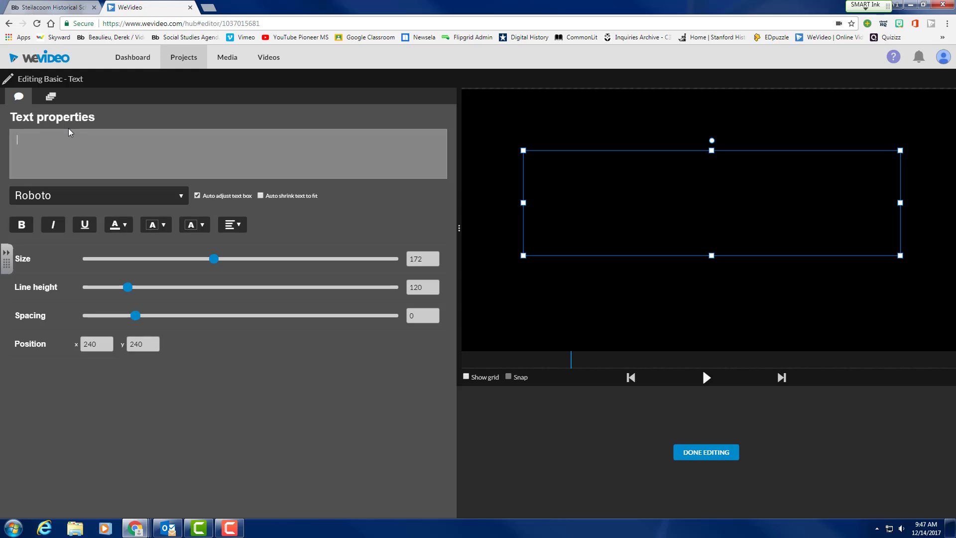
{"action": "type", "text": "Bibl"}
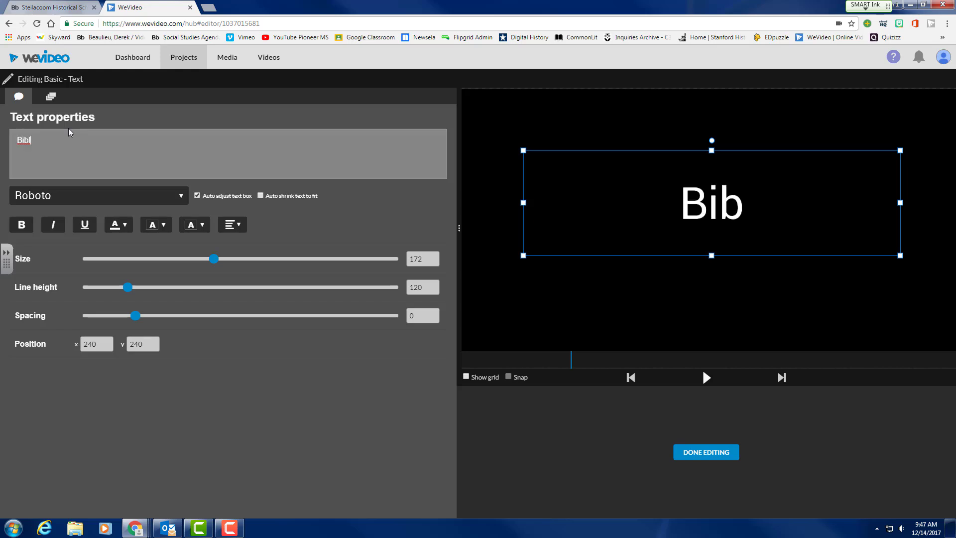
{"action": "type", "text": "iography"}
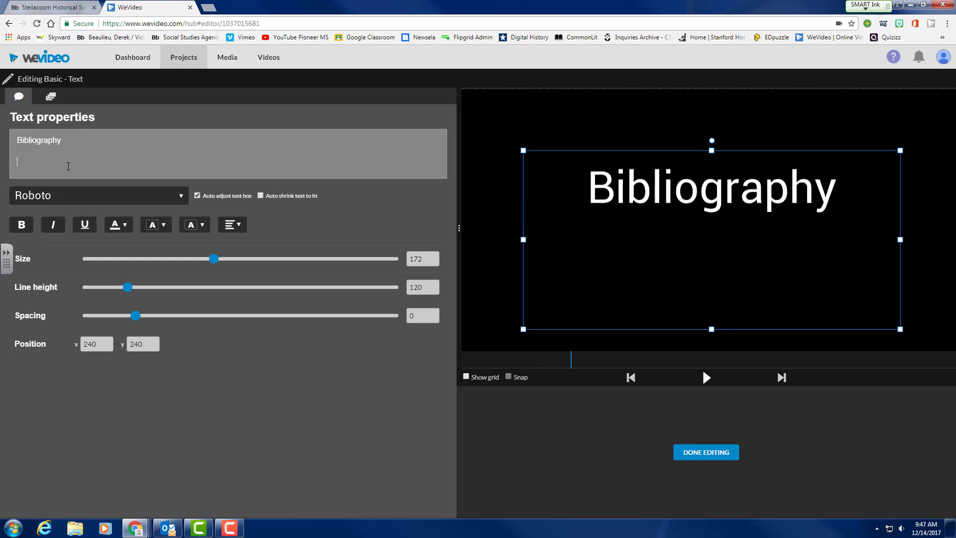
{"action": "type", "text": "ment"}
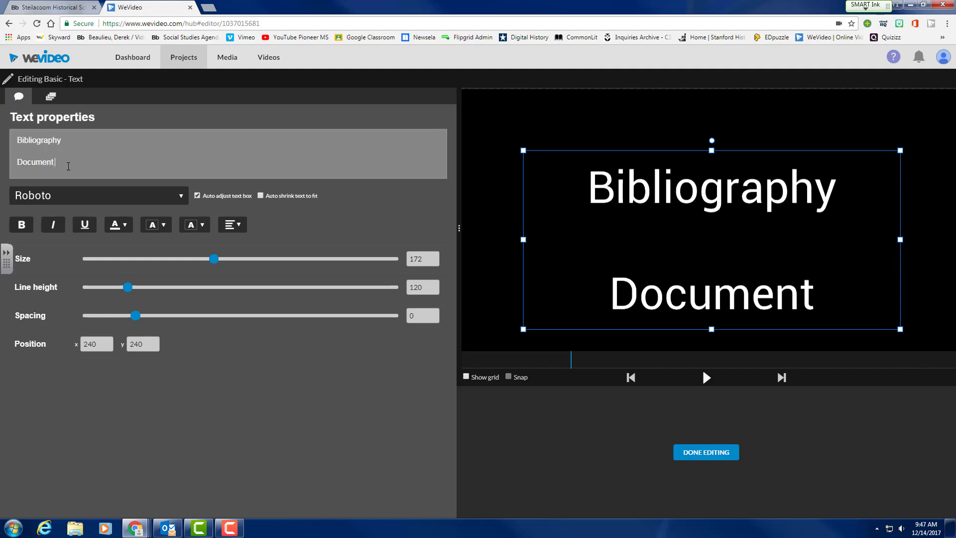
{"action": "type", "text": " 1"}
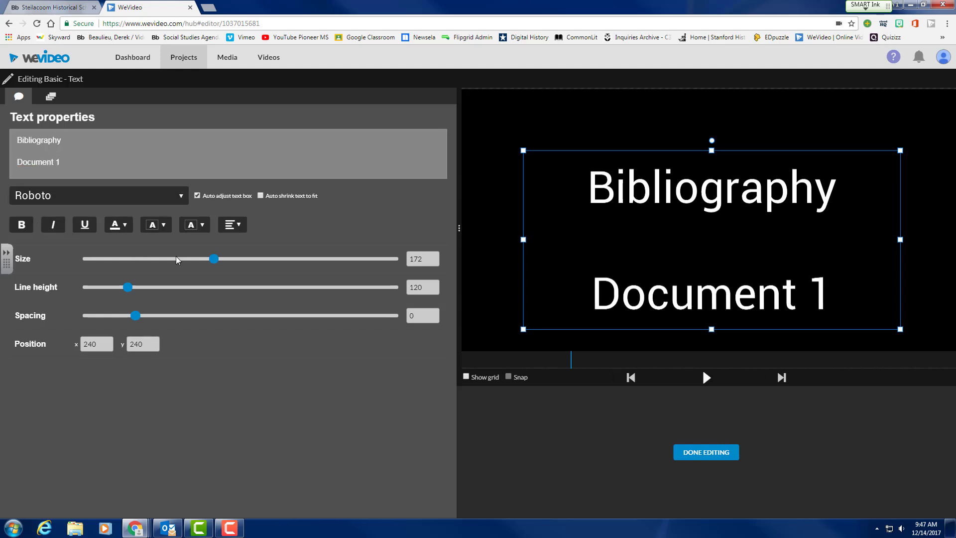
{"action": "left_click_drag", "start_coordinate": [213, 259], "coordinate": [138, 254]}
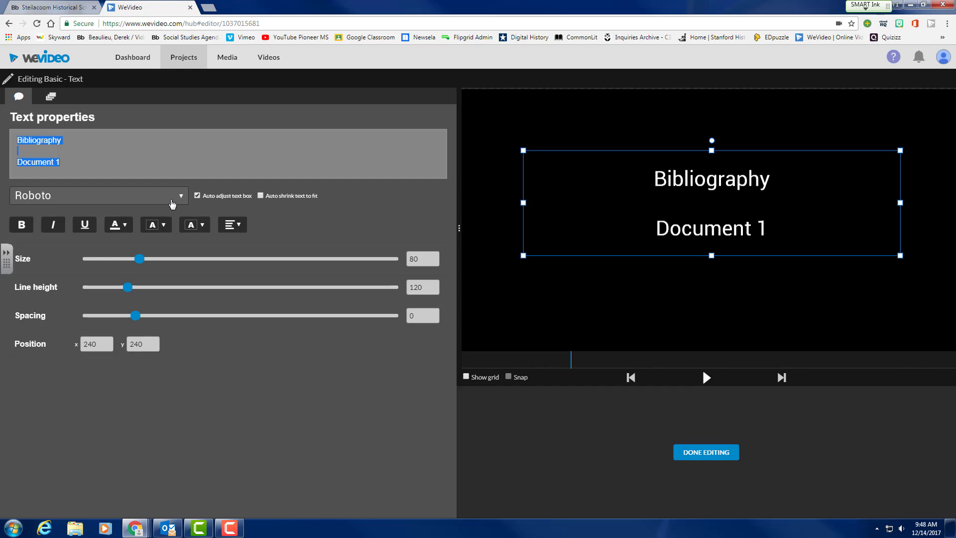
{"action": "left_click", "coordinate": [174, 200]}
{"action": "left_click", "coordinate": [42, 441]}
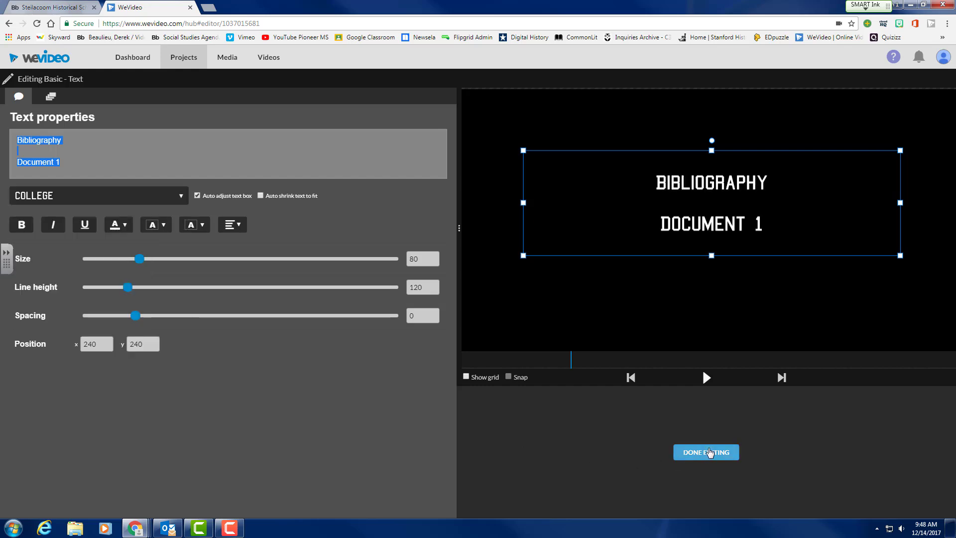
{"action": "left_click", "coordinate": [704, 452]}
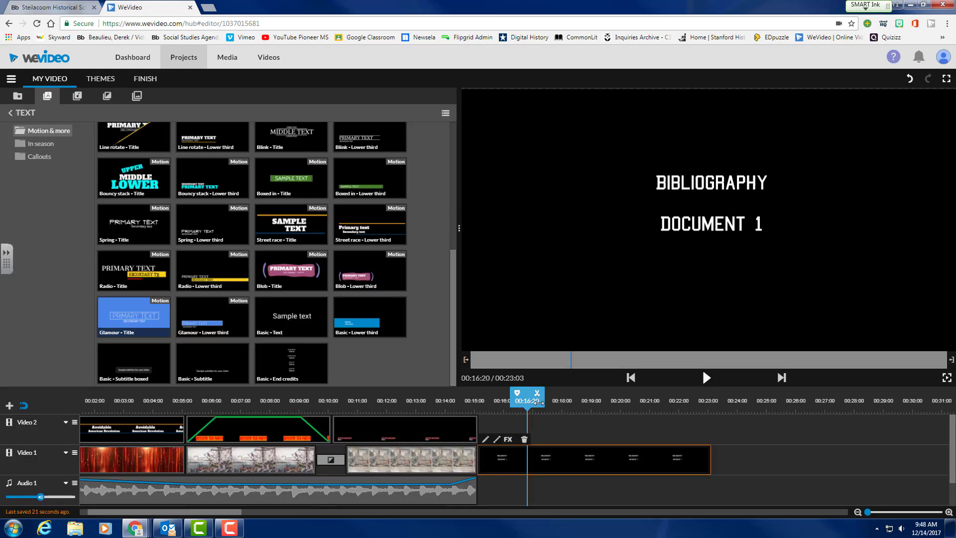
Trim the Bibliography title so the video runs 00:19:13, and return the playhead to 00:00:00.
{"action": "left_click_drag", "start_coordinate": [711, 463], "coordinate": [605, 460]}
{"action": "left_click_drag", "start_coordinate": [607, 401], "coordinate": [652, 427]}
{"action": "left_click_drag", "start_coordinate": [448, 431], "coordinate": [26, 426]}
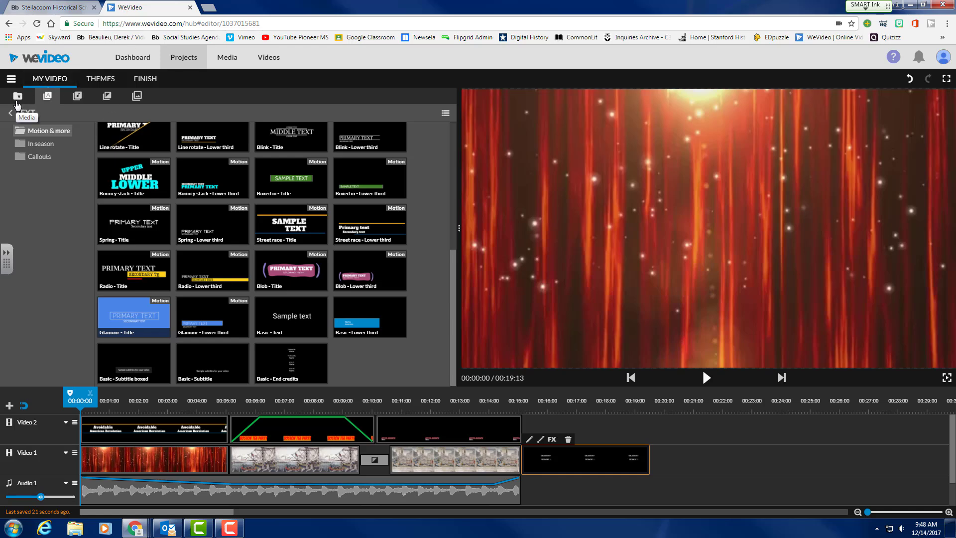
{"action": "left_click", "coordinate": [17, 97]}
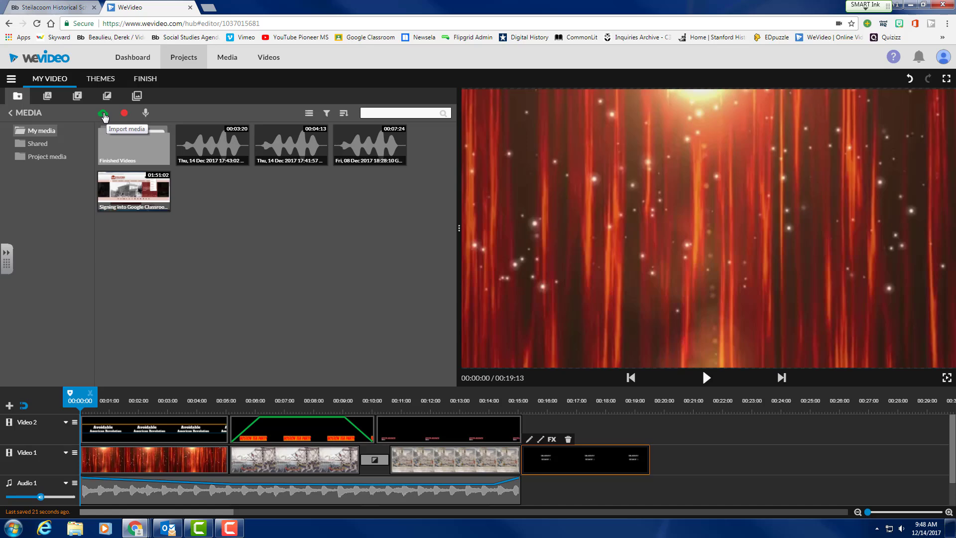
Search Google for 'tea act' in a new tab and show the Images results.
{"action": "left_click", "coordinate": [211, 10]}
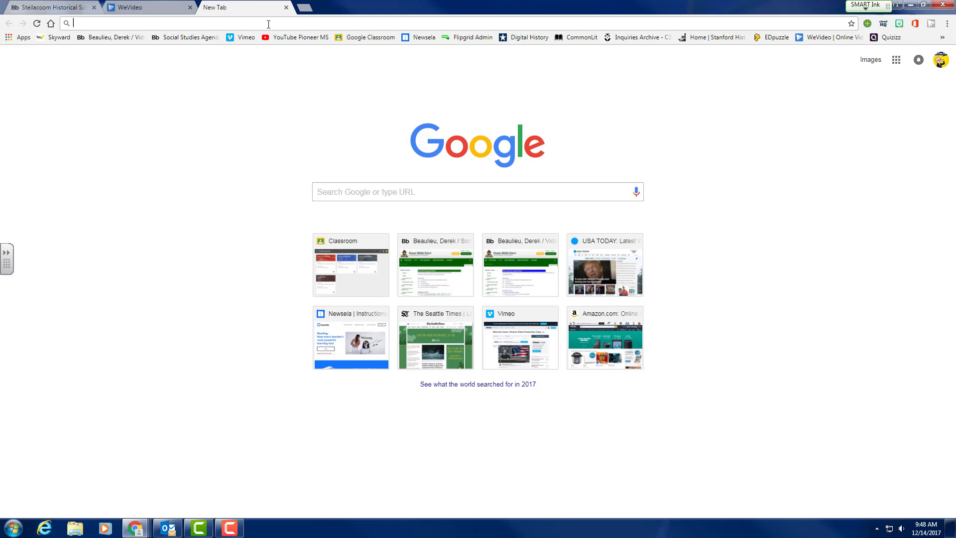
{"action": "type", "text": "teac"}
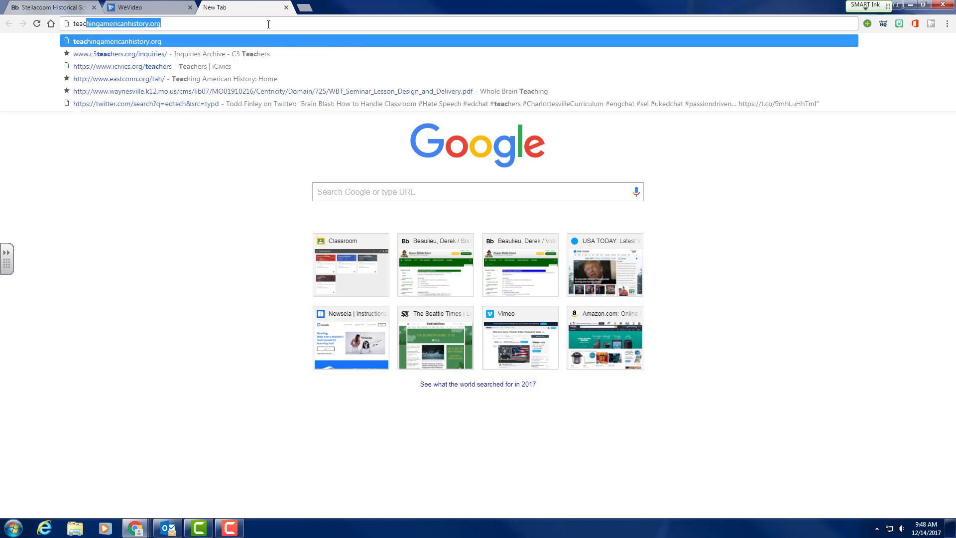
{"action": "key", "text": "BackSpace"}
{"action": "type", "text": "act"}
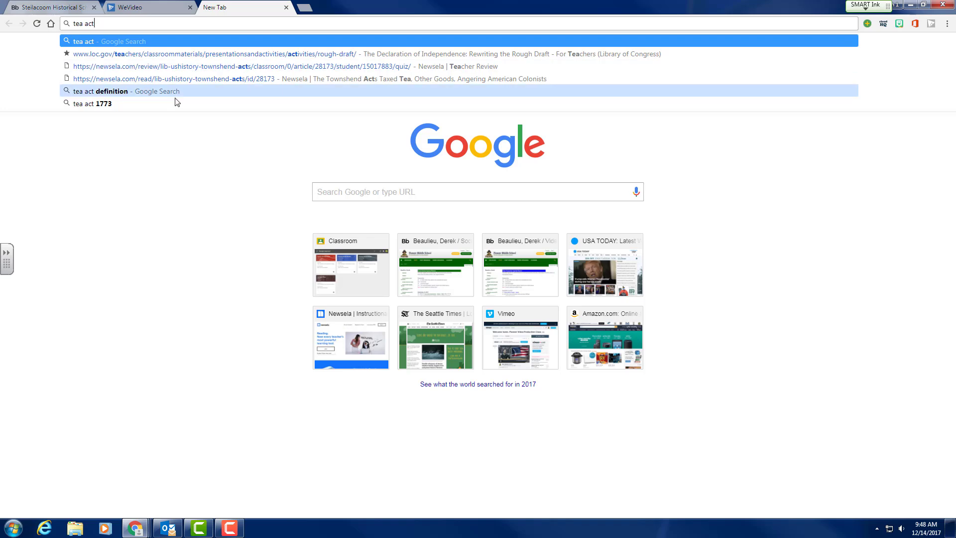
{"action": "left_click", "coordinate": [179, 186]}
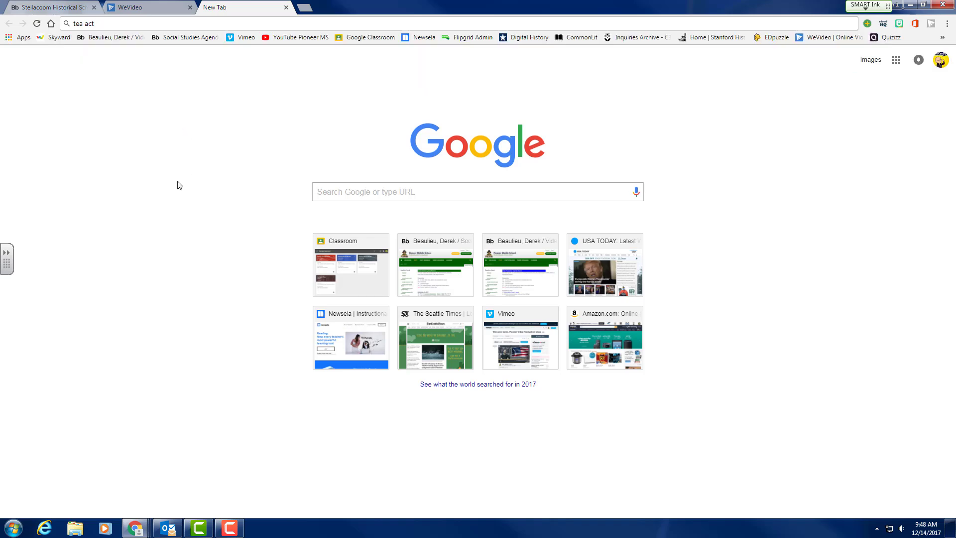
{"action": "left_click", "coordinate": [130, 23]}
{"action": "key", "text": "Return"}
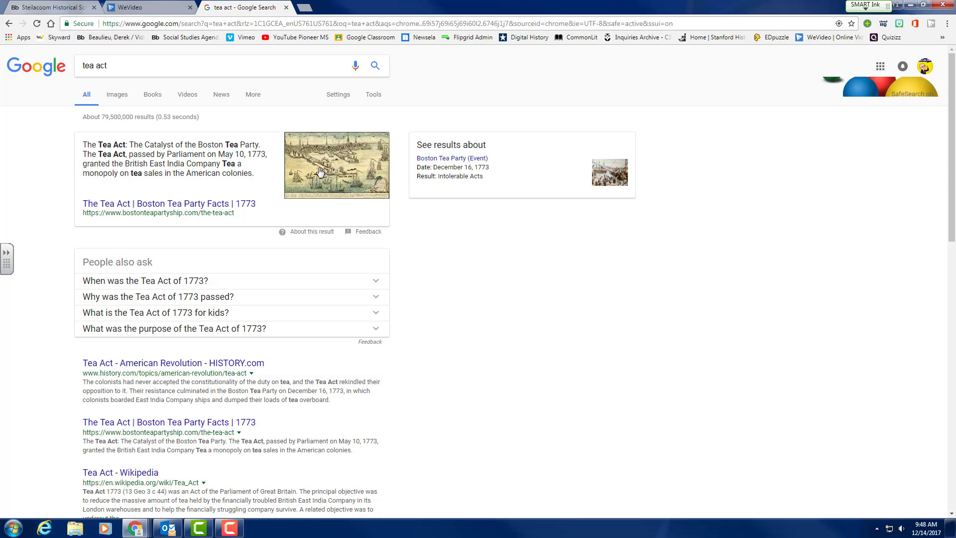
{"action": "left_click", "coordinate": [117, 95]}
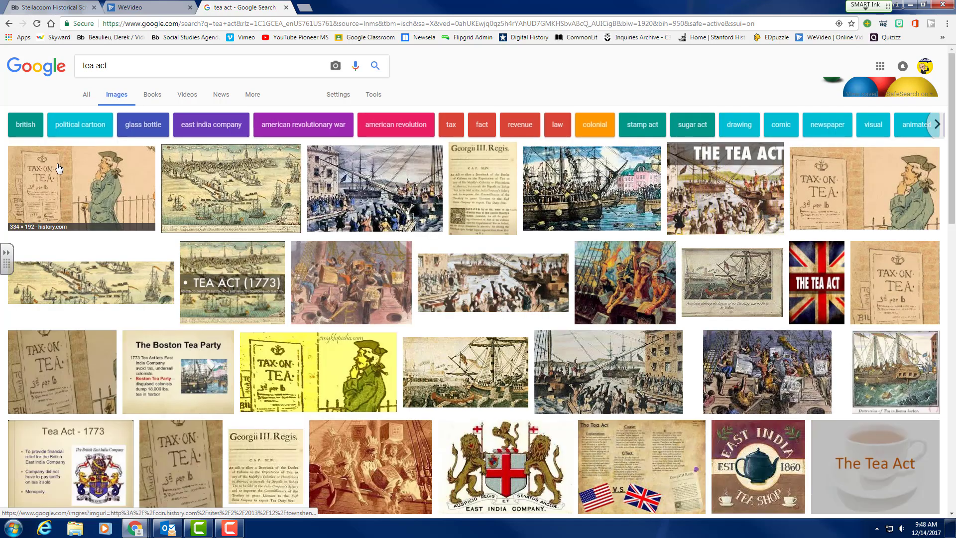
Save the first Tax on Tea cartoon to the desktop as Tea.jpg and minimize Chrome.
{"action": "right_click", "coordinate": [98, 179]}
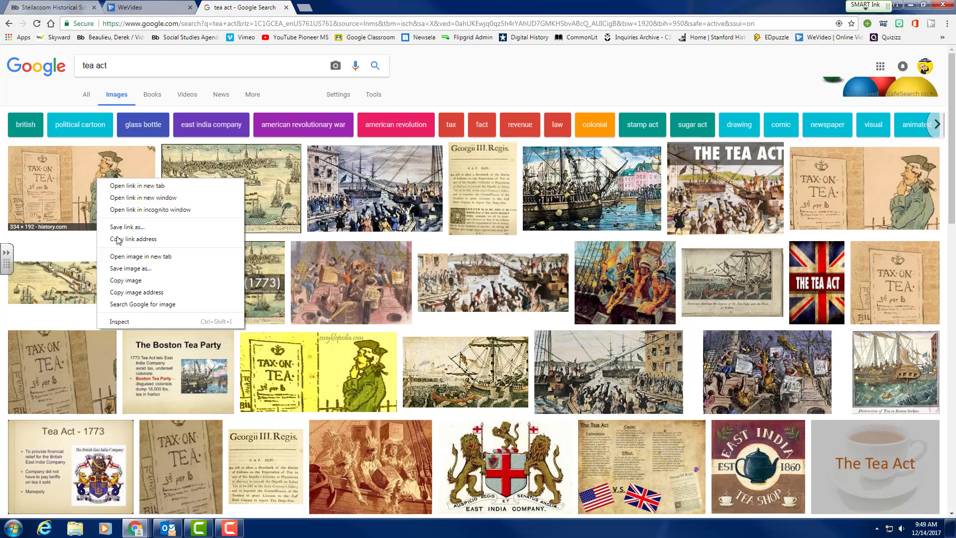
{"action": "left_click", "coordinate": [124, 270]}
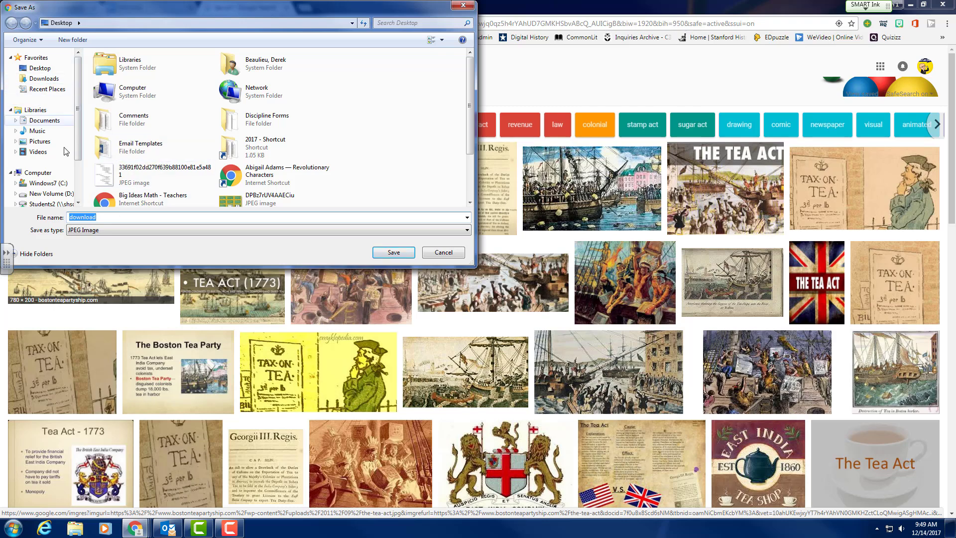
{"action": "left_click", "coordinate": [256, 216]}
{"action": "type", "text": "Tea"}
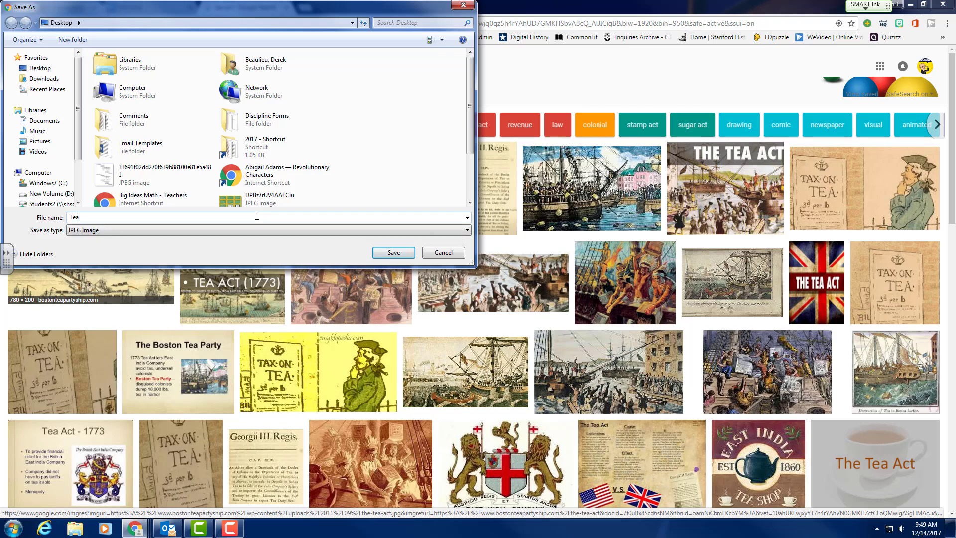
{"action": "left_click", "coordinate": [383, 253]}
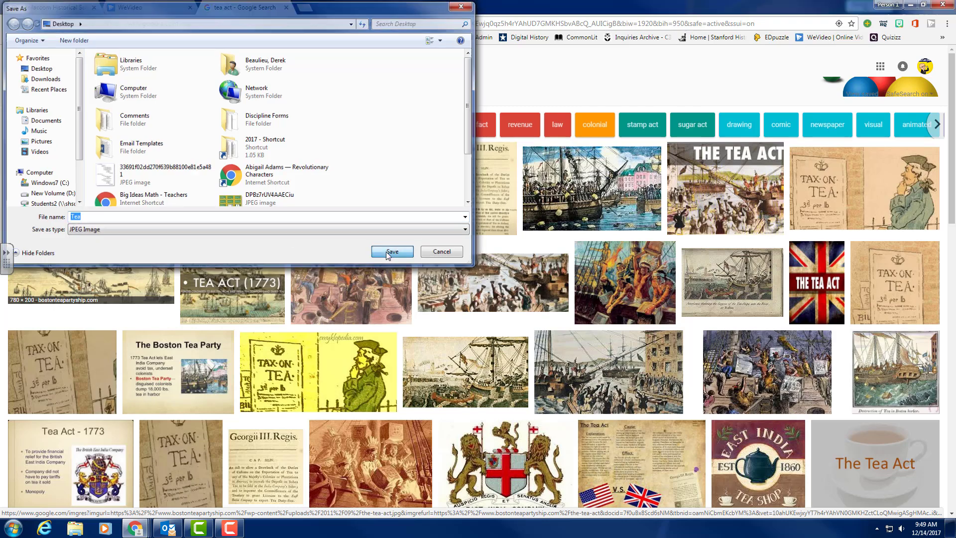
{"action": "left_click", "coordinate": [909, 4]}
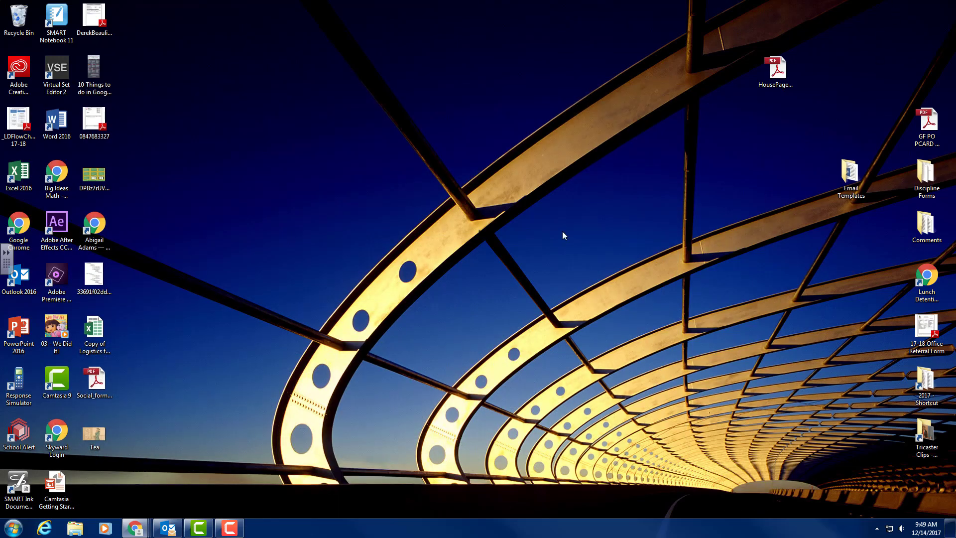
Move the Tea.jpg icon to mid-desktop and restore Chrome on the tea act results.
{"action": "left_click_drag", "start_coordinate": [96, 434], "coordinate": [324, 330]}
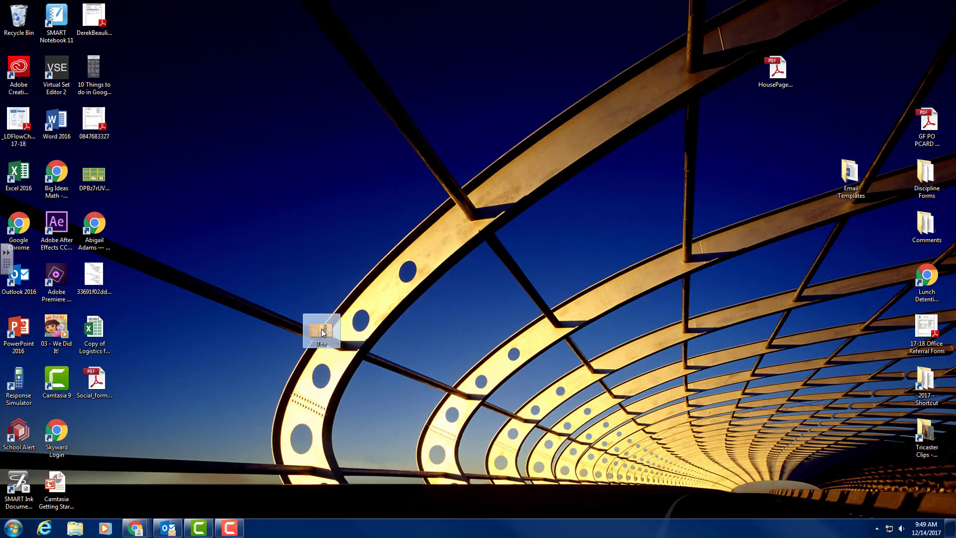
{"action": "left_click", "coordinate": [137, 528]}
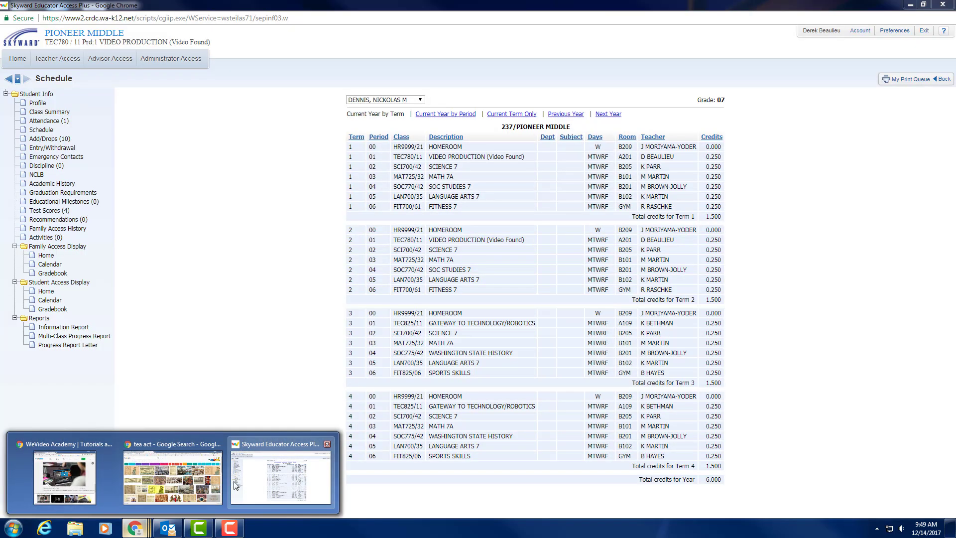
{"action": "left_click", "coordinate": [172, 477]}
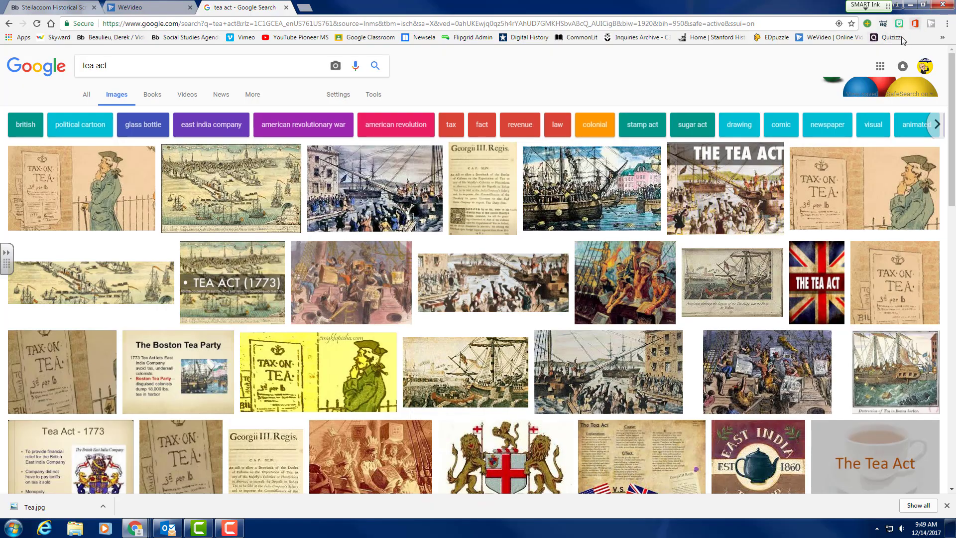
Upload Tea.jpg from the Desktop into My Drive, then return to the WeVideo tab.
{"action": "left_click", "coordinate": [879, 66]}
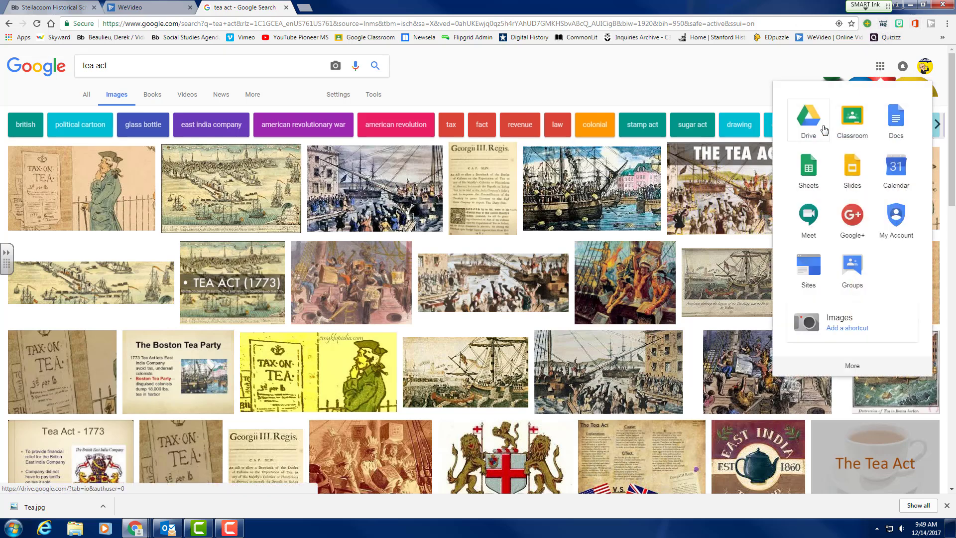
{"action": "left_click", "coordinate": [808, 120]}
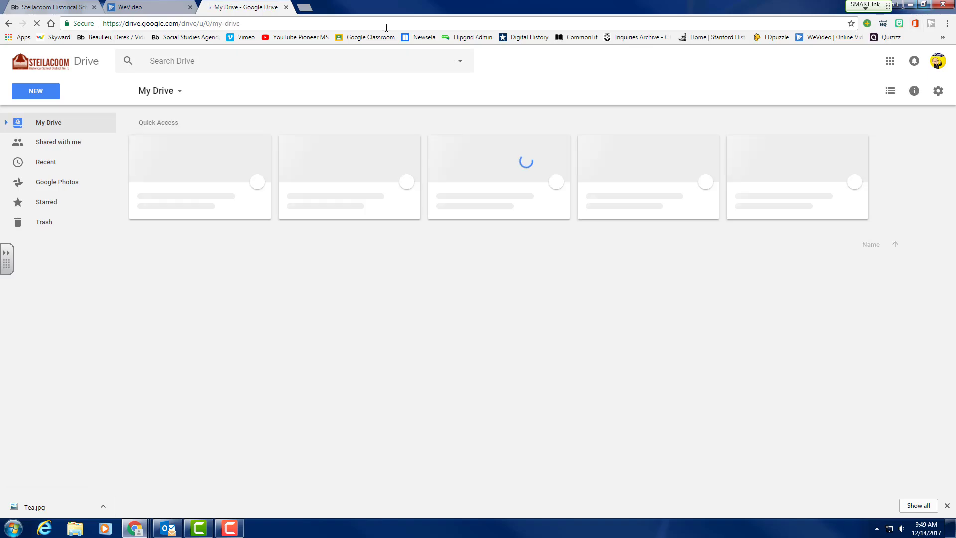
{"action": "left_click", "coordinate": [38, 92]}
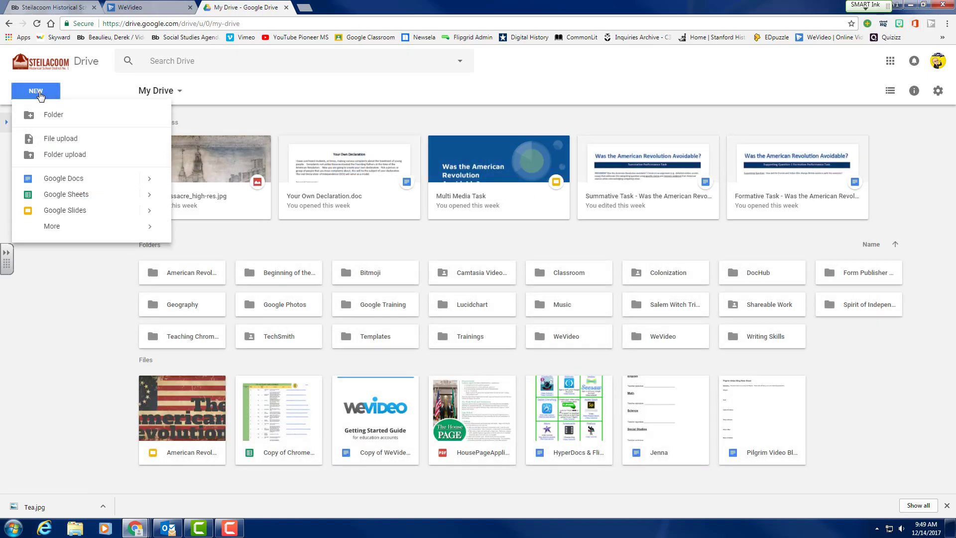
{"action": "left_click", "coordinate": [48, 139]}
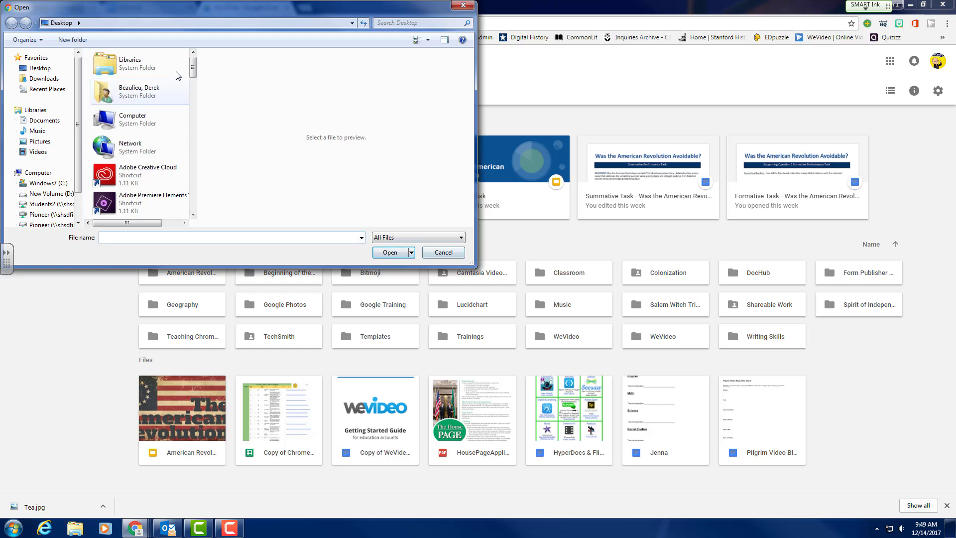
{"action": "left_click_drag", "start_coordinate": [193, 68], "coordinate": [196, 196]}
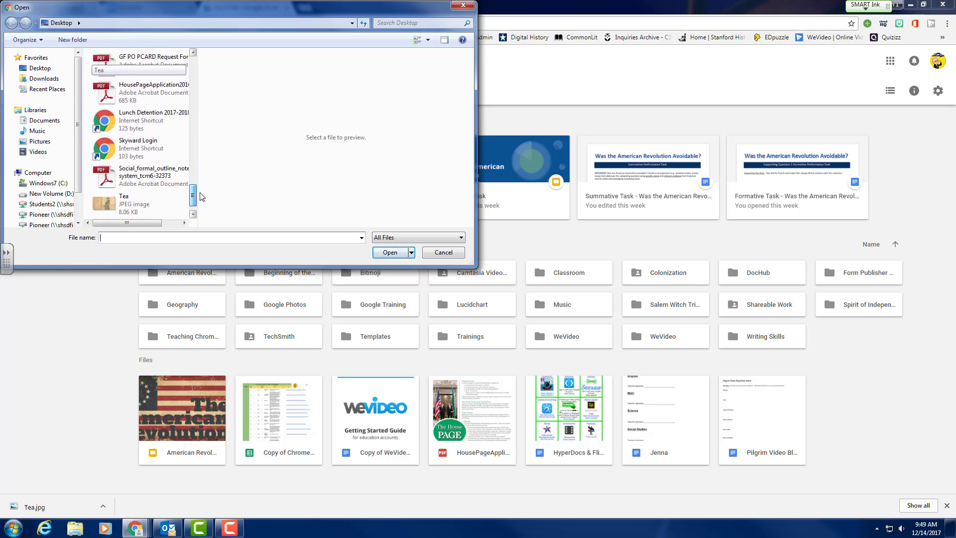
{"action": "double_click", "coordinate": [105, 210]}
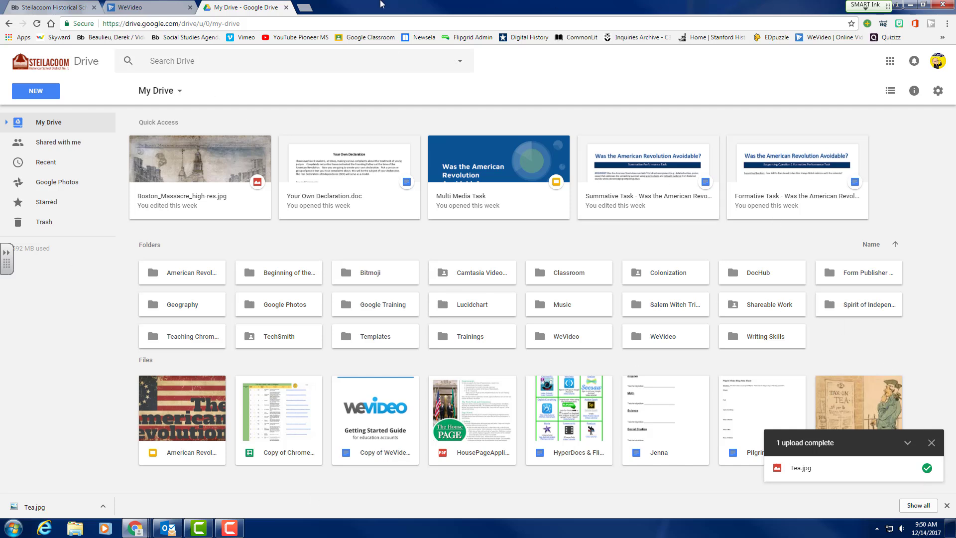
{"action": "left_click", "coordinate": [148, 9]}
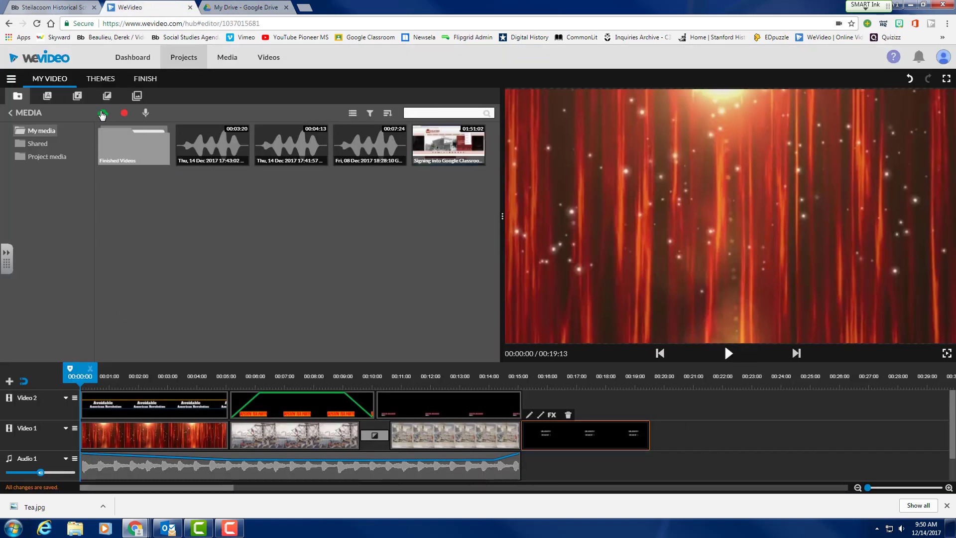
Import Tea.jpg from Google Drive and insert it on Video 1 at 15:03, pushing later clips.
{"action": "left_click", "coordinate": [104, 116]}
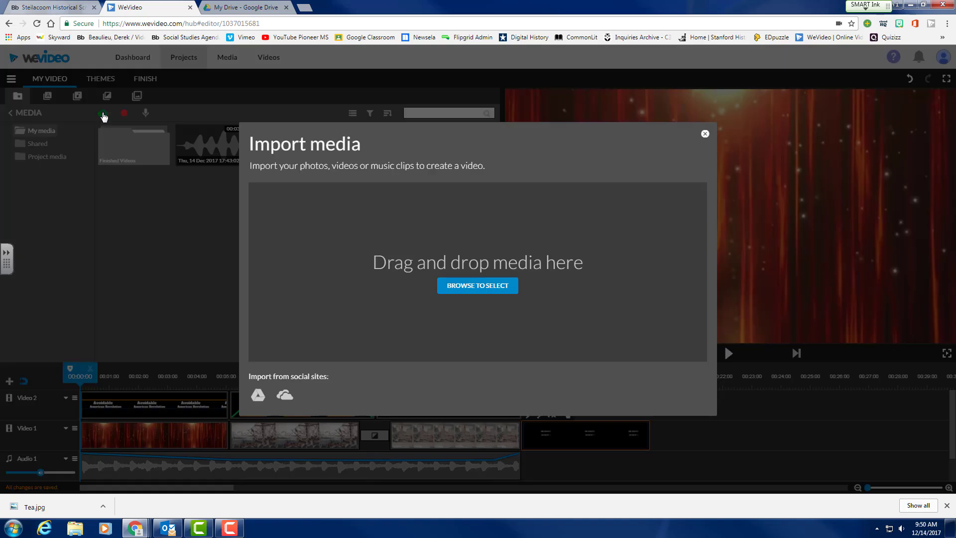
{"action": "left_click", "coordinate": [258, 397]}
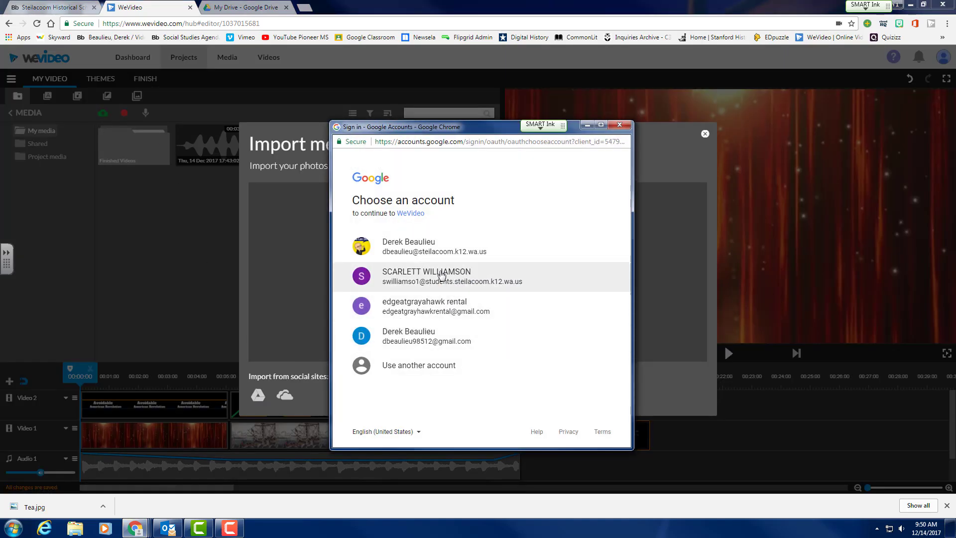
{"action": "left_click", "coordinate": [435, 249]}
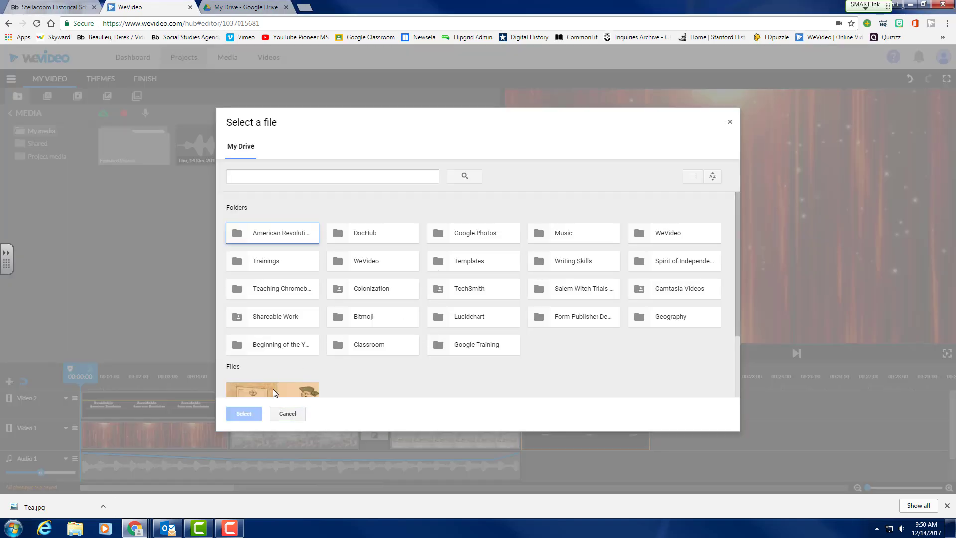
{"action": "double_click", "coordinate": [273, 389]}
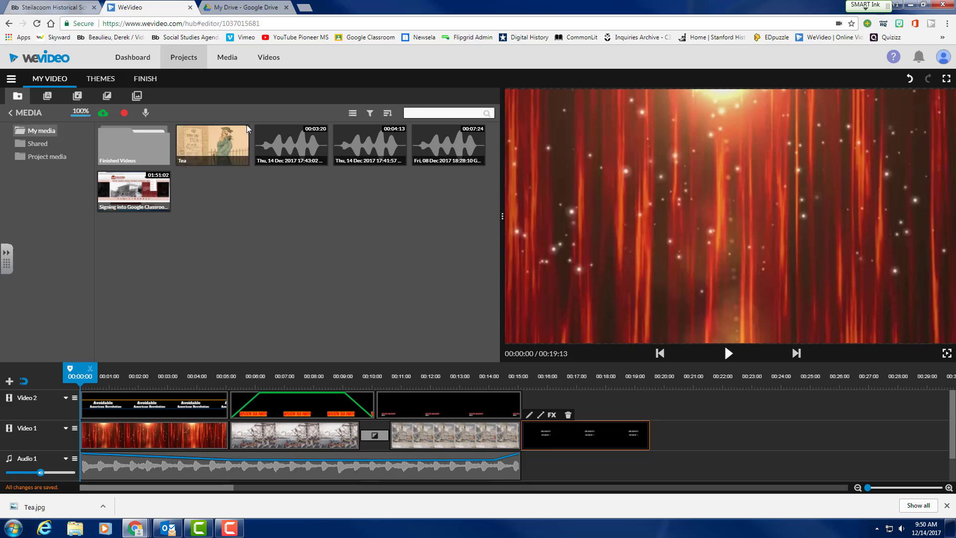
{"action": "left_click_drag", "start_coordinate": [214, 144], "coordinate": [534, 438]}
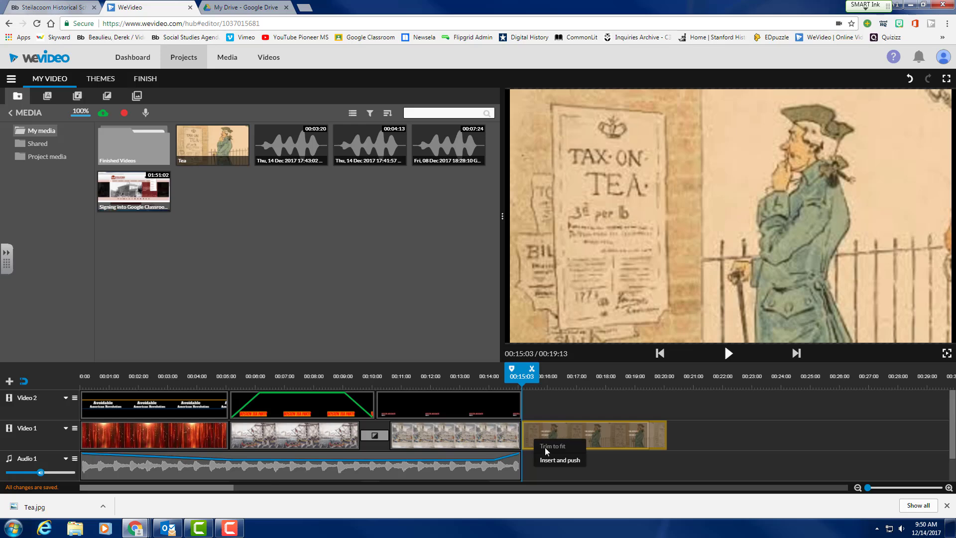
{"action": "left_click", "coordinate": [550, 462]}
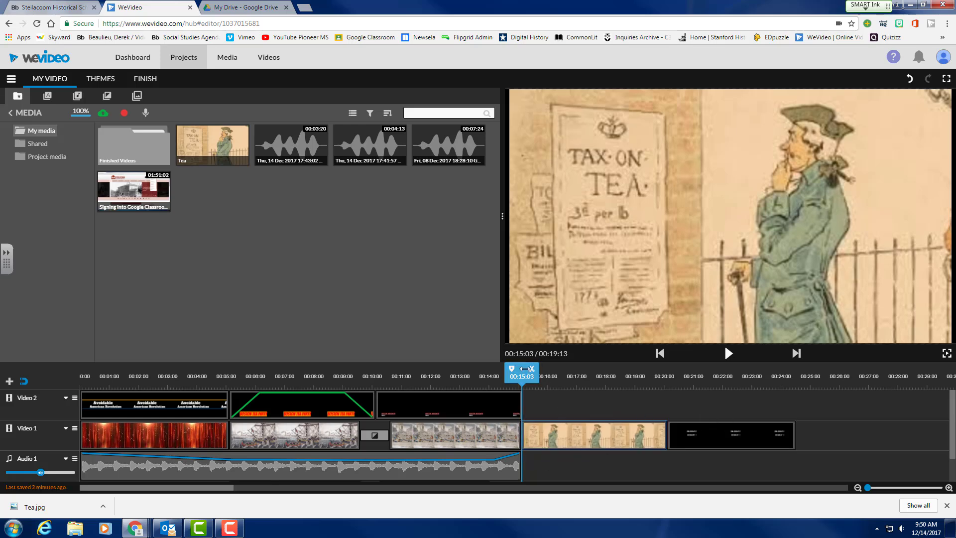
Open and close the Tea clip's editing settings, then scrub back to preview earlier footage.
{"action": "mouse_move", "coordinate": [524, 372]}
{"action": "left_mouse_down"}
{"action": "mouse_move", "coordinate": [642, 374]}
{"action": "mouse_move", "coordinate": [512, 374]}
{"action": "left_mouse_up"}
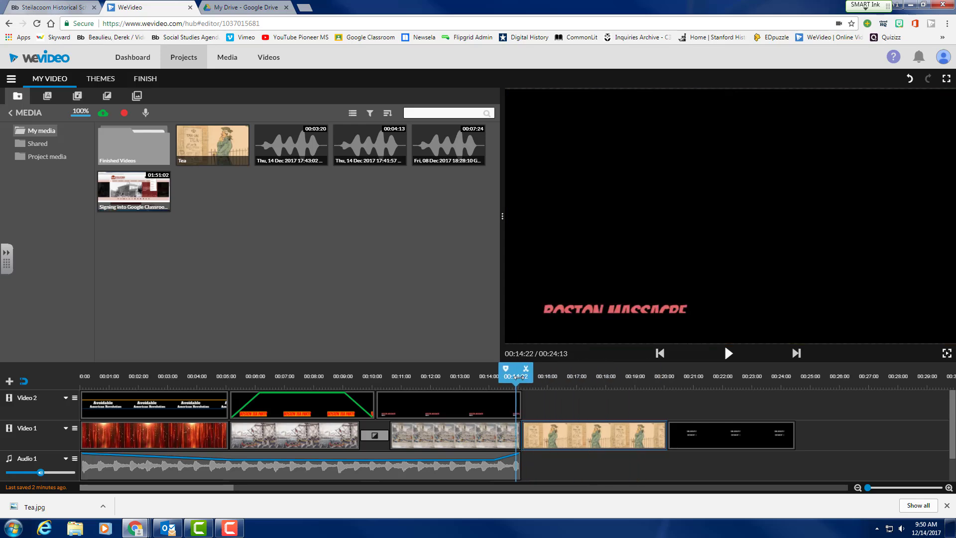
{"action": "left_click", "coordinate": [591, 440]}
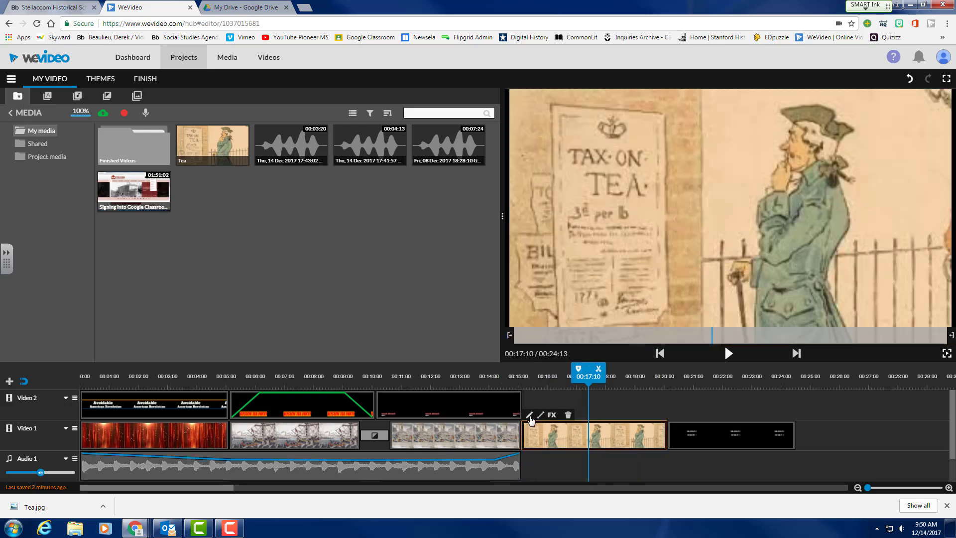
{"action": "double_click", "coordinate": [571, 440]}
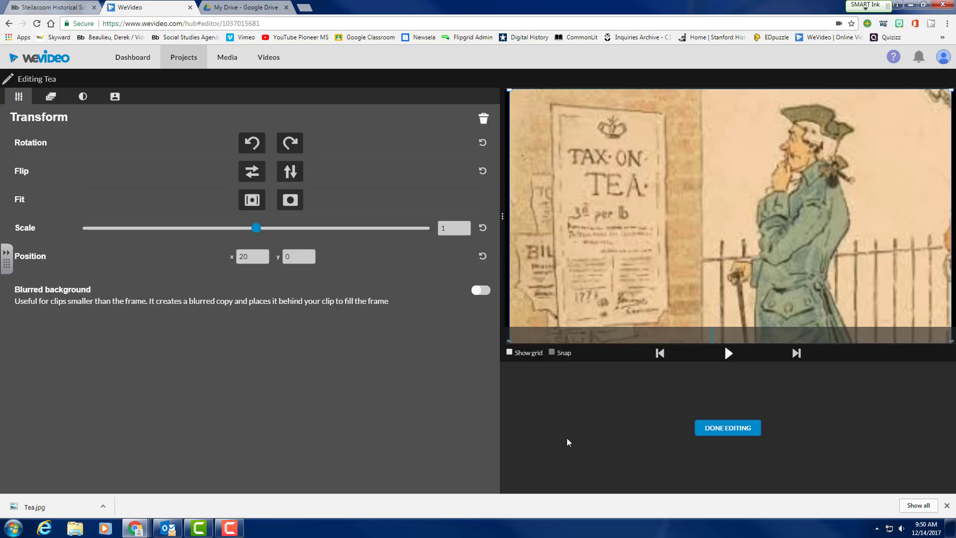
{"action": "left_click", "coordinate": [729, 431]}
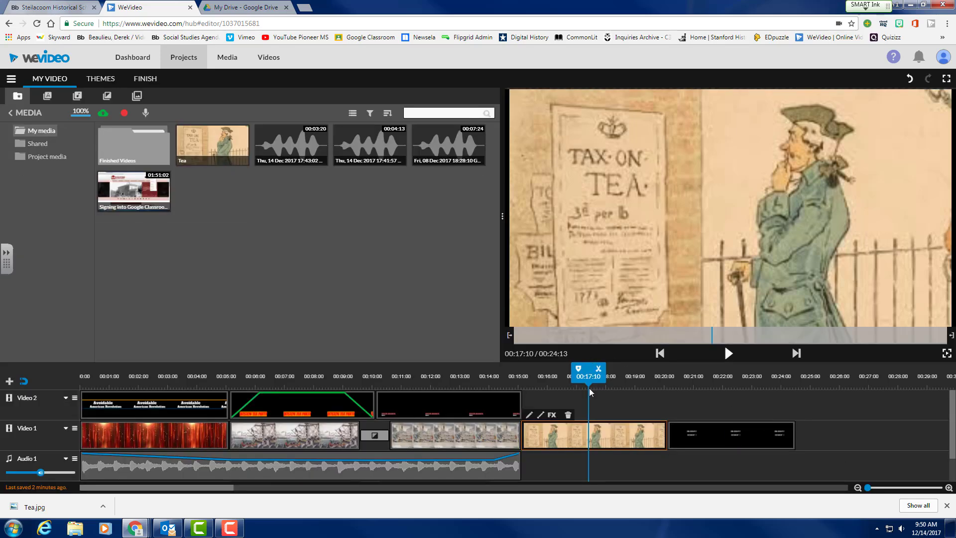
{"action": "left_click_drag", "start_coordinate": [589, 375], "coordinate": [355, 376]}
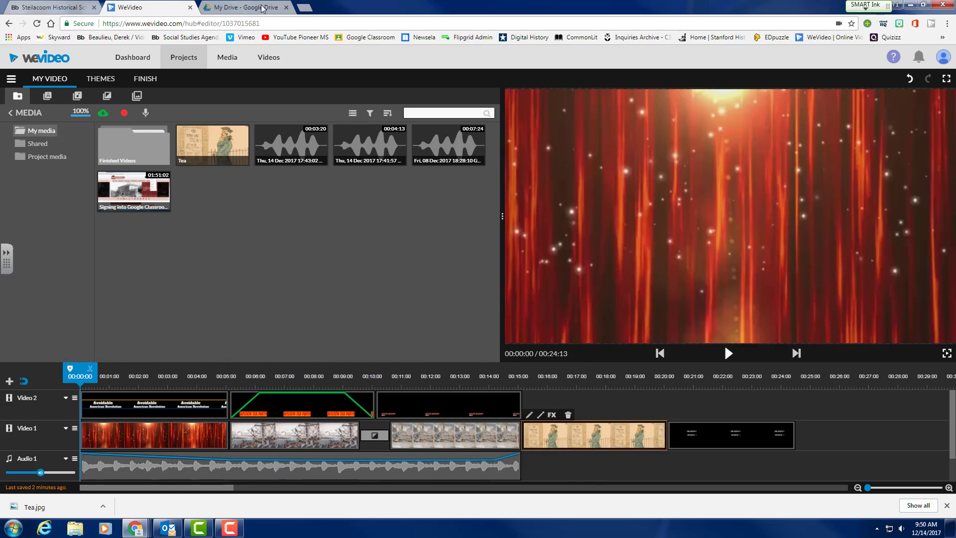
Go to audioblocks.com in a new tab and log in with the saved account credentials.
{"action": "left_click", "coordinate": [303, 8]}
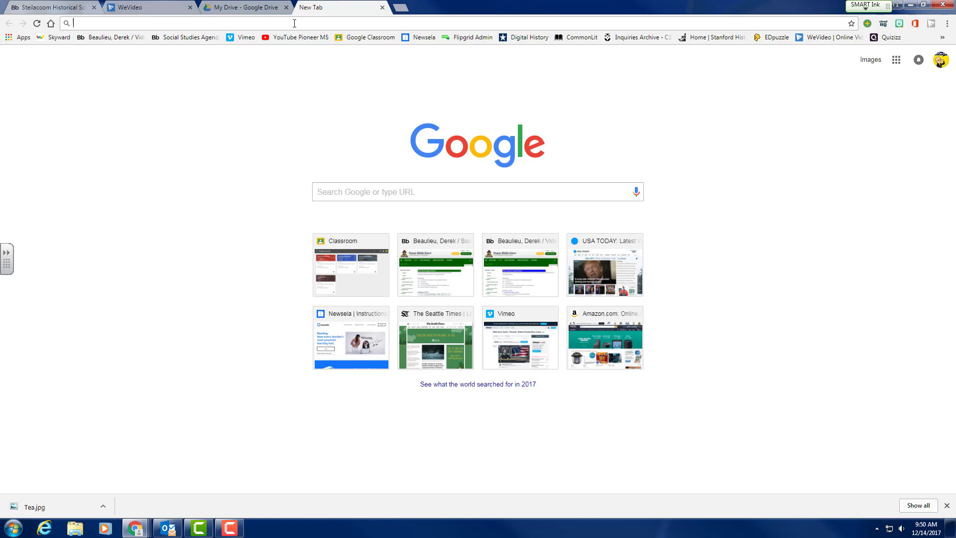
{"action": "type", "text": "www.audioblocks.com"}
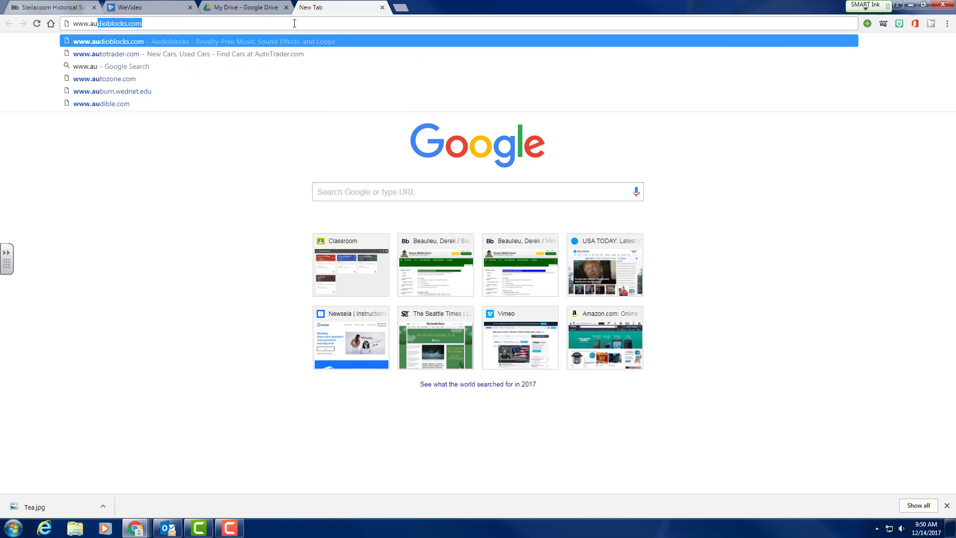
{"action": "key", "text": "Return"}
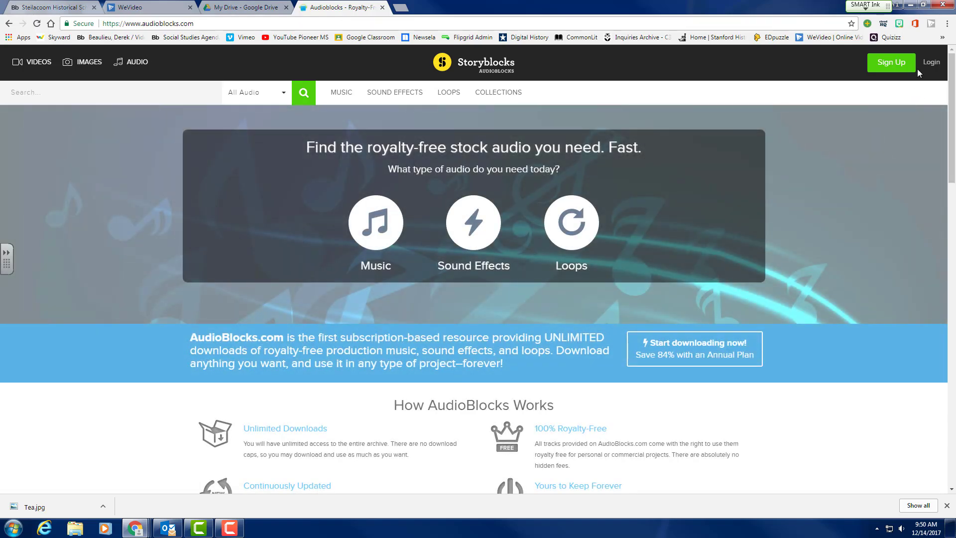
{"action": "left_click", "coordinate": [932, 65]}
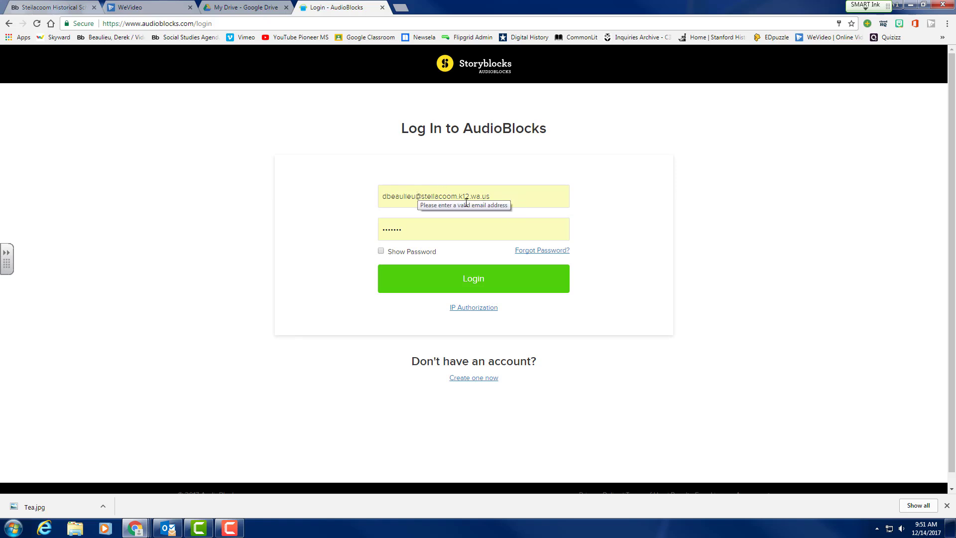
{"action": "left_click", "coordinate": [407, 230]}
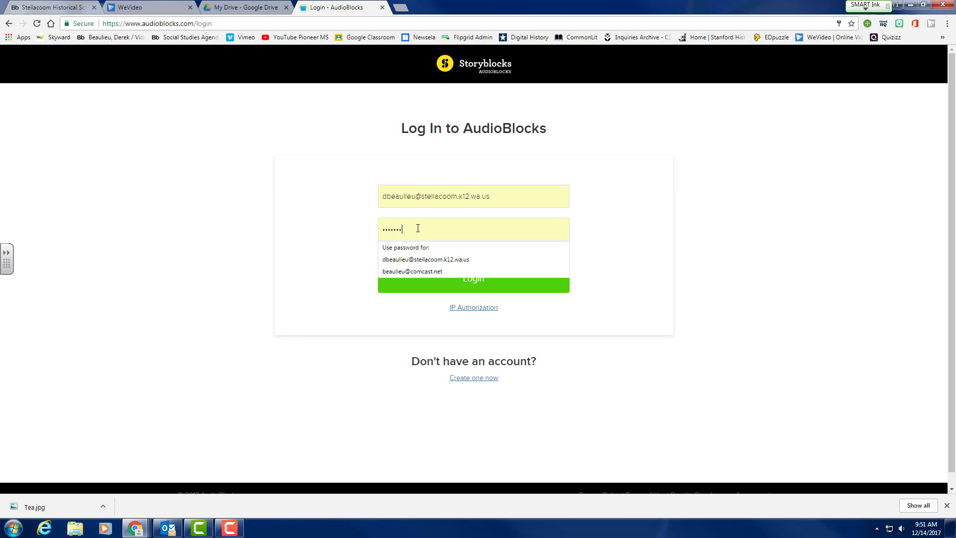
{"action": "left_click", "coordinate": [517, 274]}
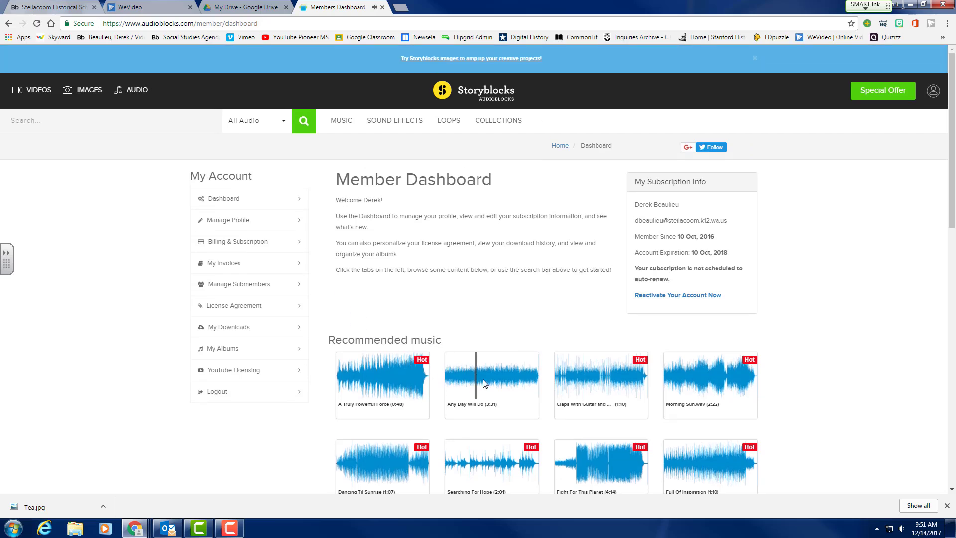
Preview the Any Day Will Do track on the Member Dashboard.
{"action": "left_click", "coordinate": [488, 385]}
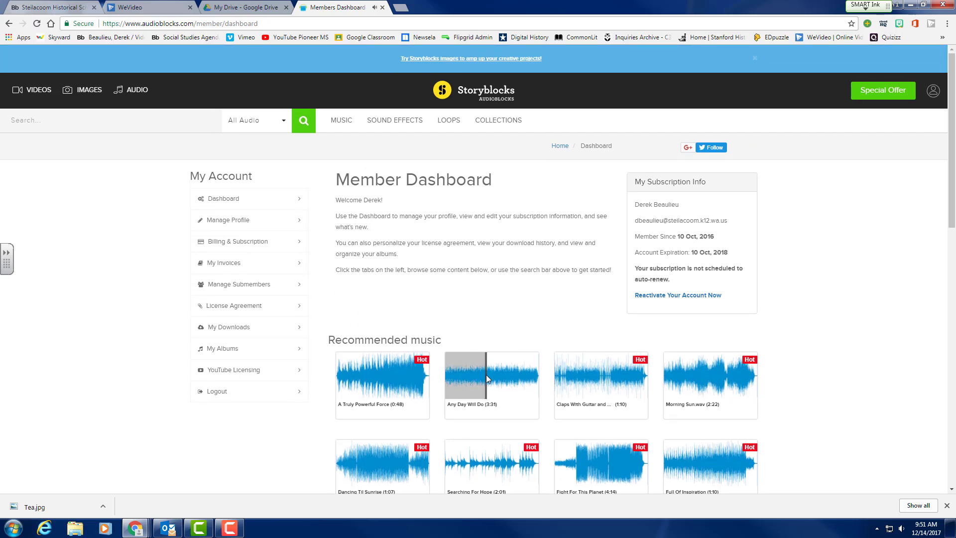
{"action": "right_click", "coordinate": [486, 376]}
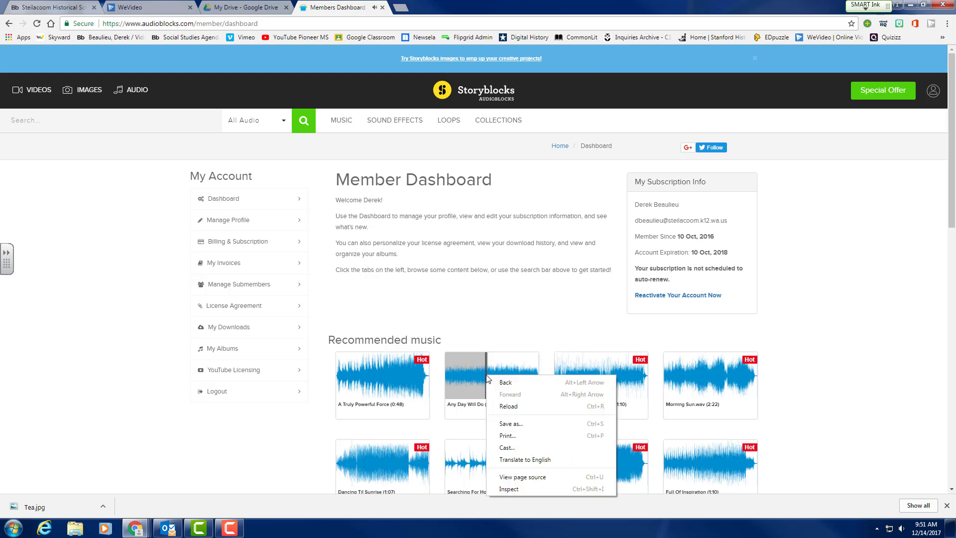
{"action": "left_click", "coordinate": [474, 376]}
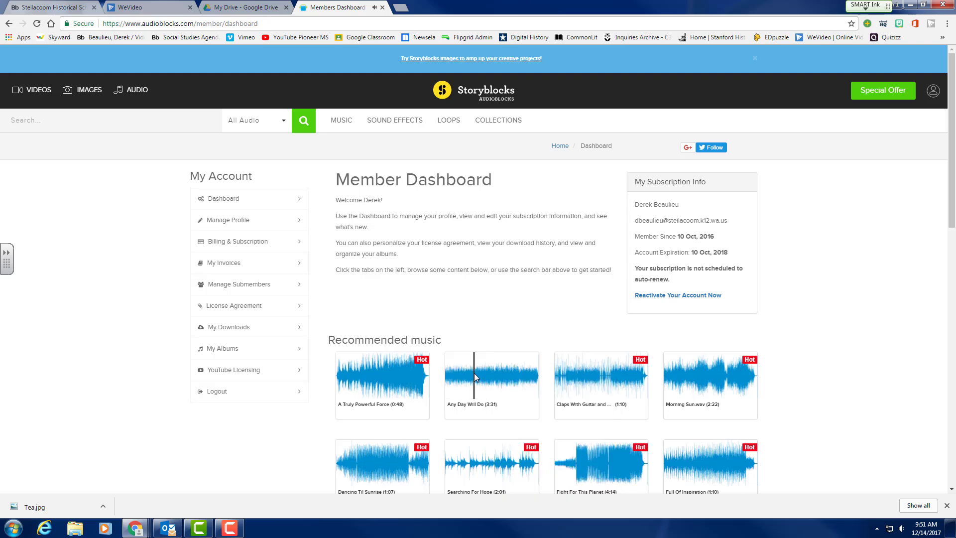
{"action": "left_click", "coordinate": [509, 387]}
{"action": "scroll", "coordinate": [348, 326], "scroll_direction": "down", "scroll_amount": 6}
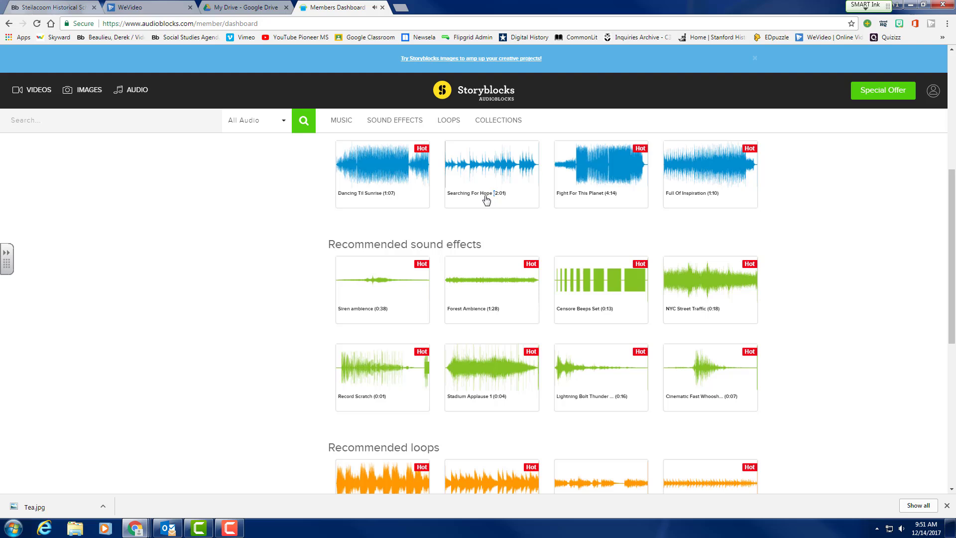
Download Searching For Hope as an MP3, closing the add-to-album dialog without saving.
{"action": "left_click", "coordinate": [480, 182]}
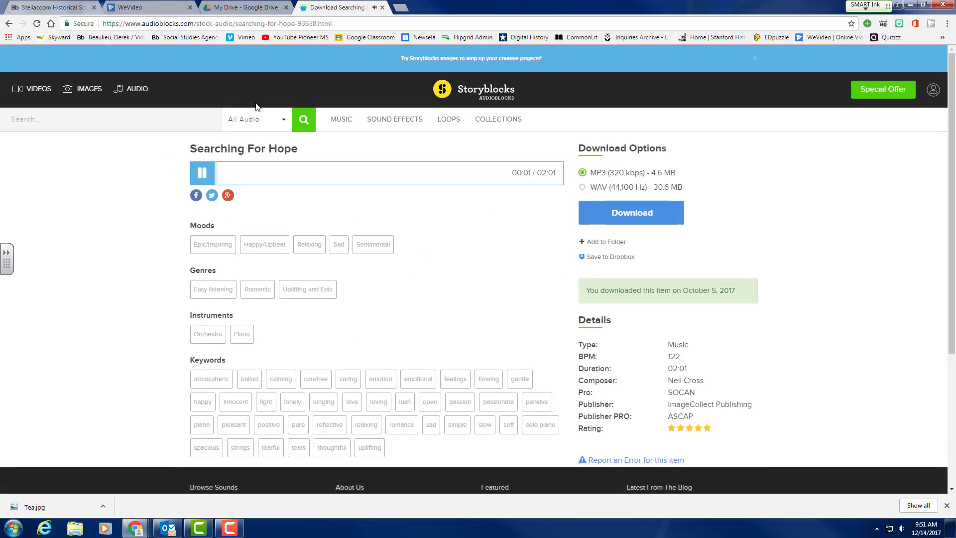
{"action": "left_click", "coordinate": [213, 177]}
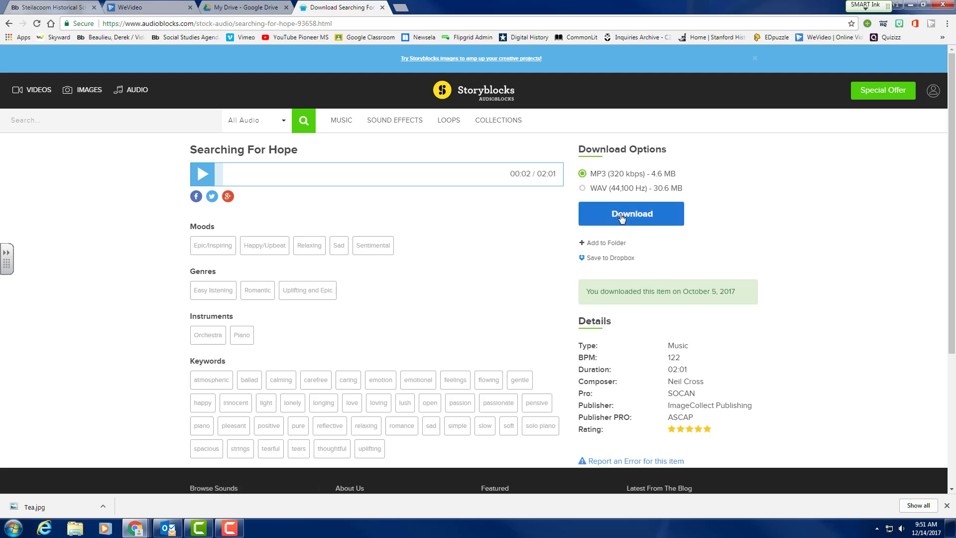
{"action": "left_click", "coordinate": [622, 215]}
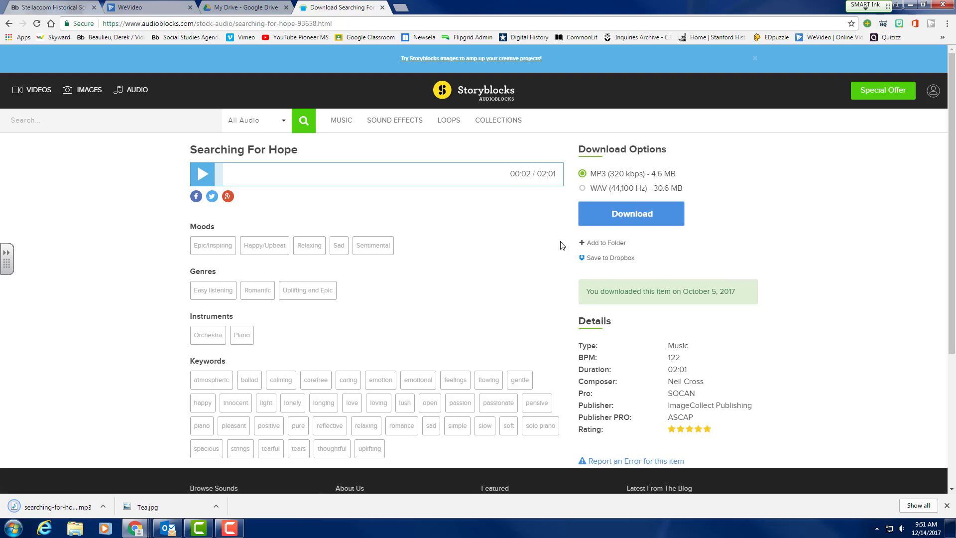
{"action": "left_click", "coordinate": [596, 244]}
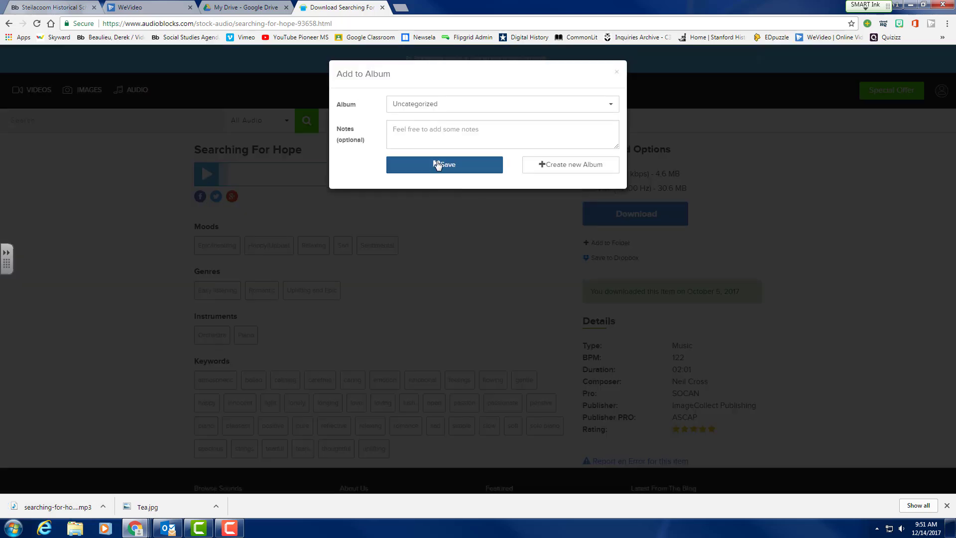
{"action": "left_click", "coordinate": [555, 105]}
{"action": "left_click", "coordinate": [617, 74]}
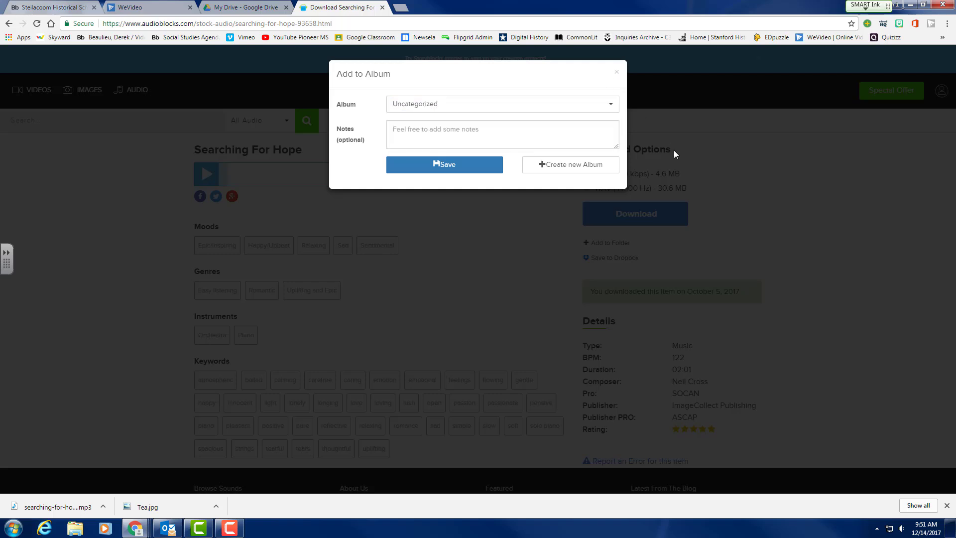
{"action": "left_click", "coordinate": [617, 73]}
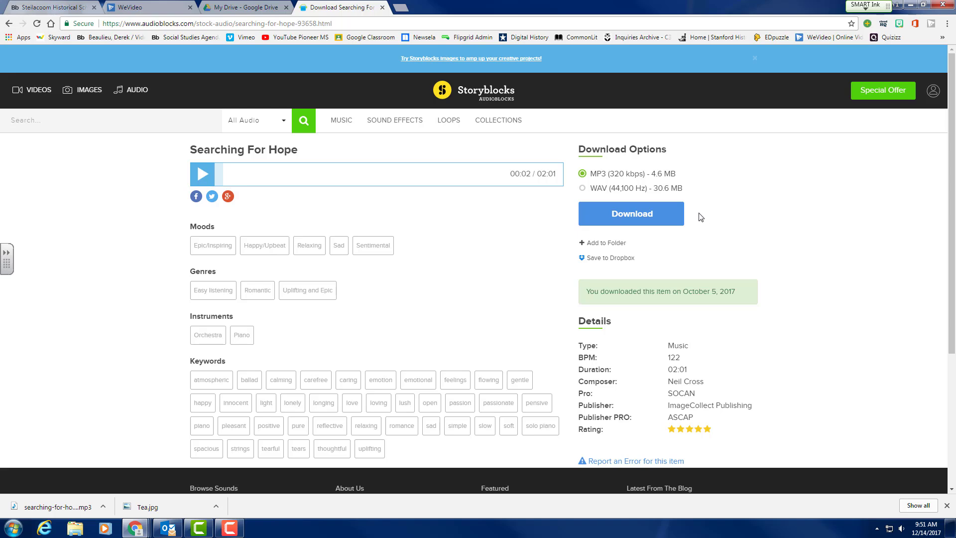
Play the downloaded Searching For Hope MP3 to check it, then close the player.
{"action": "scroll", "coordinate": [699, 214], "scroll_direction": "down", "scroll_amount": 4}
{"action": "scroll", "coordinate": [699, 214], "scroll_direction": "up", "scroll_amount": 4}
{"action": "left_click", "coordinate": [62, 510]}
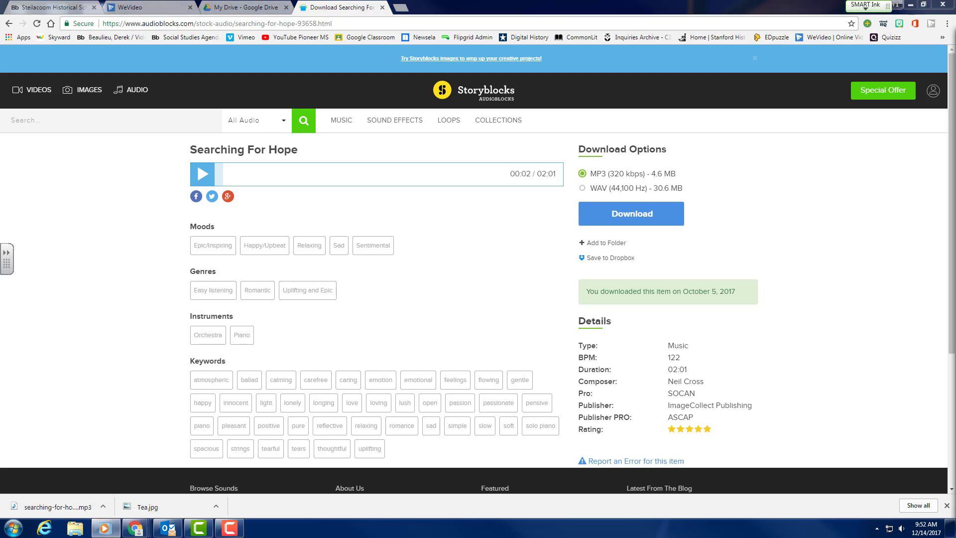
{"action": "left_click", "coordinate": [544, 156]}
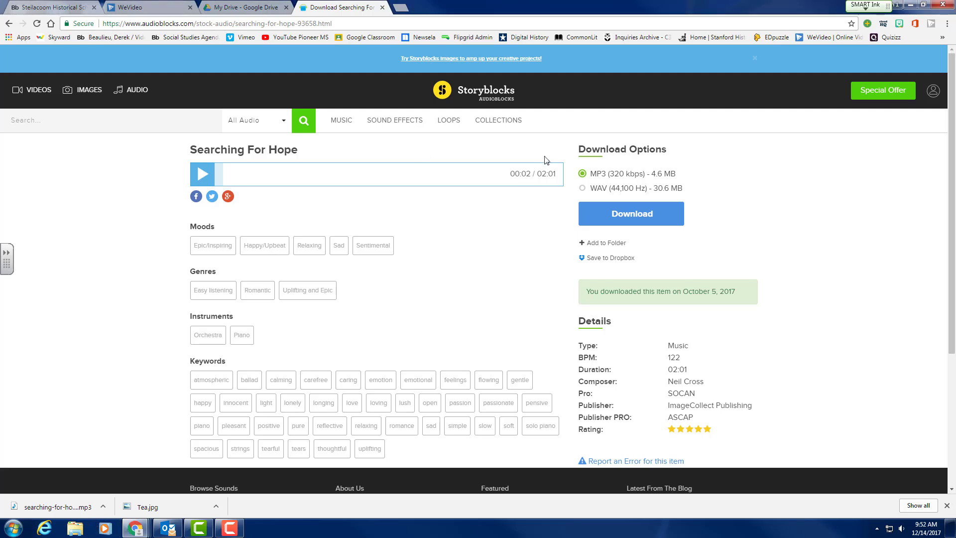
Upload jg-032316-sfx-shuttle-launch-countdown.mp3 from the Downloads folder into My Drive.
{"action": "left_click", "coordinate": [228, 10]}
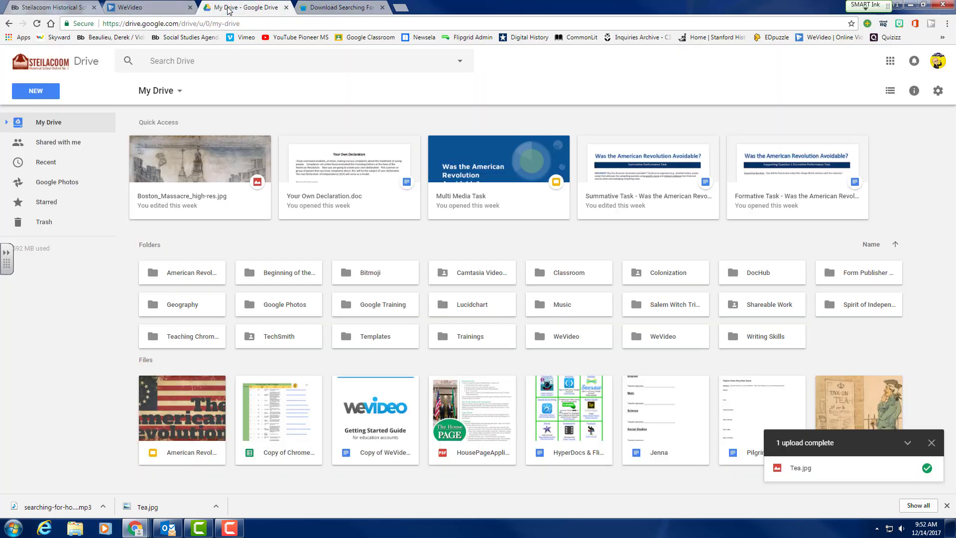
{"action": "left_click", "coordinate": [46, 92]}
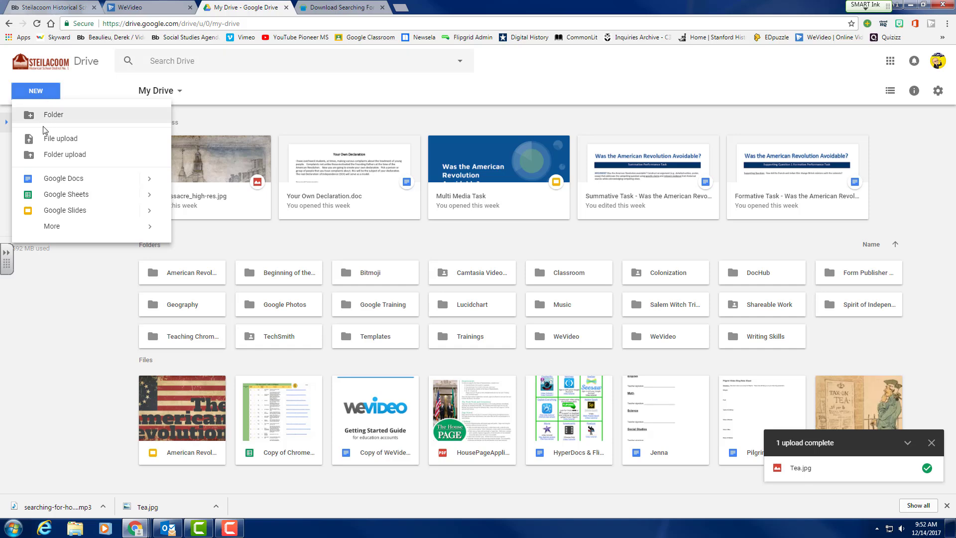
{"action": "left_click", "coordinate": [49, 143]}
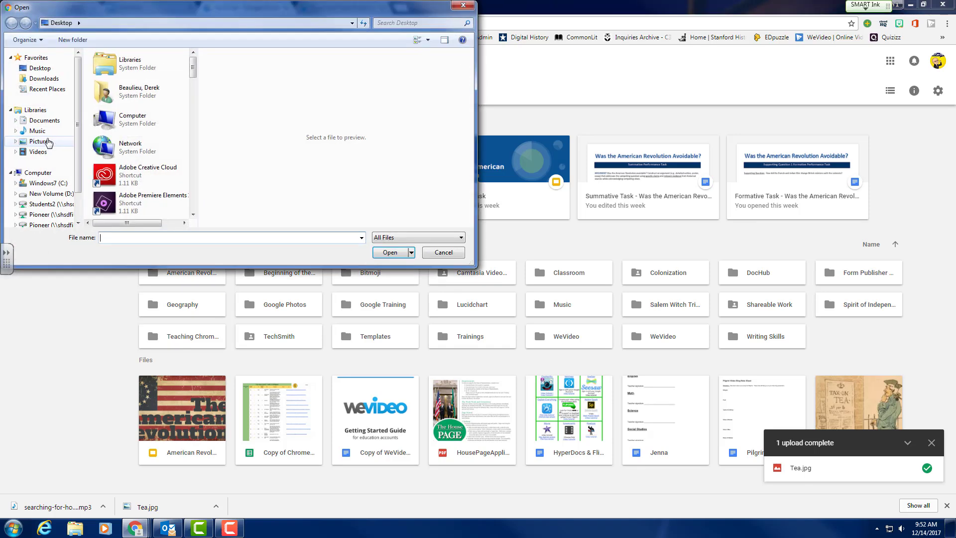
{"action": "left_click", "coordinate": [45, 79]}
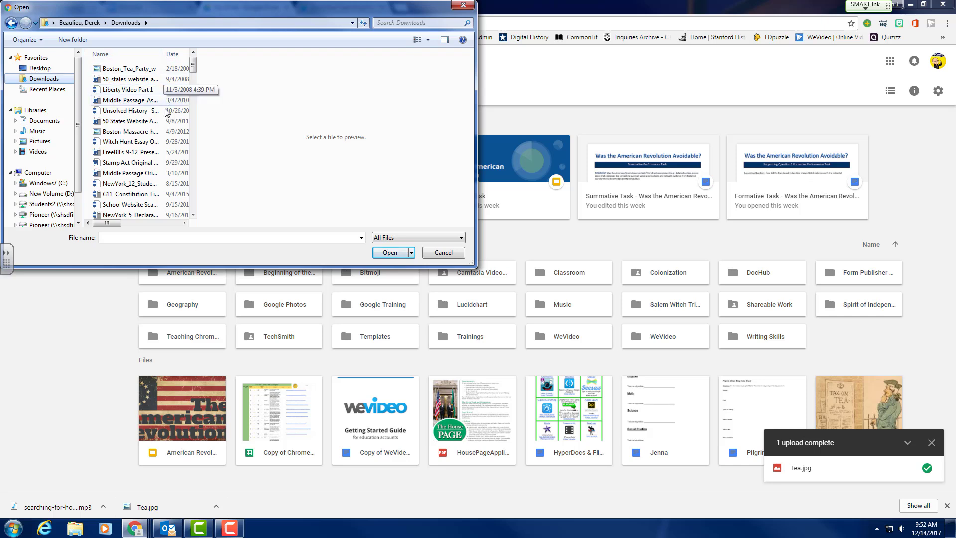
{"action": "left_click", "coordinate": [42, 68]}
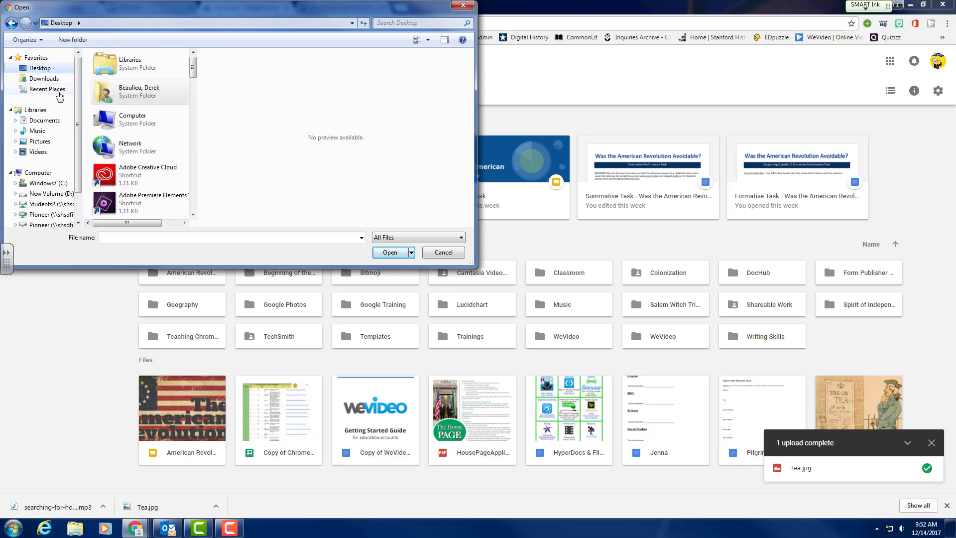
{"action": "left_click_drag", "start_coordinate": [193, 73], "coordinate": [189, 219]}
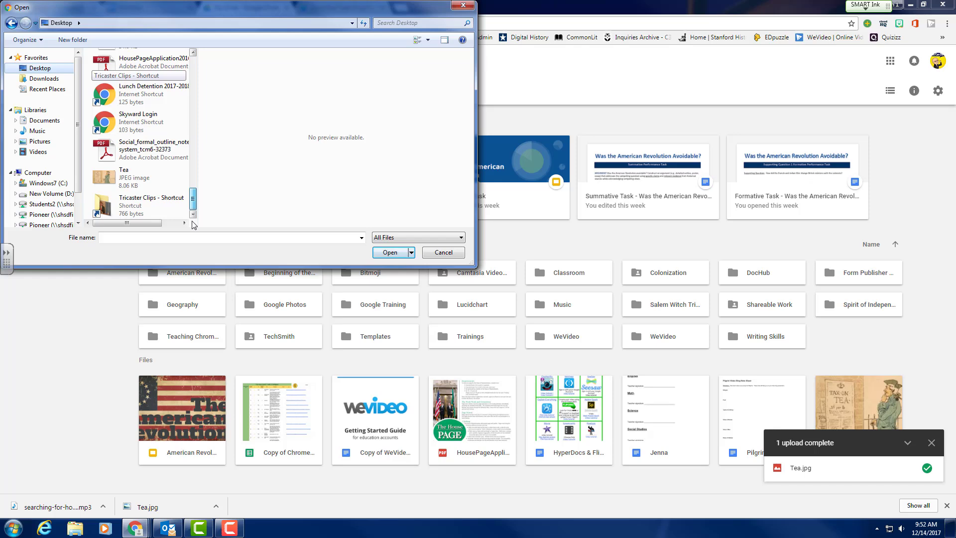
{"action": "left_click_drag", "start_coordinate": [193, 211], "coordinate": [193, 70]}
{"action": "left_click", "coordinate": [50, 79]}
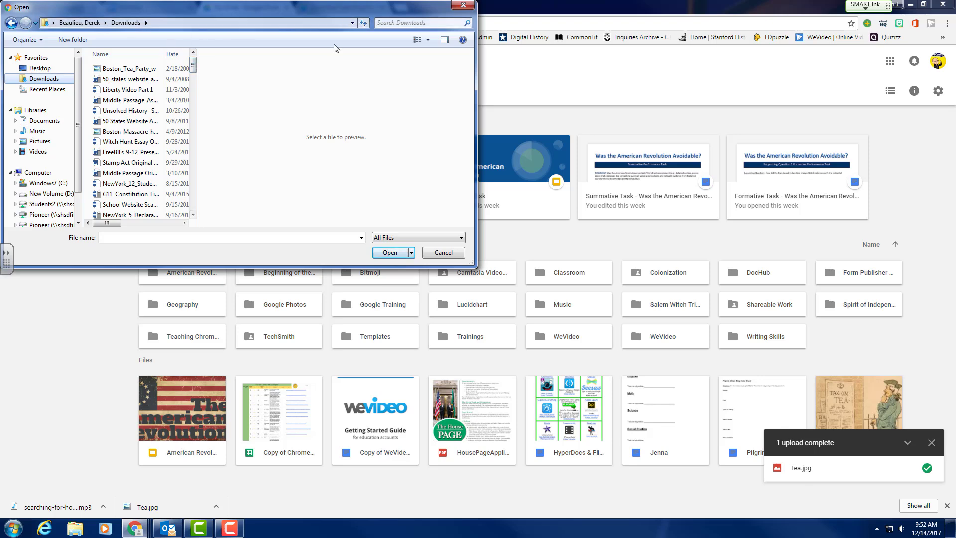
{"action": "left_click_drag", "start_coordinate": [193, 70], "coordinate": [200, 158]}
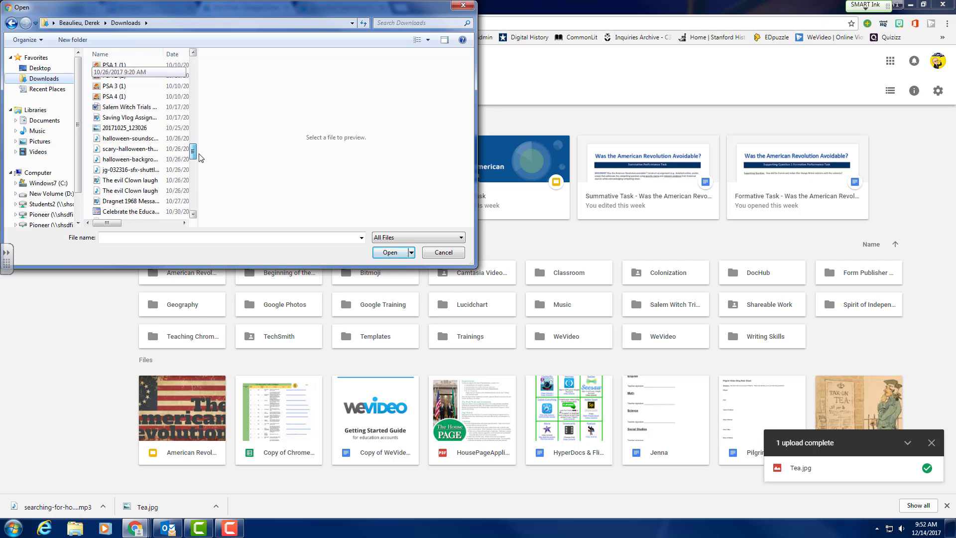
{"action": "double_click", "coordinate": [135, 171]}
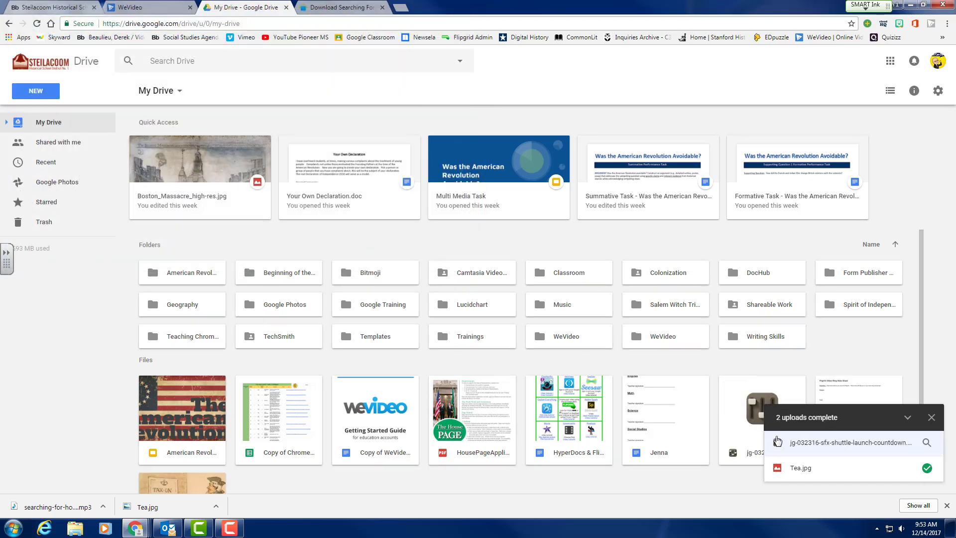
Import the jg-032316 shuttle launch countdown sound from Google Drive into the project's media library.
{"action": "left_click", "coordinate": [138, 10]}
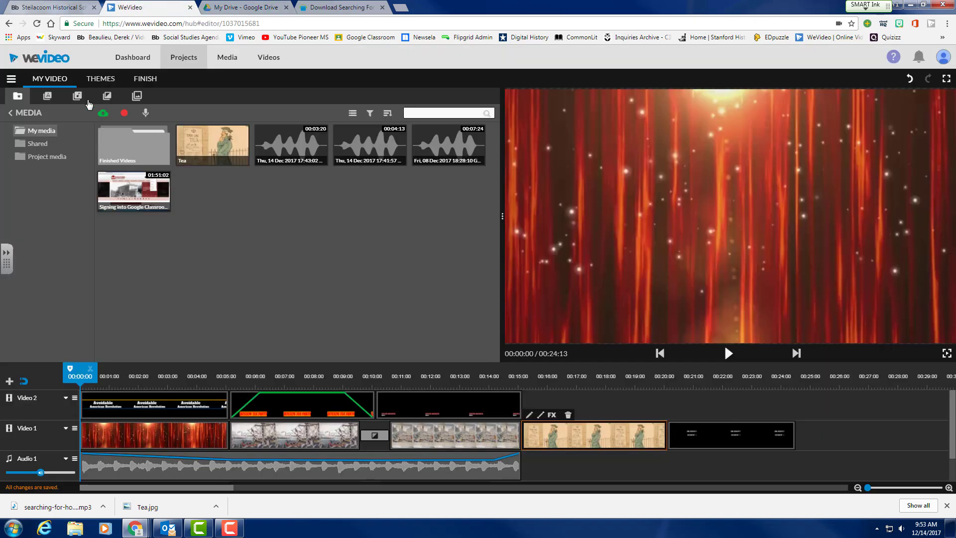
{"action": "left_click", "coordinate": [104, 114]}
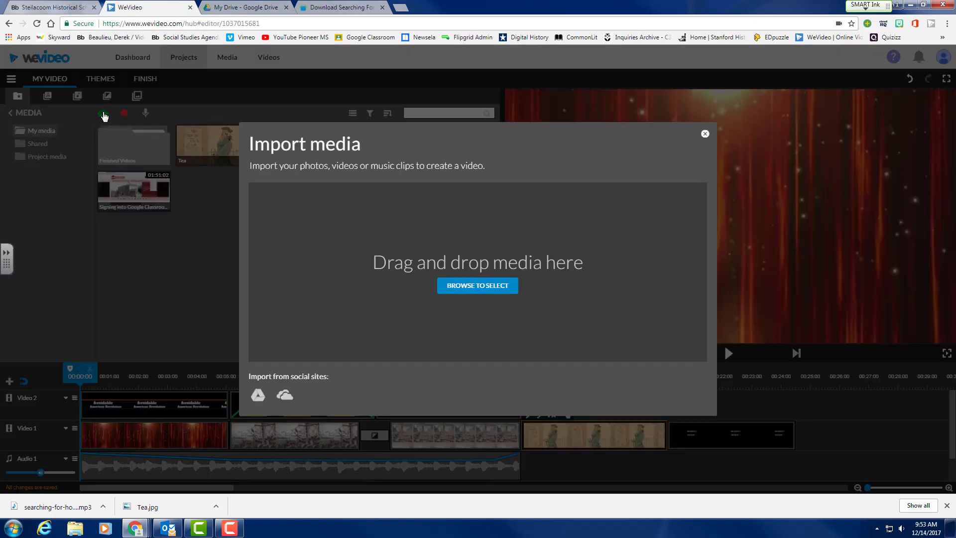
{"action": "left_click", "coordinate": [258, 394]}
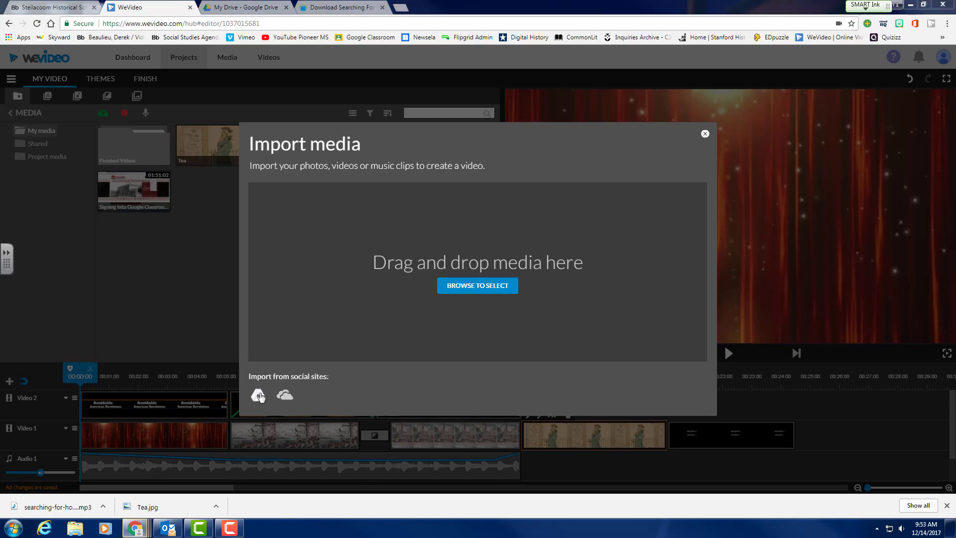
{"action": "left_click", "coordinate": [446, 282]}
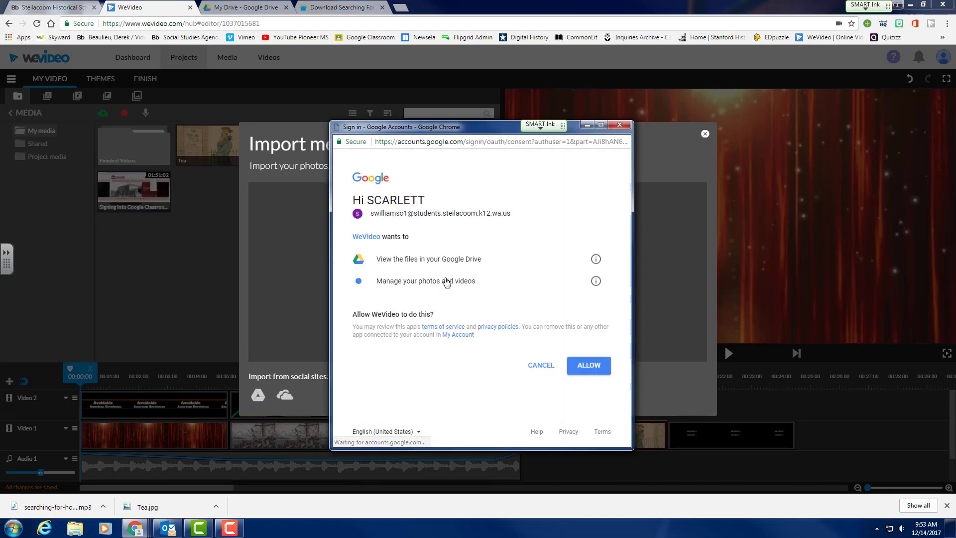
{"action": "left_click", "coordinate": [531, 364]}
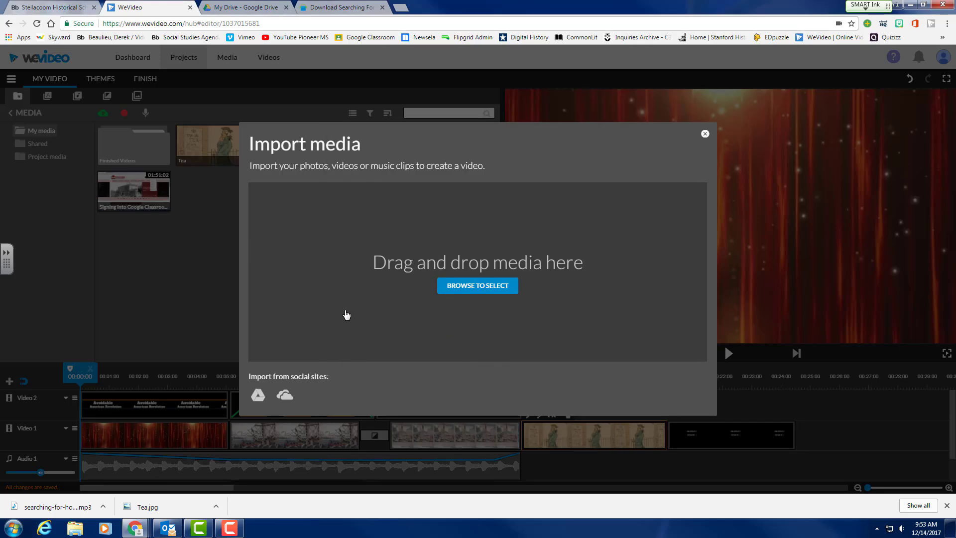
{"action": "left_click", "coordinate": [258, 395]}
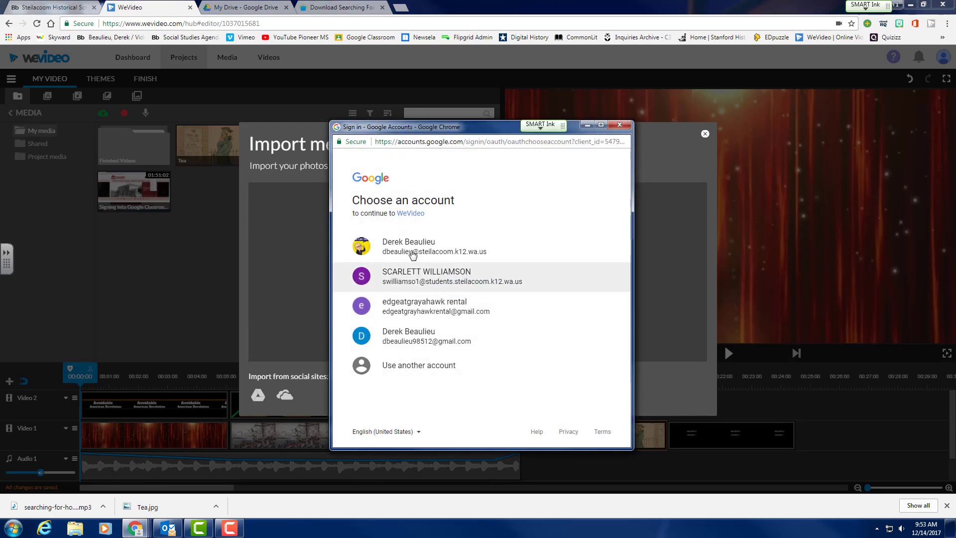
{"action": "left_click", "coordinate": [410, 249]}
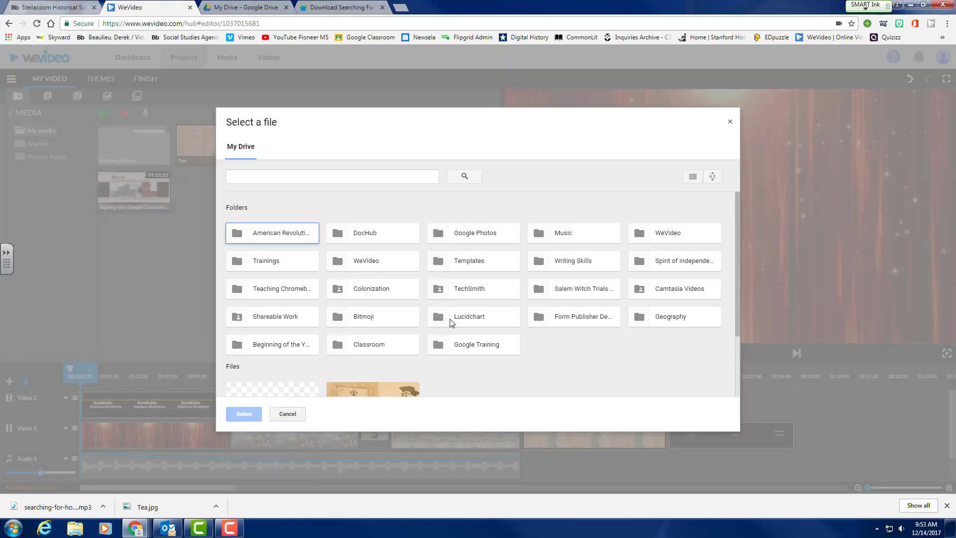
{"action": "scroll", "coordinate": [444, 369], "scroll_direction": "down", "scroll_amount": 2}
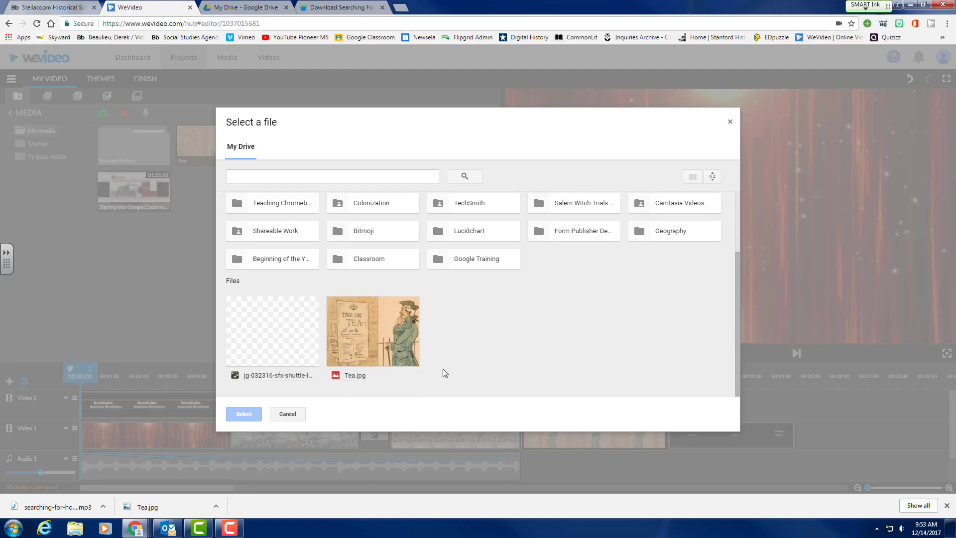
{"action": "double_click", "coordinate": [271, 338]}
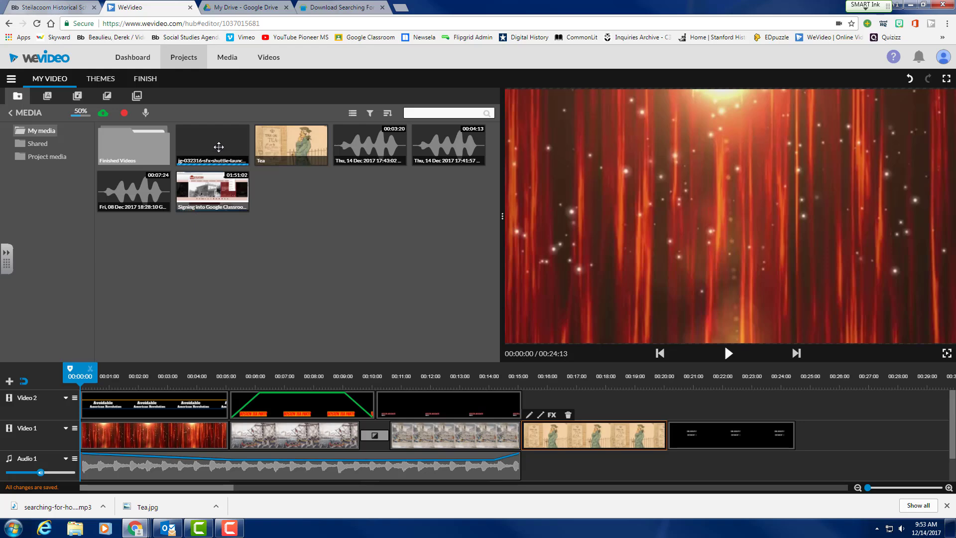
Place the countdown sound on Audio 1 after the first music clip, then preview it.
{"action": "scroll", "coordinate": [543, 471], "scroll_direction": "down", "scroll_amount": 1}
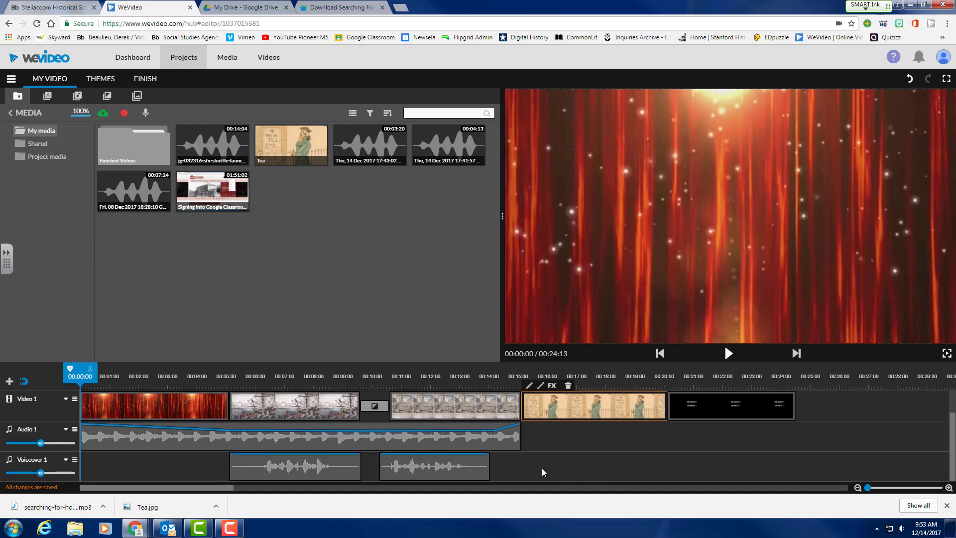
{"action": "left_click_drag", "start_coordinate": [228, 137], "coordinate": [536, 414]}
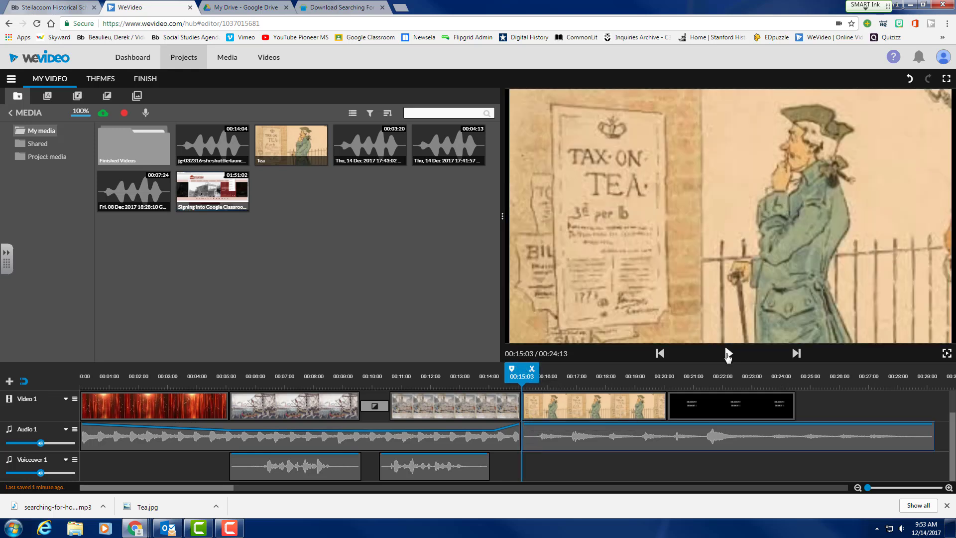
{"action": "left_click", "coordinate": [727, 355]}
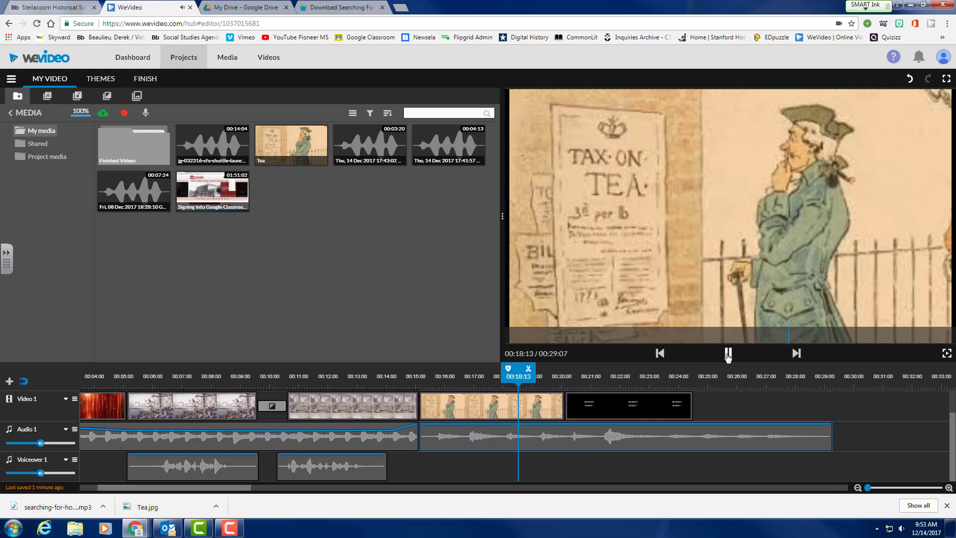
{"action": "left_click", "coordinate": [727, 355]}
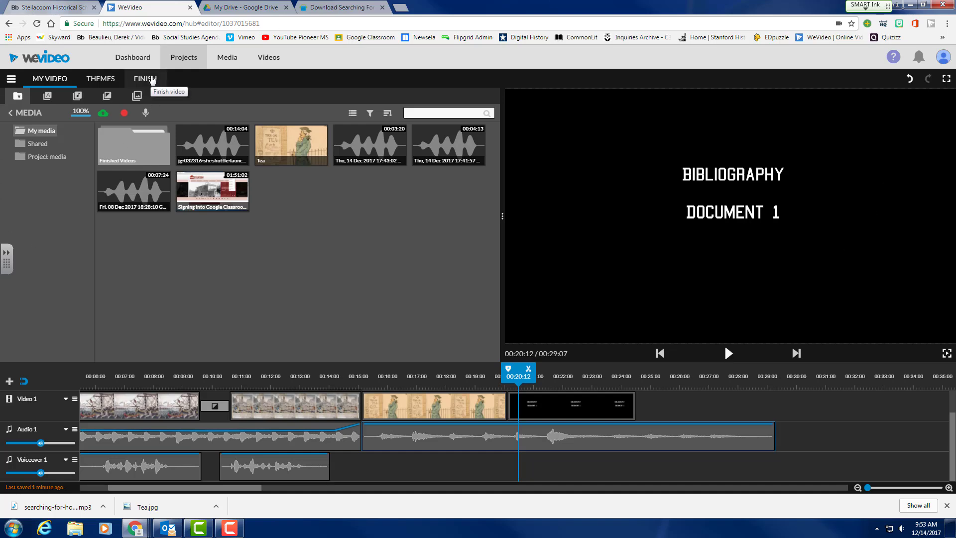
Replace the 'My Video 1' title with the author's name plus 'Was the American Revo Avoidable'.
{"action": "left_click", "coordinate": [146, 79]}
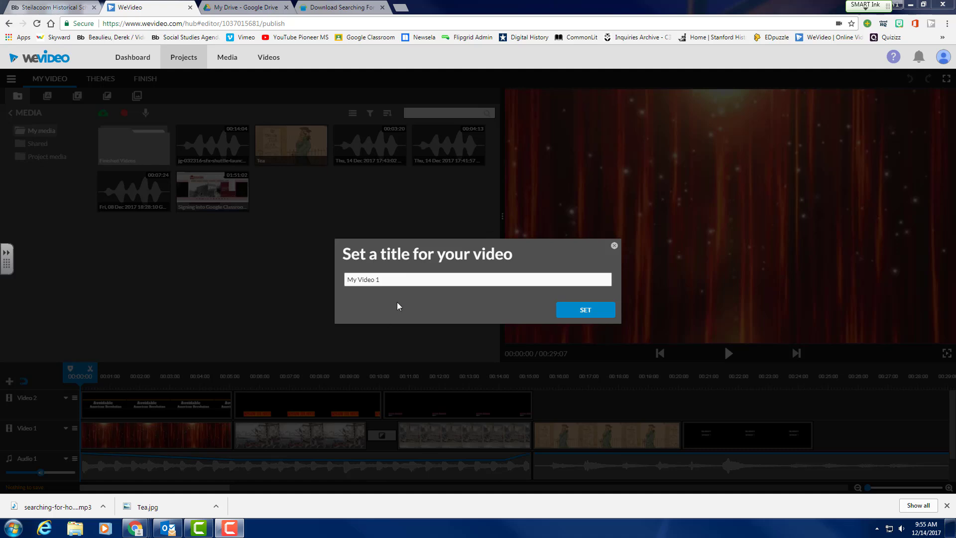
{"action": "left_click_drag", "start_coordinate": [405, 279], "coordinate": [333, 281]}
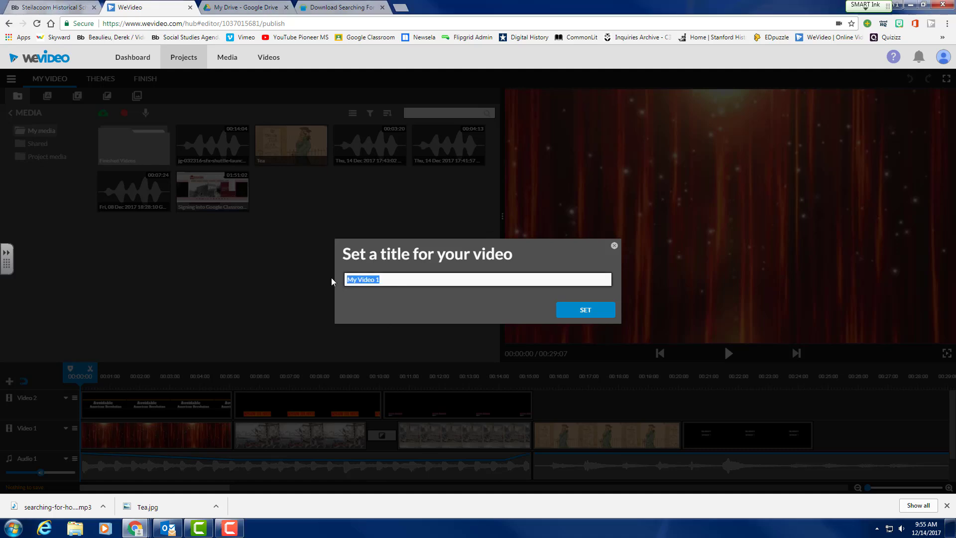
{"action": "type", "text": "Derek Beaule"}
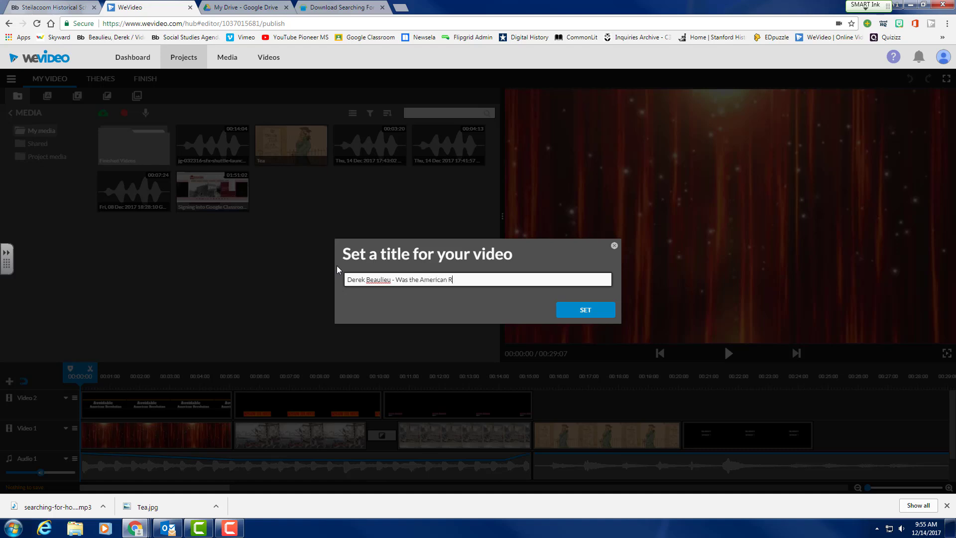
{"action": "type", "text": "vo Avoidable"}
{"action": "left_click", "coordinate": [585, 310]}
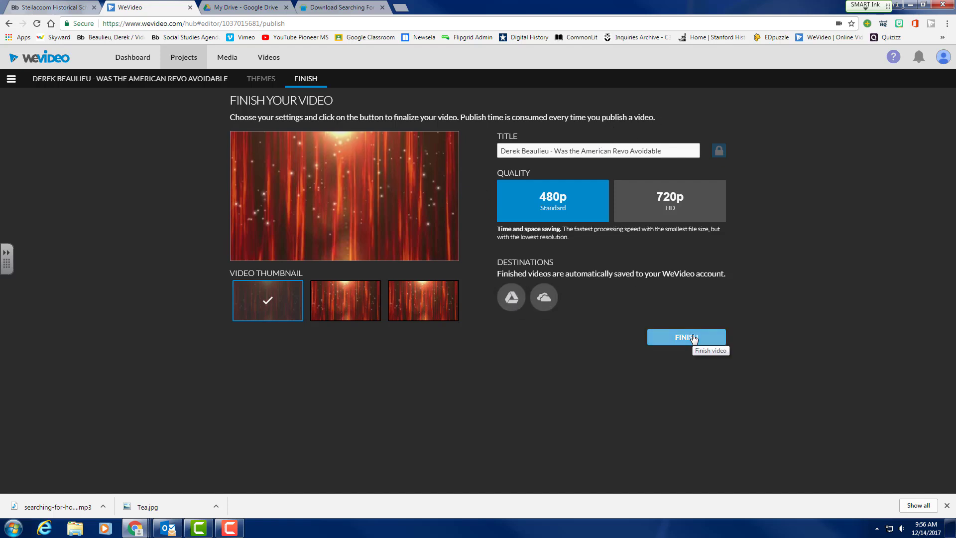
Add Google Drive as a destination and publish the 480p video.
{"action": "left_click", "coordinate": [509, 300]}
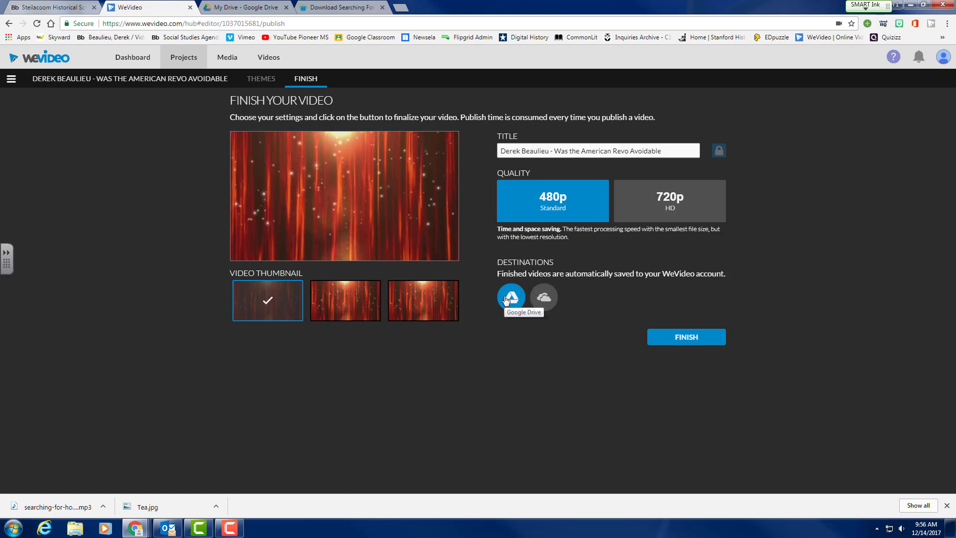
{"action": "left_click", "coordinate": [690, 339]}
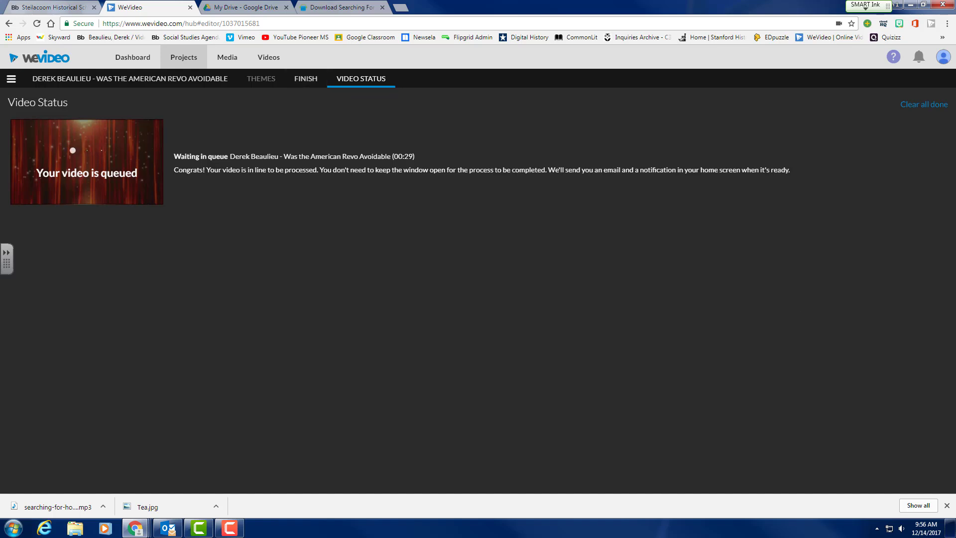
Maximize the browser window and search the web for 'we video academy'.
{"action": "left_click_drag", "start_coordinate": [955, 115], "coordinate": [361, 19]}
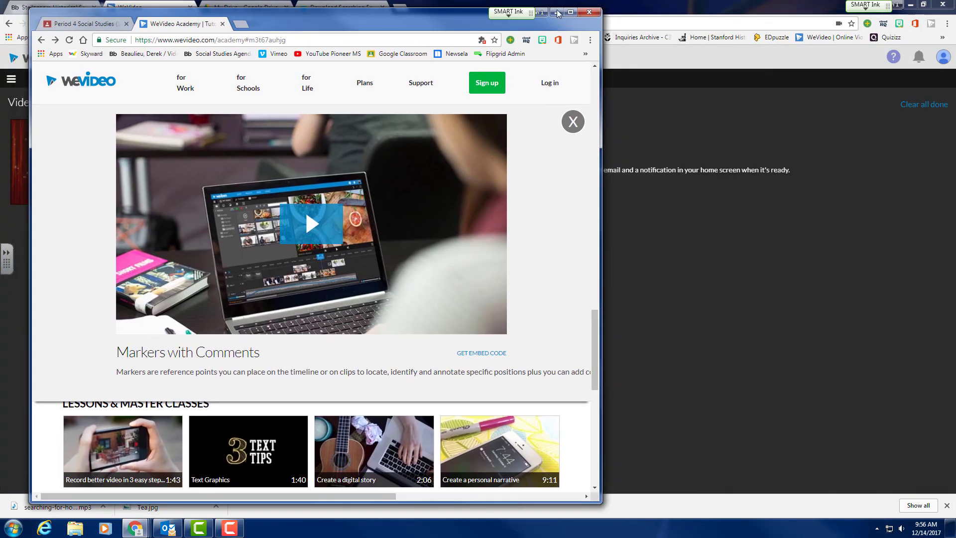
{"action": "left_click", "coordinate": [570, 13]}
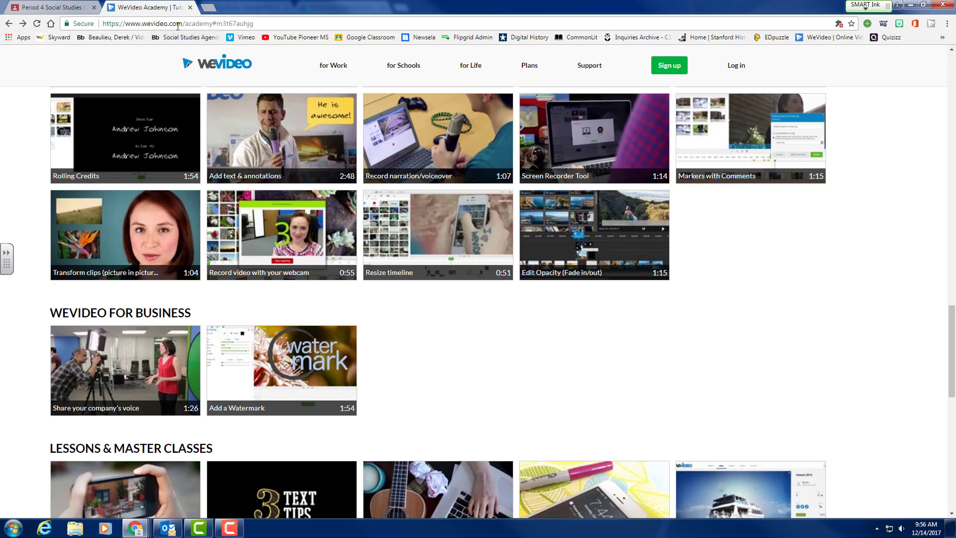
{"action": "left_click", "coordinate": [280, 24]}
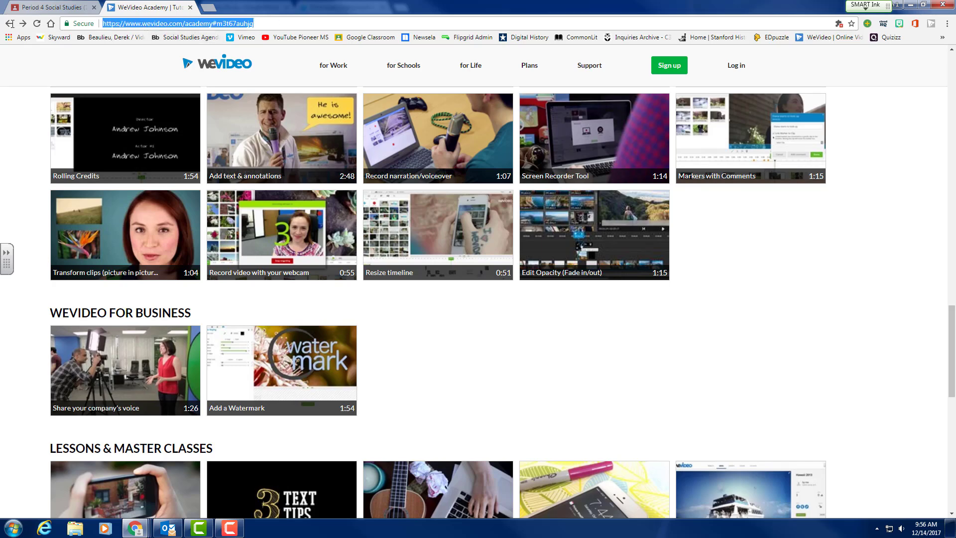
{"action": "type", "text": "ww"}
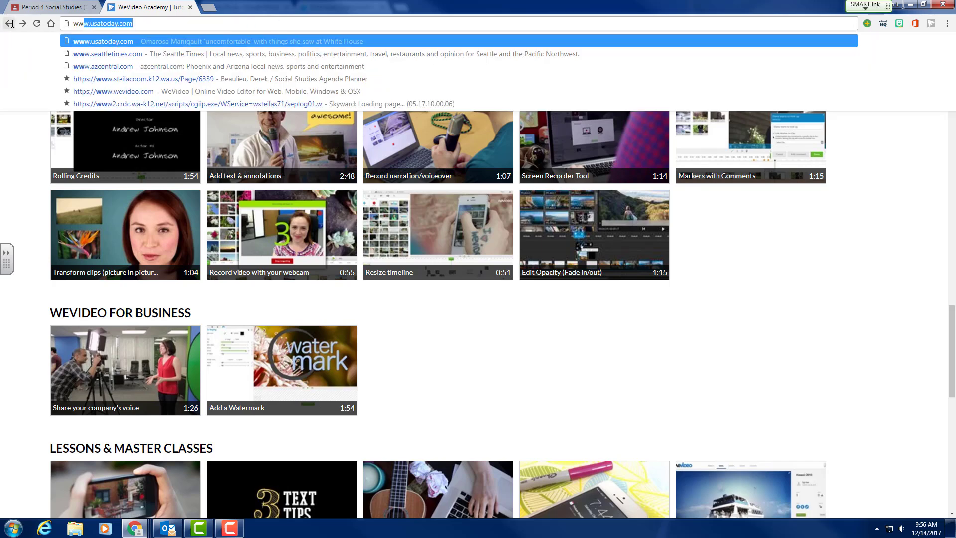
{"action": "key", "text": "BackSpace"}
{"action": "key", "text": "BackSpace"}
{"action": "key", "text": "BackSpace"}
{"action": "type", "text": "we "}
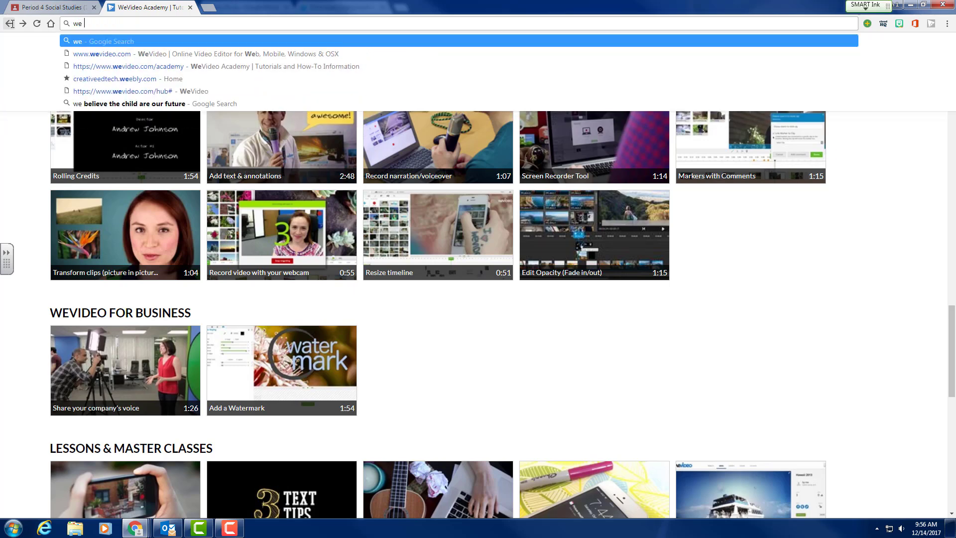
{"action": "type", "text": "video aca"}
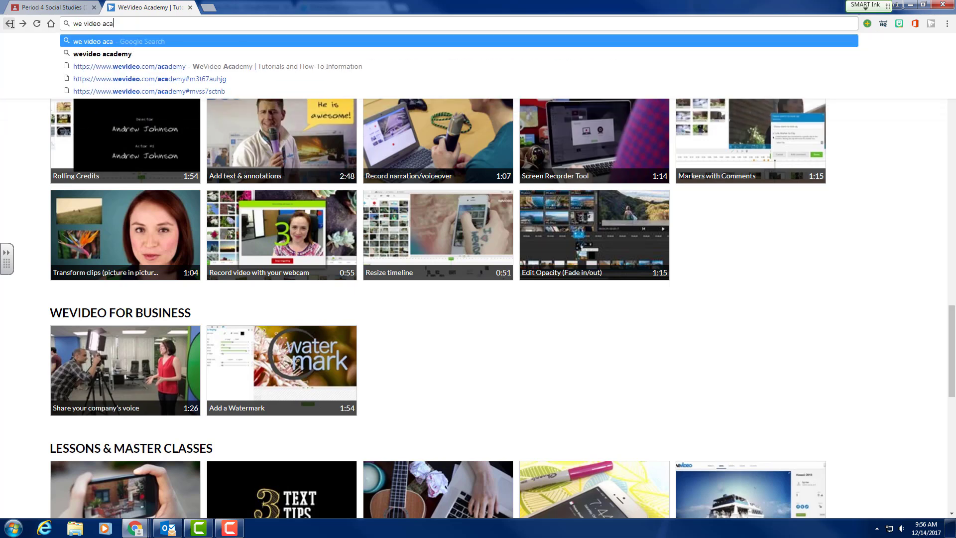
{"action": "type", "text": "demy"}
{"action": "key", "text": "Return"}
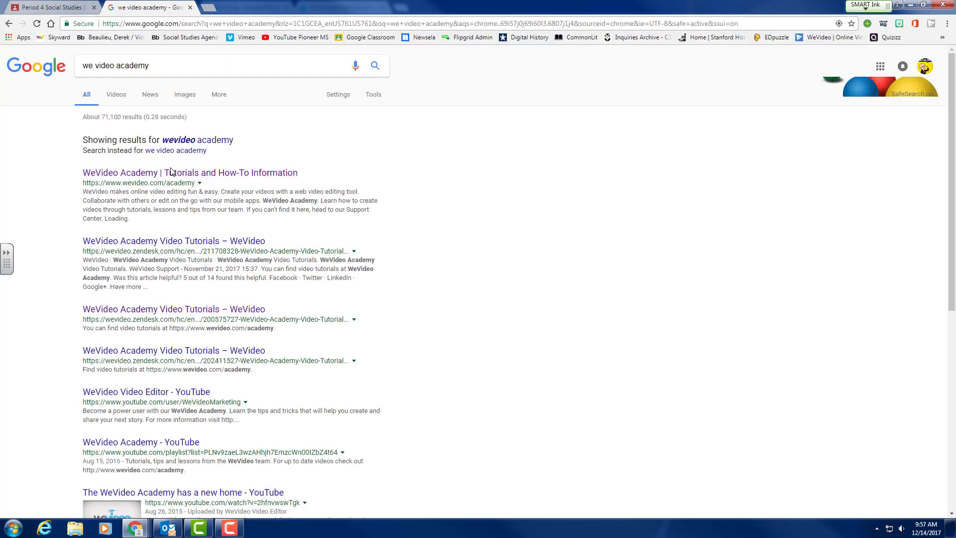
Open WeVideo Academy and select the Submit videos to Google Classroom tutorial.
{"action": "left_click", "coordinate": [171, 172]}
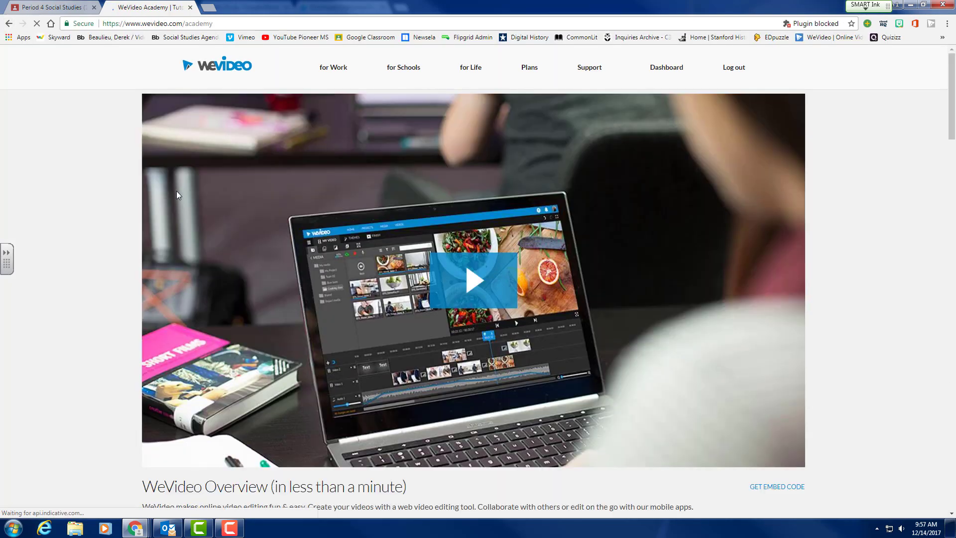
{"action": "scroll", "coordinate": [345, 246], "scroll_direction": "down", "scroll_amount": 9}
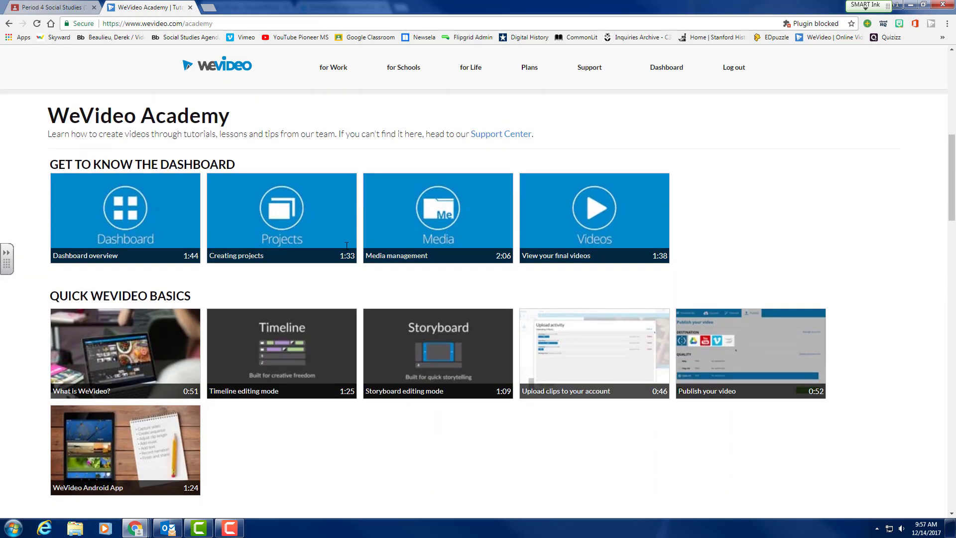
{"action": "scroll", "coordinate": [347, 247], "scroll_direction": "down", "scroll_amount": 5}
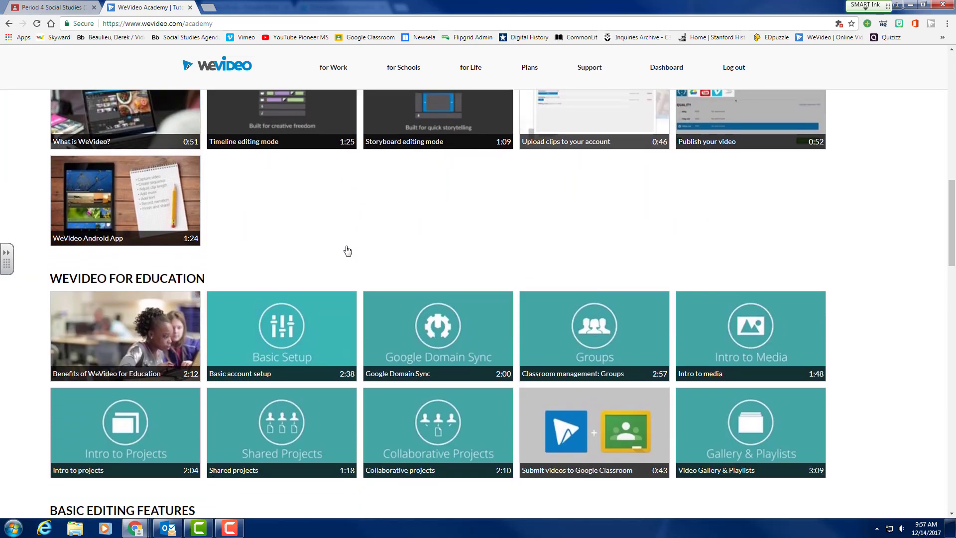
{"action": "scroll", "coordinate": [347, 250], "scroll_direction": "down", "scroll_amount": 5}
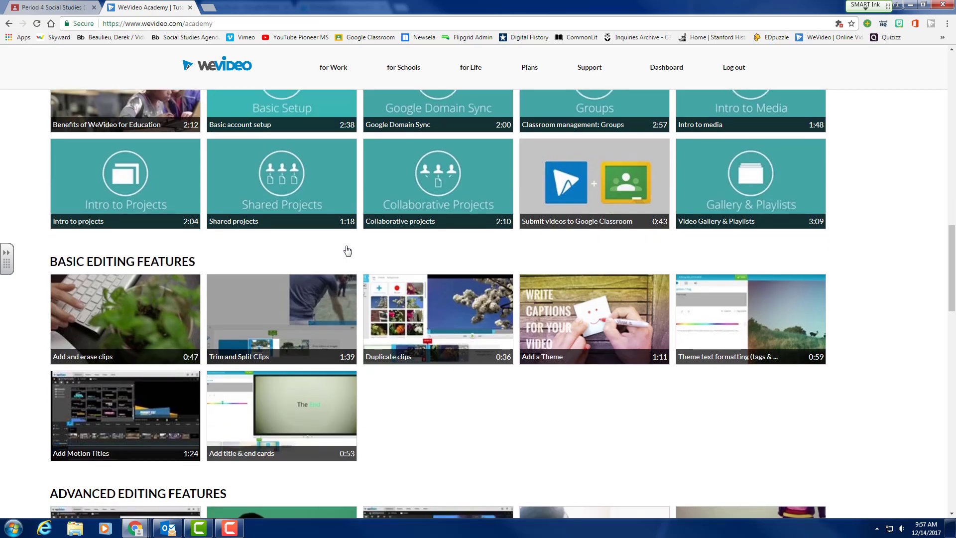
{"action": "left_click", "coordinate": [597, 188]}
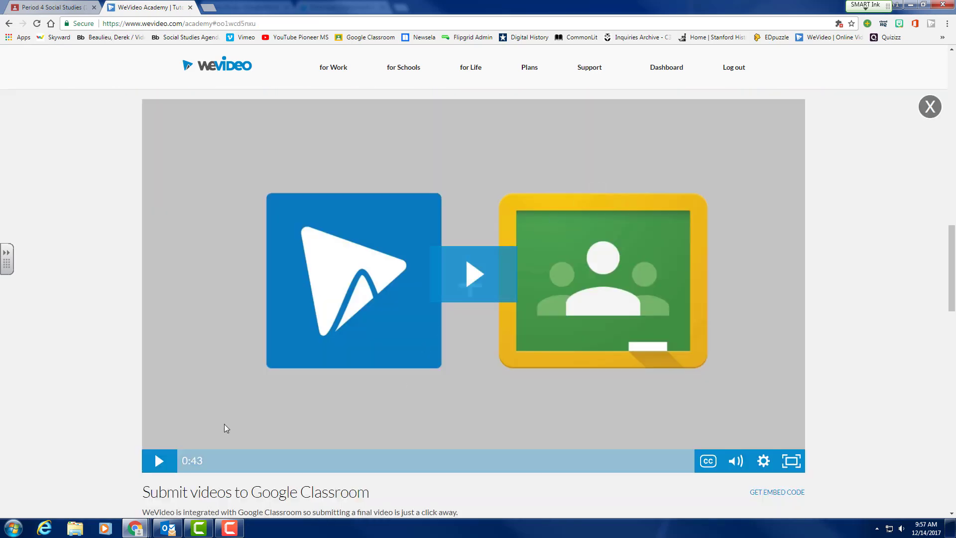
Play the Google Classroom tutorial and pause it at 0:37.
{"action": "left_click", "coordinate": [159, 461]}
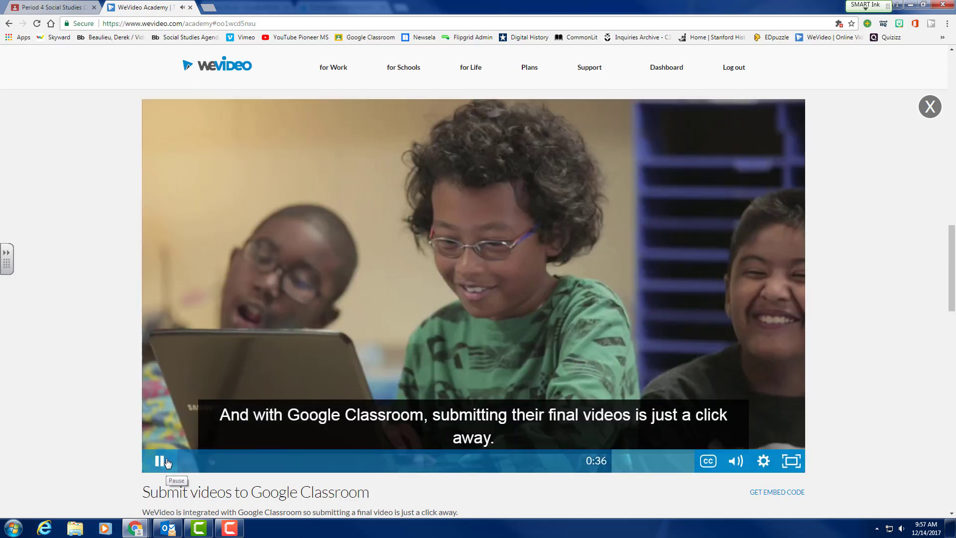
{"action": "left_click", "coordinate": [159, 461]}
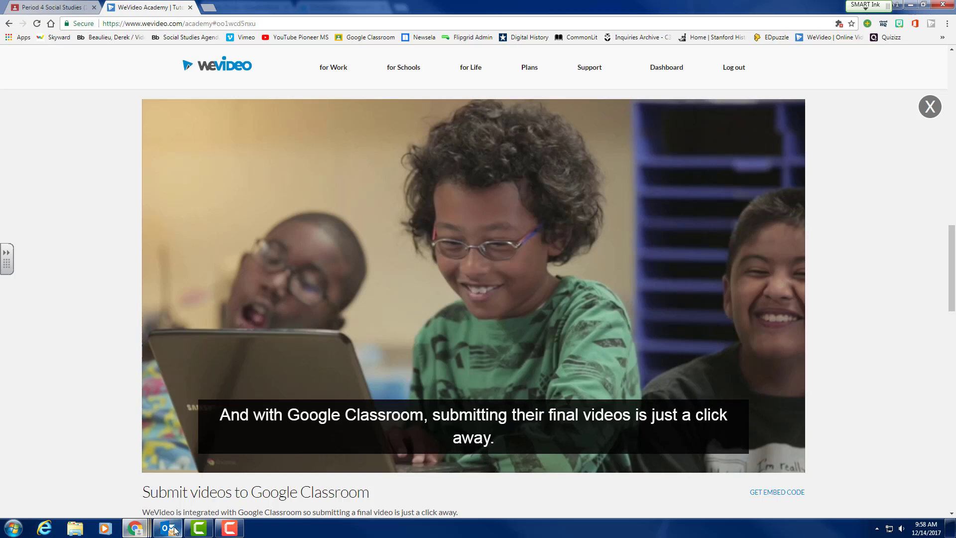
Go back to the WeVideo tab and check Video Status until the video shows Published and Done.
{"action": "mouse_move", "coordinate": [148, 531]}
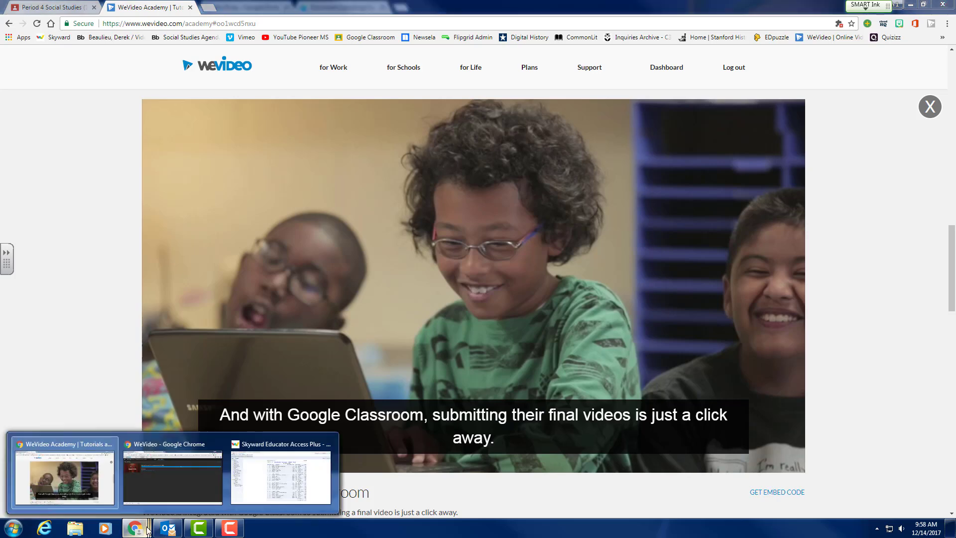
{"action": "left_click", "coordinate": [183, 467]}
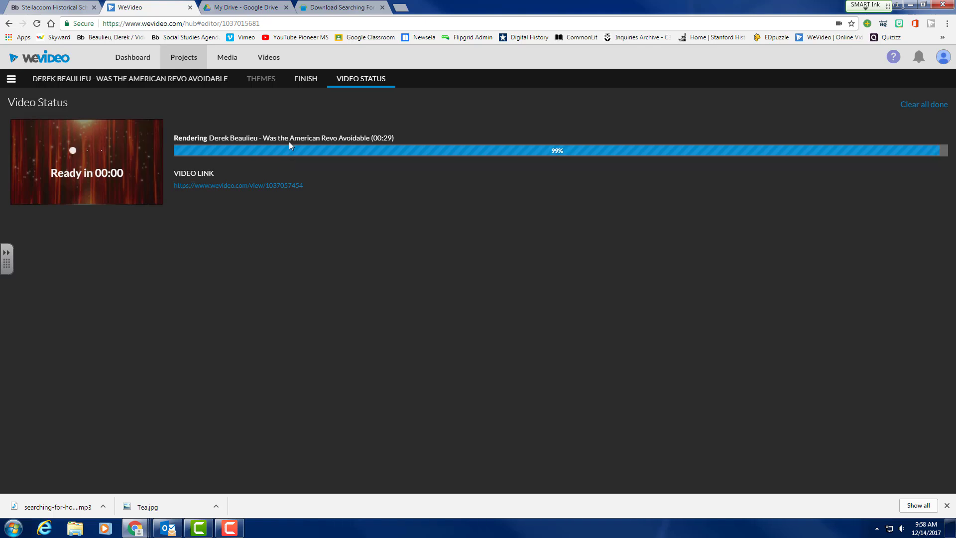
{"action": "left_click", "coordinate": [341, 9]}
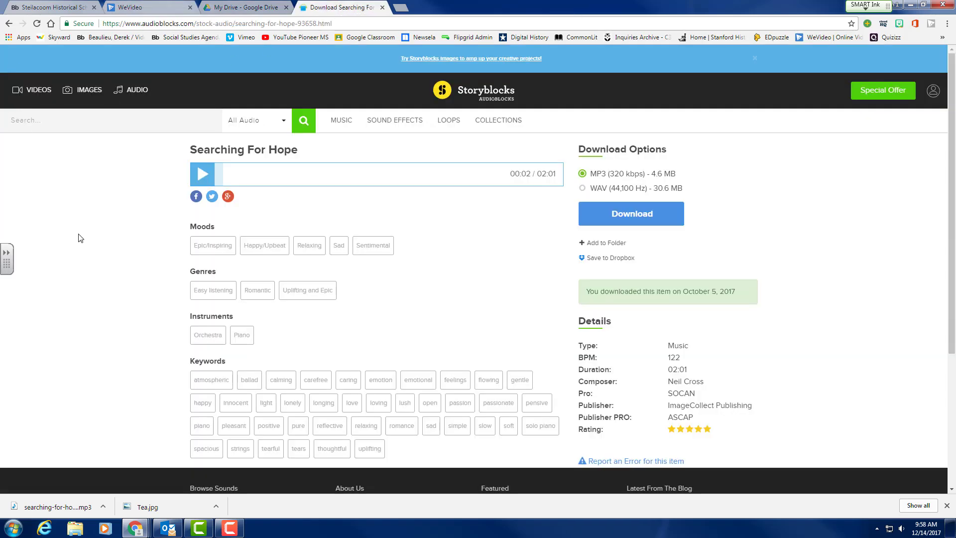
{"action": "left_click", "coordinate": [246, 10]}
{"action": "key", "text": "ctrl+shift+Tab"}
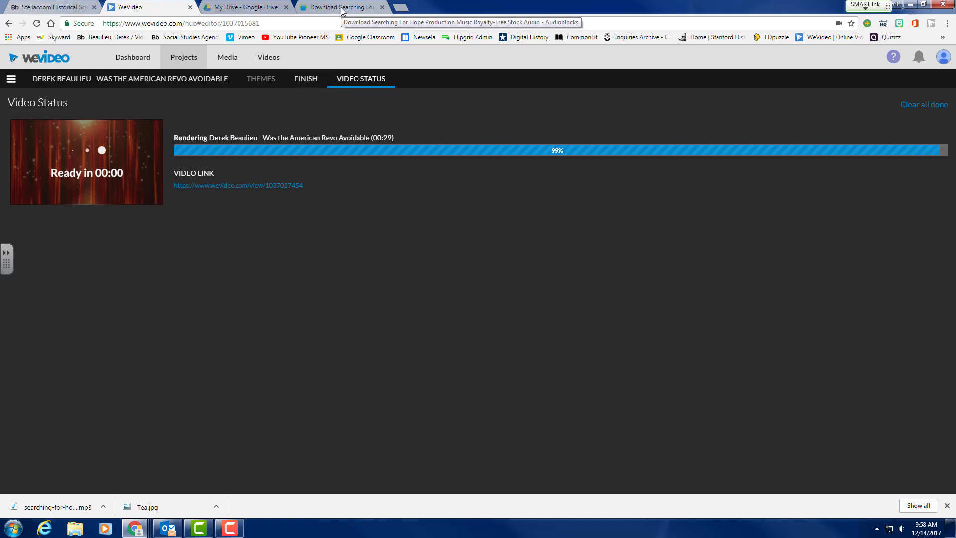
{"action": "left_click", "coordinate": [305, 85]}
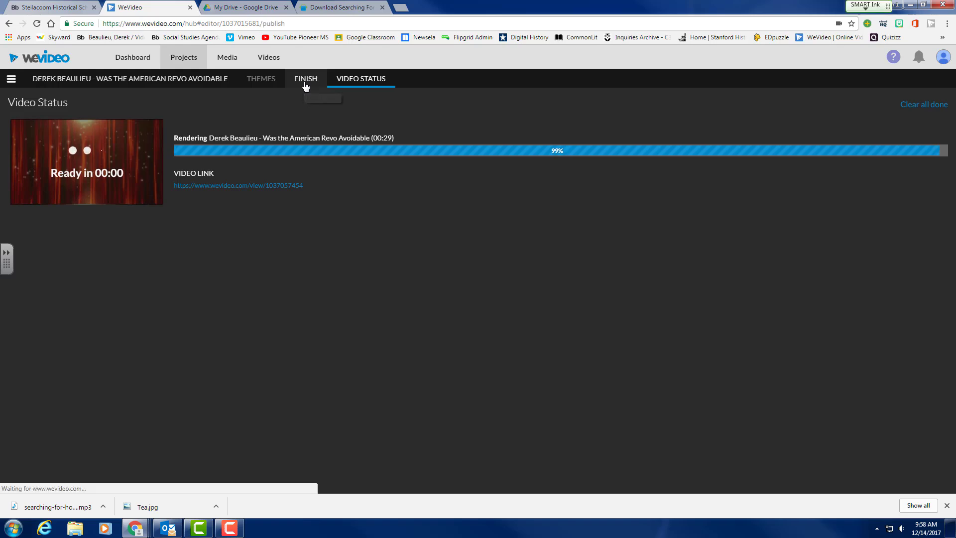
{"action": "left_click", "coordinate": [354, 80]}
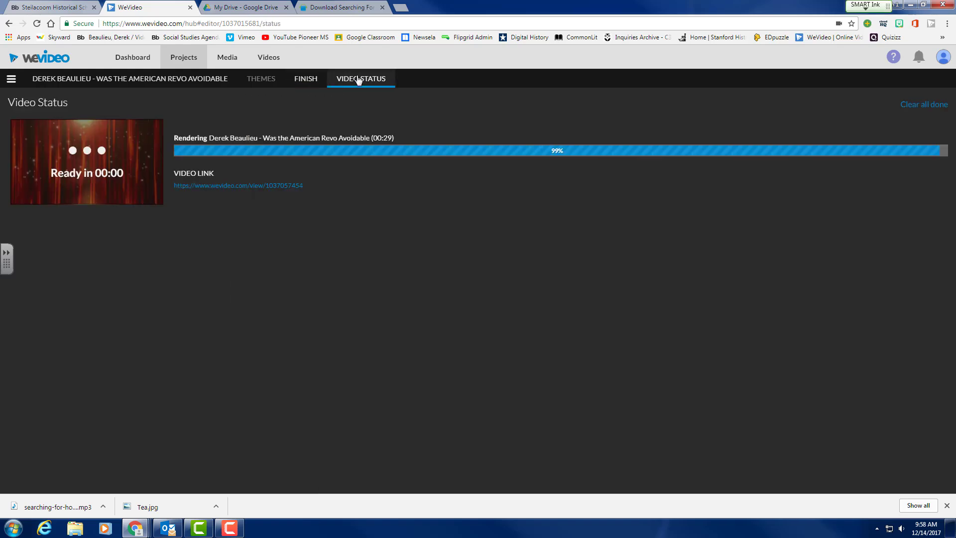
{"action": "left_click", "coordinate": [249, 7]}
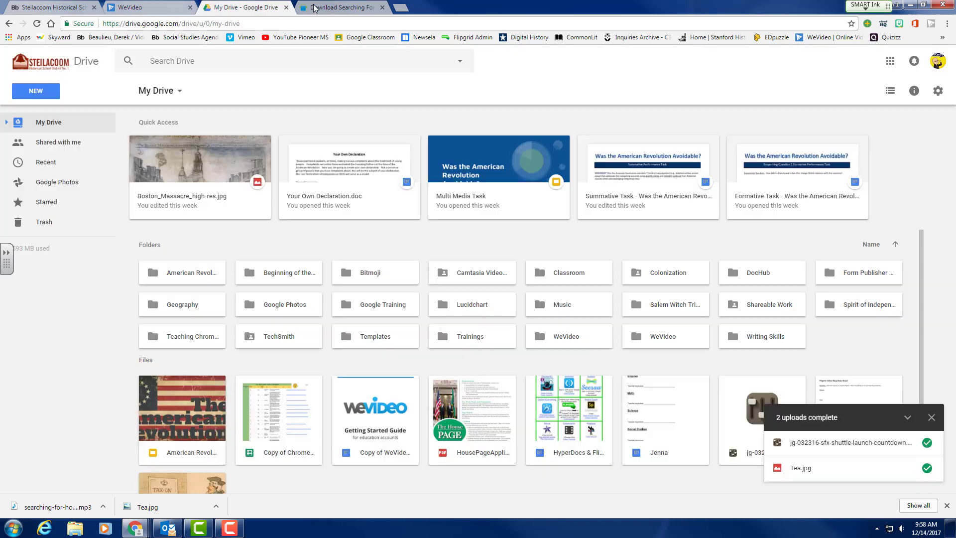
{"action": "left_click", "coordinate": [142, 7]}
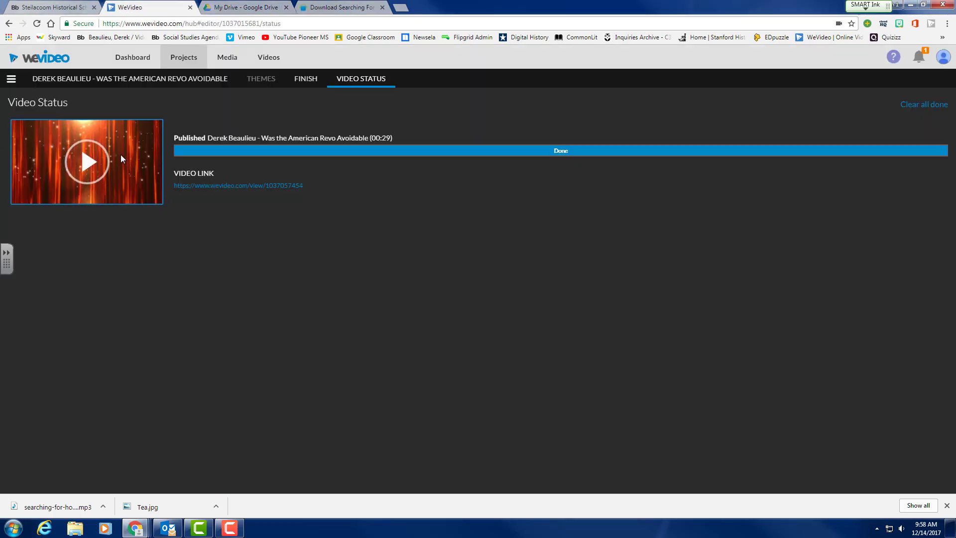
Share the published video to Google Classroom's Example Class, switching to the student account.
{"action": "left_click", "coordinate": [94, 159]}
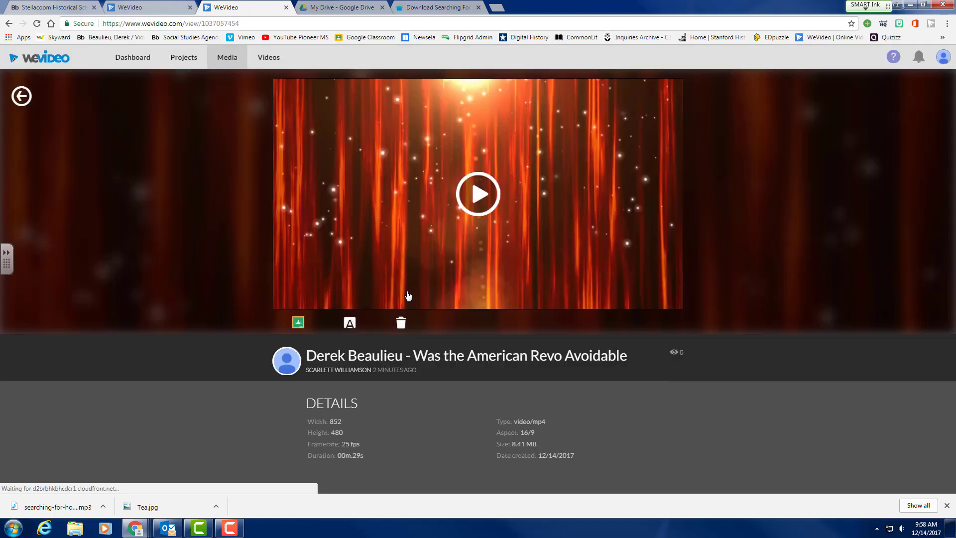
{"action": "left_click", "coordinate": [298, 323]}
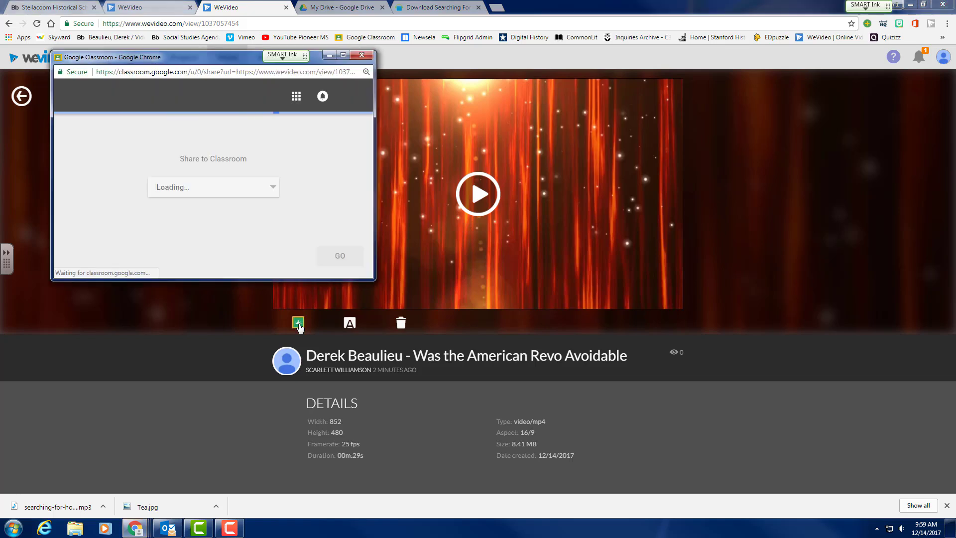
{"action": "left_click", "coordinate": [273, 189]}
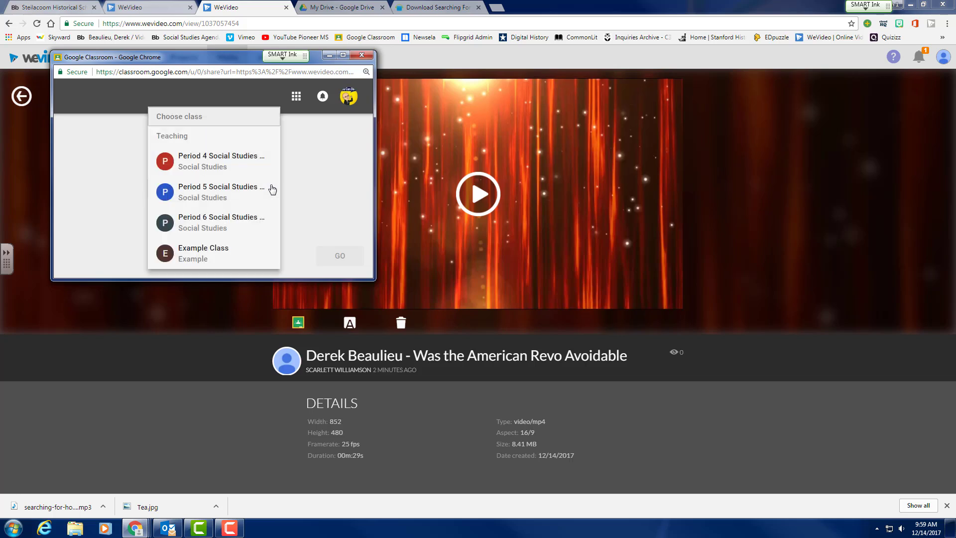
{"action": "left_click", "coordinate": [229, 252]}
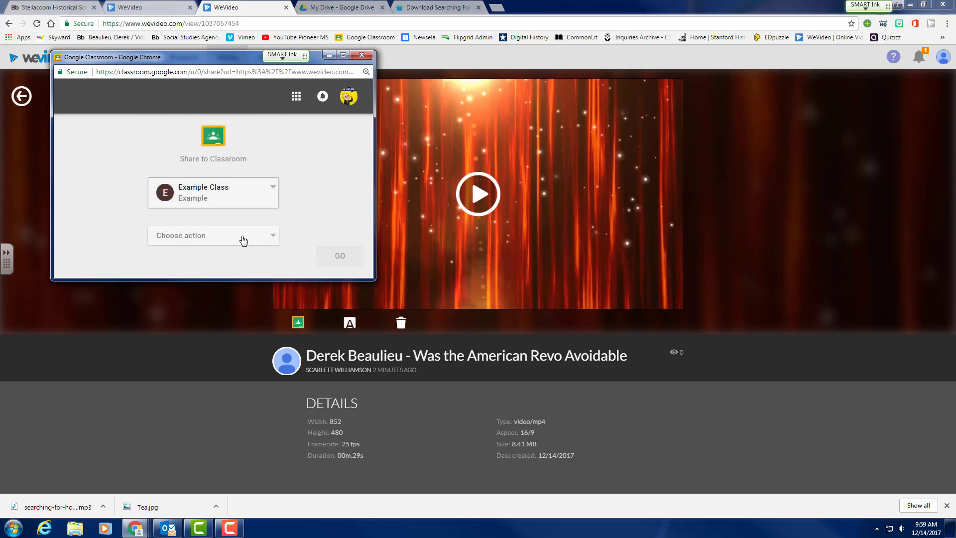
{"action": "left_click", "coordinate": [244, 241]}
{"action": "left_click", "coordinate": [322, 207]}
{"action": "left_click", "coordinate": [351, 110]}
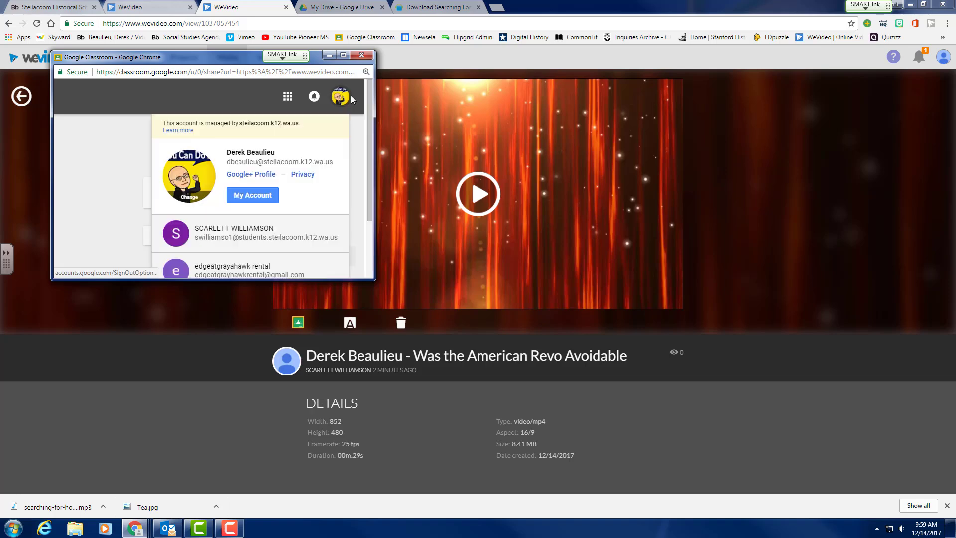
{"action": "left_click", "coordinate": [265, 233]}
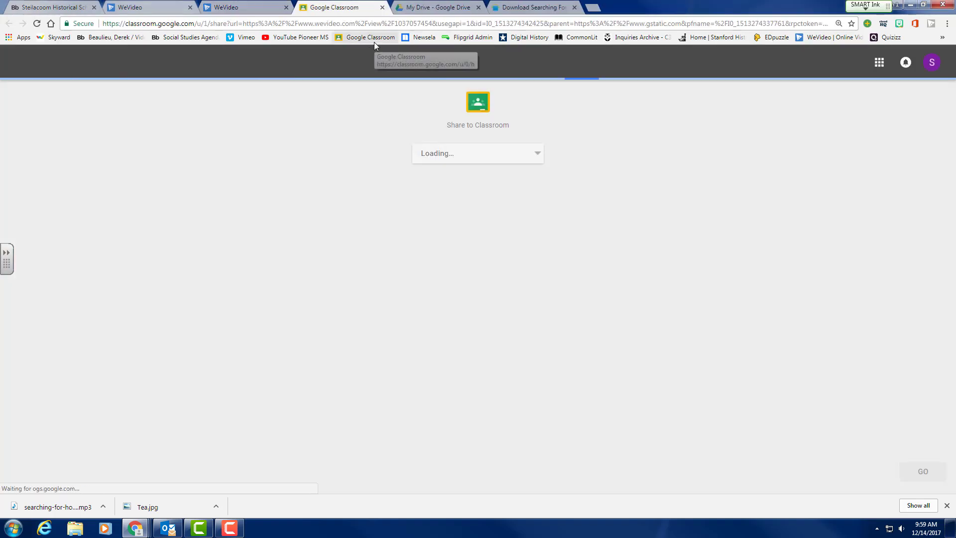
Pick Example Class from the enrolled classes on the Share to Classroom page.
{"action": "left_click", "coordinate": [486, 153]}
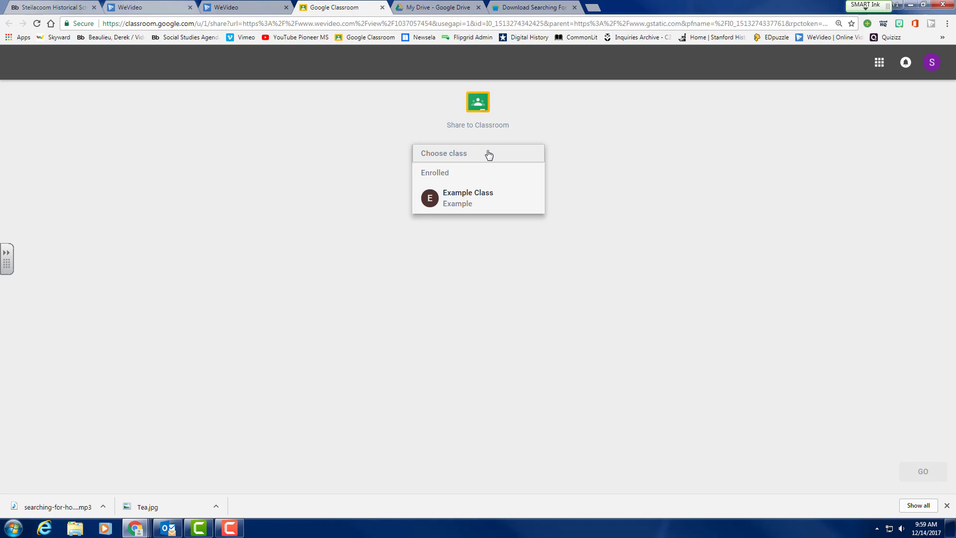
{"action": "left_click", "coordinate": [472, 197]}
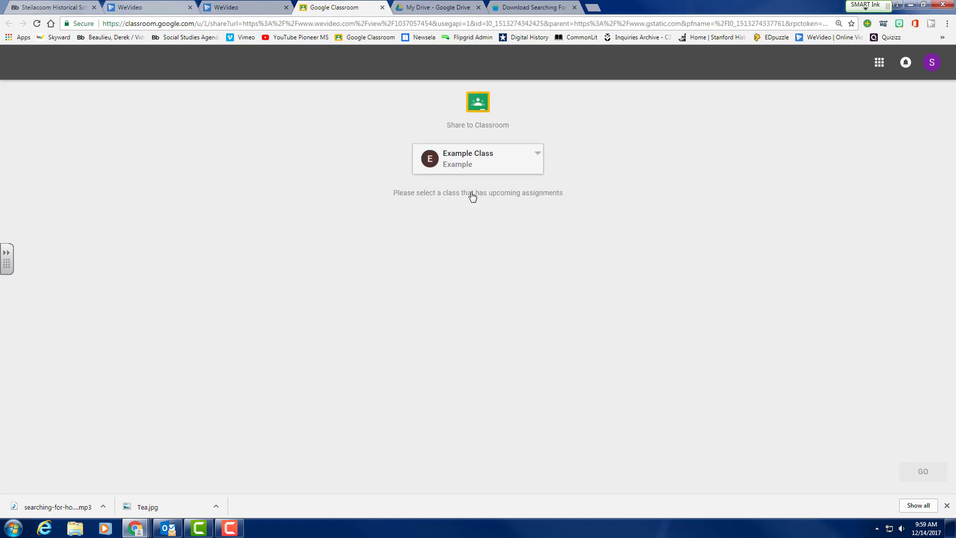
{"action": "left_click", "coordinate": [535, 164]}
{"action": "left_click", "coordinate": [824, 440]}
{"action": "left_click", "coordinate": [507, 170]}
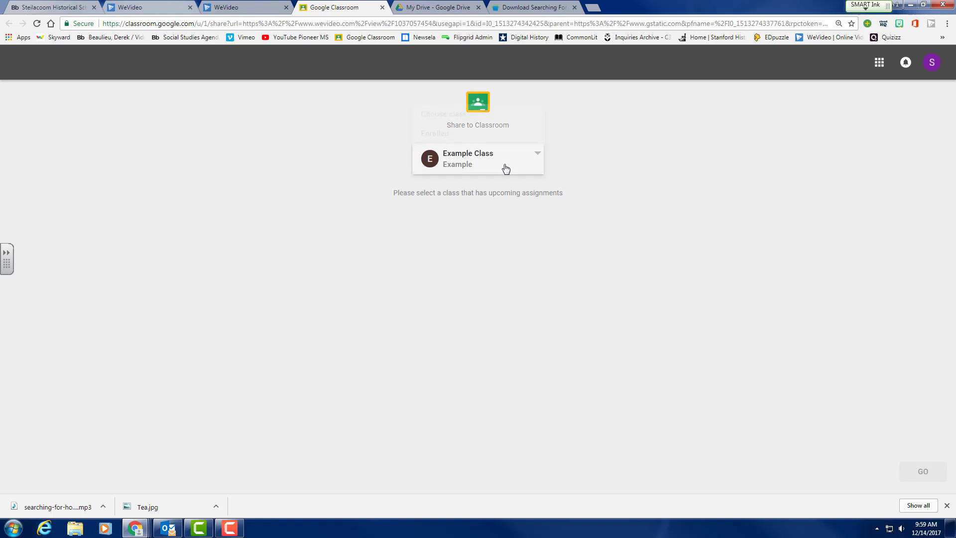
{"action": "left_click", "coordinate": [610, 180]}
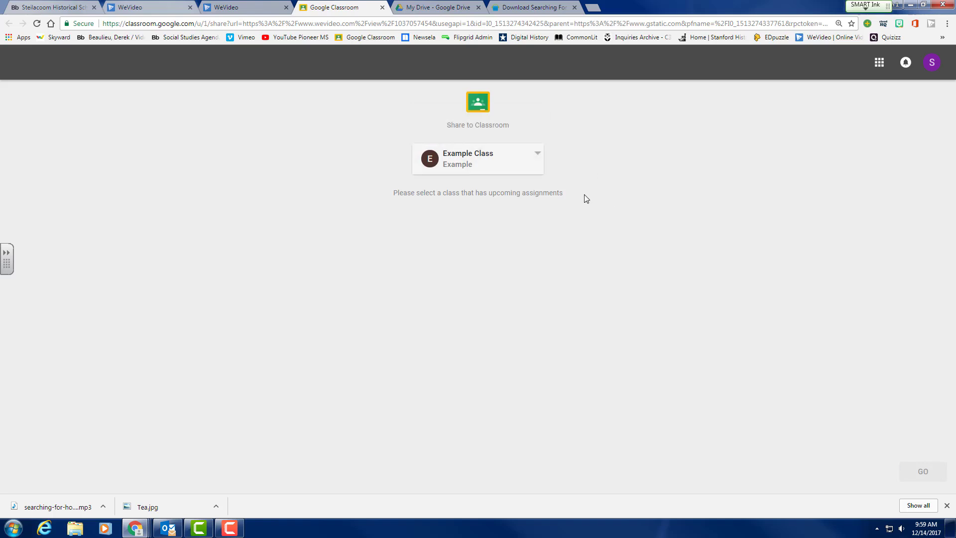